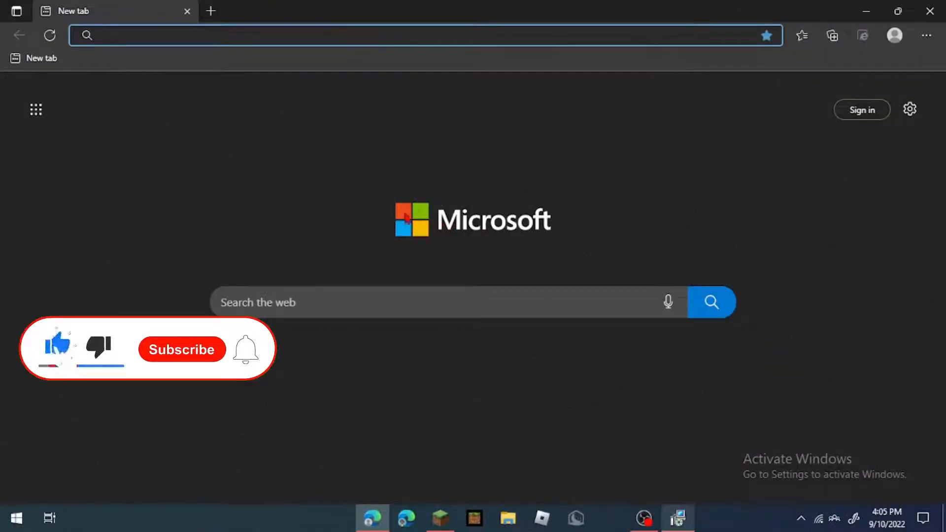
- Search the web for "vsdc free video editor"
{"action": "type", "text": "vsdc"}
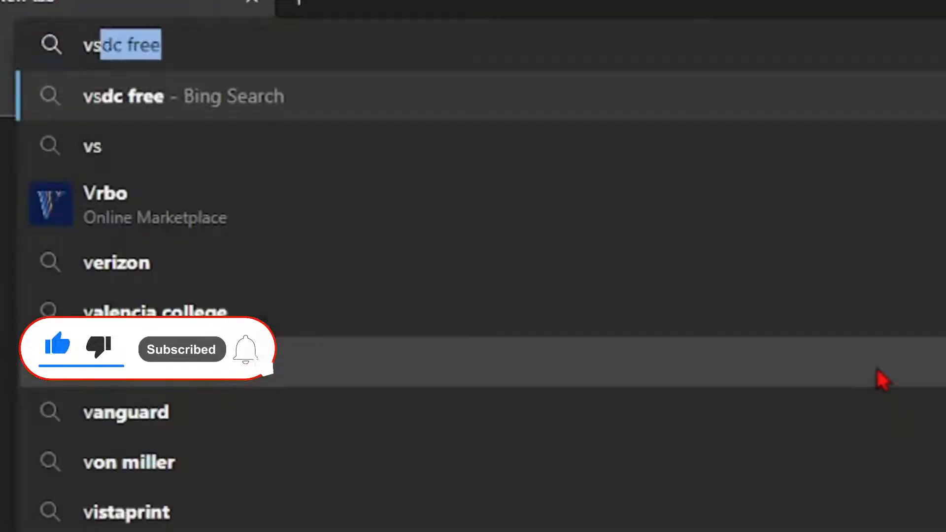
{"action": "type", "text": " free video e"}
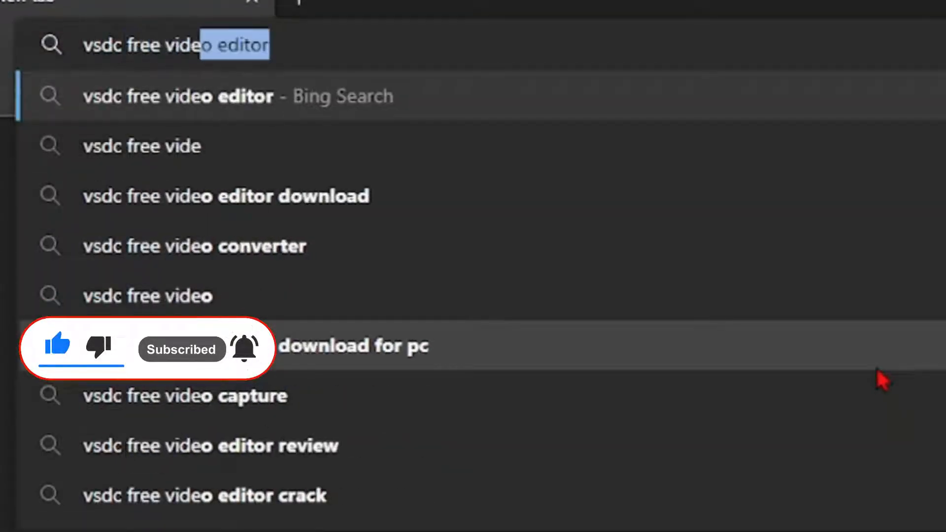
{"action": "type", "text": "ed"}
{"action": "key", "text": "BackSpace"}
{"action": "key", "text": "BackSpace"}
{"action": "type", "text": "di"}
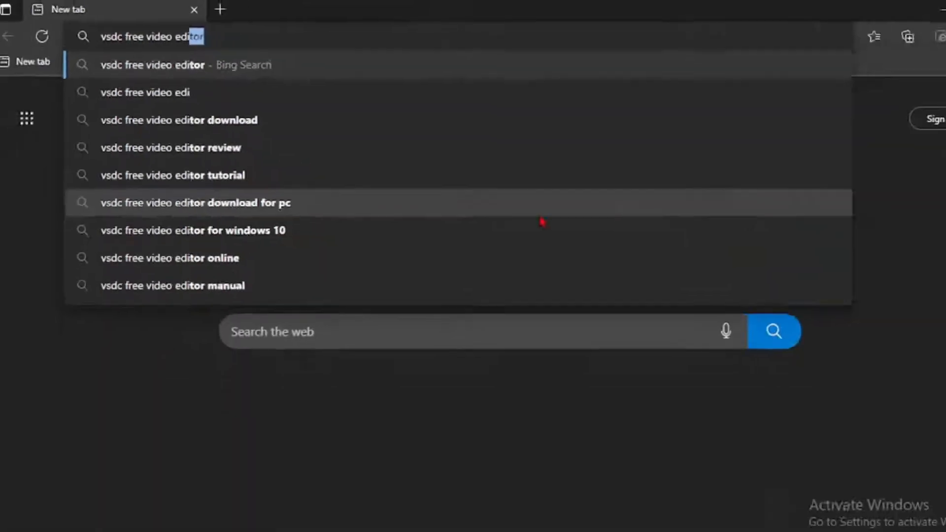
{"action": "type", "text": "tor"}
{"action": "key", "text": "Return"}
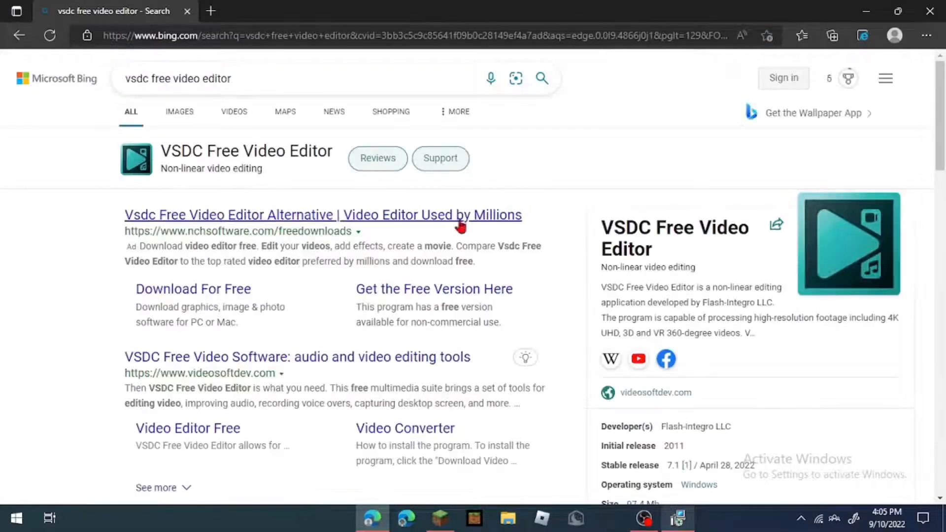
{"action": "scroll", "coordinate": [207, 224], "scroll_direction": "down", "scroll_amount": 3}
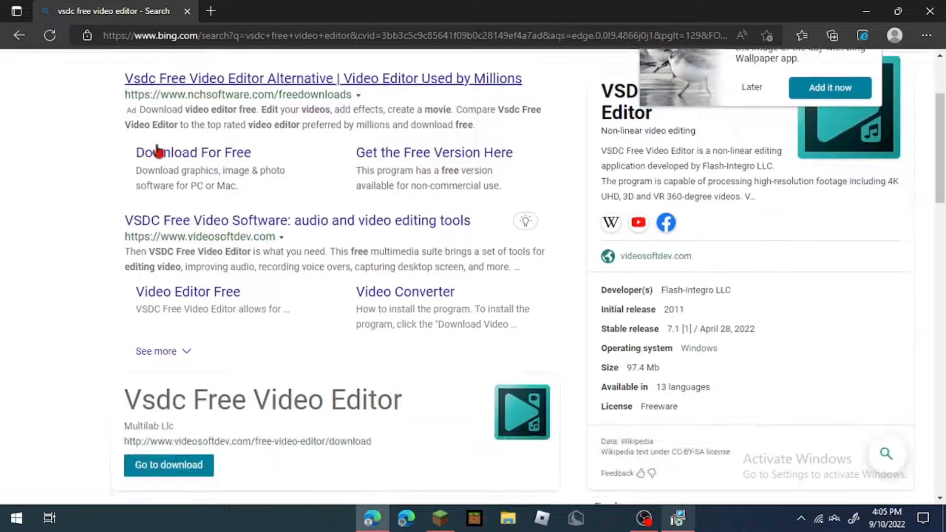
{"action": "scroll", "coordinate": [128, 138], "scroll_direction": "up", "scroll_amount": 1}
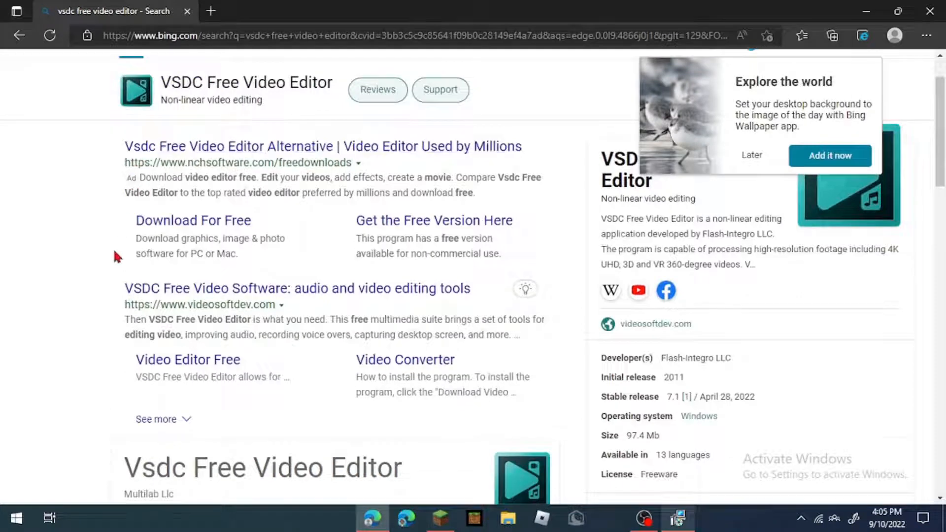
{"action": "scroll", "coordinate": [118, 246], "scroll_direction": "down", "scroll_amount": 1}
{"action": "left_click_drag", "start_coordinate": [122, 238], "coordinate": [278, 241]}
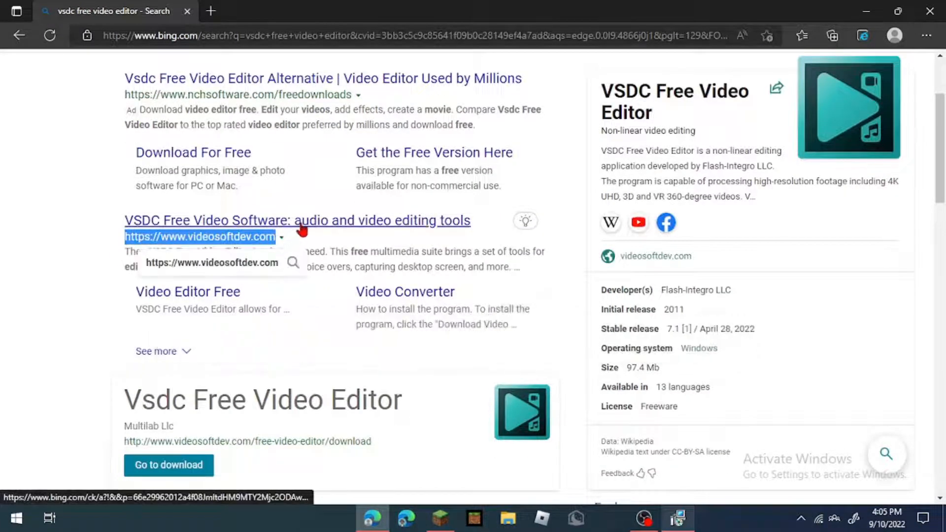
{"action": "left_click", "coordinate": [301, 222]}
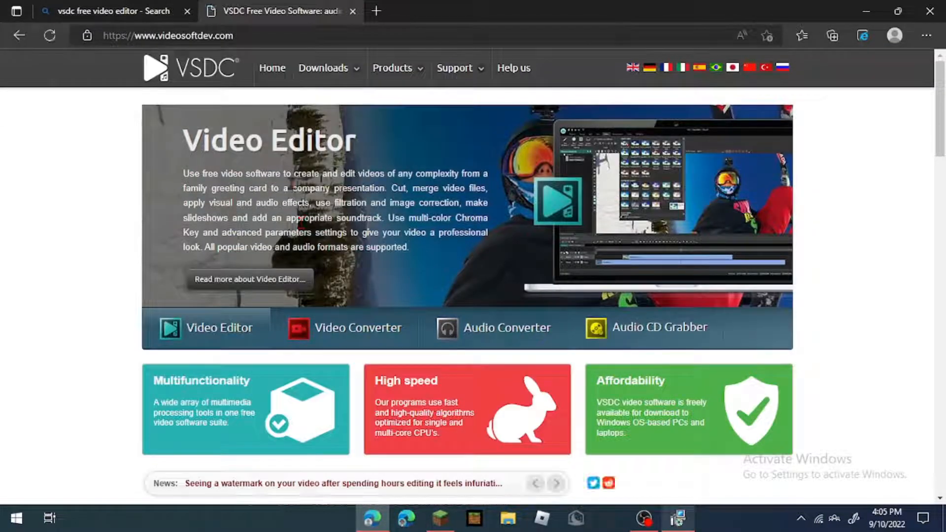
- Go to the Video Editor download page and download the x64 version of VSDC Free Video Editor
{"action": "mouse_move", "coordinate": [328, 67]}
{"action": "left_click", "coordinate": [321, 106]}
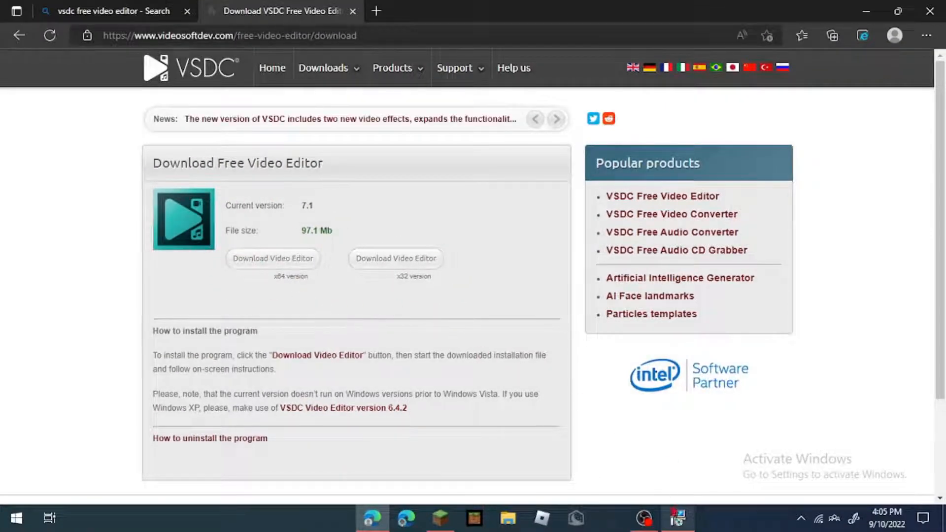
{"action": "left_click", "coordinate": [295, 263]}
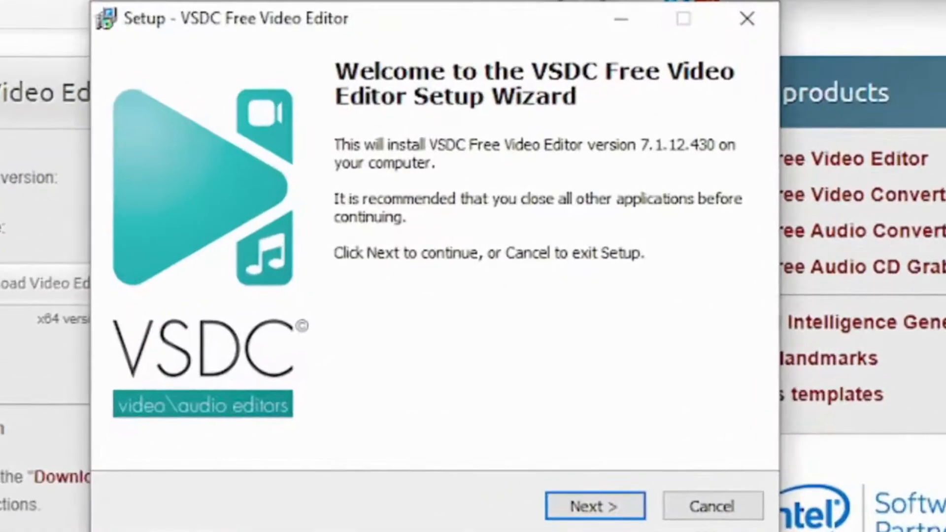
- Accept the license agreement in the setup wizard and continue with the install folder C:\Program Files\FlashIntegro
{"action": "left_click", "coordinate": [604, 510]}
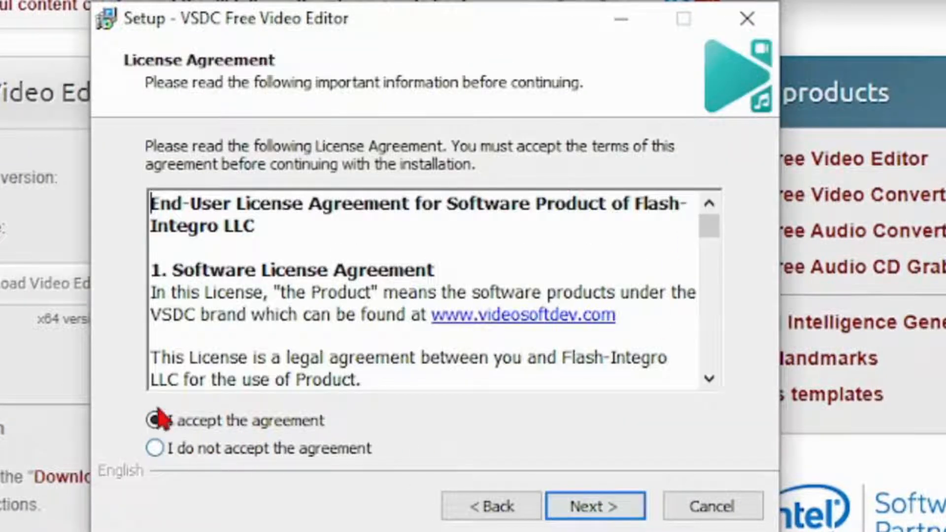
{"action": "left_click", "coordinate": [604, 513]}
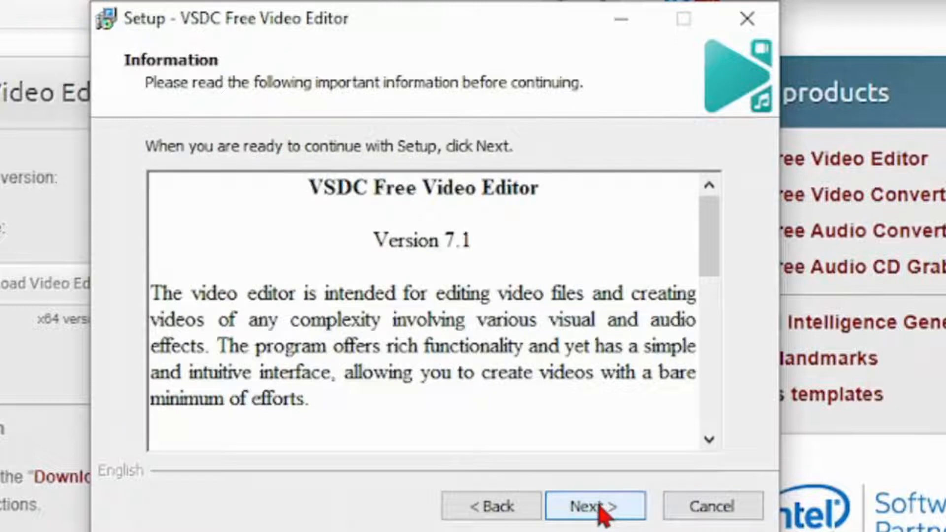
{"action": "left_click", "coordinate": [604, 512]}
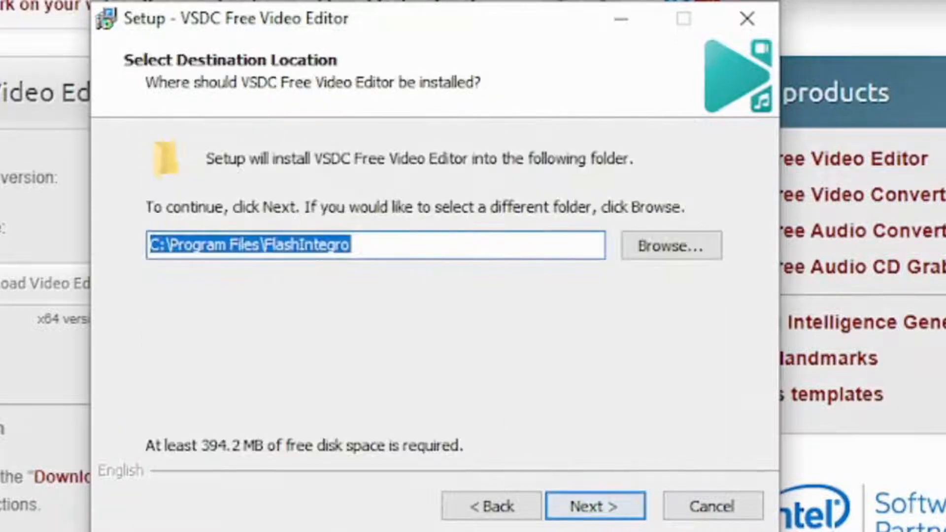
{"action": "left_click", "coordinate": [594, 510]}
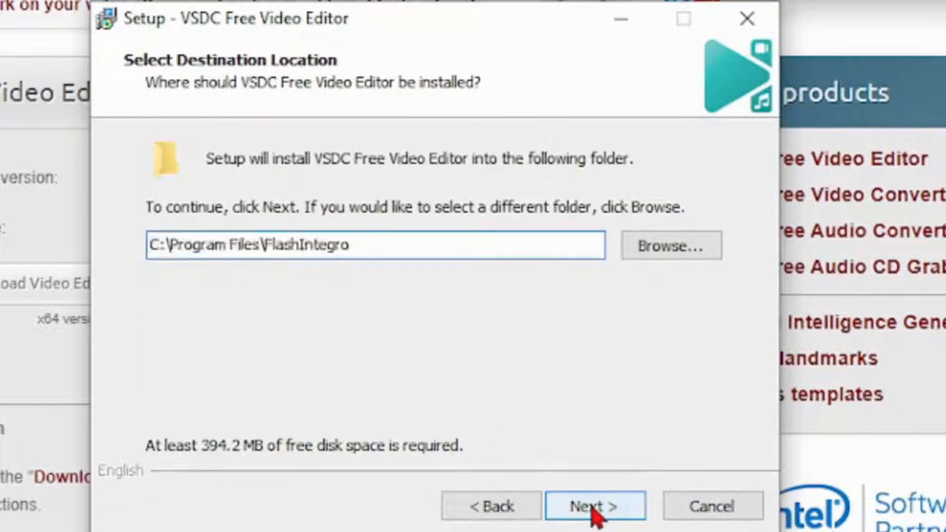
{"action": "left_click", "coordinate": [594, 512]}
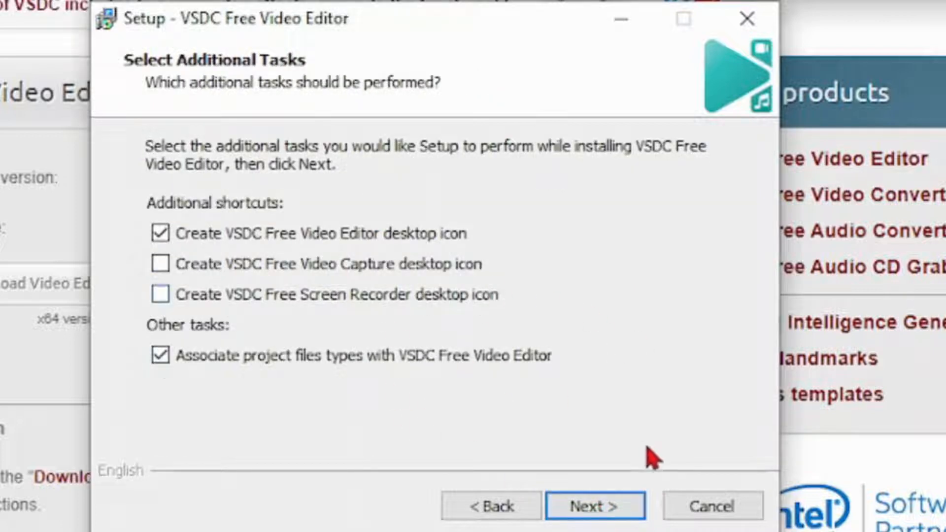
{"action": "left_click", "coordinate": [433, 266]}
{"action": "left_click", "coordinate": [431, 296]}
{"action": "left_click", "coordinate": [429, 270]}
{"action": "left_click", "coordinate": [441, 296]}
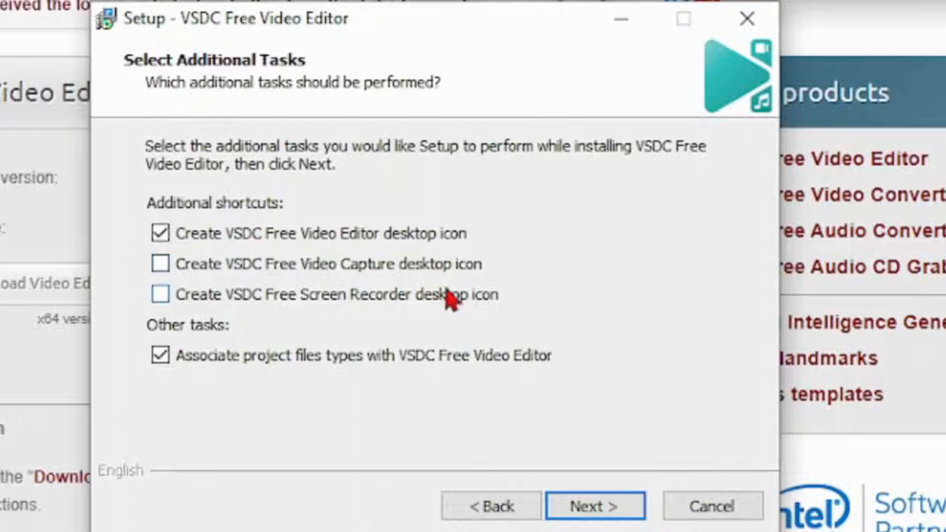
- Install VSDC Free Video Editor with the selected tasks, close the thank-you page and finish setup with the launch option enabled
{"action": "left_click", "coordinate": [602, 505]}
{"action": "left_click", "coordinate": [613, 508]}
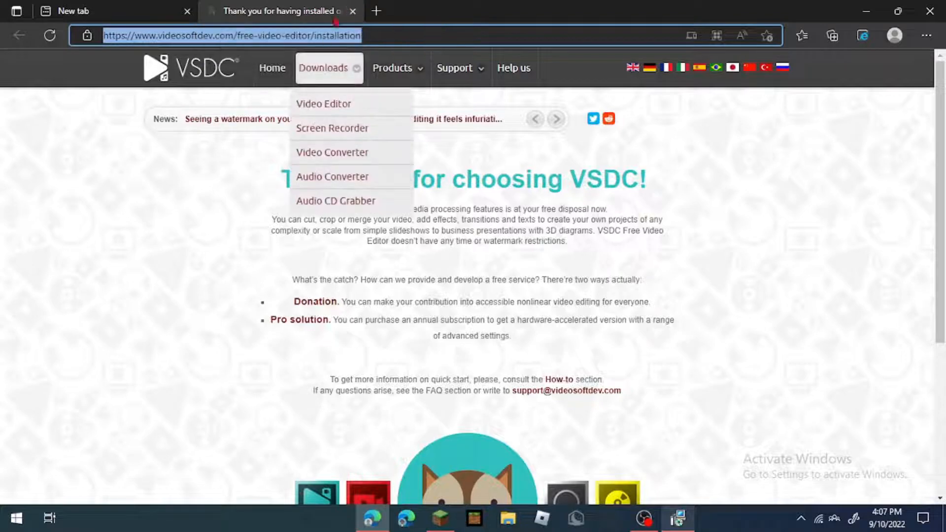
{"action": "left_click", "coordinate": [353, 12]}
{"action": "left_click", "coordinate": [684, 525]}
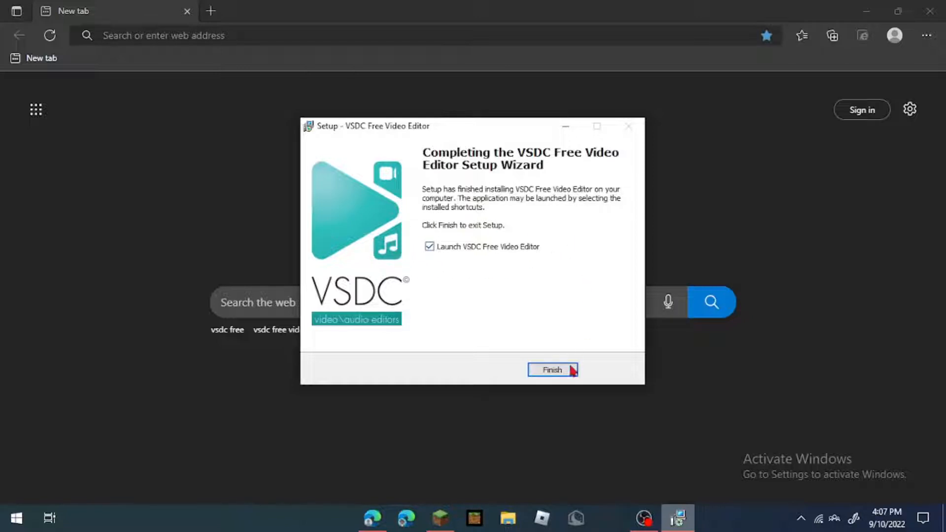
{"action": "left_click", "coordinate": [552, 370]}
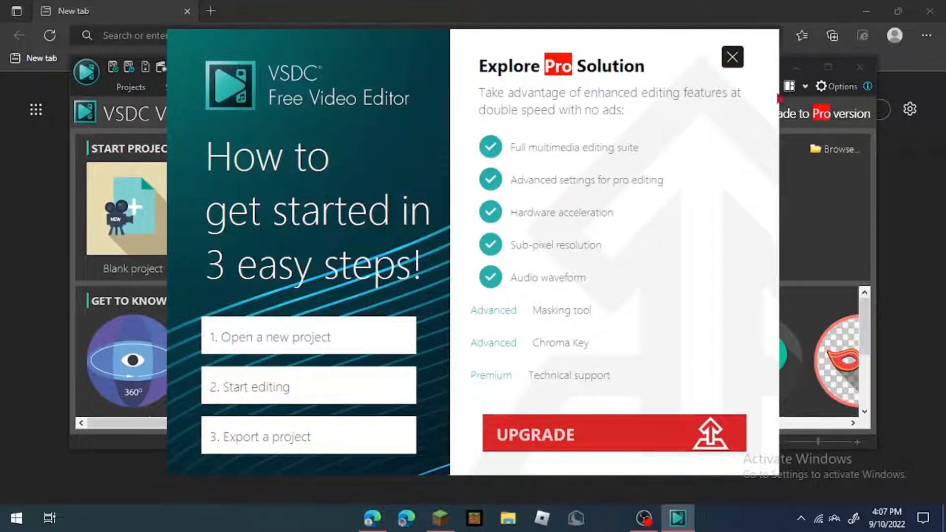
- Dismiss the Pro upgrade offer and maximize the VSDC Video Editor window
{"action": "left_click", "coordinate": [731, 57]}
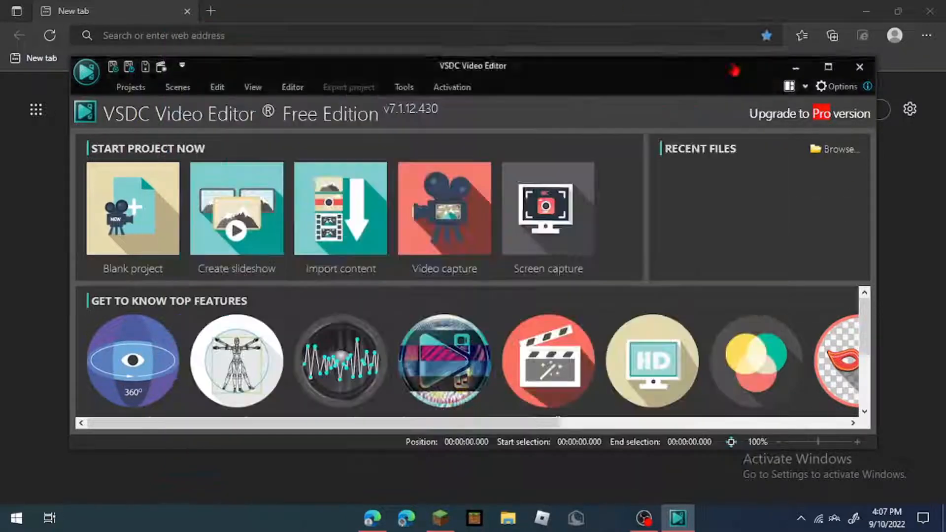
{"action": "left_click", "coordinate": [828, 69]}
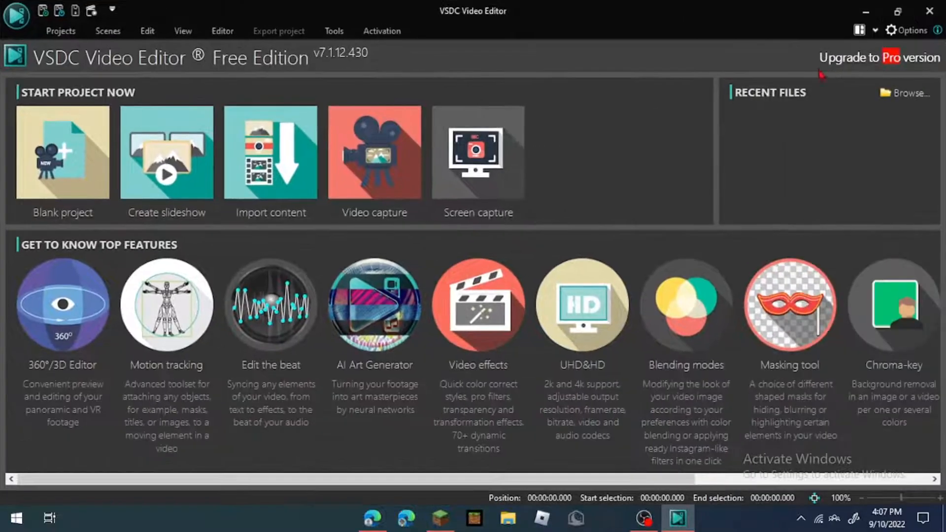
- Start a blank project titled "Bedwars", leaving the author, publisher, description and copyright empty
{"action": "left_click", "coordinate": [50, 159]}
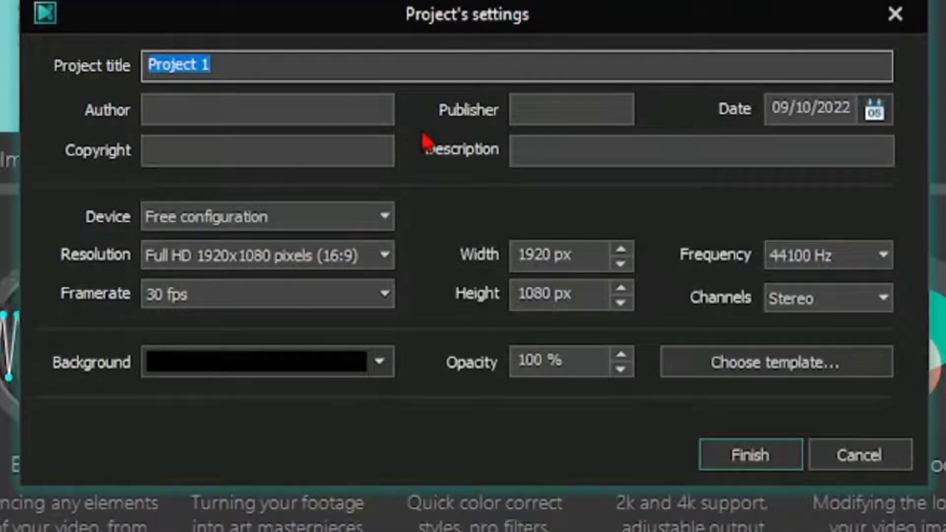
{"action": "type", "text": "Bedwars"}
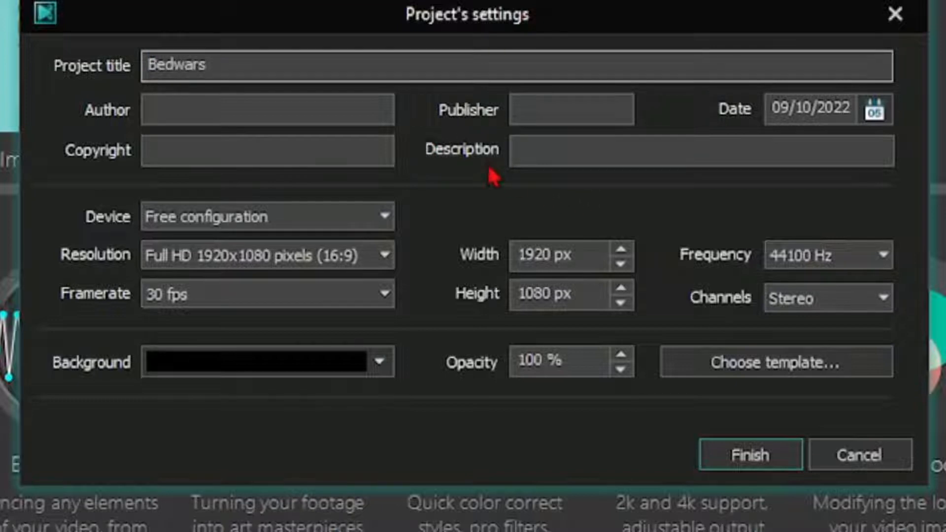
{"action": "left_click", "coordinate": [173, 108]}
{"action": "left_click", "coordinate": [525, 108]}
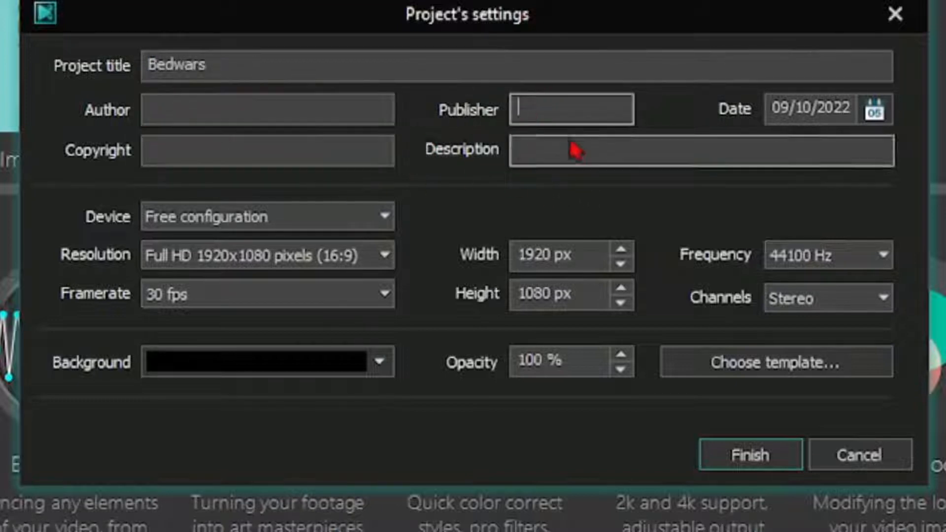
{"action": "left_click", "coordinate": [576, 149]}
{"action": "left_click", "coordinate": [247, 154]}
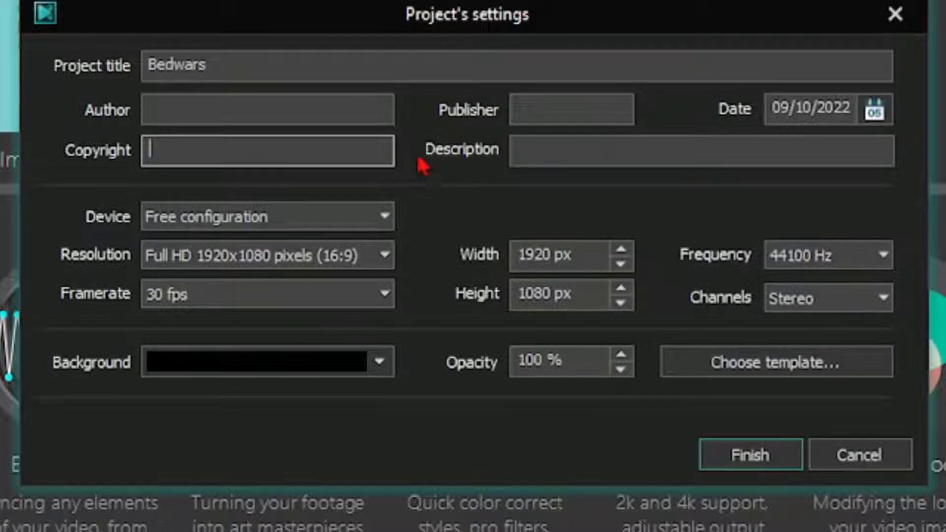
- Set the project's device to YouTube, keep 30 fps, the black background and 44100 Hz, and create the project
{"action": "left_click", "coordinate": [384, 219]}
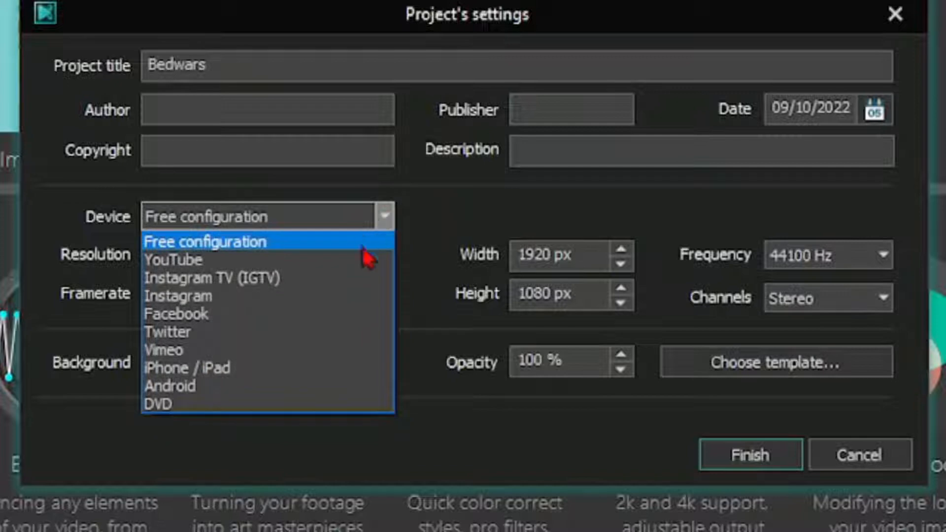
{"action": "left_click", "coordinate": [365, 261]}
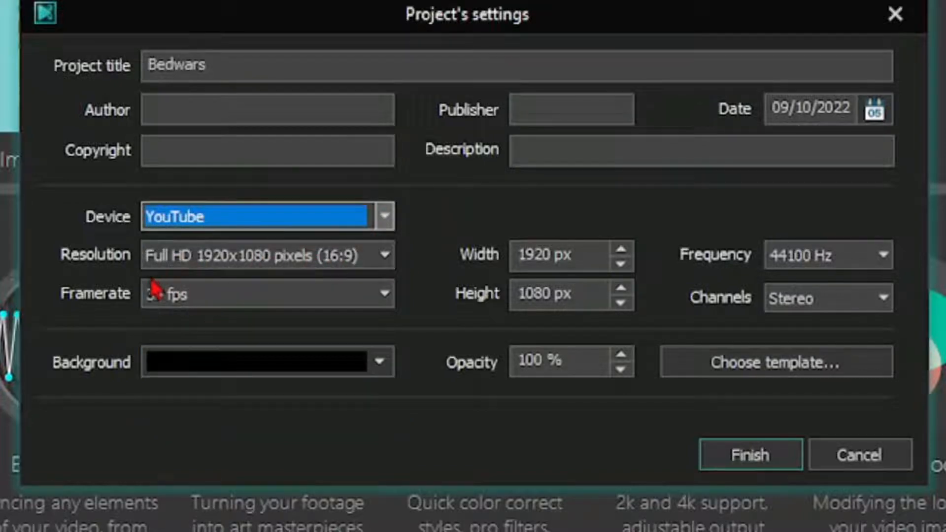
{"action": "left_click", "coordinate": [380, 290]}
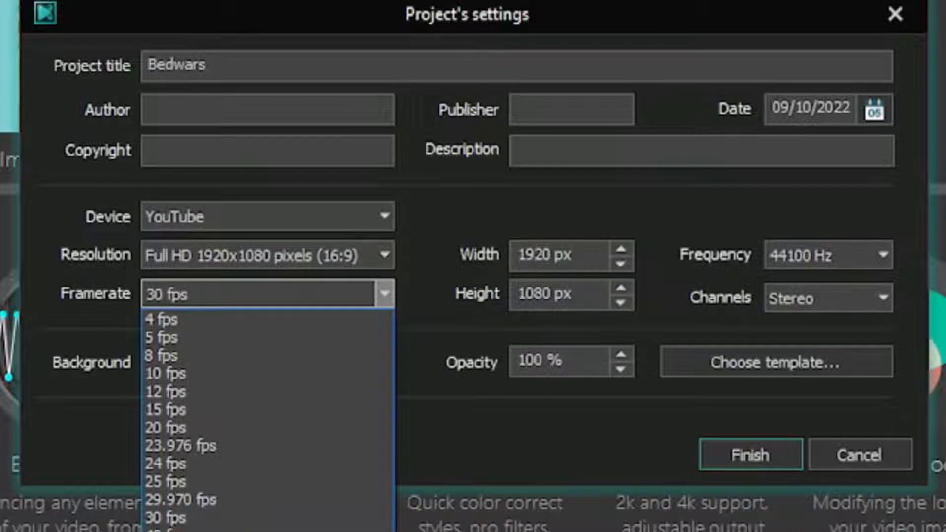
{"action": "left_click", "coordinate": [382, 302]}
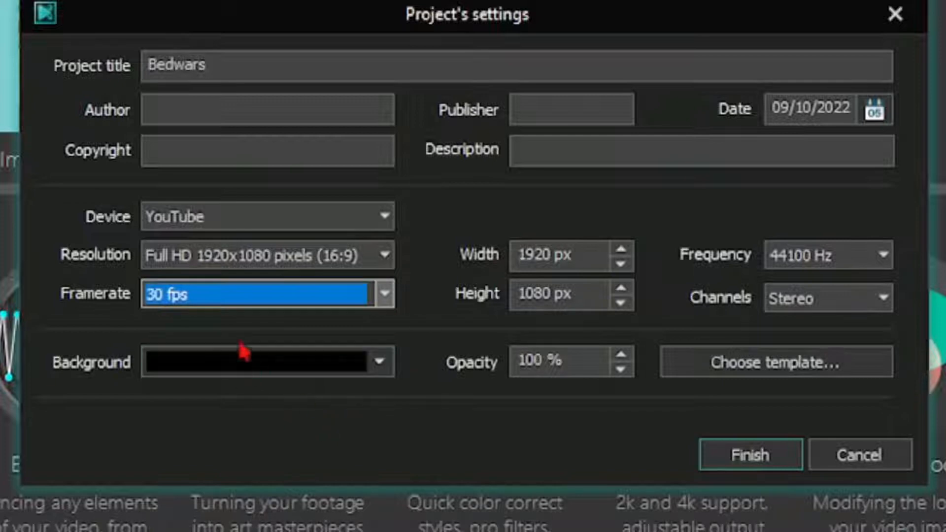
{"action": "left_click", "coordinate": [282, 373]}
{"action": "left_click", "coordinate": [281, 373]}
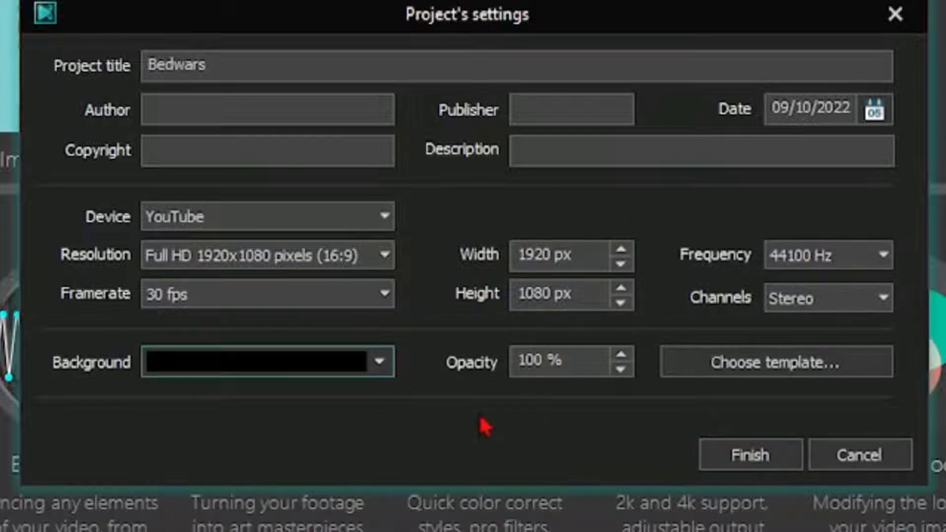
{"action": "left_click", "coordinate": [883, 257]}
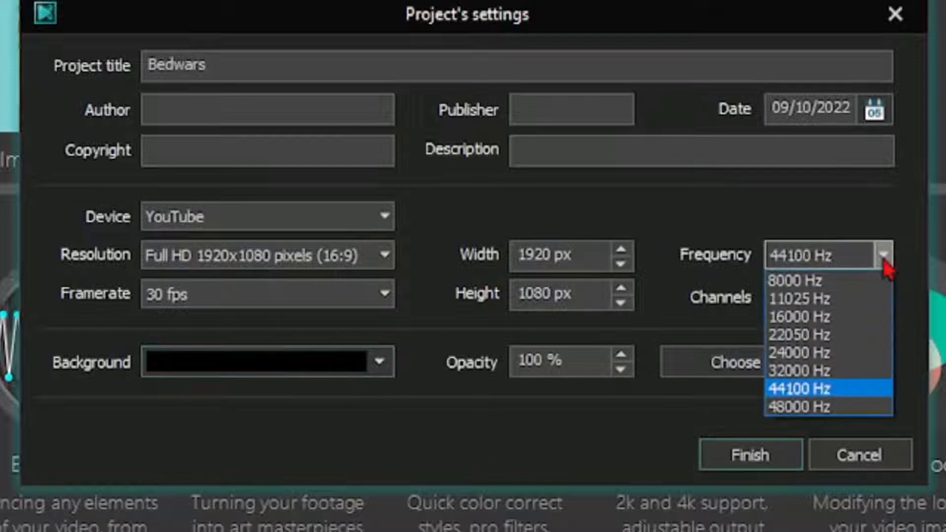
{"action": "left_click", "coordinate": [884, 257]}
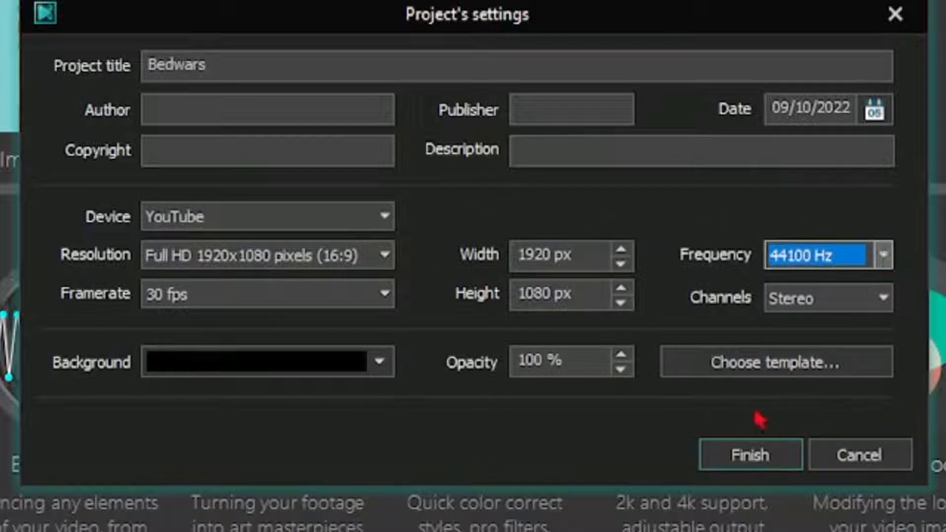
{"action": "left_click", "coordinate": [754, 452]}
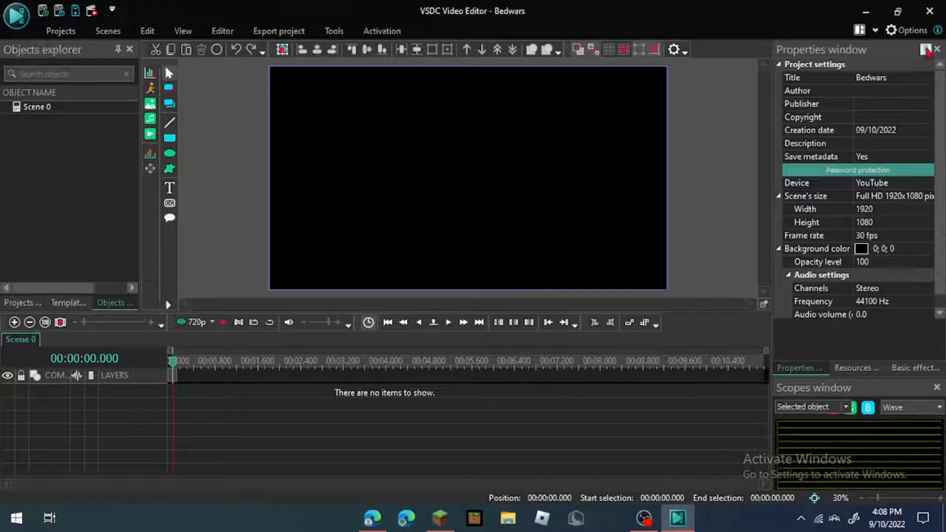
- Auto-hide the Properties window group and close the Scopes window to enlarge the workspace
{"action": "left_click", "coordinate": [924, 49]}
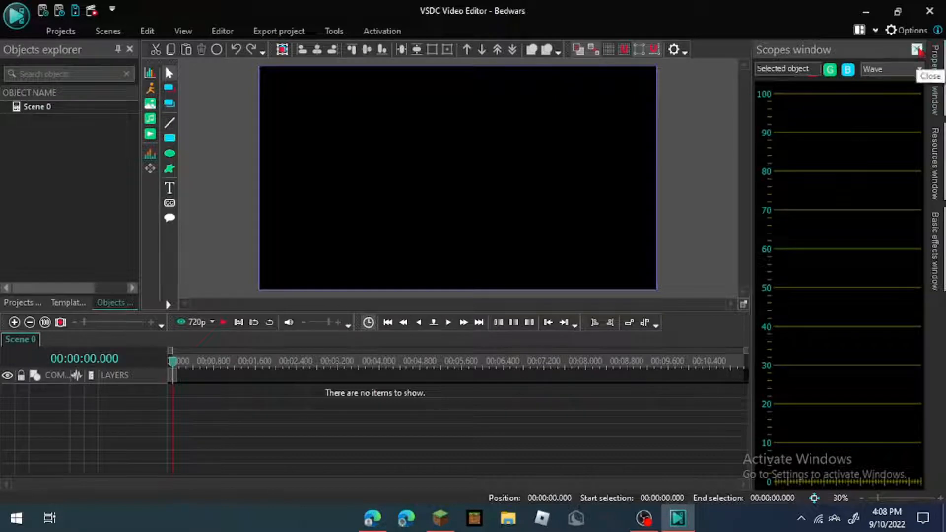
{"action": "left_click", "coordinate": [918, 50]}
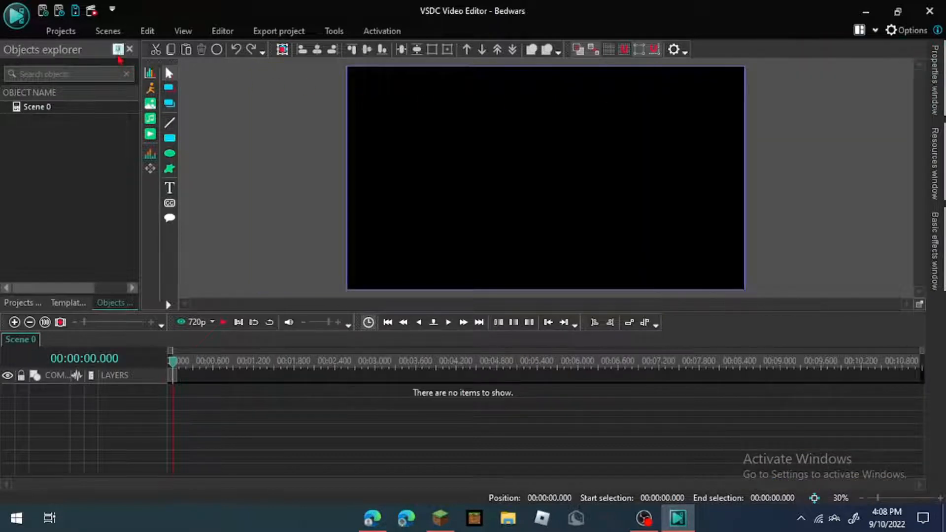
- Auto-hide the Objects explorer window group to widen the editing area
{"action": "left_click", "coordinate": [118, 50]}
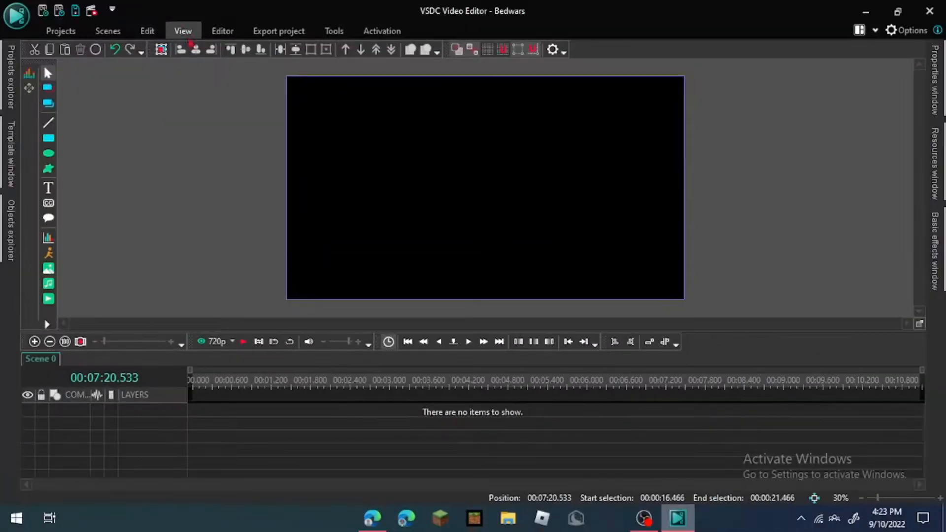
{"action": "left_click", "coordinate": [183, 31]}
{"action": "left_click", "coordinate": [217, 31]}
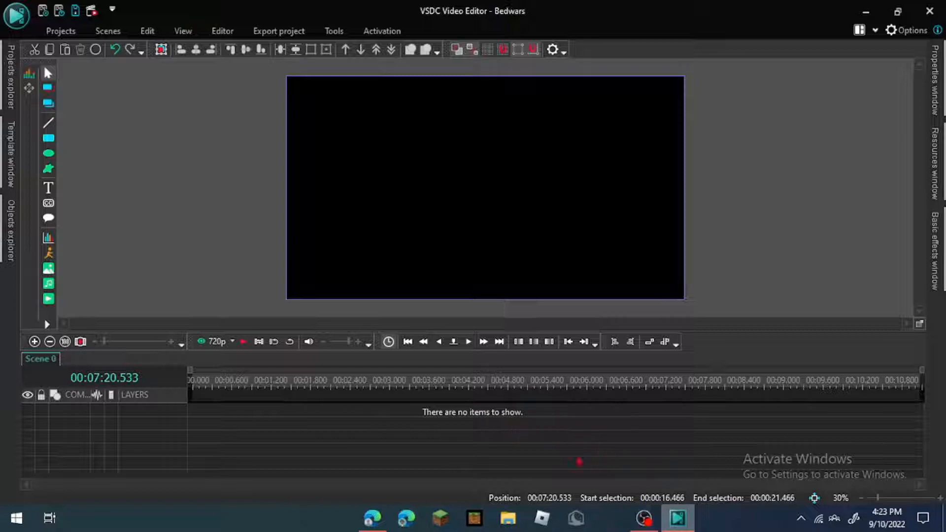
{"action": "left_click", "coordinate": [508, 519]}
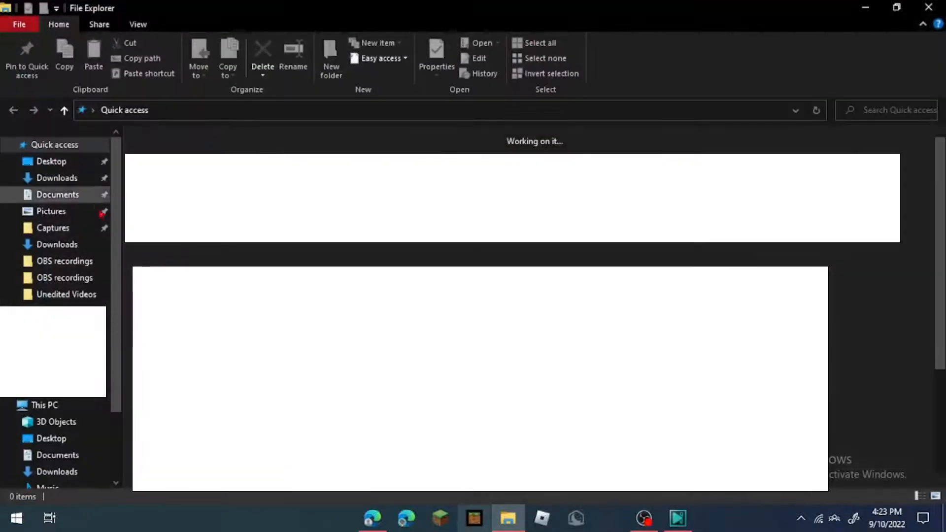
{"action": "left_click", "coordinate": [79, 295]}
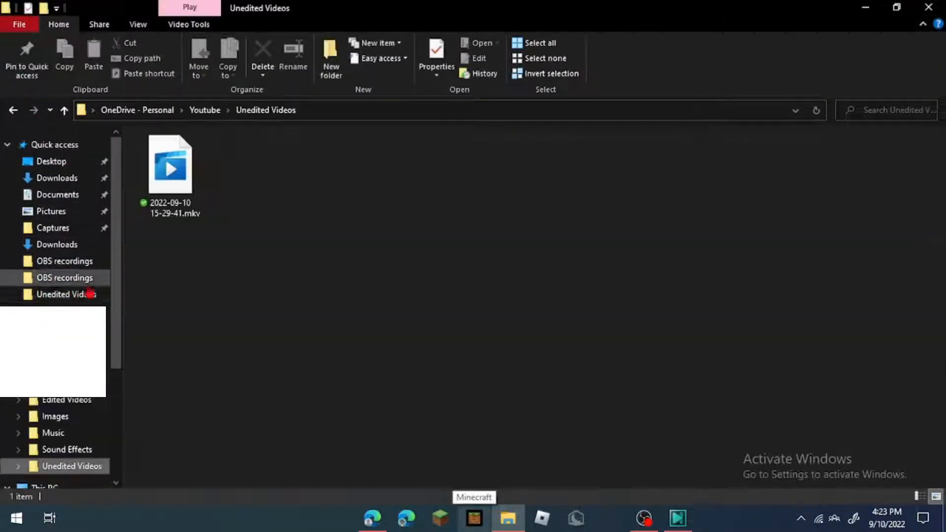
{"action": "left_click", "coordinate": [172, 173]}
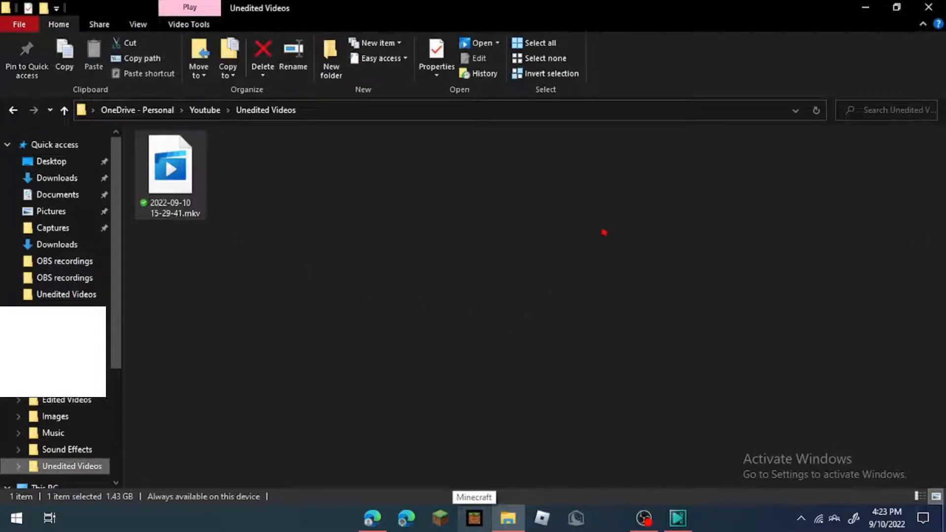
{"action": "left_click", "coordinate": [897, 7]}
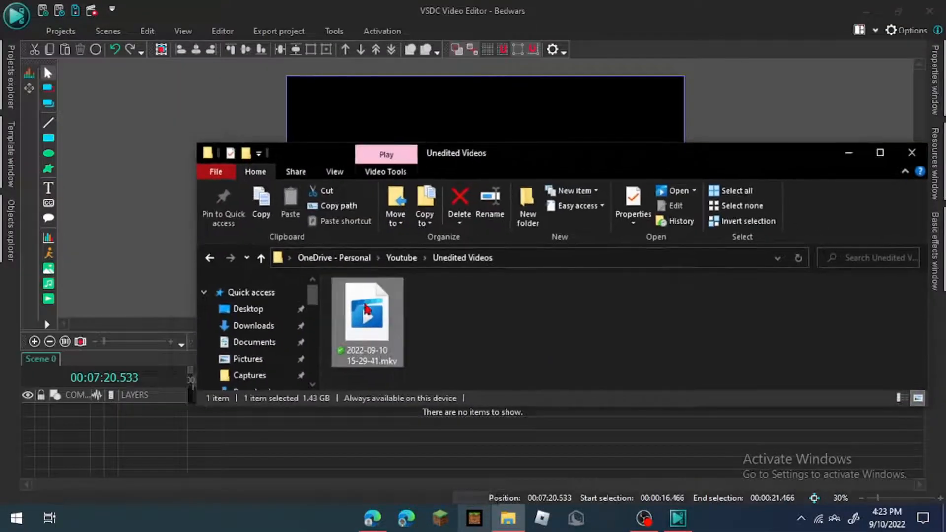
{"action": "left_click_drag", "start_coordinate": [367, 315], "coordinate": [394, 434]}
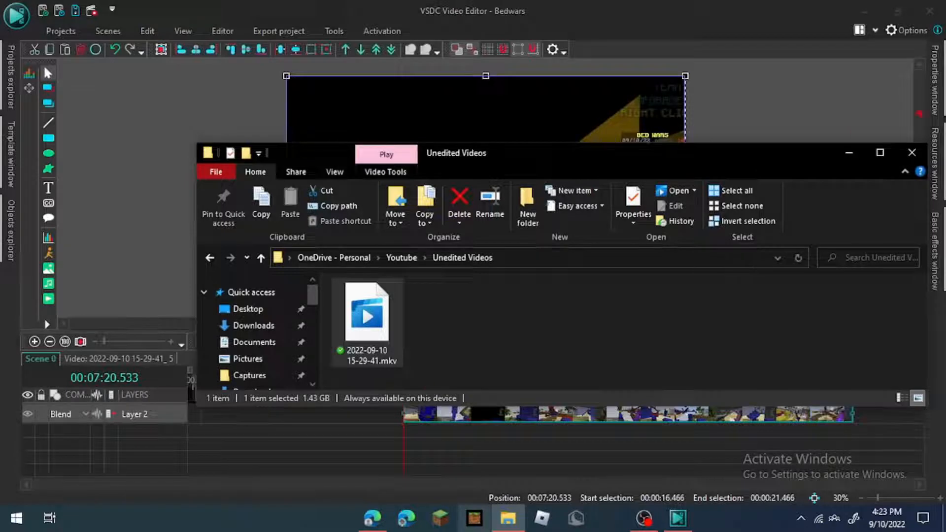
- Close File Explorer, move the video clip to the start of the timeline and return the playhead to 00:00:00.000
{"action": "left_click", "coordinate": [911, 152]}
{"action": "left_click_drag", "start_coordinate": [442, 413], "coordinate": [230, 409]}
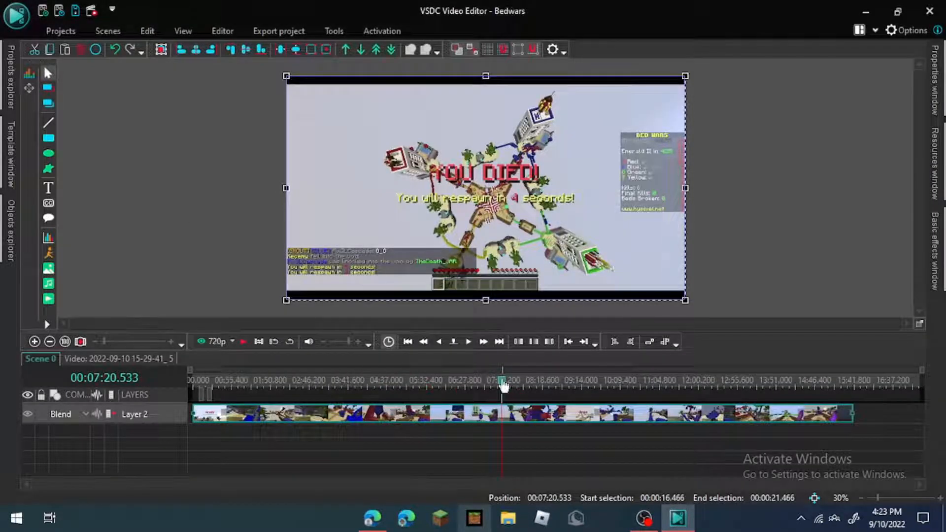
{"action": "left_click_drag", "start_coordinate": [502, 384], "coordinate": [160, 401]}
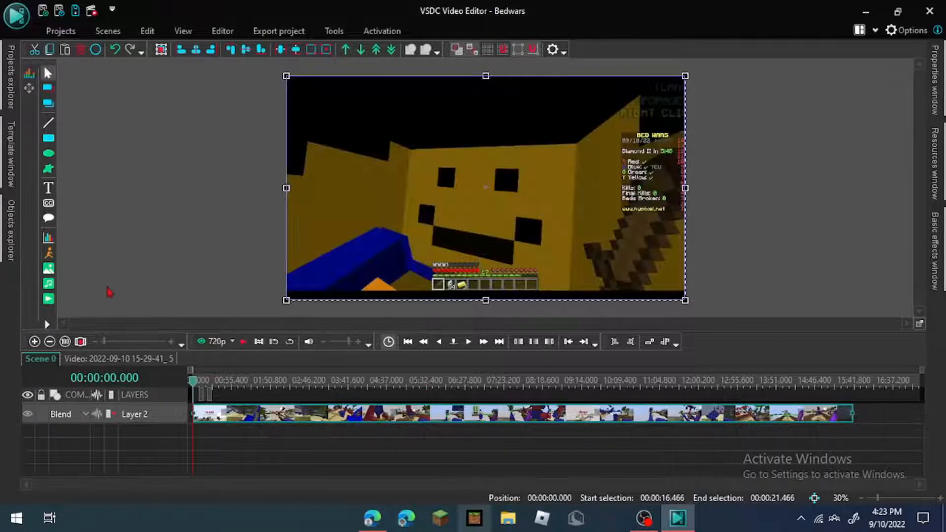
{"action": "left_click", "coordinate": [48, 299]}
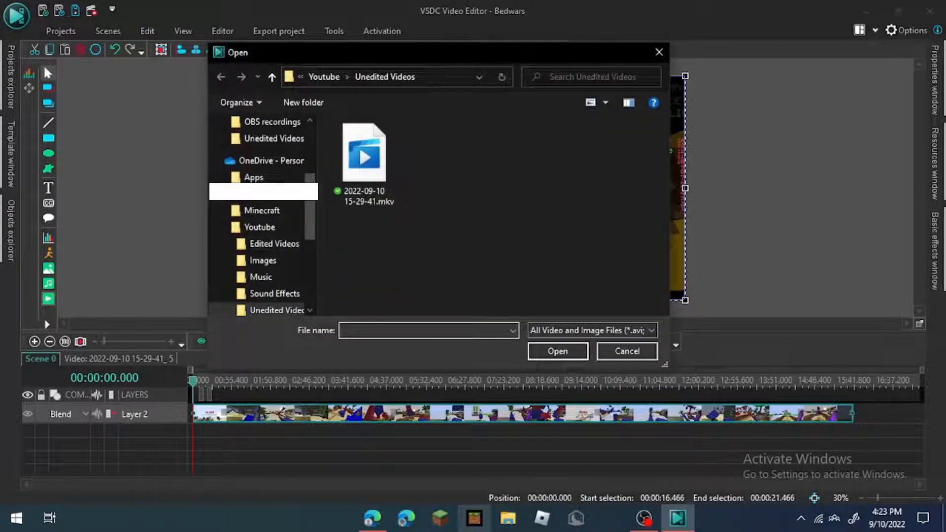
{"action": "left_click", "coordinate": [659, 53]}
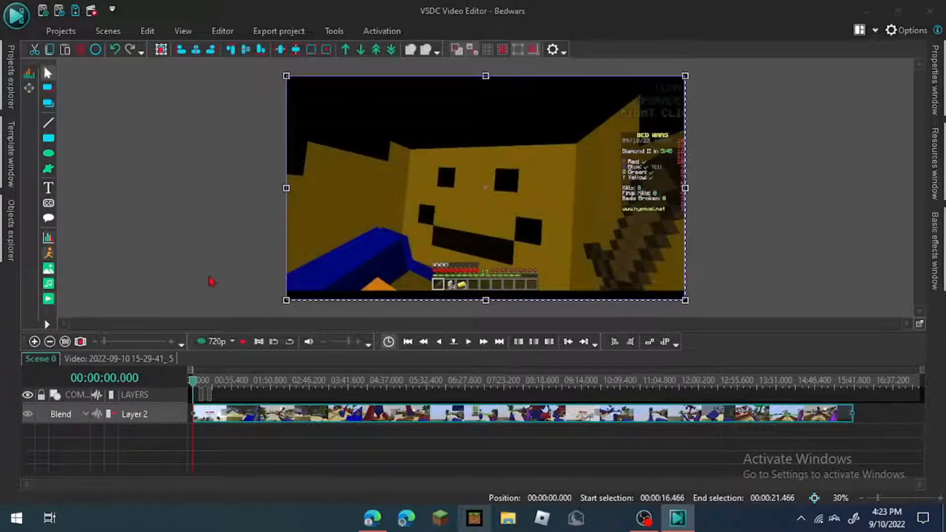
{"action": "left_click", "coordinate": [417, 461]}
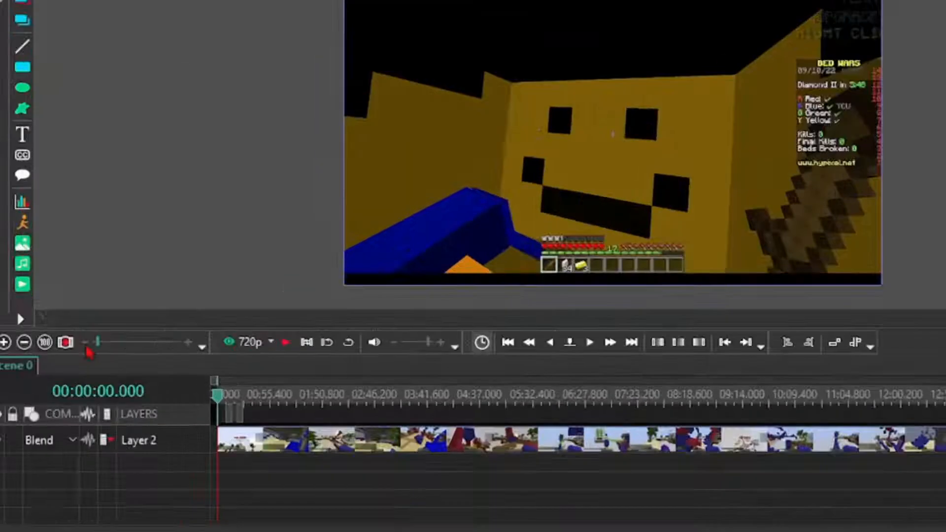
- Adjust the timeline scale to 12-second intervals and enlarge the Layer 2 row
{"action": "mouse_move", "coordinate": [99, 350]}
{"action": "left_mouse_down"}
{"action": "mouse_move", "coordinate": [125, 353]}
{"action": "mouse_move", "coordinate": [86, 356]}
{"action": "left_mouse_up"}
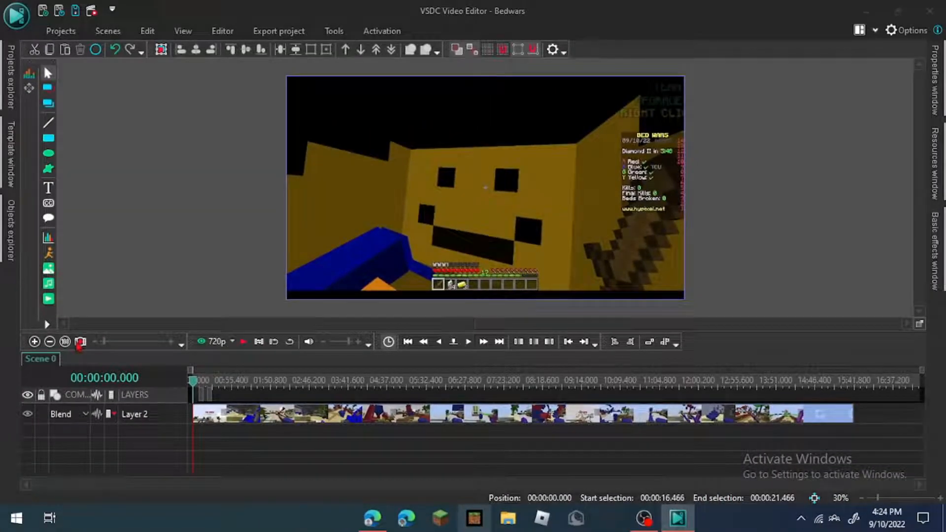
{"action": "left_click", "coordinate": [80, 341]}
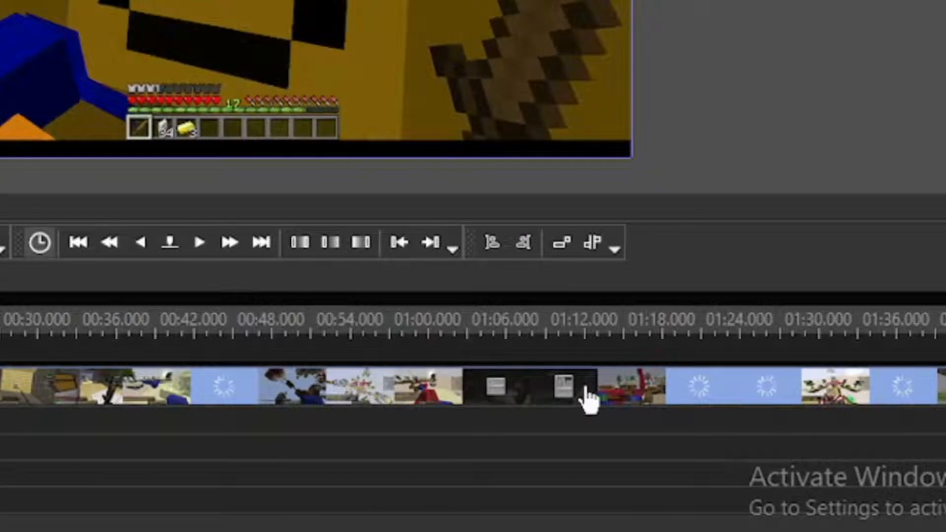
{"action": "left_click_drag", "start_coordinate": [587, 399], "coordinate": [15, 449]}
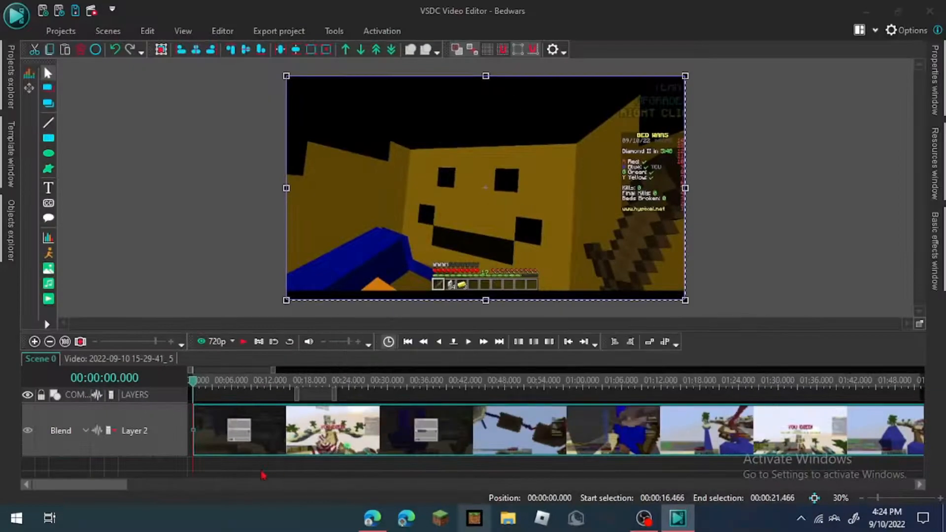
{"action": "left_click", "coordinate": [161, 341]}
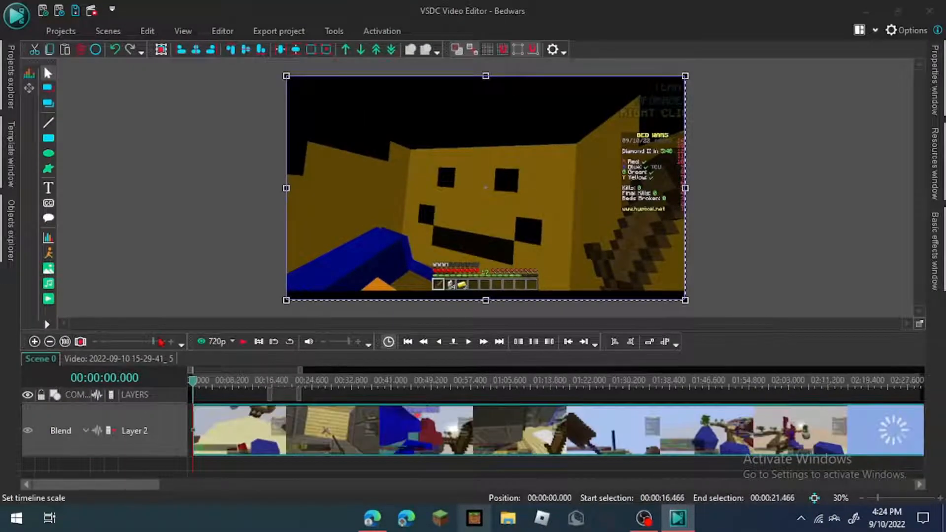
{"action": "left_click", "coordinate": [152, 342]}
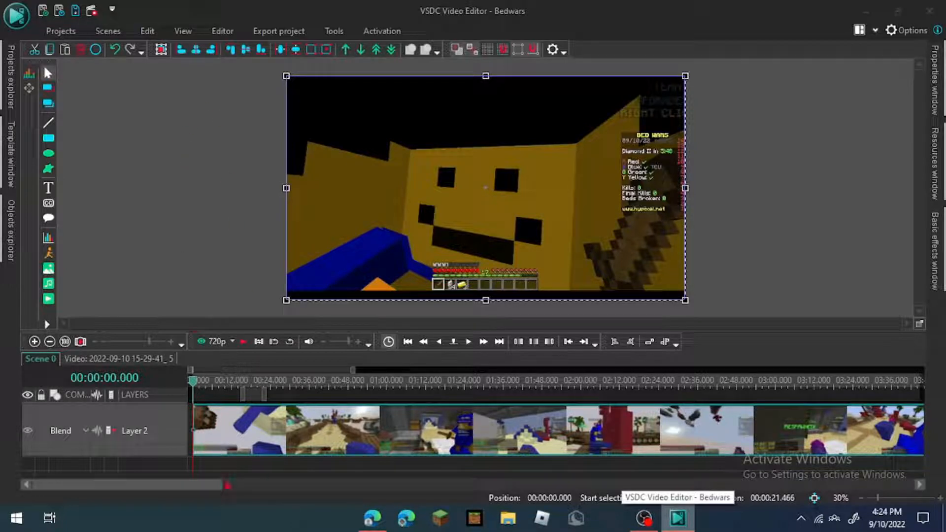
{"action": "left_click_drag", "start_coordinate": [205, 490], "coordinate": [121, 375]}
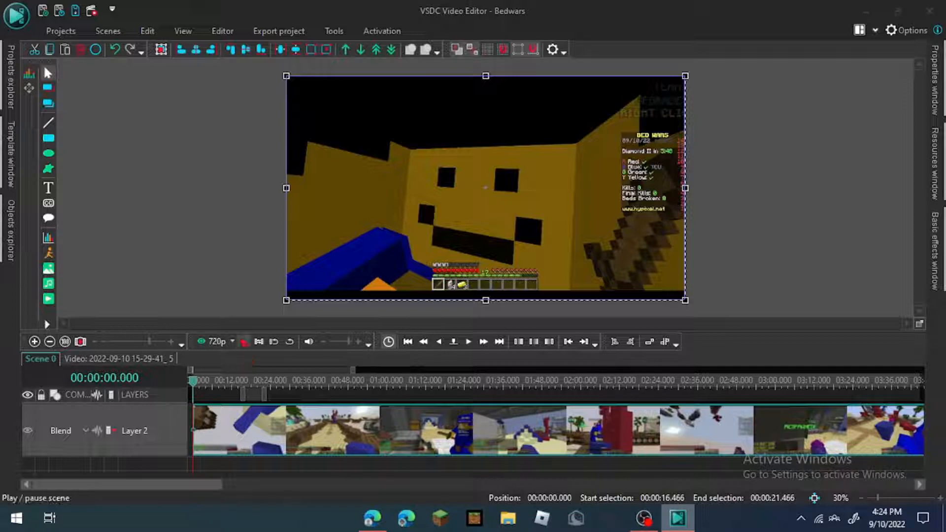
- Preview the first moments of the scene, pause it and return the playhead to 00:00:00.000
{"action": "left_click", "coordinate": [244, 342]}
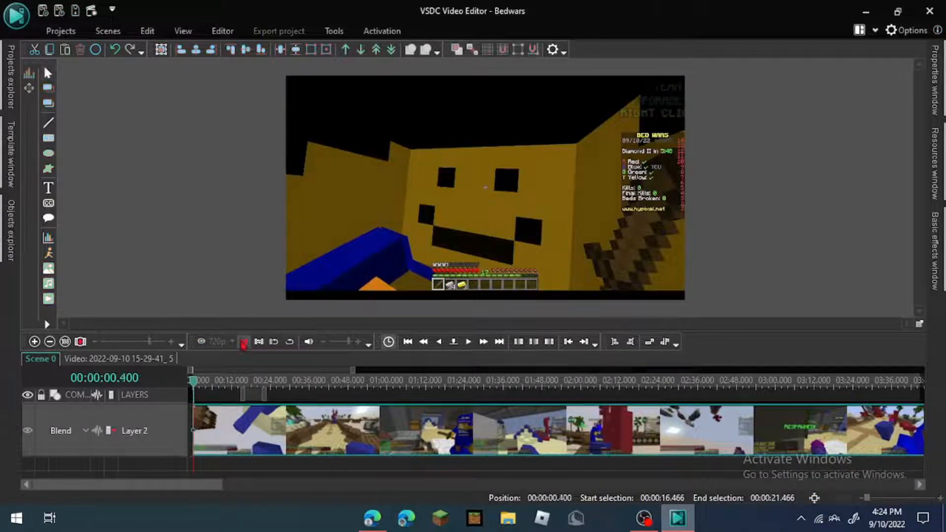
{"action": "left_click", "coordinate": [243, 343]}
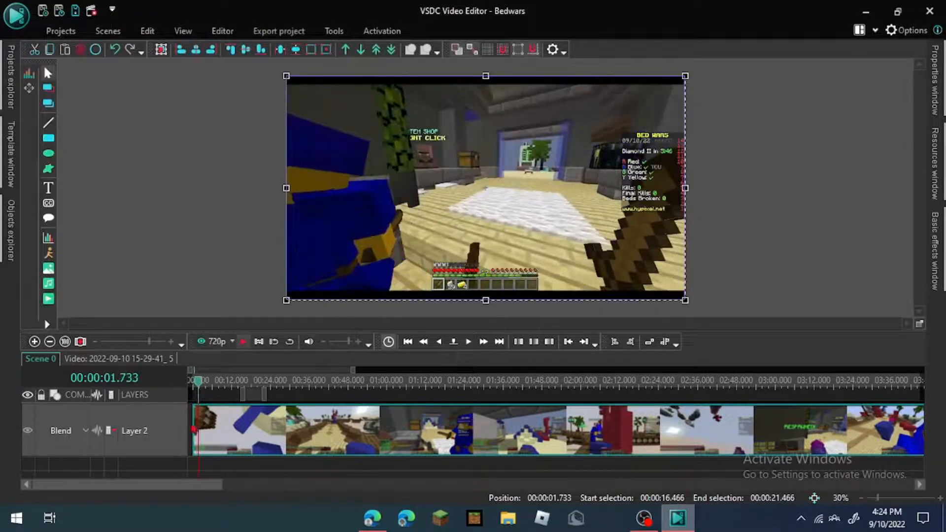
{"action": "left_click", "coordinate": [193, 383]}
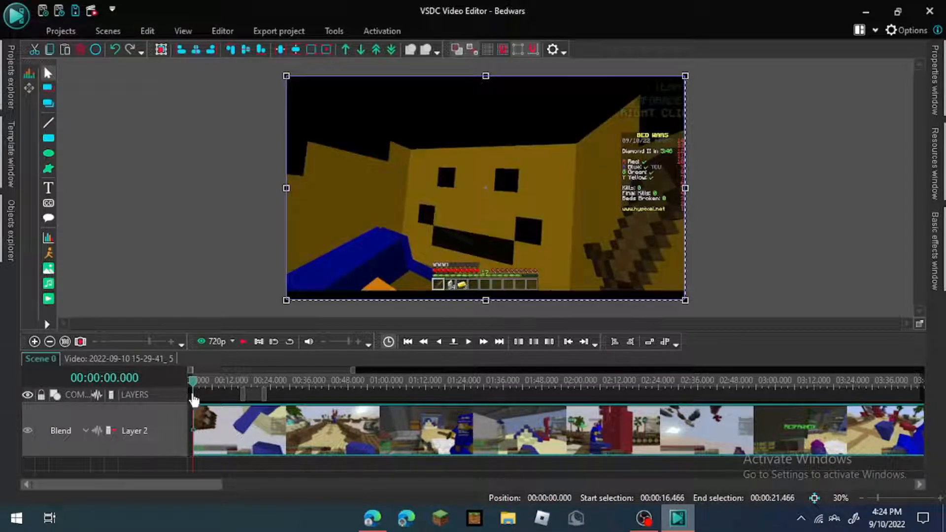
- Trim the start of the video clip at 00:00:00.833
{"action": "left_click_drag", "start_coordinate": [190, 390], "coordinate": [196, 395]}
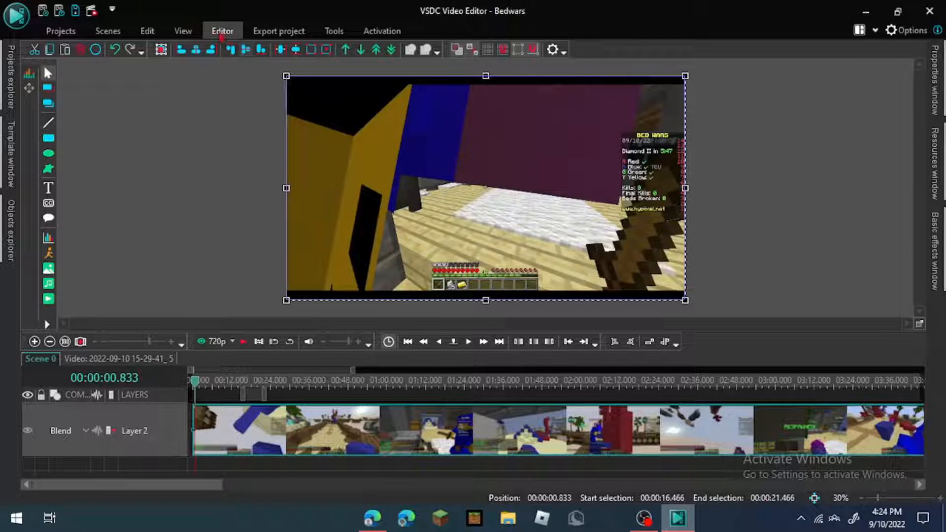
{"action": "left_click", "coordinate": [221, 35]}
{"action": "left_click", "coordinate": [304, 458]}
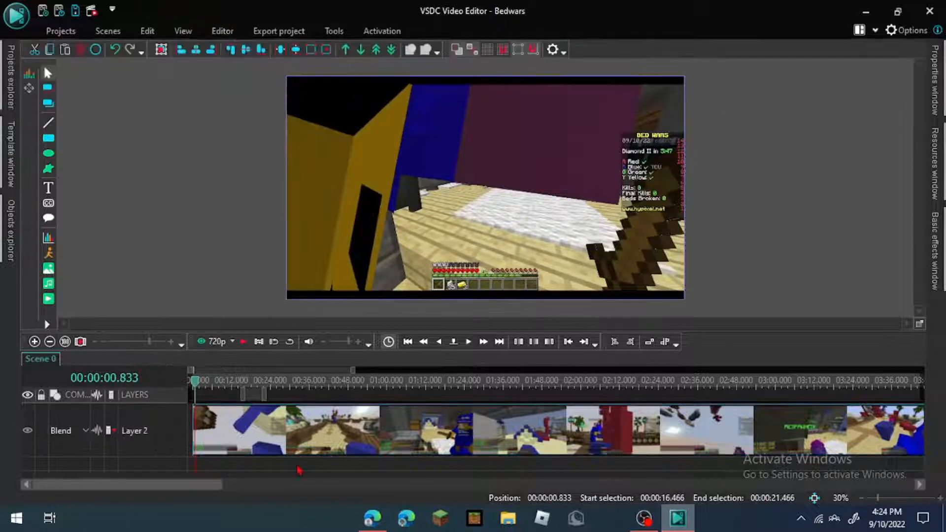
{"action": "left_click", "coordinate": [287, 433]}
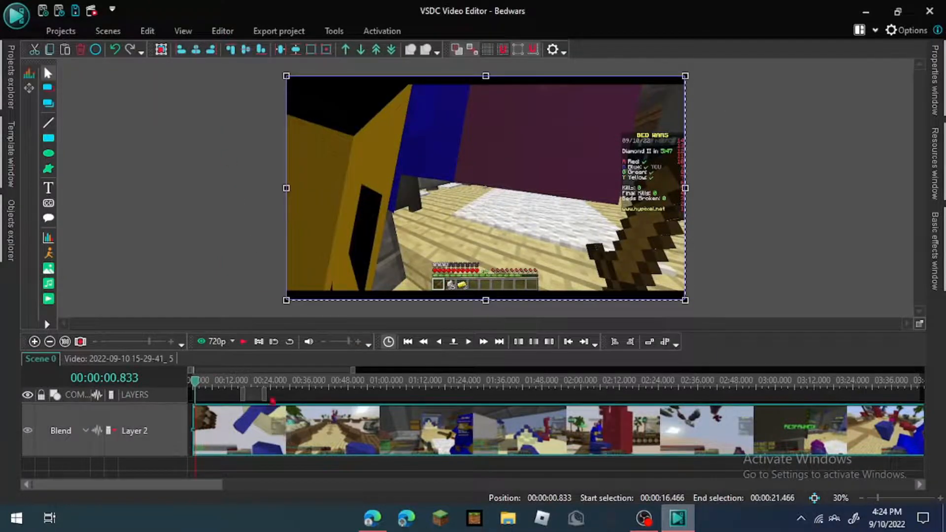
{"action": "left_click", "coordinate": [230, 33]}
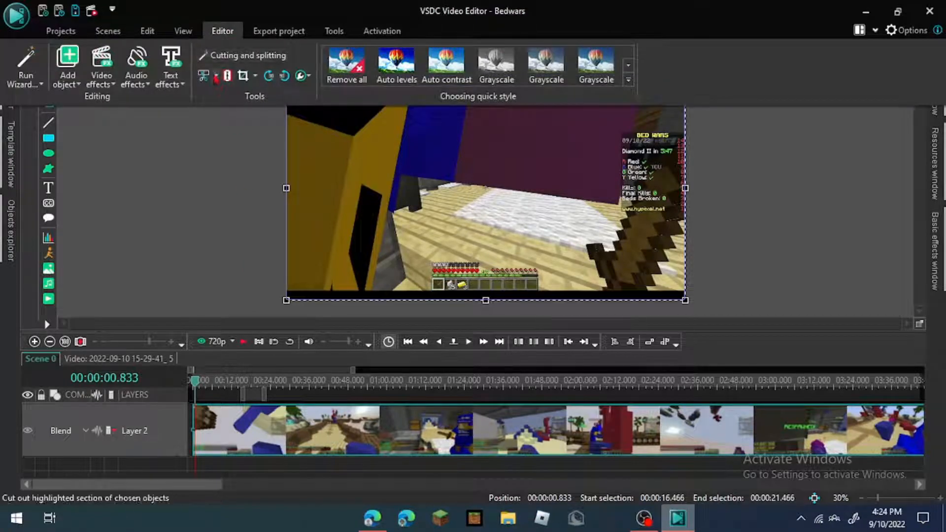
{"action": "left_click", "coordinate": [216, 75]}
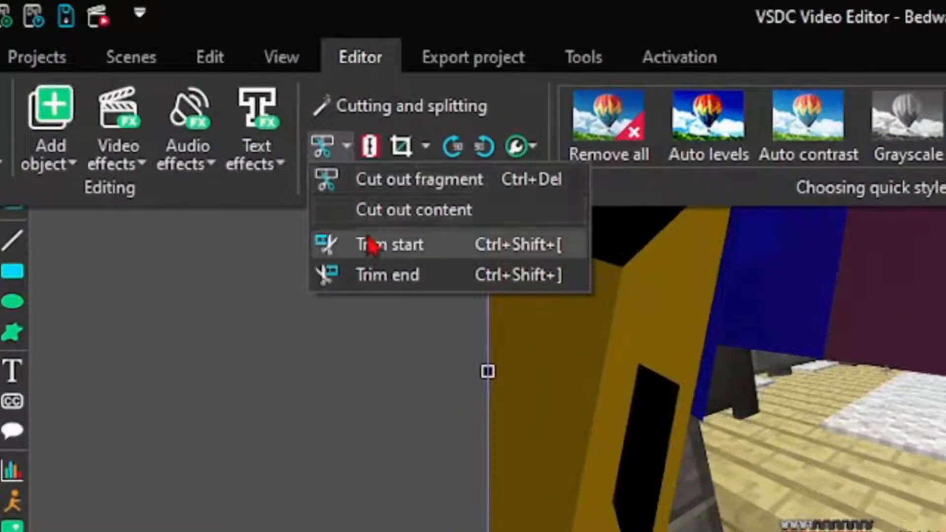
{"action": "left_click", "coordinate": [371, 245]}
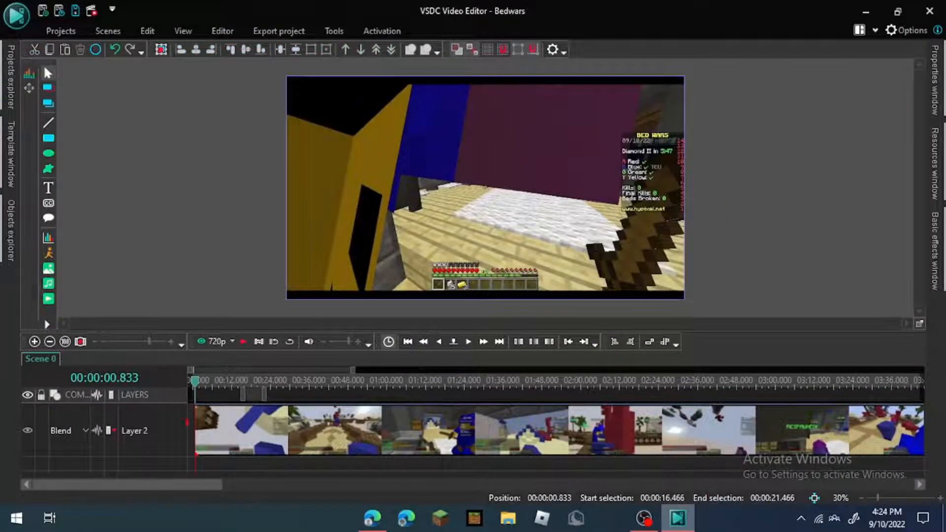
- Trim the start of the video clip at 00:00:00.966
{"action": "left_click_drag", "start_coordinate": [197, 382], "coordinate": [196, 387]}
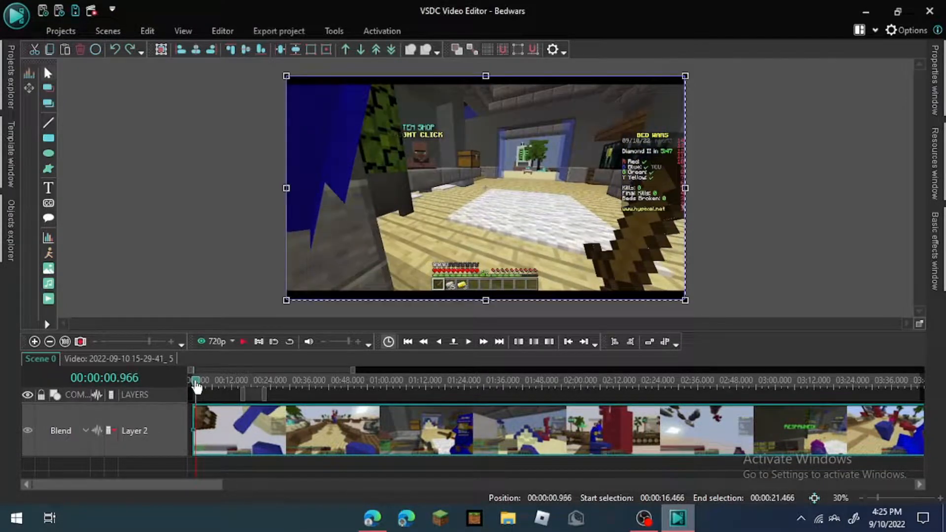
{"action": "left_click", "coordinate": [222, 31]}
{"action": "left_click", "coordinate": [215, 76]}
{"action": "left_click", "coordinate": [224, 126]}
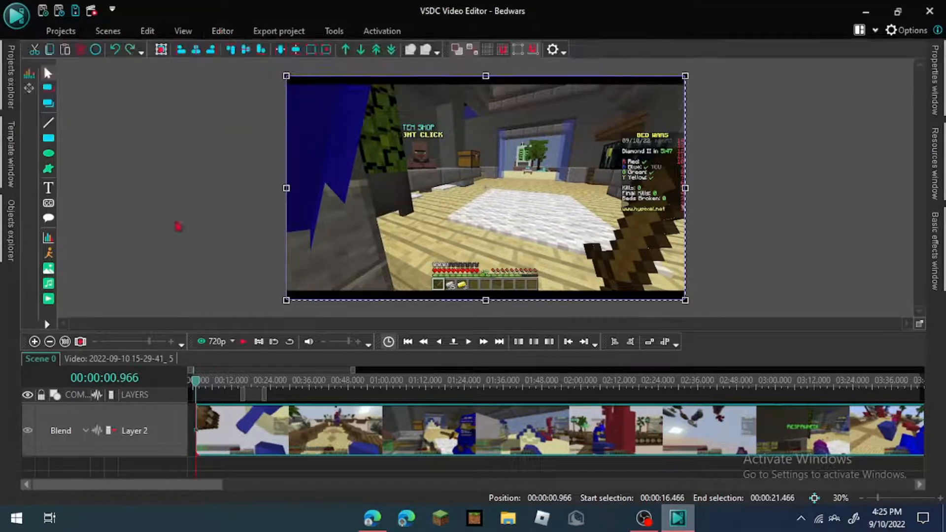
- Move the trimmed clip back to the start of the timeline to close the gap, and scrub through its opening
{"action": "left_click", "coordinate": [244, 390]}
{"action": "left_click_drag", "start_coordinate": [210, 430], "coordinate": [272, 434]}
{"action": "key", "text": "Home"}
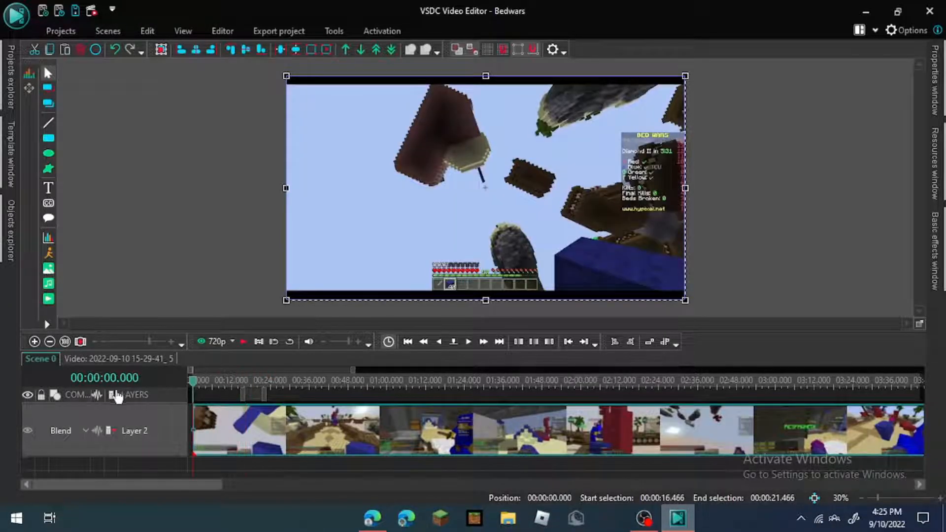
{"action": "mouse_move", "coordinate": [216, 416]}
{"action": "left_mouse_down"}
{"action": "mouse_move", "coordinate": [237, 424]}
{"action": "mouse_move", "coordinate": [229, 427]}
{"action": "left_mouse_up"}
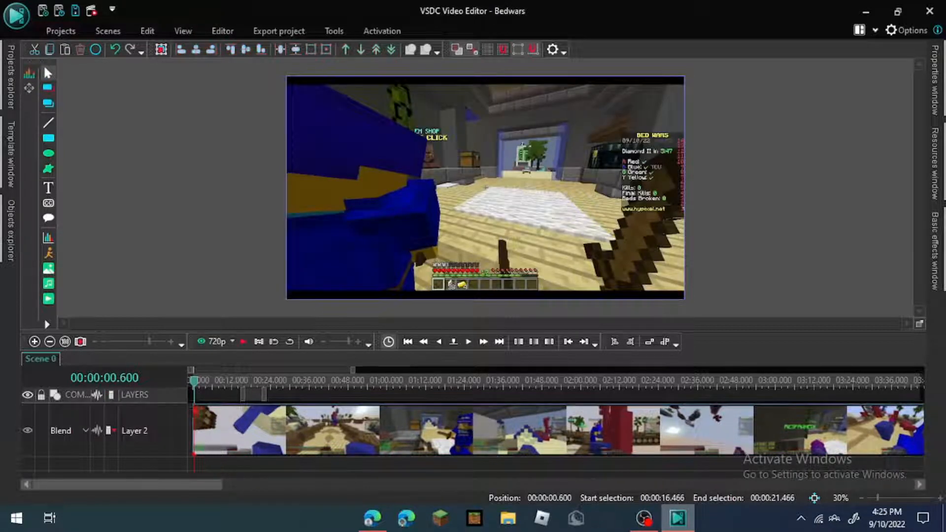
- Try shortening the clip by its end edge, undo the change and reselect the clip at its start
{"action": "left_click_drag", "start_coordinate": [211, 485], "coordinate": [885, 436]}
{"action": "left_click", "coordinate": [614, 440]}
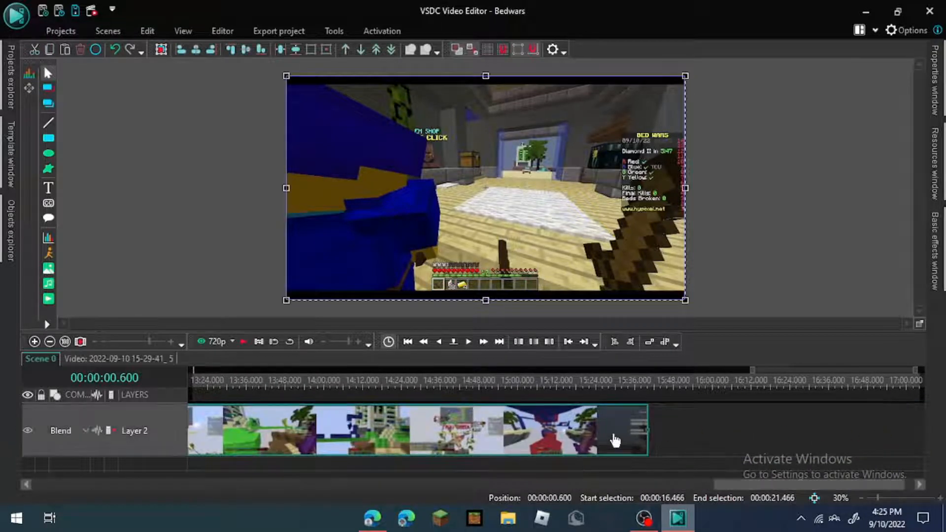
{"action": "mouse_move", "coordinate": [647, 430]}
{"action": "left_mouse_down"}
{"action": "mouse_move", "coordinate": [391, 431]}
{"action": "mouse_move", "coordinate": [640, 433]}
{"action": "mouse_move", "coordinate": [610, 446]}
{"action": "mouse_move", "coordinate": [646, 449]}
{"action": "left_mouse_up"}
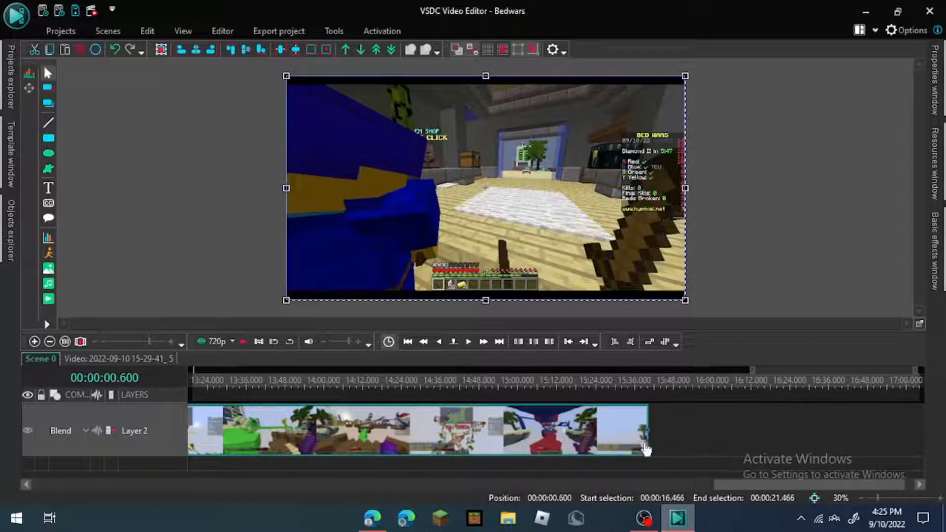
{"action": "key", "text": "ctrl+z"}
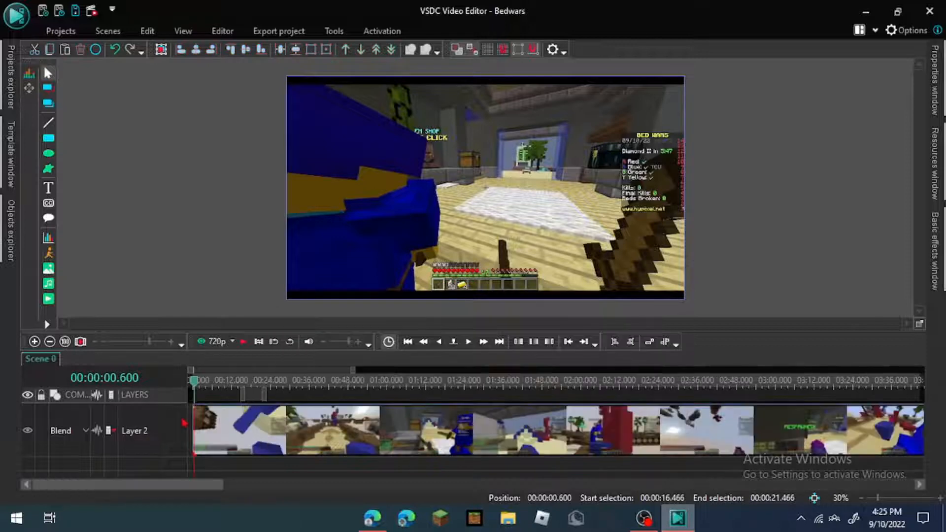
{"action": "left_click", "coordinate": [184, 422]}
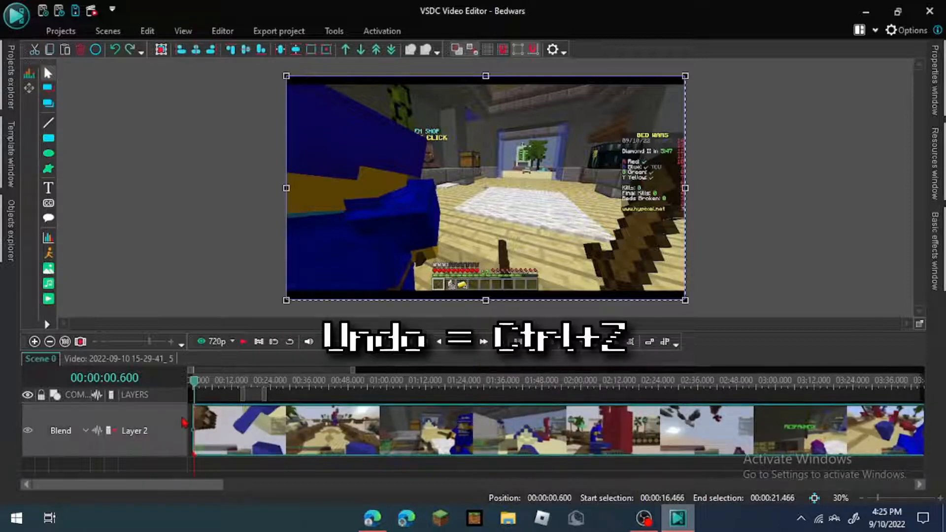
- Examine the Undo and Redo commands among the editing tools, with the video clip selected
{"action": "left_click", "coordinate": [264, 476]}
{"action": "mouse_move", "coordinate": [189, 486]}
{"action": "left_mouse_down"}
{"action": "mouse_move", "coordinate": [880, 485]}
{"action": "mouse_move", "coordinate": [189, 486]}
{"action": "left_mouse_up"}
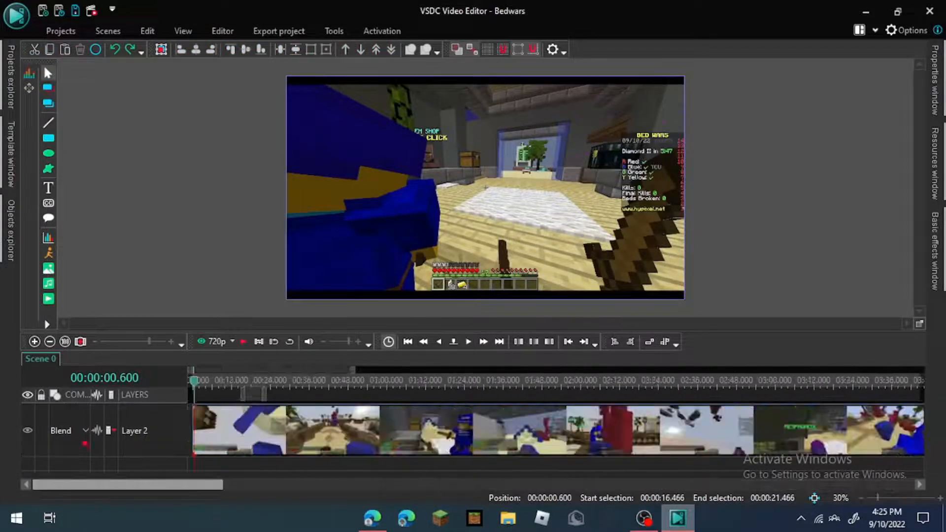
{"action": "left_click", "coordinate": [143, 449]}
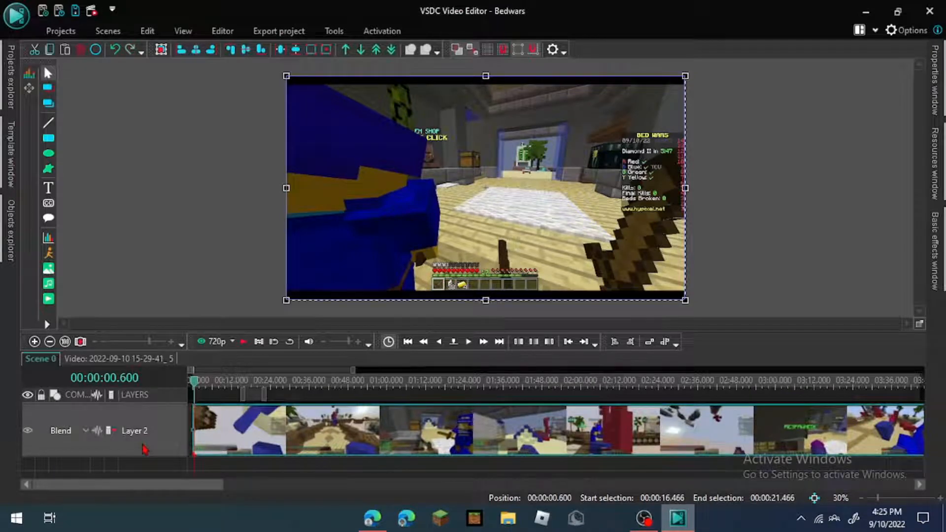
{"action": "left_click_drag", "start_coordinate": [243, 437], "coordinate": [205, 440]}
{"action": "left_click", "coordinate": [147, 32]}
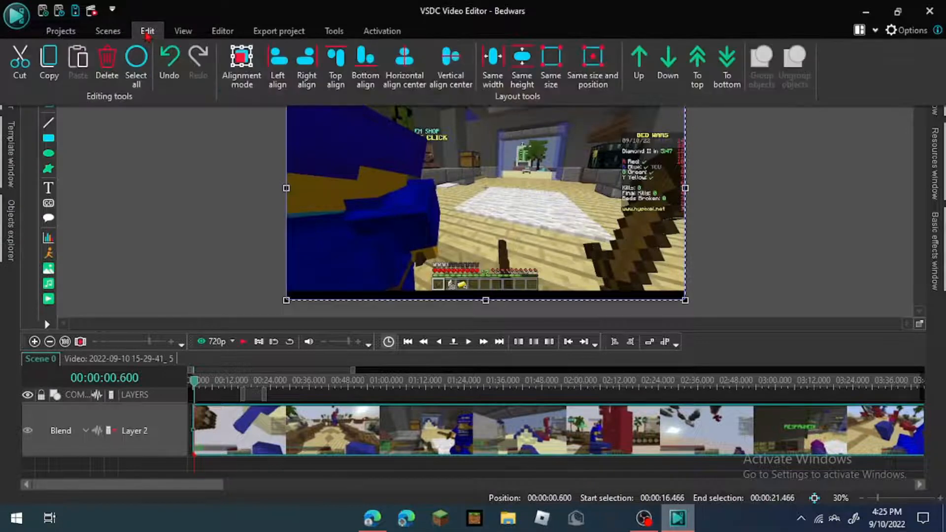
{"action": "left_click", "coordinate": [198, 59]}
{"action": "left_click", "coordinate": [147, 31]}
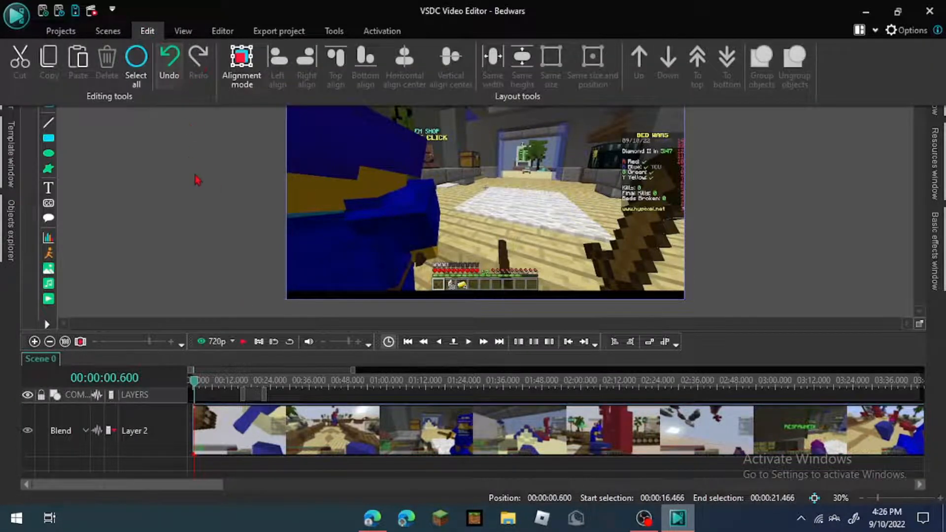
{"action": "left_click", "coordinate": [195, 176]}
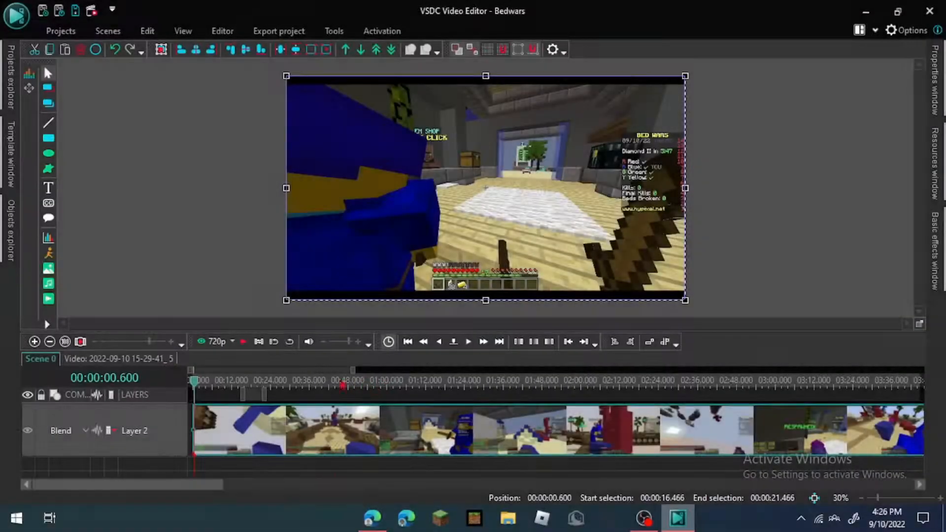
- Mark the timeline range from 00:00:44.066 to 00:03:21.766 and cut that fragment out of the selected clip
{"action": "left_click_drag", "start_coordinate": [365, 379], "coordinate": [383, 396]}
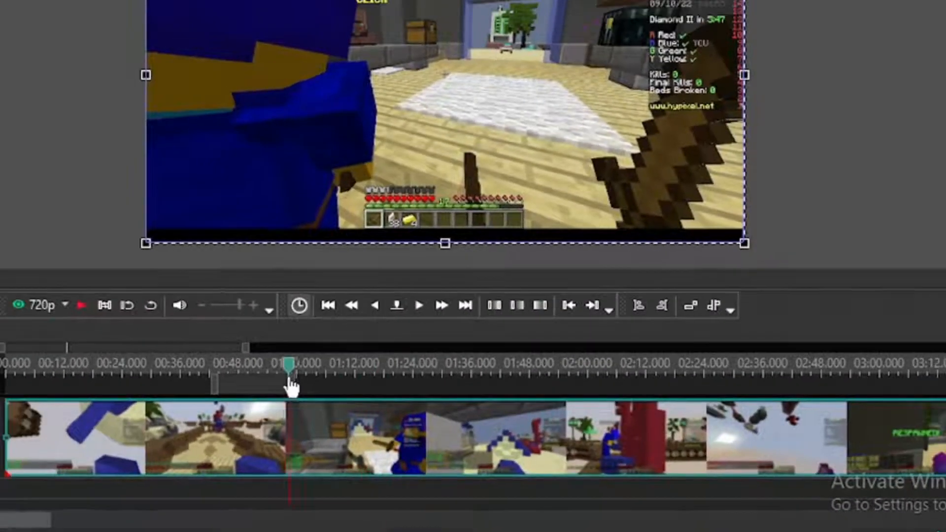
{"action": "left_click_drag", "start_coordinate": [291, 386], "coordinate": [943, 414]}
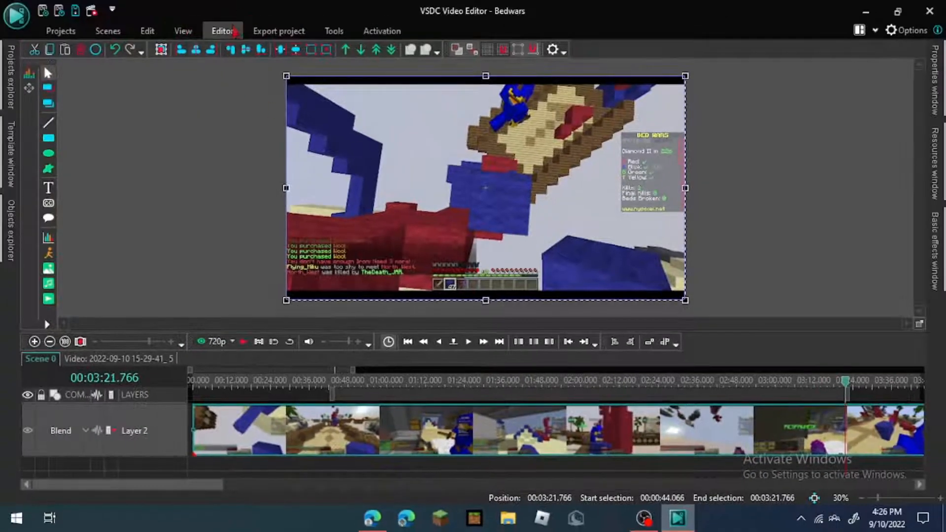
{"action": "left_click", "coordinate": [233, 33]}
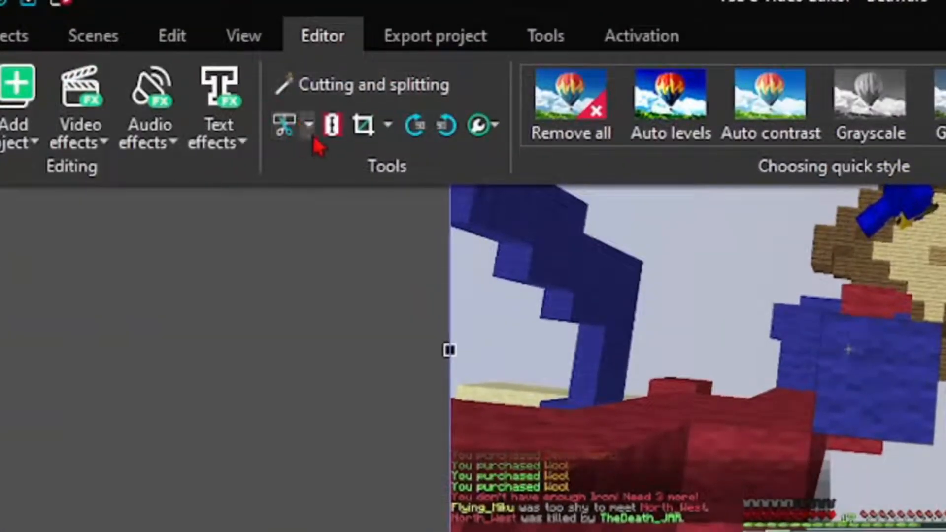
{"action": "left_click", "coordinate": [215, 75]}
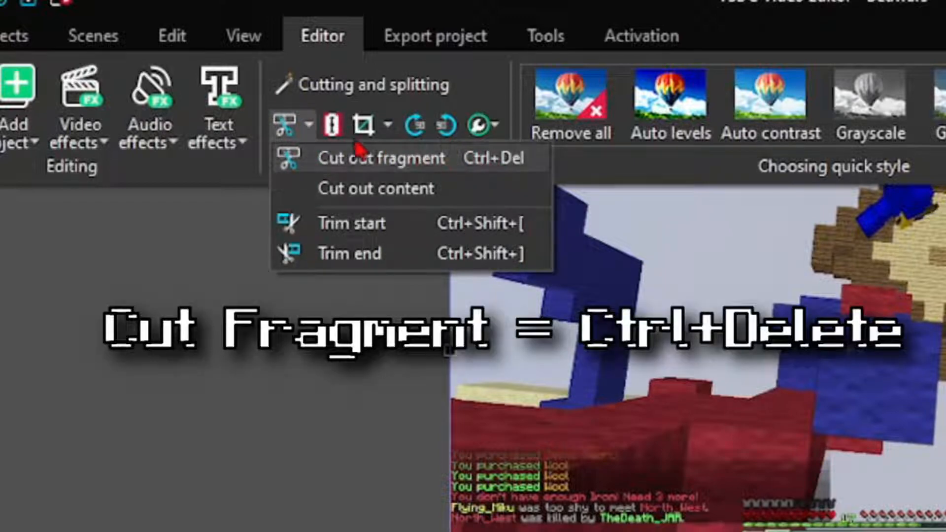
{"action": "left_click", "coordinate": [324, 161]}
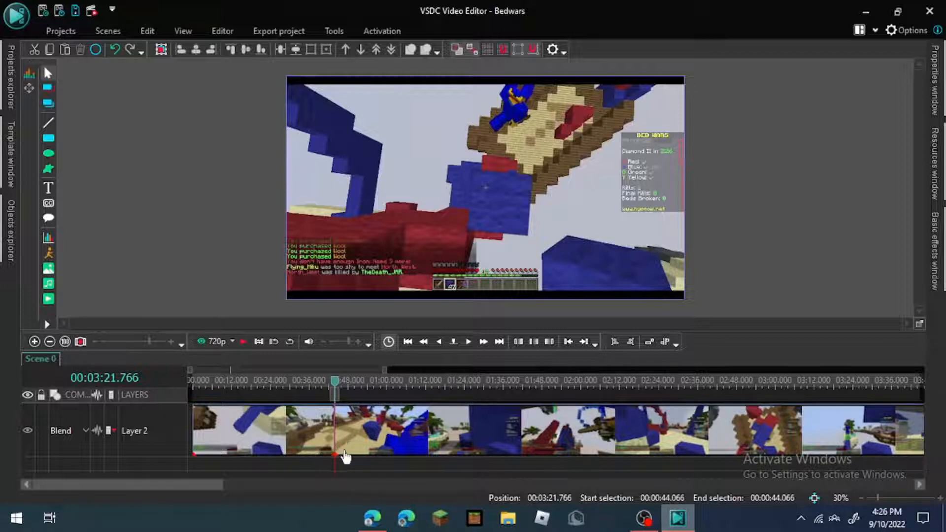
- Scrub back before the cut to 00:00:34.000, select each of the two parts and try shifting the second part earlier
{"action": "left_click_drag", "start_coordinate": [334, 390], "coordinate": [302, 389]}
{"action": "left_click", "coordinate": [298, 443]}
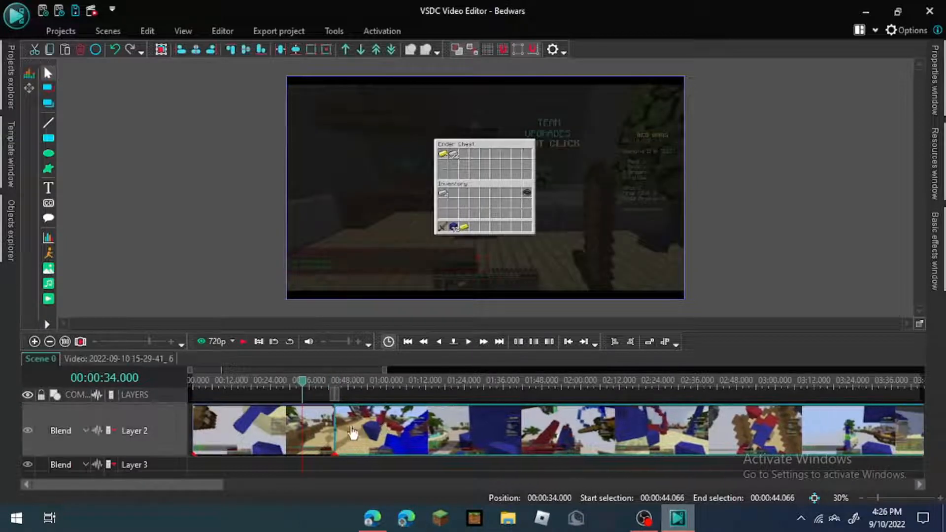
{"action": "left_click", "coordinate": [348, 438]}
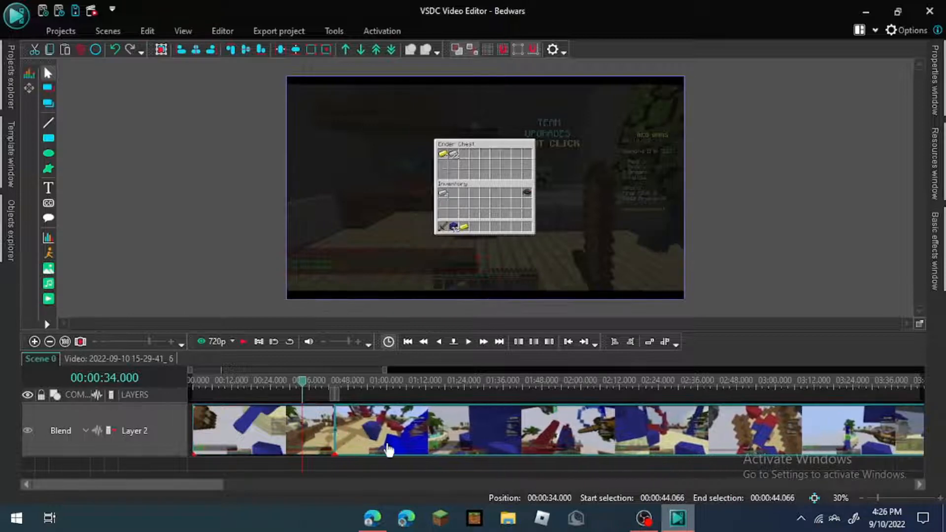
{"action": "left_click_drag", "start_coordinate": [384, 445], "coordinate": [311, 433]}
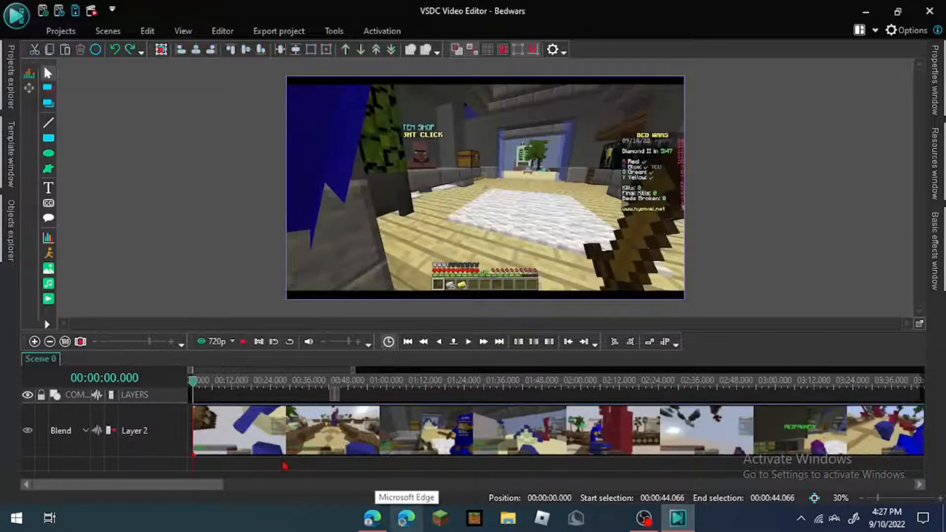
- Split the clip into two parts at 00:01:33.066 and shift the second part slightly later to separate them
{"action": "left_click_drag", "start_coordinate": [194, 384], "coordinate": [493, 383]}
{"action": "left_click", "coordinate": [222, 31]}
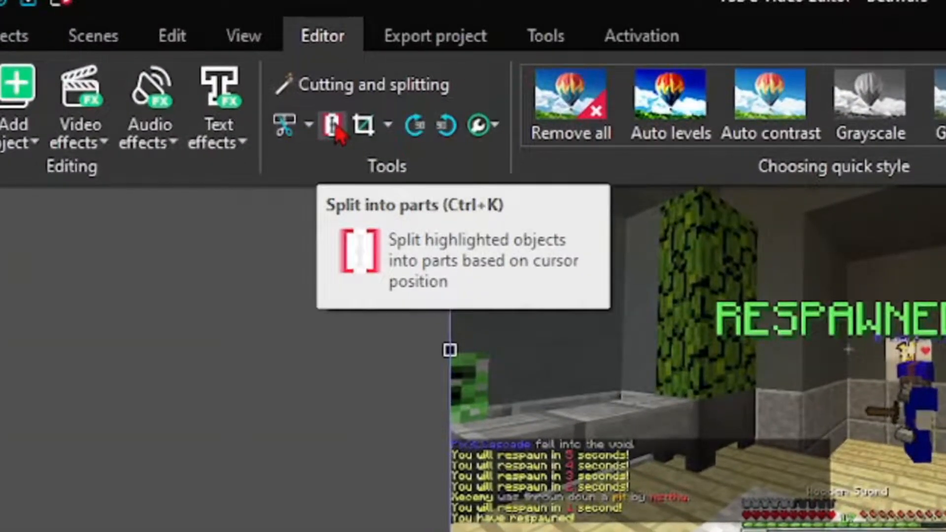
{"action": "left_click", "coordinate": [227, 75]}
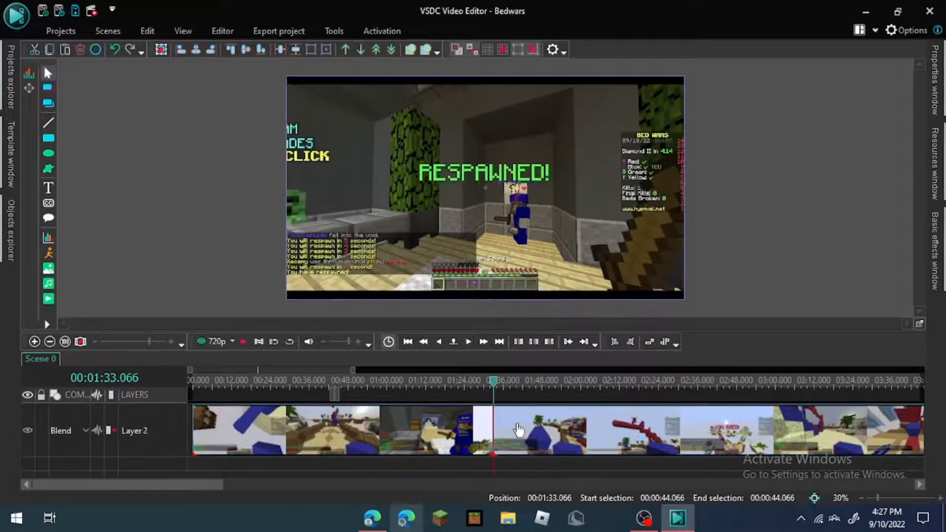
{"action": "left_click_drag", "start_coordinate": [519, 430], "coordinate": [528, 431]}
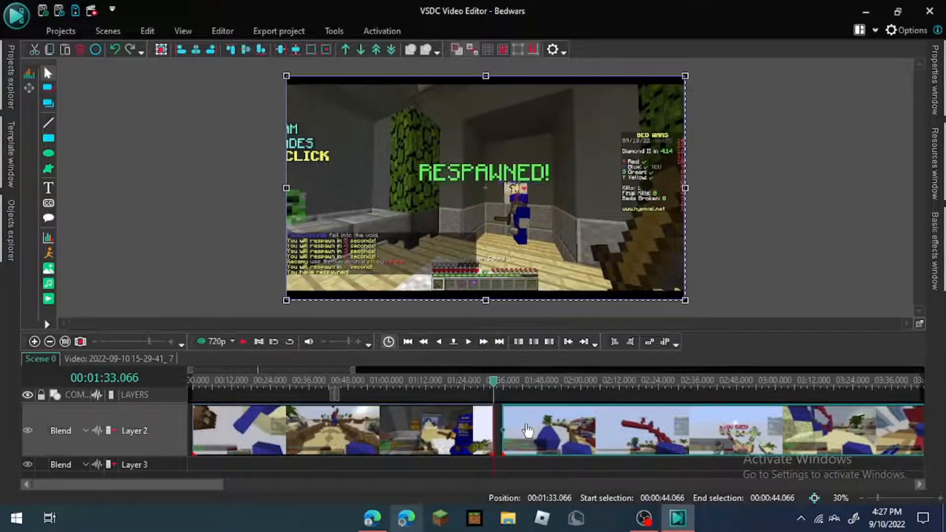
{"action": "left_click", "coordinate": [467, 444]}
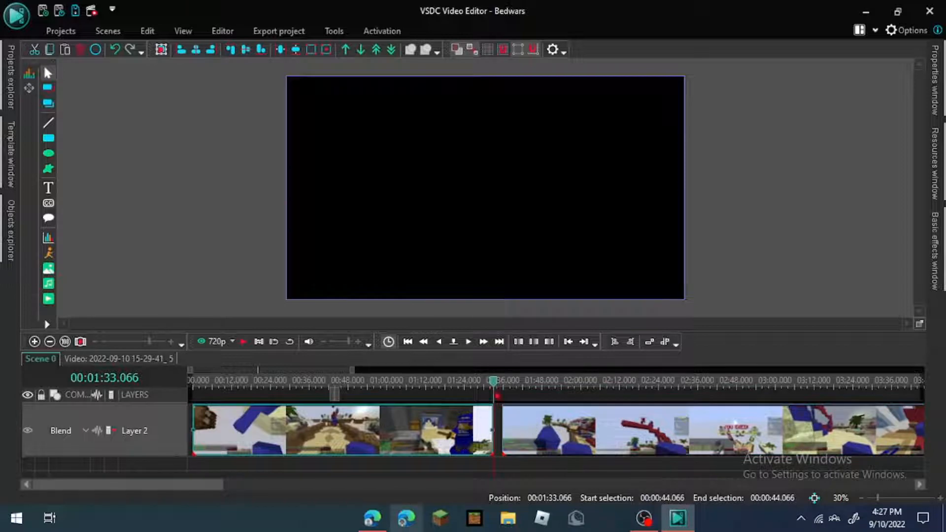
- Shorten the first part to about 19 seconds by its end edge, move the second part against it and play across the join
{"action": "left_click_drag", "start_coordinate": [497, 396], "coordinate": [417, 402]}
{"action": "left_click_drag", "start_coordinate": [492, 439], "coordinate": [254, 444]}
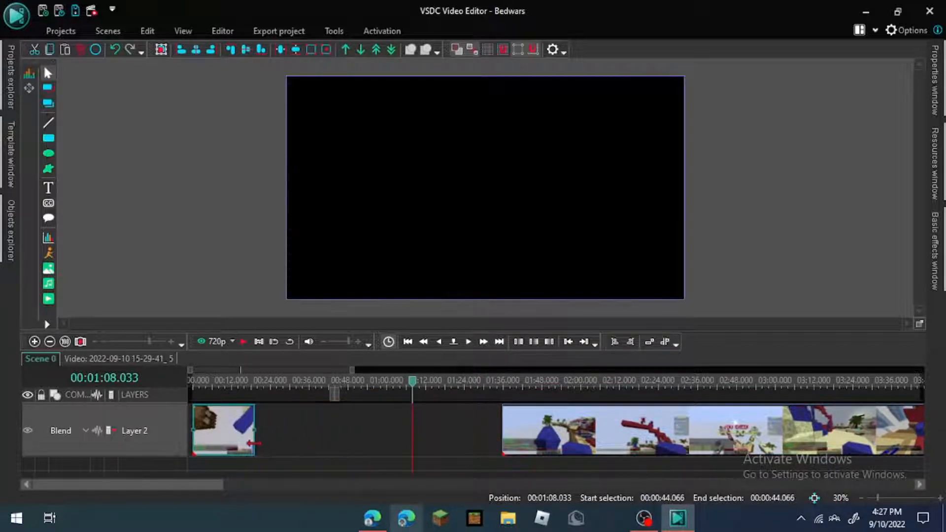
{"action": "left_click_drag", "start_coordinate": [540, 446], "coordinate": [314, 440]}
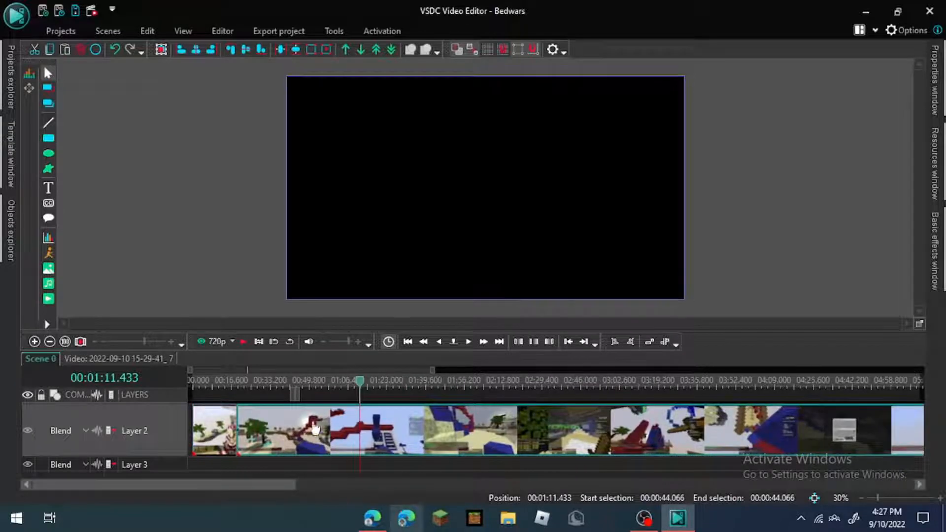
{"action": "left_click_drag", "start_coordinate": [362, 384], "coordinate": [237, 387]}
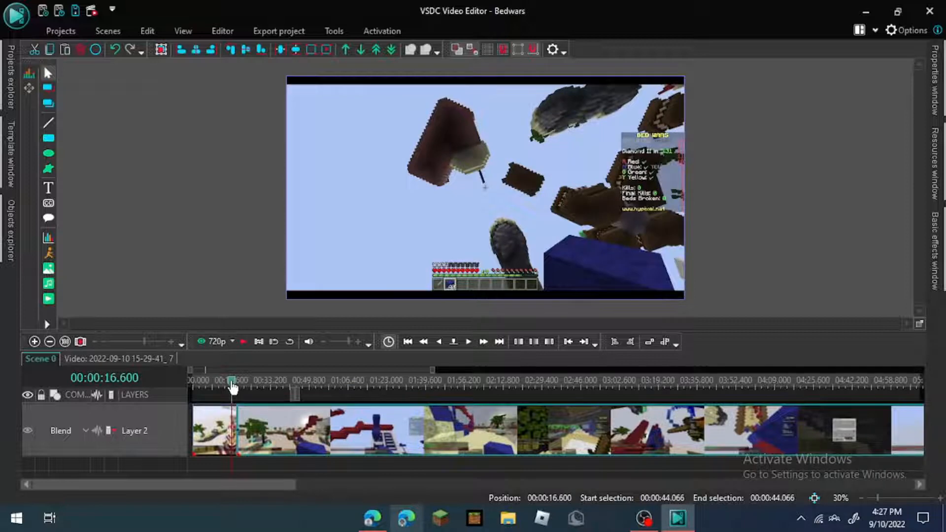
{"action": "key", "text": "space"}
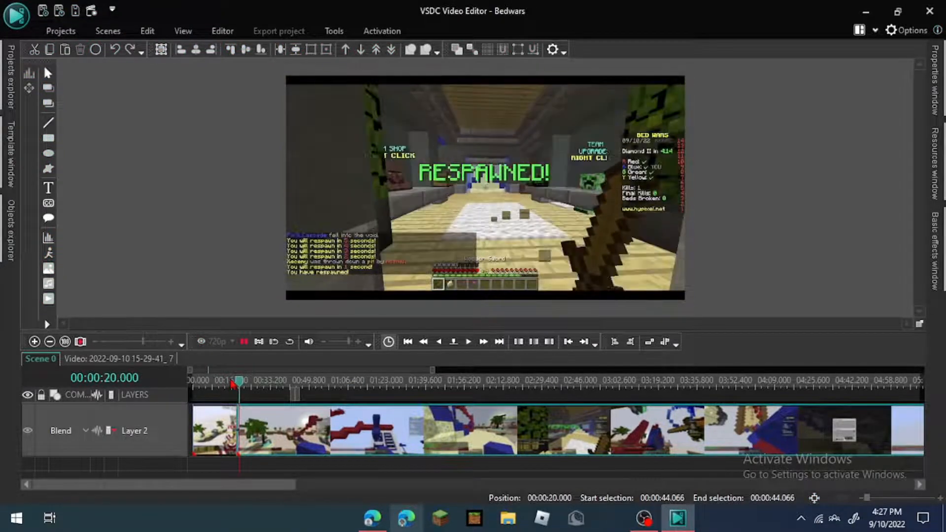
{"action": "key", "text": "space"}
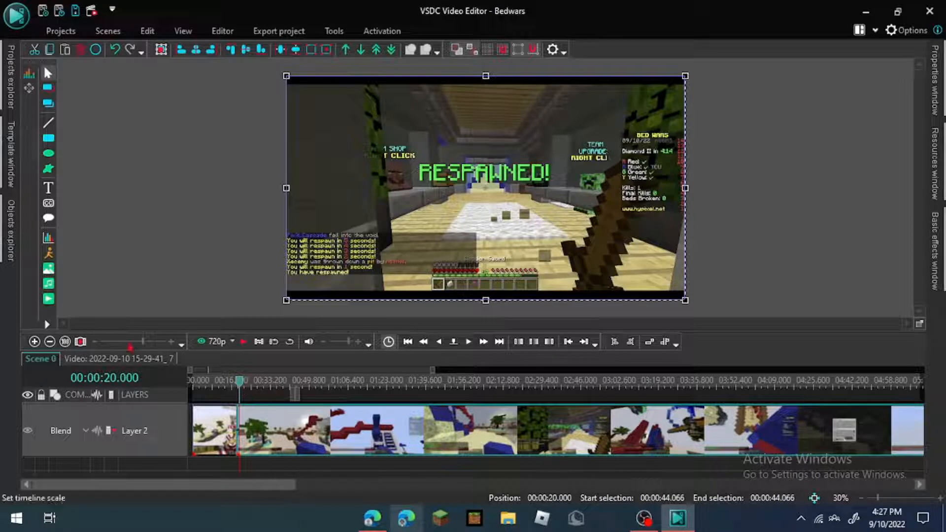
- Move the second part later on the timeline and lengthen the first part again by its end edge
{"action": "left_click_drag", "start_coordinate": [145, 341], "coordinate": [149, 341]}
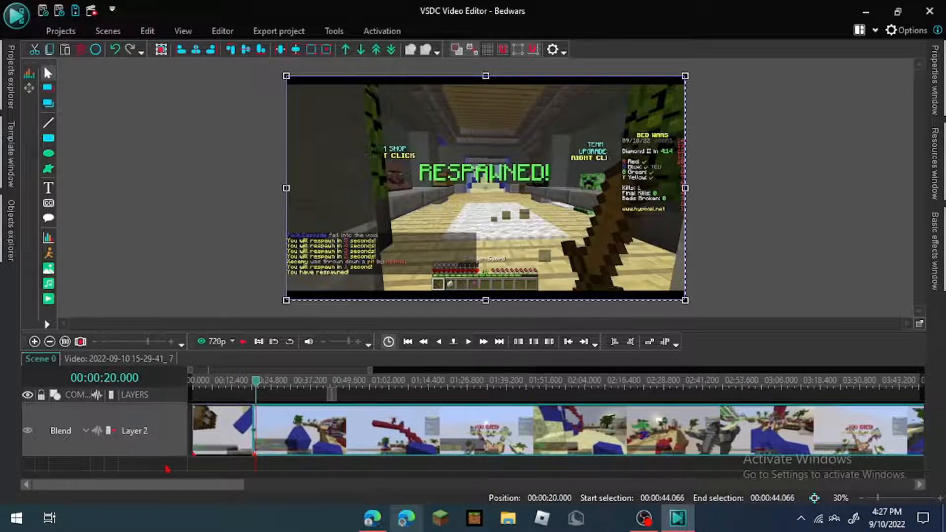
{"action": "left_click_drag", "start_coordinate": [276, 438], "coordinate": [476, 444]}
{"action": "left_click", "coordinate": [231, 439]}
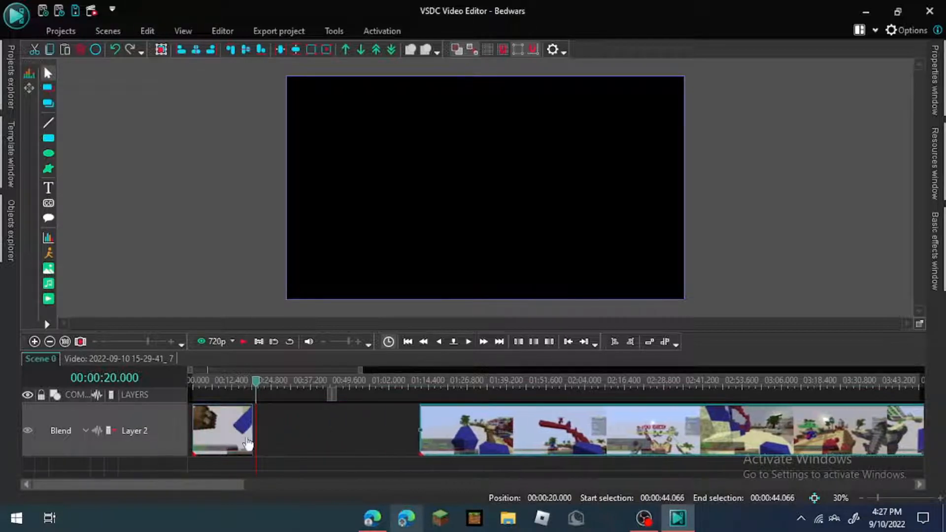
{"action": "left_click_drag", "start_coordinate": [255, 430], "coordinate": [607, 432]}
{"action": "left_click", "coordinate": [386, 430]}
{"action": "left_click", "coordinate": [425, 443]}
{"action": "left_click_drag", "start_coordinate": [447, 430], "coordinate": [485, 437]}
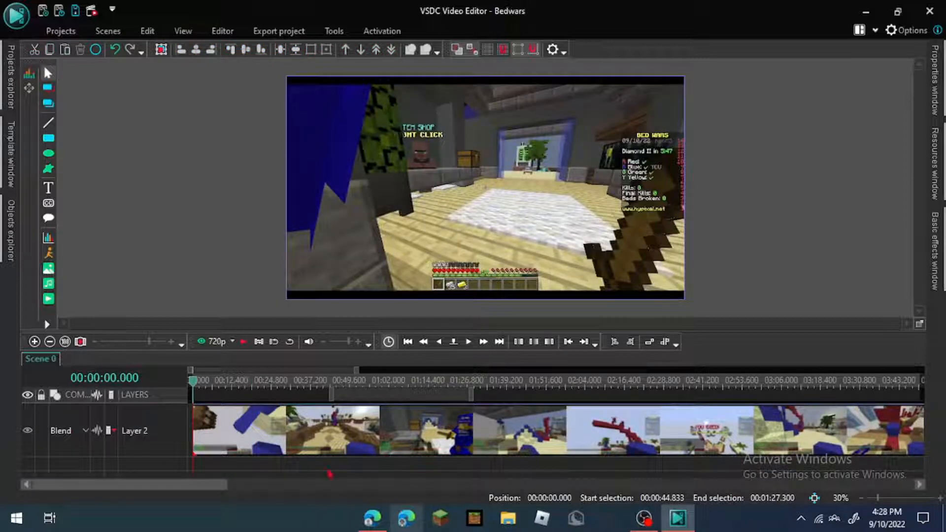
- Scrub through the recording to its end and mark the closing range from 00:14:47.066 to 00:15:40.900
{"action": "left_click_drag", "start_coordinate": [195, 389], "coordinate": [735, 384]}
{"action": "left_click_drag", "start_coordinate": [158, 489], "coordinate": [868, 430]}
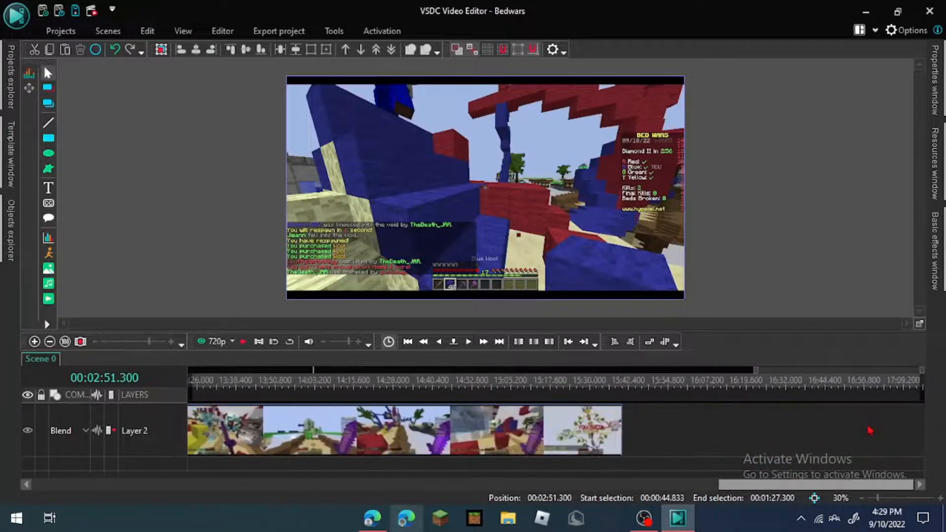
{"action": "left_click_drag", "start_coordinate": [628, 385], "coordinate": [454, 385]}
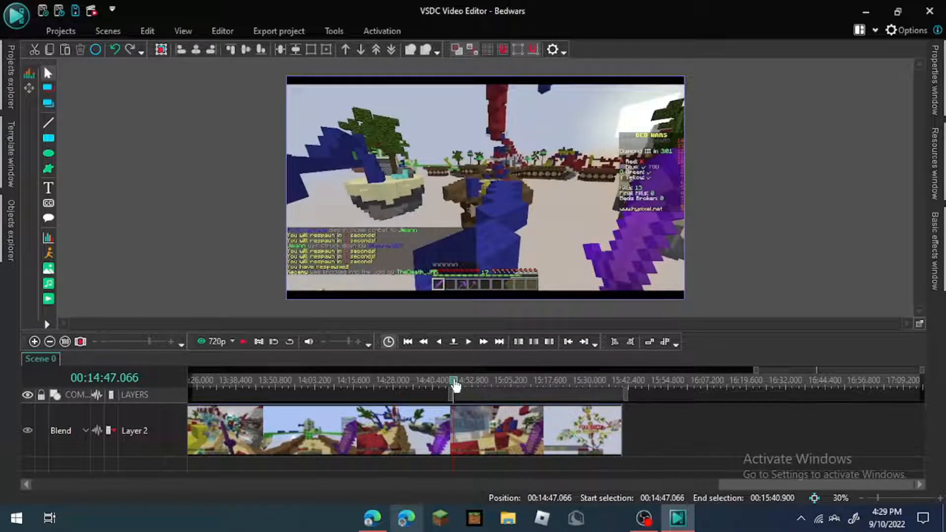
{"action": "left_click_drag", "start_coordinate": [455, 387], "coordinate": [629, 392]}
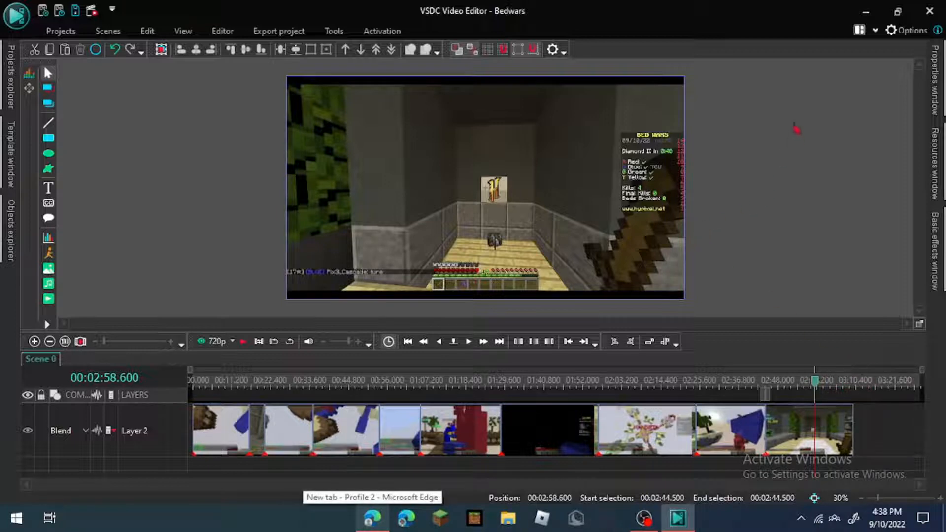
{"action": "left_click", "coordinate": [222, 419]}
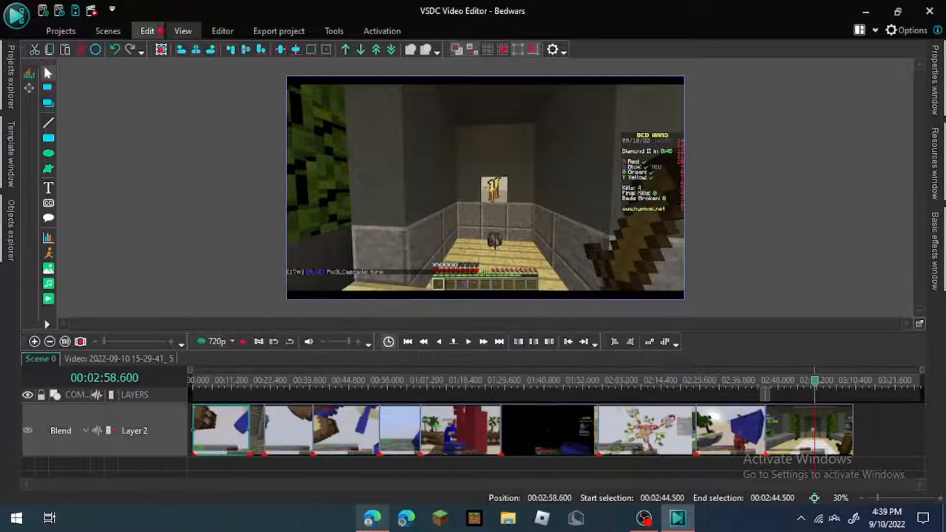
{"action": "left_click", "coordinate": [150, 31]}
{"action": "left_click", "coordinate": [111, 34]}
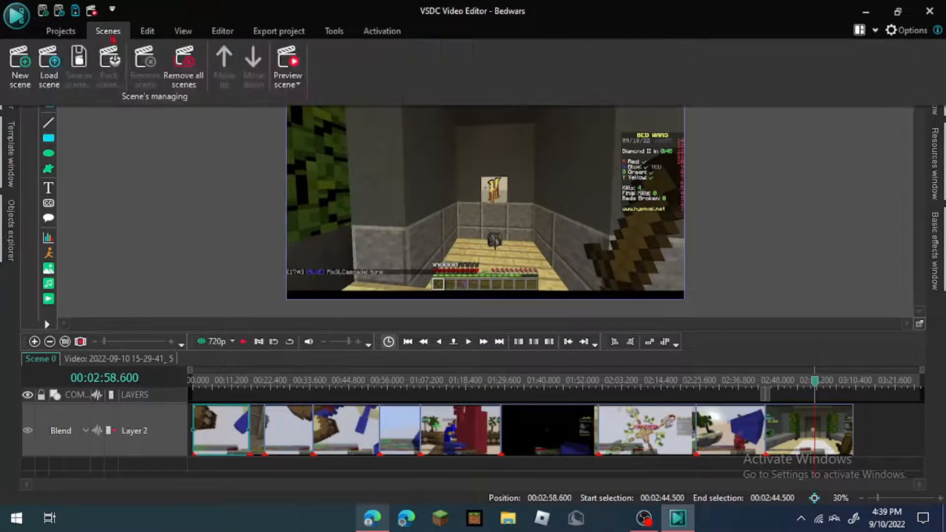
{"action": "left_click", "coordinate": [182, 30]}
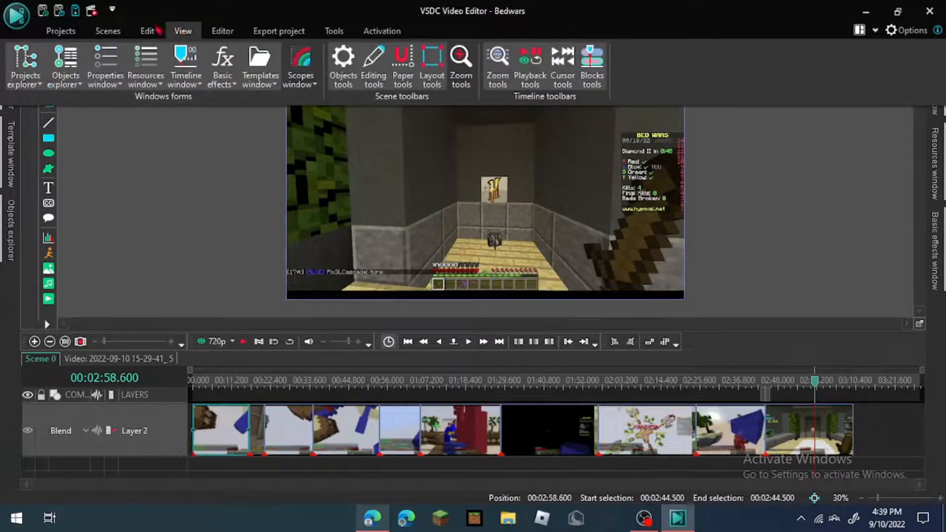
{"action": "left_click", "coordinate": [155, 30]}
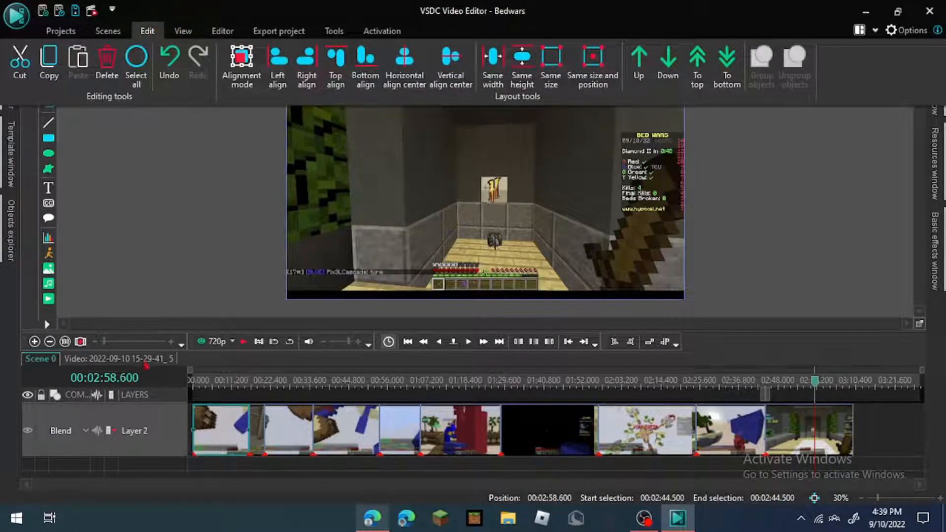
- Select the first clip on the main scene's timeline and open its contents for editing
{"action": "left_click", "coordinate": [146, 364]}
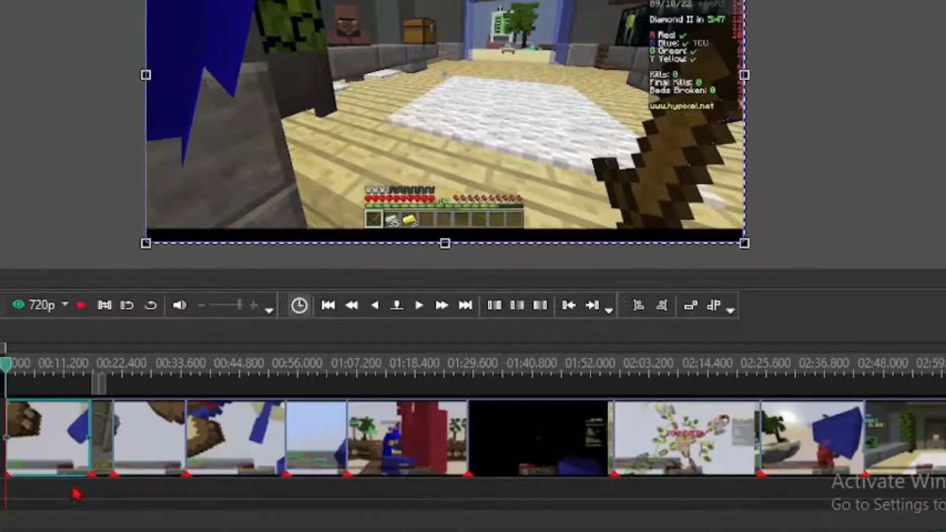
{"action": "left_click", "coordinate": [162, 440]}
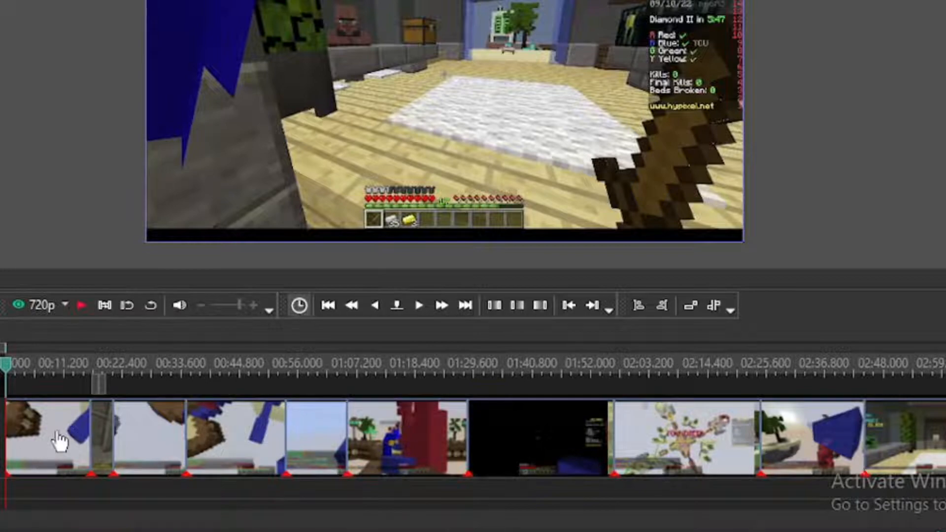
{"action": "left_click", "coordinate": [59, 439]}
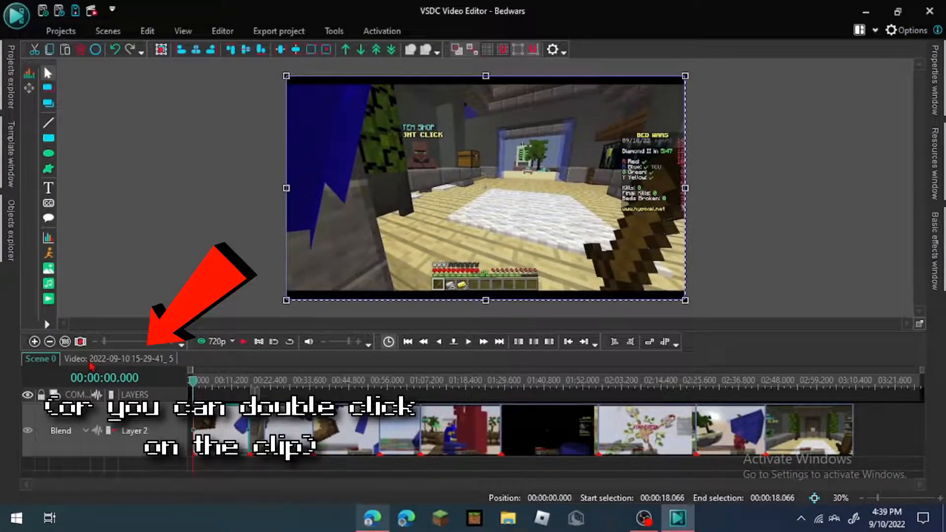
{"action": "left_click", "coordinate": [91, 363]}
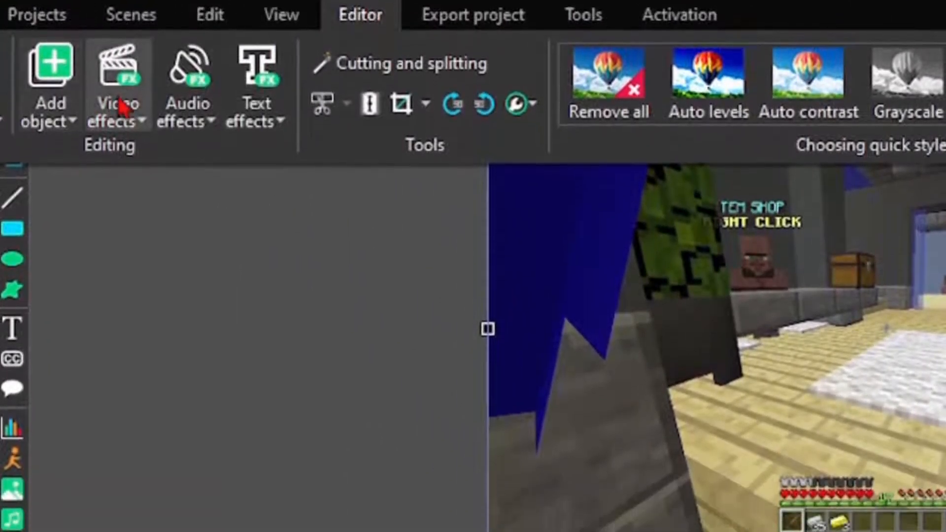
- Try adding a Mosaic transition at the end of the first clip, and undo it
{"action": "left_click", "coordinate": [123, 147]}
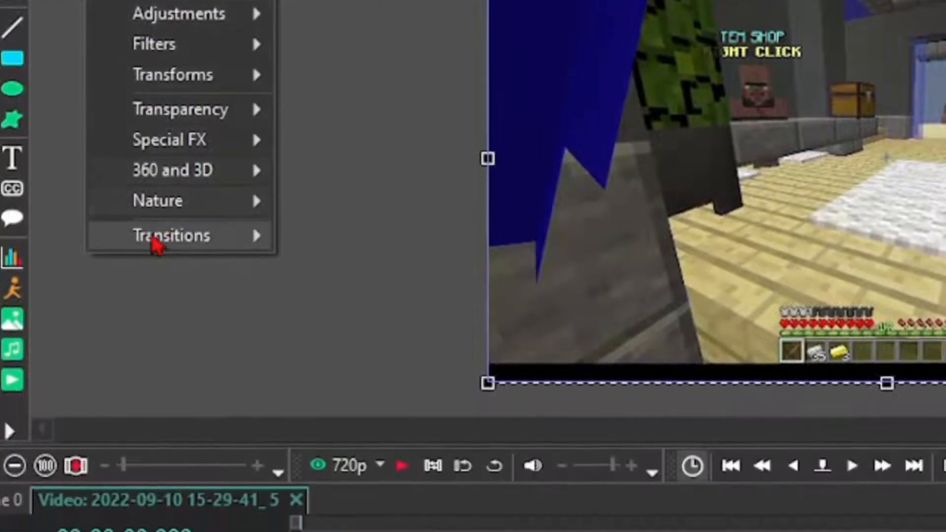
{"action": "mouse_move", "coordinate": [158, 350]}
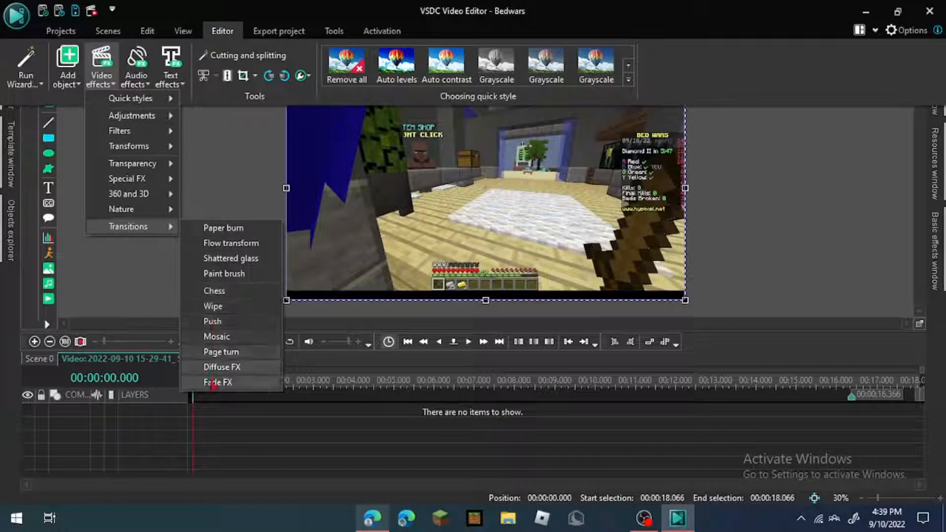
{"action": "left_click", "coordinate": [217, 336]}
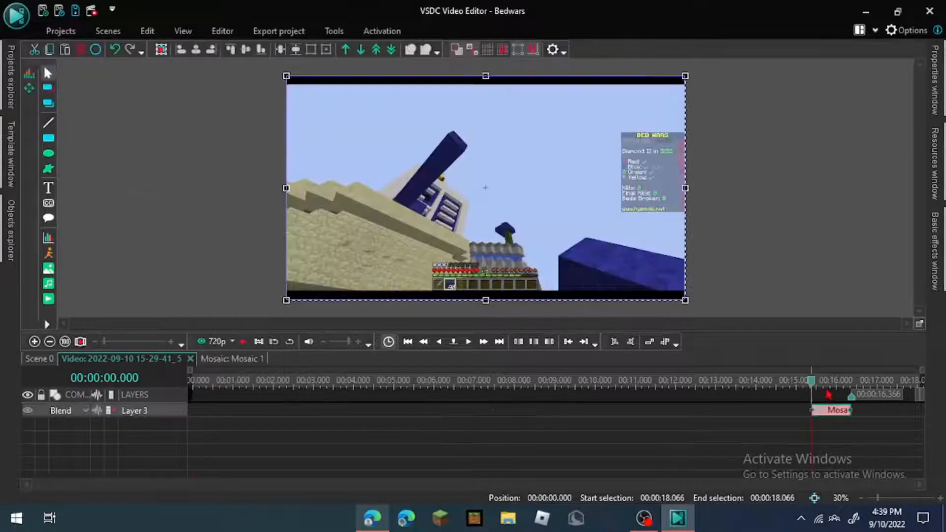
{"action": "key", "text": "ctrl+z"}
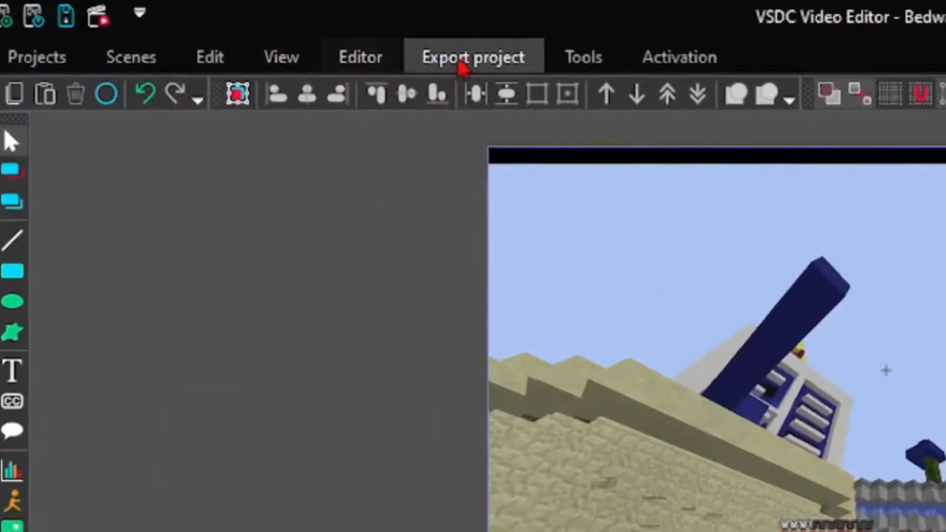
- Add a Mosaic transition to the first clip, positioned from the start of the scene with a duration of 00:00:01.000
{"action": "left_click", "coordinate": [359, 58]}
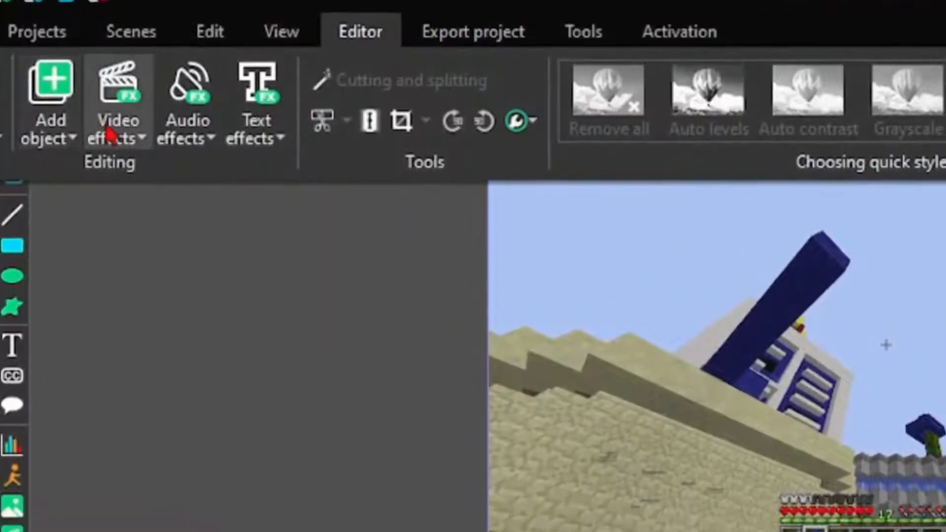
{"action": "left_click", "coordinate": [111, 134]}
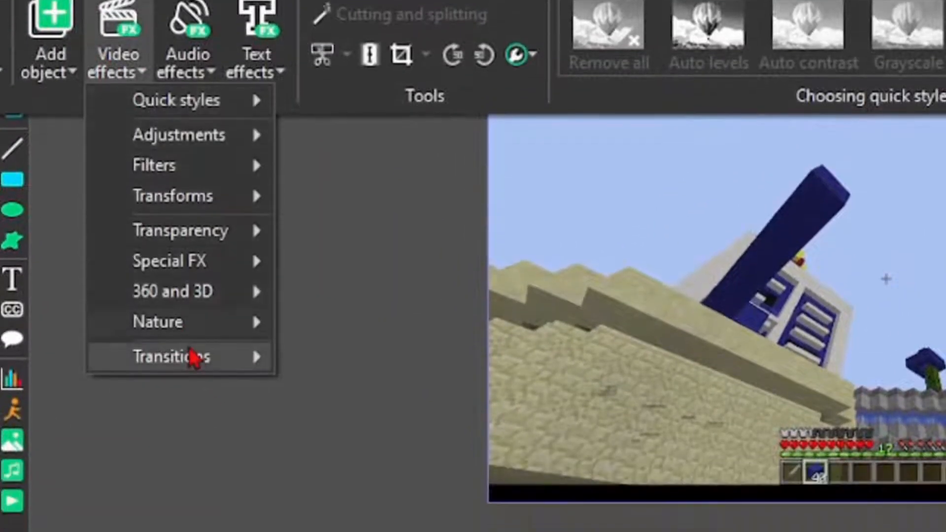
{"action": "mouse_move", "coordinate": [271, 446]}
{"action": "left_click", "coordinate": [340, 531]}
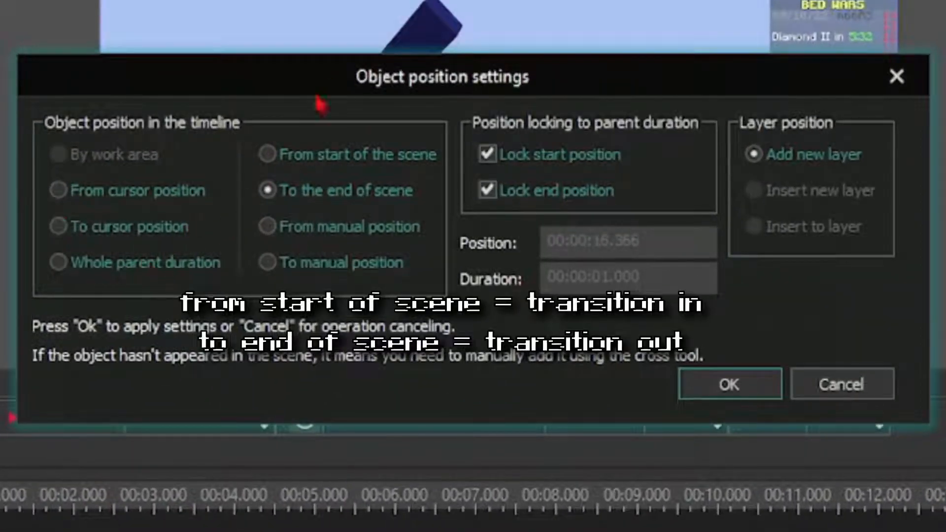
{"action": "left_click", "coordinate": [284, 157]}
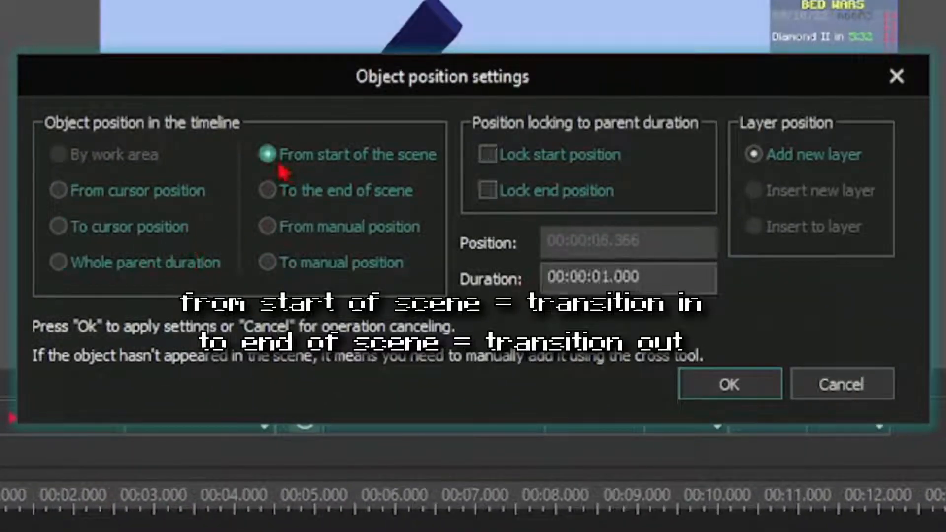
{"action": "left_click", "coordinate": [721, 385]}
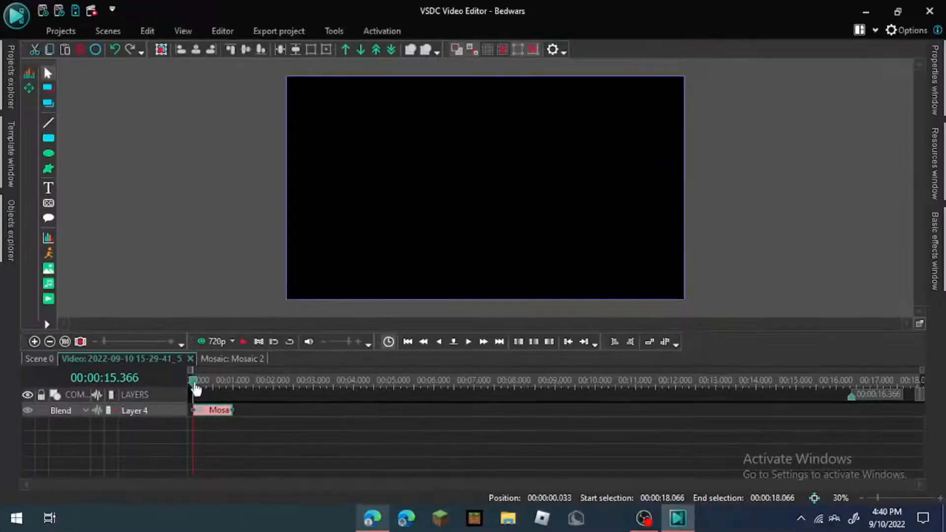
- Adjust the Mosaic transition's end edge until it lasts about 0.5 seconds, and play the clip's opening
{"action": "left_click_drag", "start_coordinate": [195, 387], "coordinate": [177, 425]}
{"action": "left_click_drag", "start_coordinate": [232, 410], "coordinate": [275, 449]}
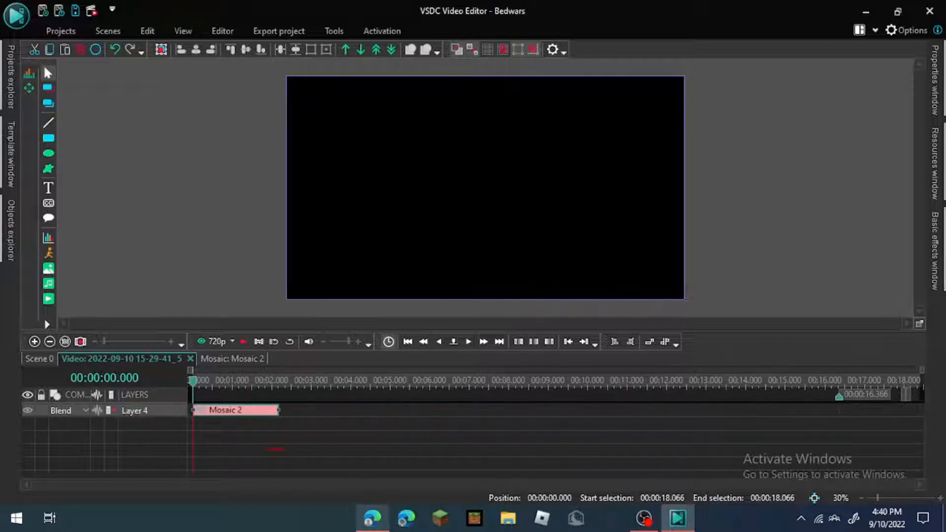
{"action": "left_click_drag", "start_coordinate": [215, 477], "coordinate": [213, 479]}
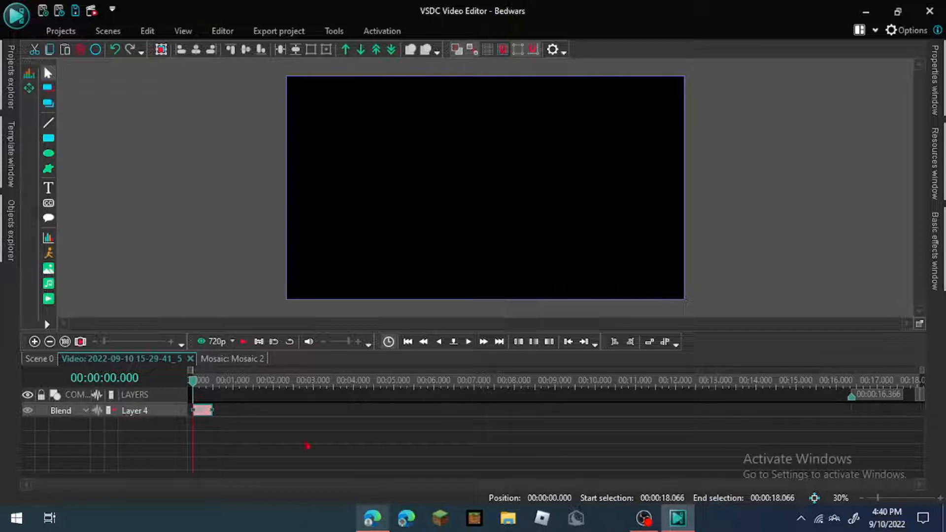
{"action": "key", "text": "space"}
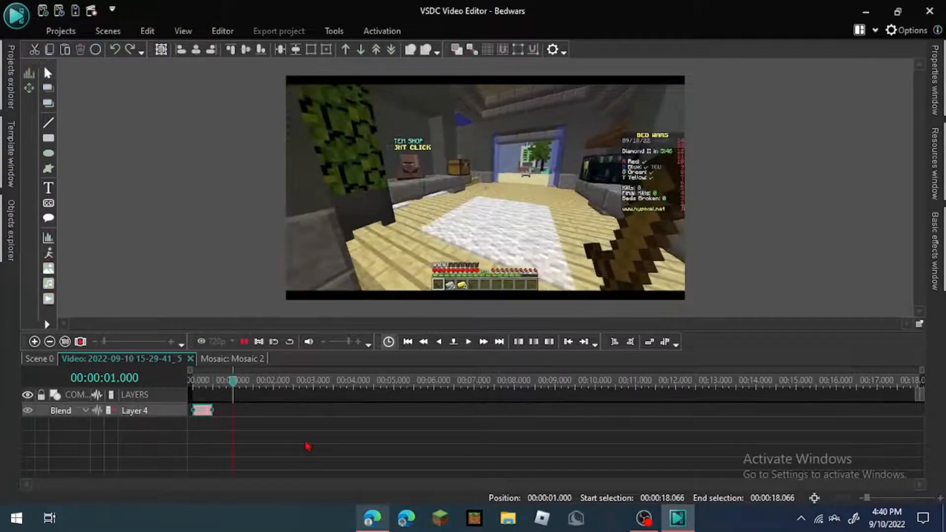
- Insert a one-second Push transition on a new layer up to the end of the scene, and preview it by playing and scrubbing
{"action": "left_click", "coordinate": [148, 31]}
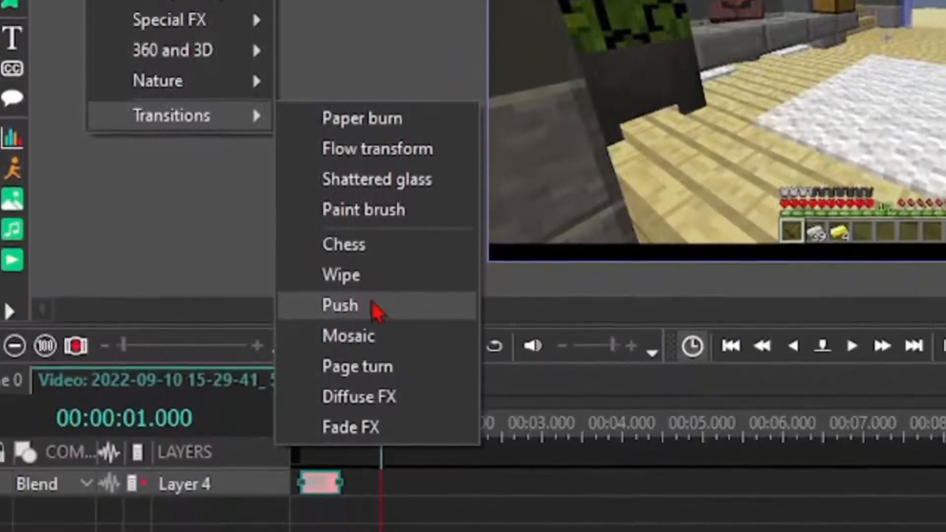
{"action": "left_click", "coordinate": [375, 336]}
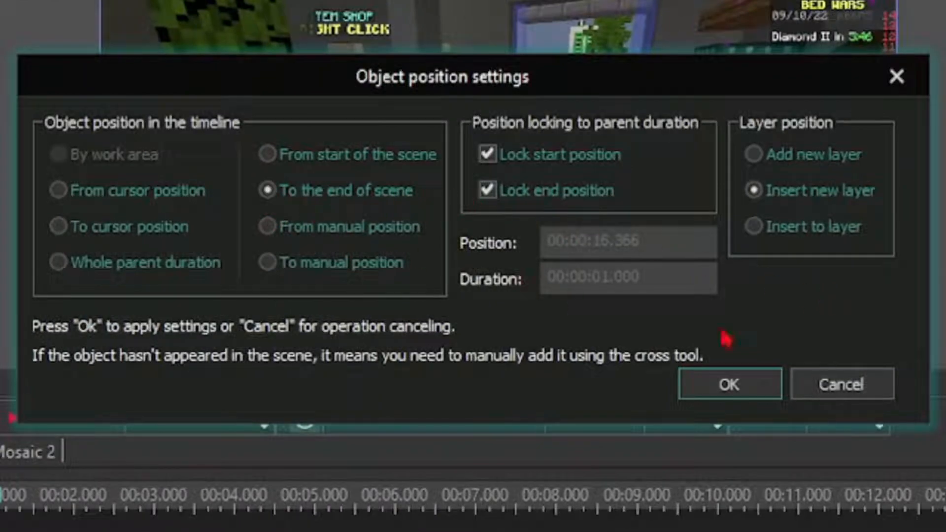
{"action": "left_click", "coordinate": [759, 391]}
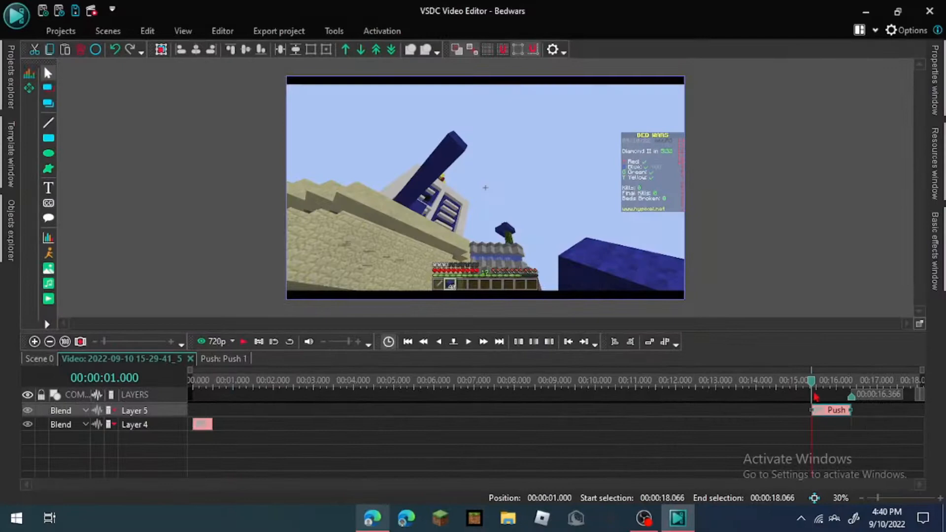
{"action": "key", "text": "space"}
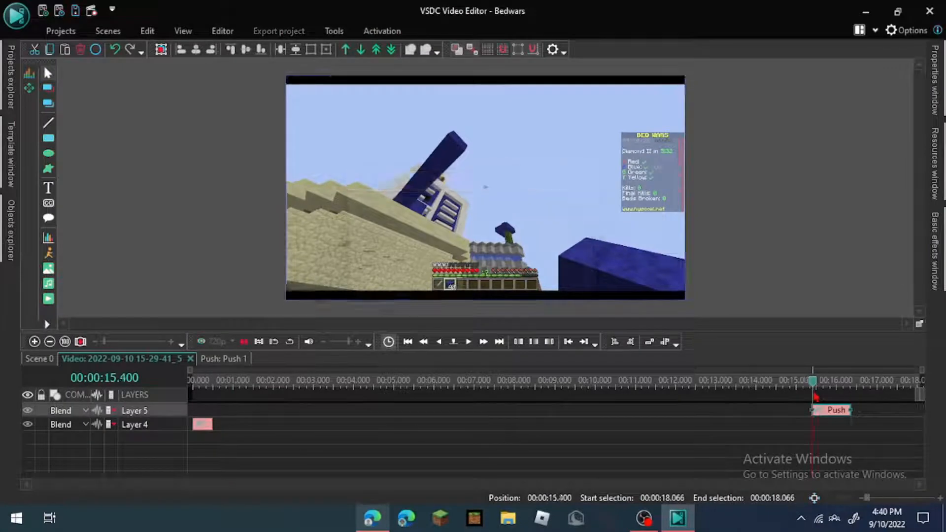
{"action": "key", "text": "space"}
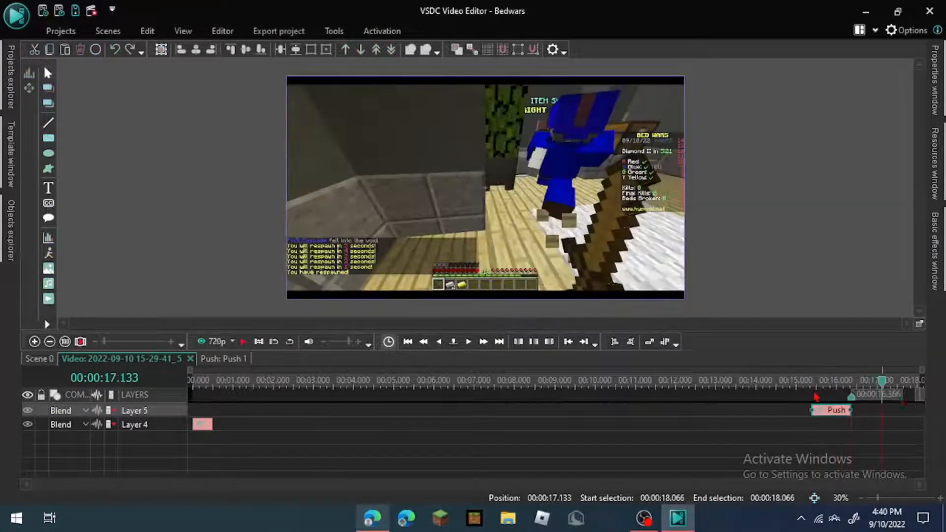
{"action": "left_click_drag", "start_coordinate": [883, 383], "coordinate": [830, 430]}
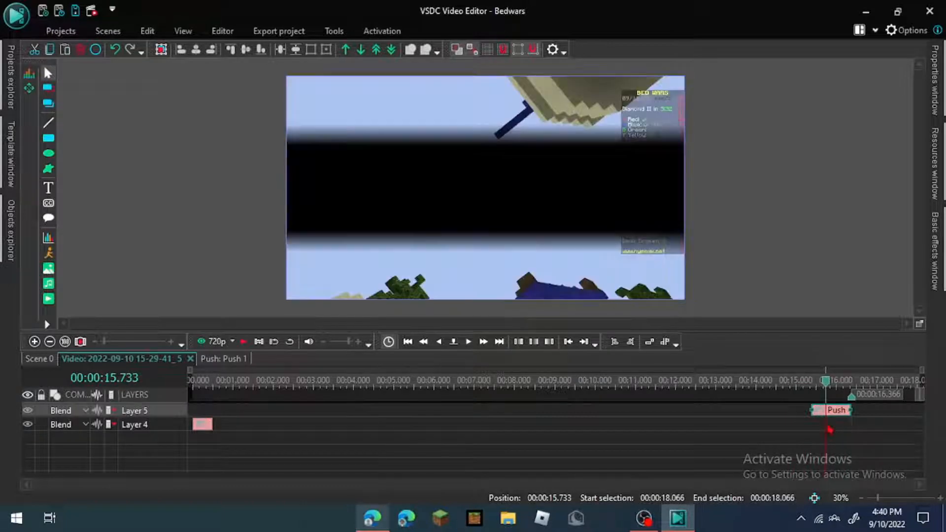
{"action": "left_click_drag", "start_coordinate": [830, 394], "coordinate": [819, 390]}
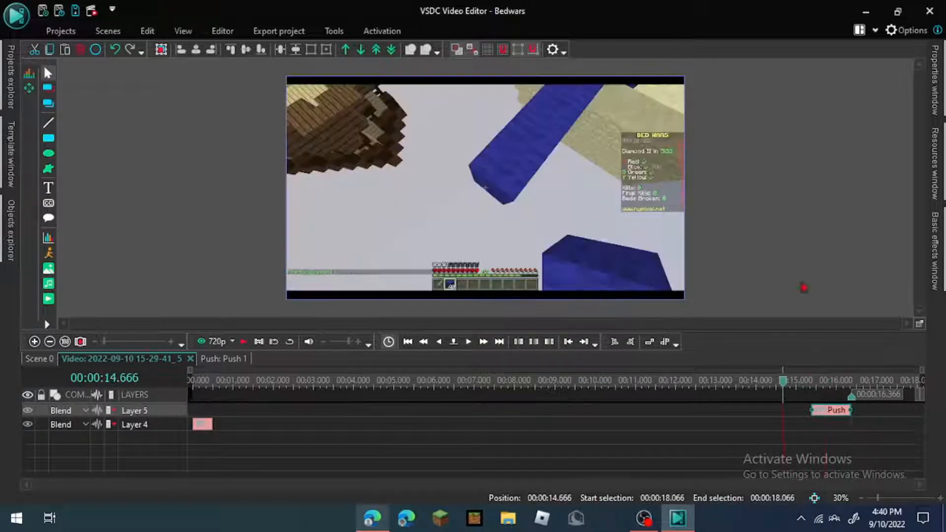
- Set the Push transition's transparency to 0 % and its type to Side
{"action": "left_click", "coordinate": [938, 90]}
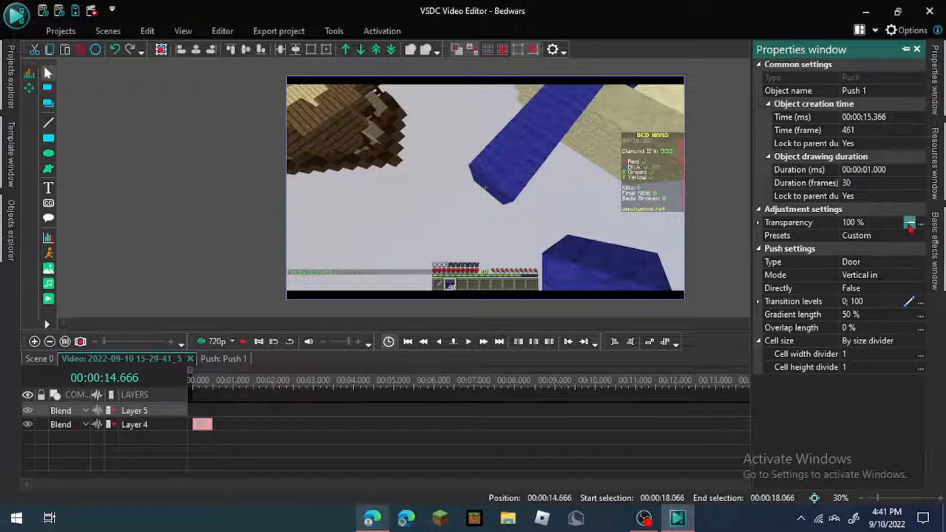
{"action": "left_click", "coordinate": [909, 224]}
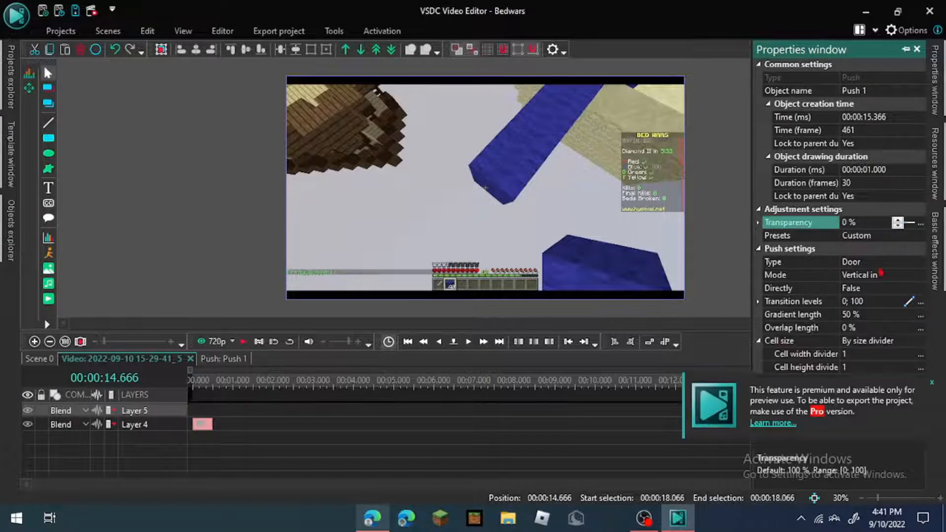
{"action": "left_click", "coordinate": [871, 262]}
{"action": "left_click", "coordinate": [923, 263]}
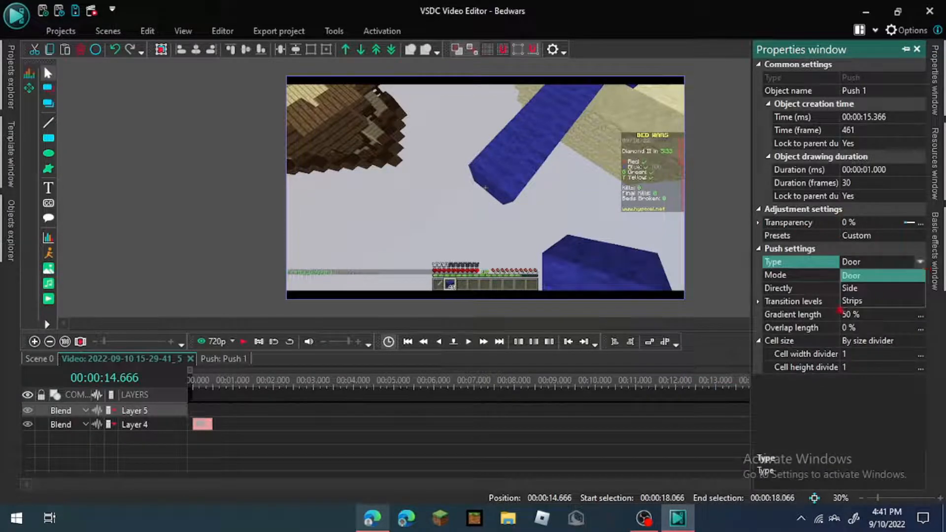
{"action": "left_click", "coordinate": [889, 289]}
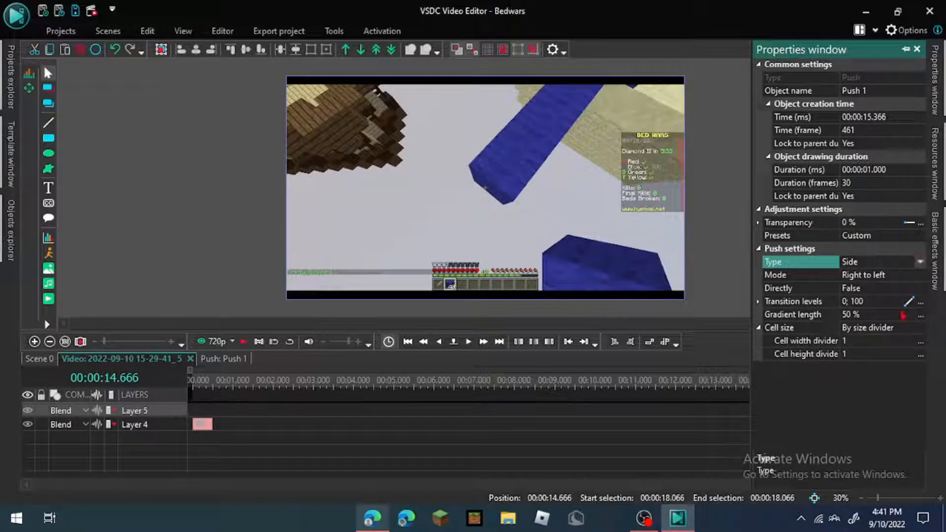
{"action": "left_click", "coordinate": [917, 49]}
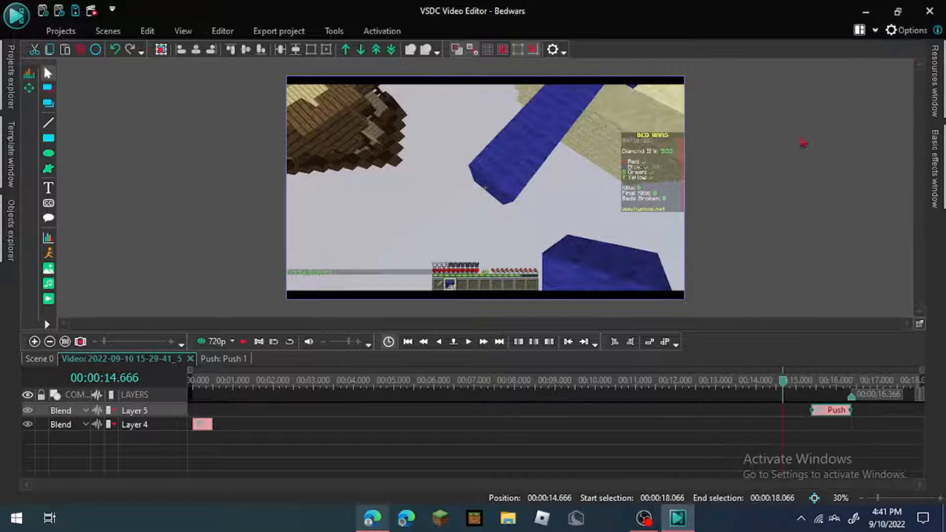
{"action": "left_click", "coordinate": [200, 425]}
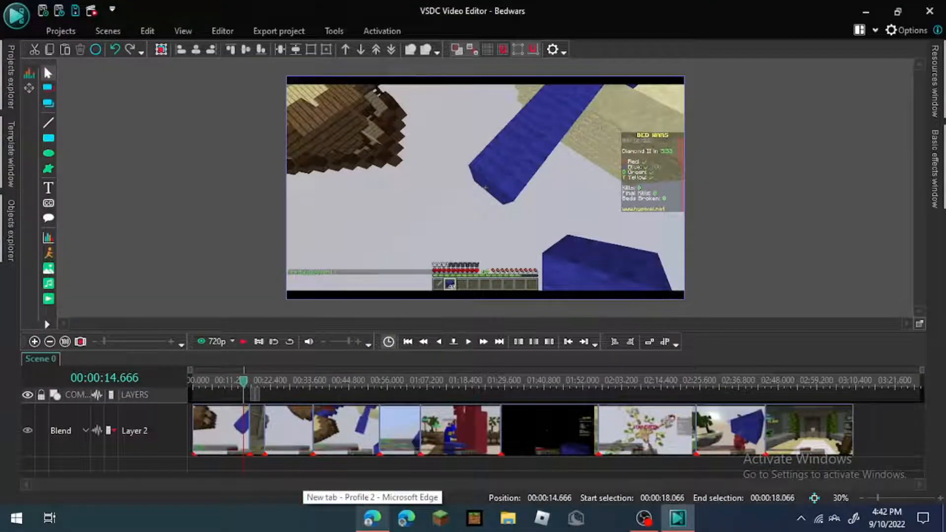
- Switch to Microsoft Edge, search for "uppbeat.io music" and open the Uppbeat website from the results
{"action": "left_click", "coordinate": [372, 518]}
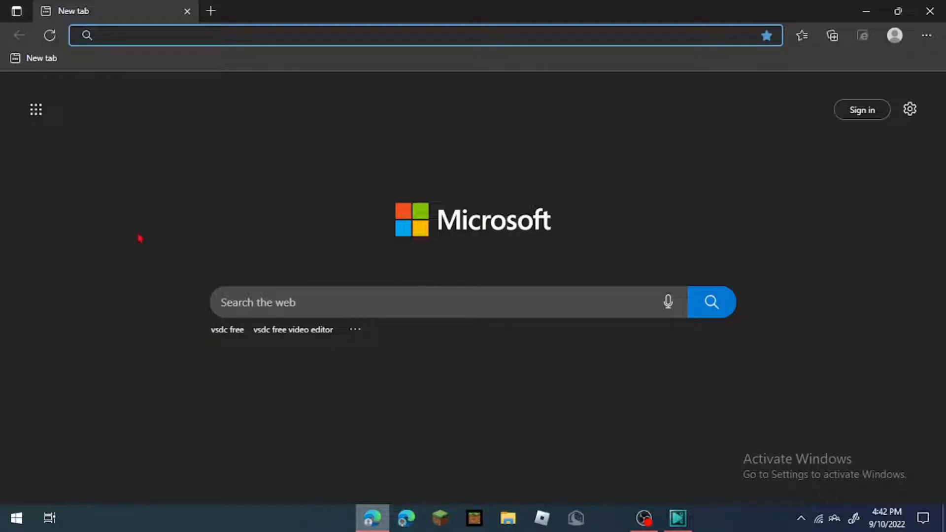
{"action": "type", "text": "uppbeet"}
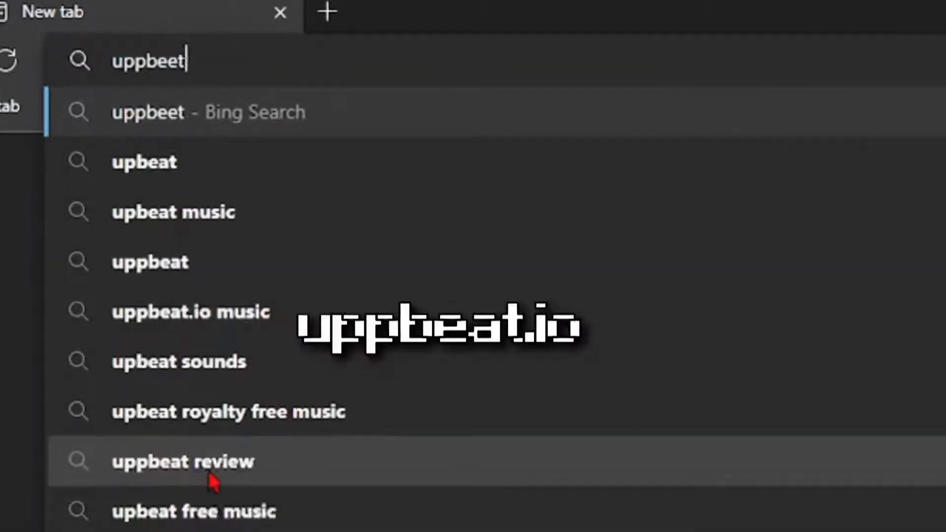
{"action": "type", "text": "."}
{"action": "key", "text": "BackSpace"}
{"action": "left_click", "coordinate": [209, 314]}
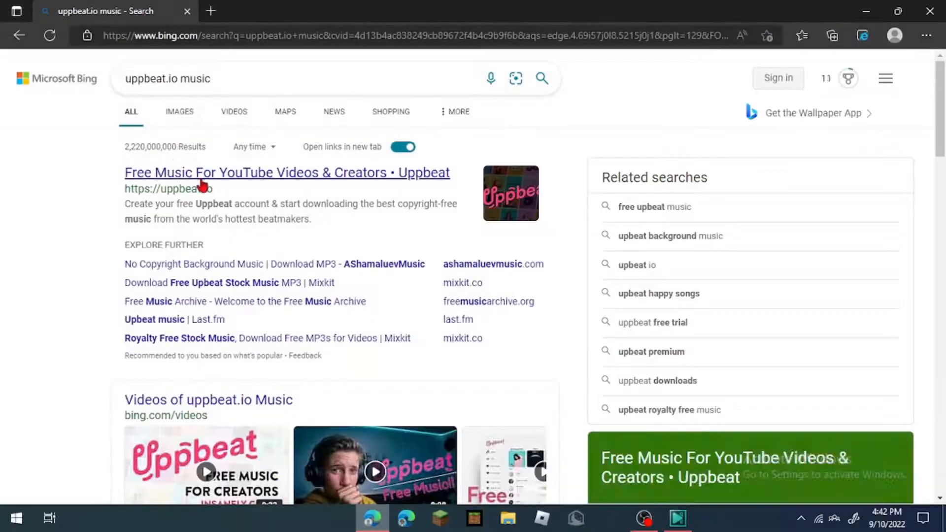
{"action": "left_click", "coordinate": [202, 182]}
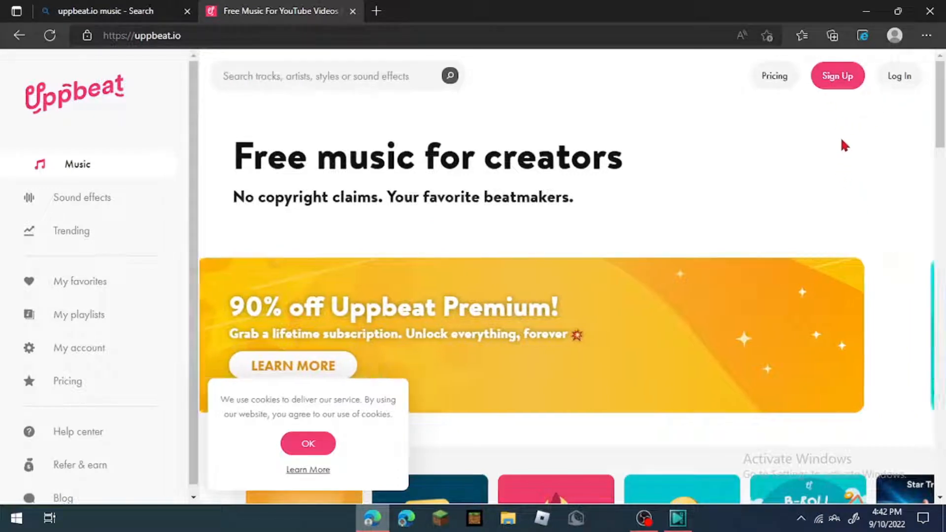
- Start signing up for an Uppbeat account and choose the Free plan
{"action": "left_click", "coordinate": [831, 89]}
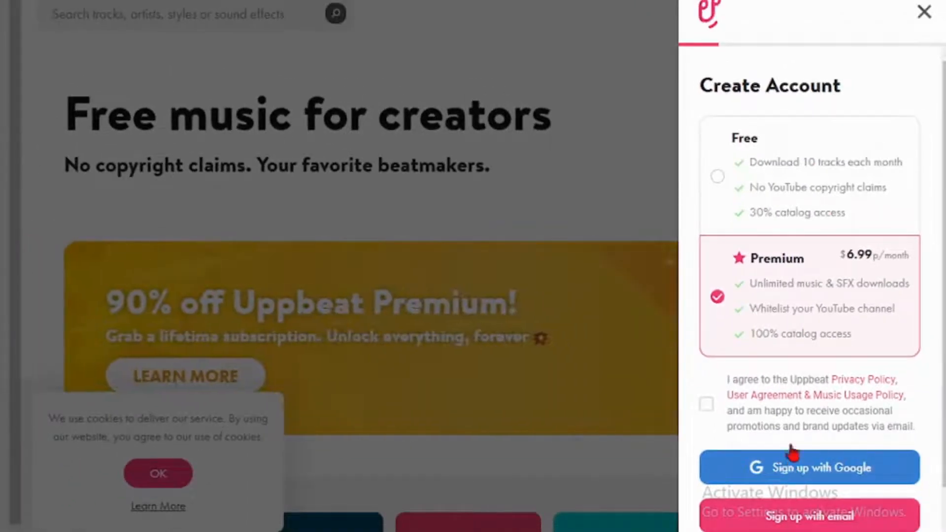
{"action": "left_click", "coordinate": [734, 185]}
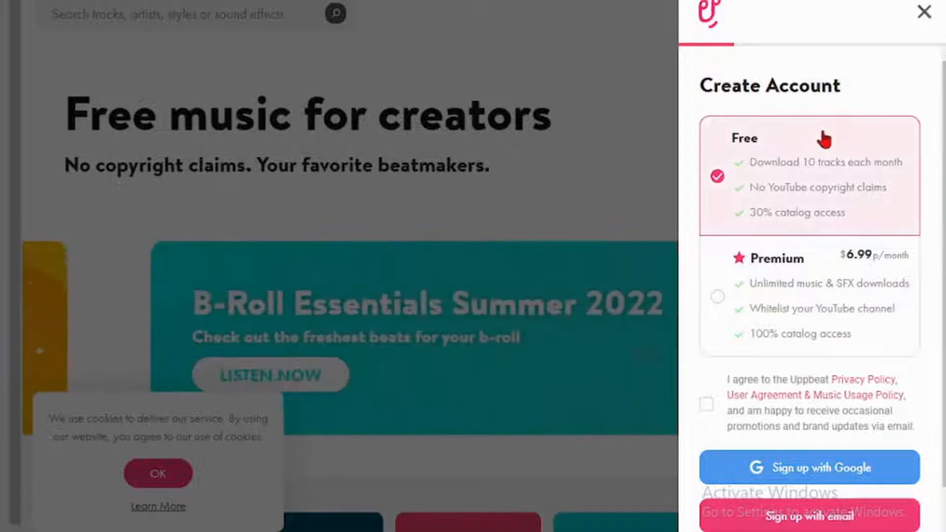
- Review the Free plan's features, agree to the Uppbeat terms and policies, and sign up with Google
{"action": "left_click_drag", "start_coordinate": [745, 173], "coordinate": [837, 224]}
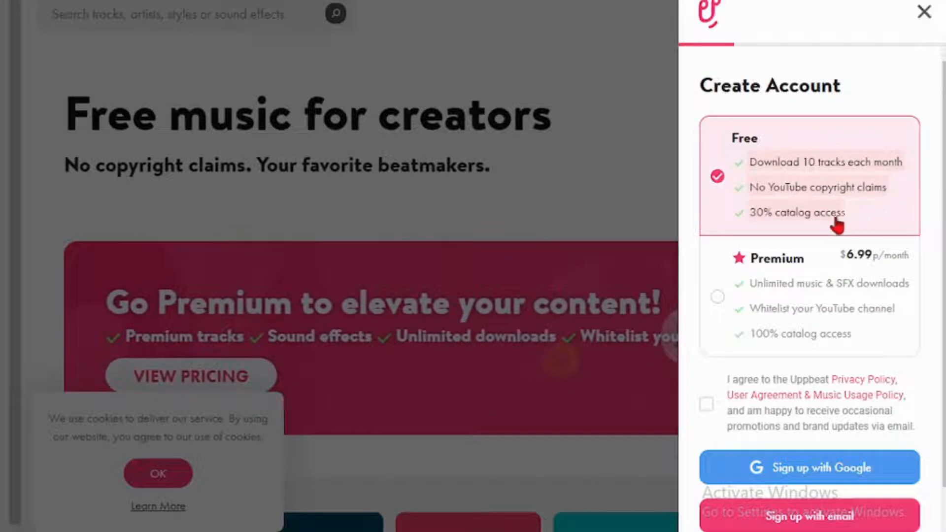
{"action": "left_click", "coordinate": [757, 218]}
{"action": "left_click_drag", "start_coordinate": [755, 172], "coordinate": [914, 207]}
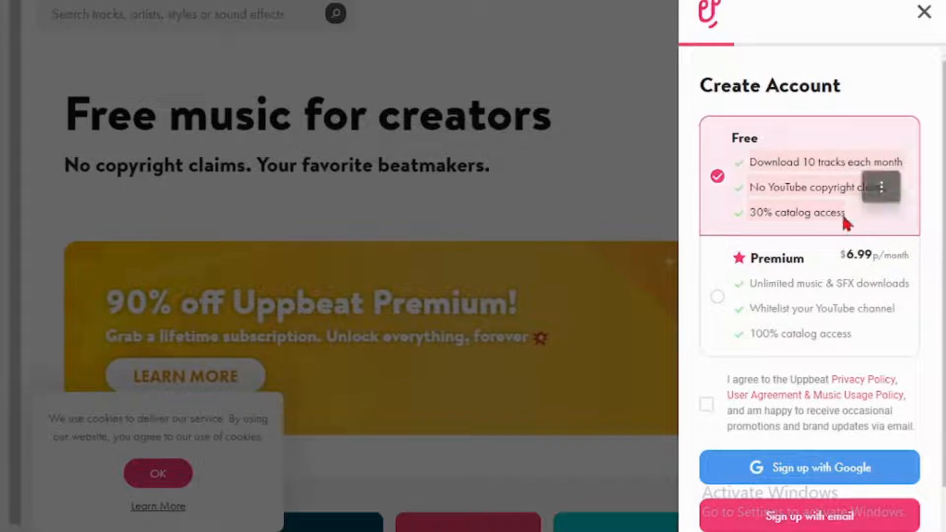
{"action": "left_click", "coordinate": [869, 100]}
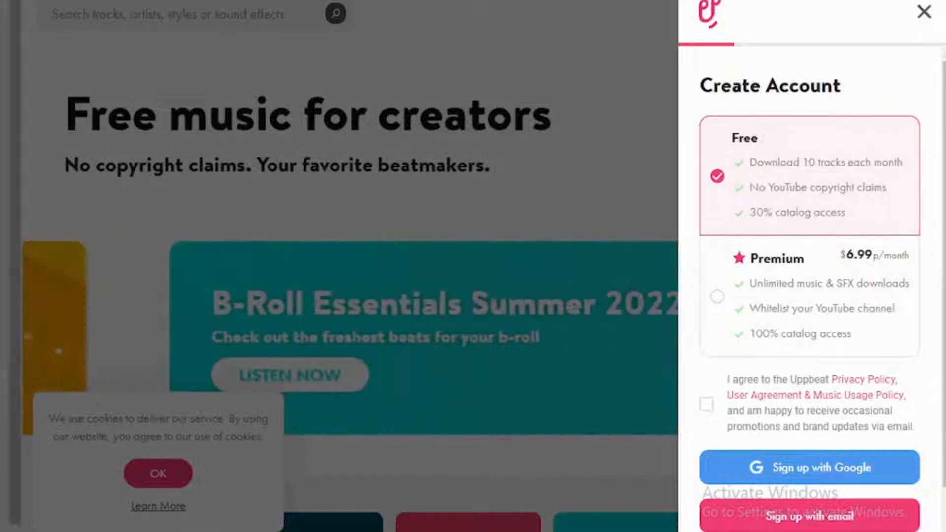
{"action": "left_click", "coordinate": [707, 404]}
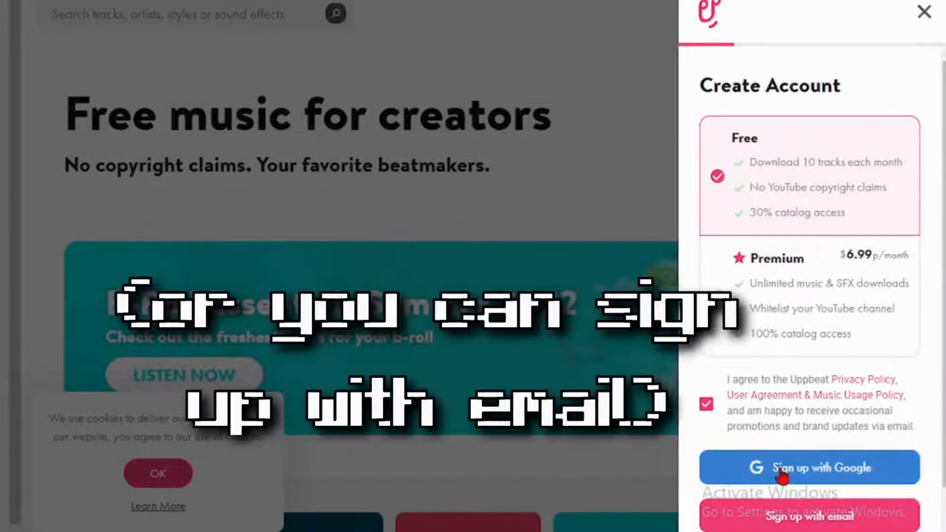
{"action": "left_click", "coordinate": [783, 470]}
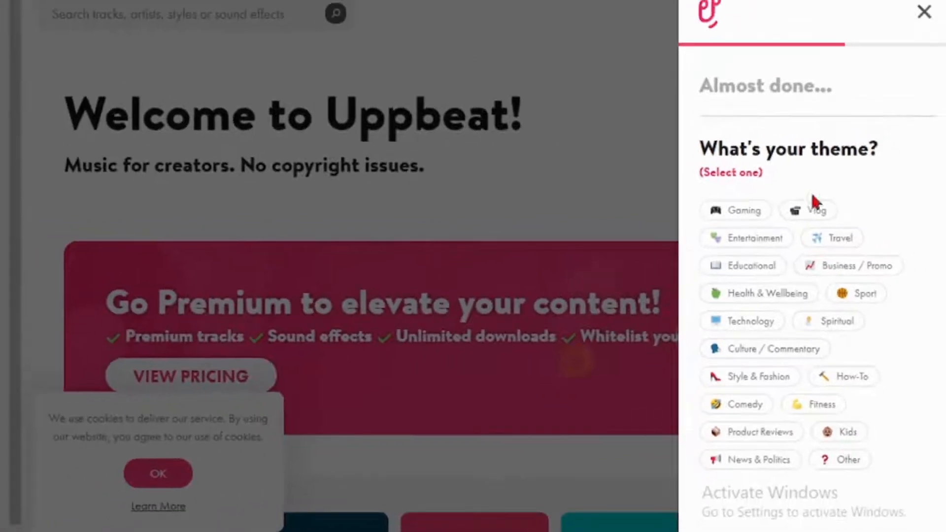
- Choose Gaming as the theme and Other as the vibe, and close the finished sign-up form
{"action": "left_click", "coordinate": [743, 211]}
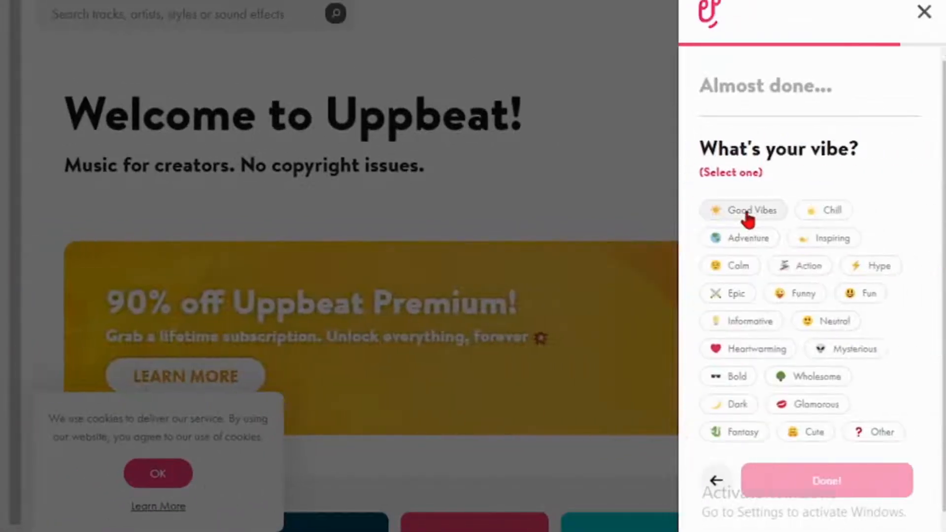
{"action": "scroll", "coordinate": [822, 175], "scroll_direction": "down", "scroll_amount": 1}
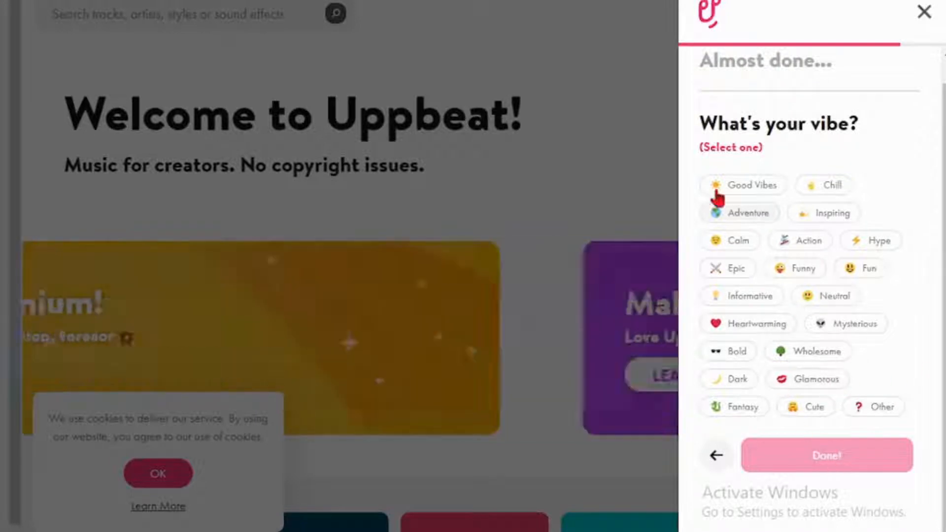
{"action": "left_click", "coordinate": [860, 415]}
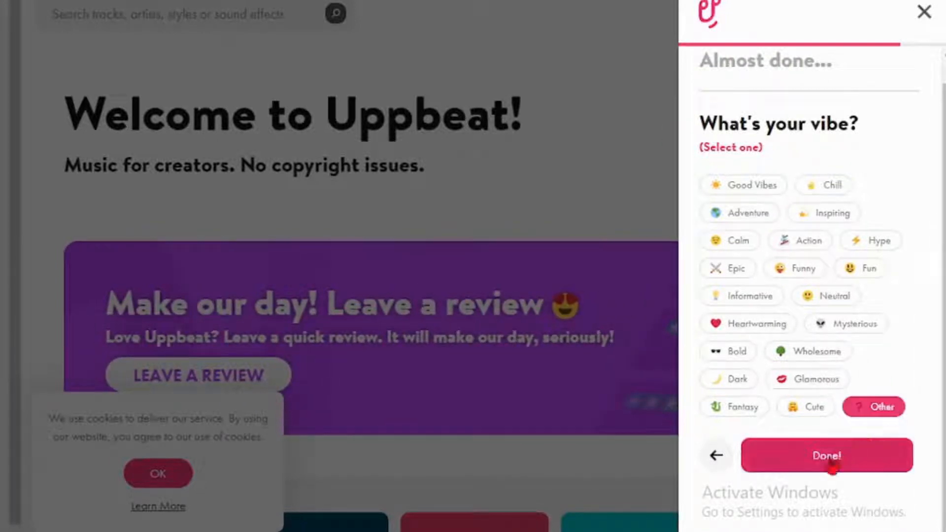
{"action": "left_click", "coordinate": [808, 463]}
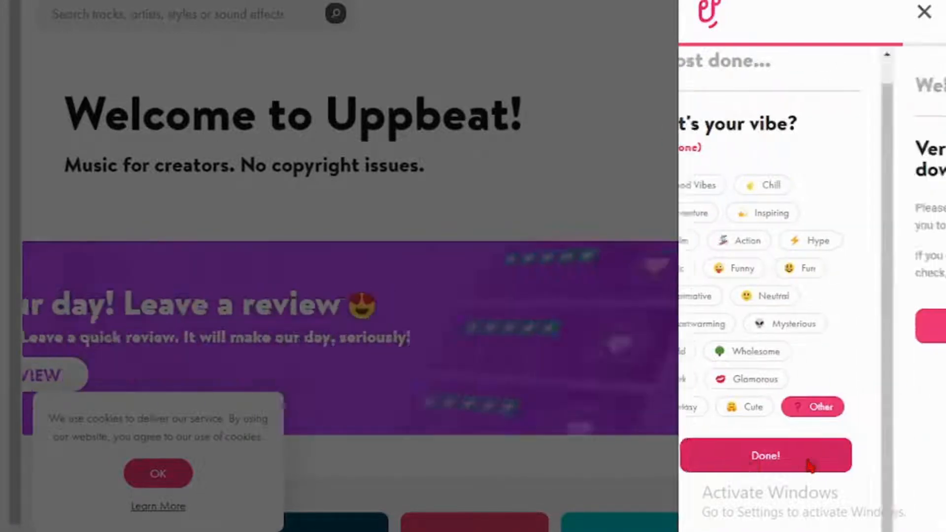
{"action": "left_click", "coordinate": [924, 12]}
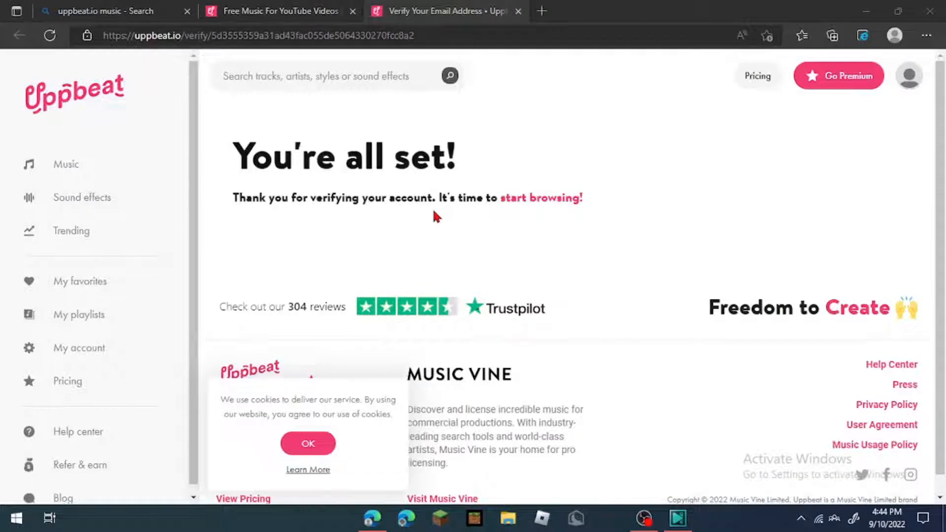
- Close the e-mail verification page and dismiss the cookie notice on both Uppbeat pages
{"action": "left_click_drag", "start_coordinate": [226, 147], "coordinate": [598, 177]}
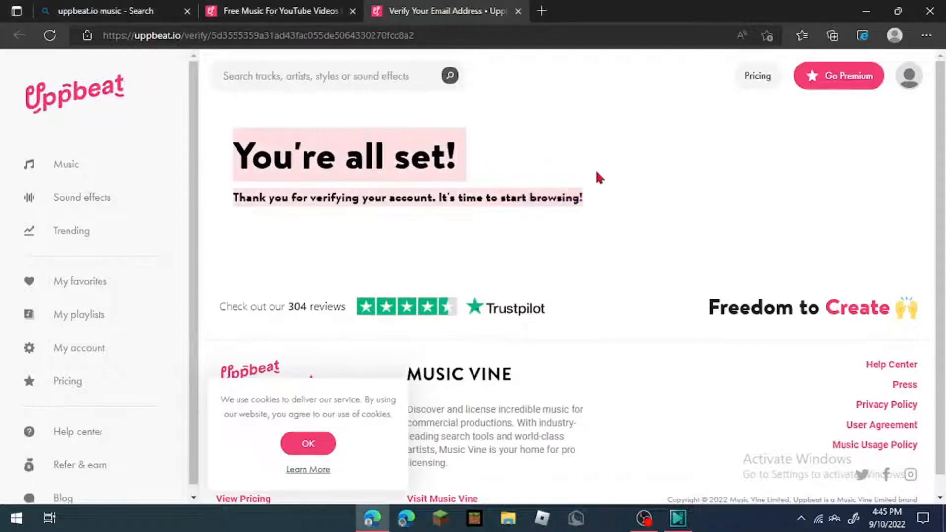
{"action": "left_click", "coordinate": [289, 450]}
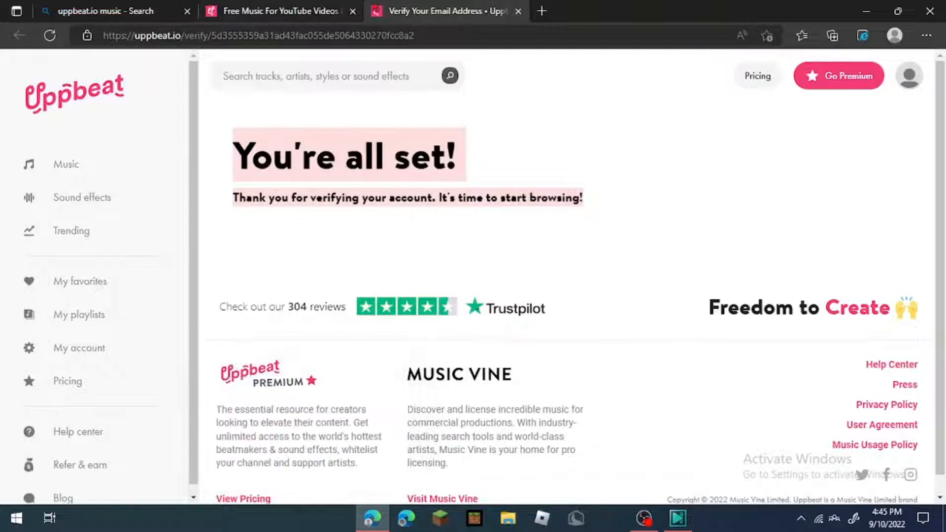
{"action": "left_click", "coordinate": [323, 7]}
{"action": "left_click", "coordinate": [518, 11]}
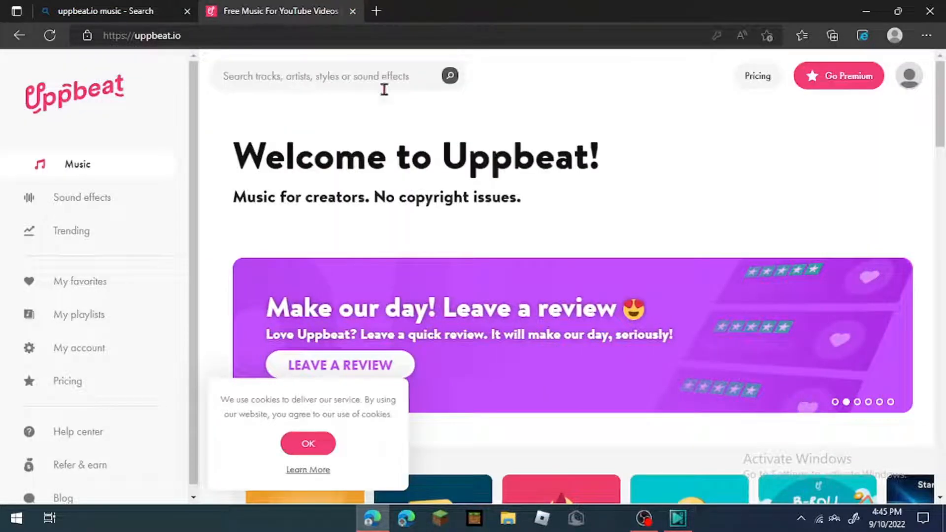
{"action": "scroll", "coordinate": [272, 223], "scroll_direction": "down", "scroll_amount": 4}
{"action": "left_click", "coordinate": [310, 444]}
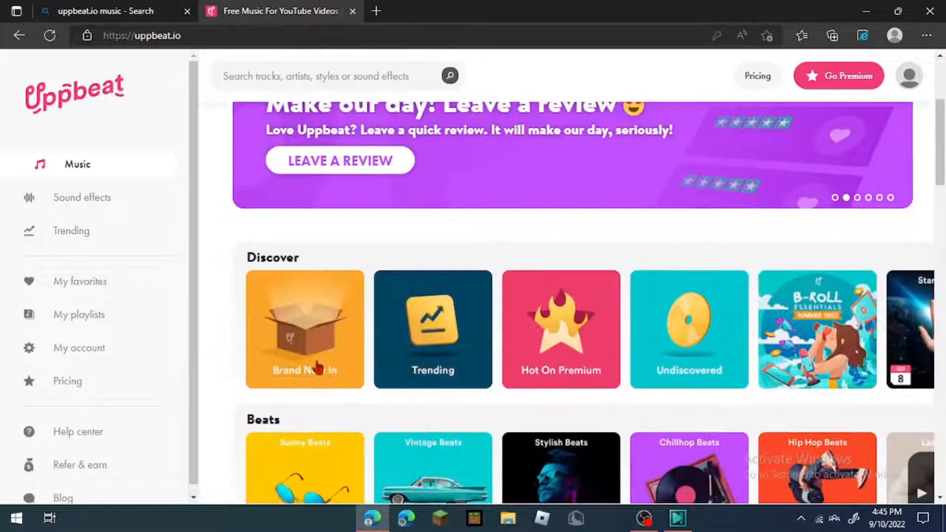
- Browse the music categories from Discover to Cinematic and open the Stylish Beats track list
{"action": "scroll", "coordinate": [670, 304], "scroll_direction": "down", "scroll_amount": 4}
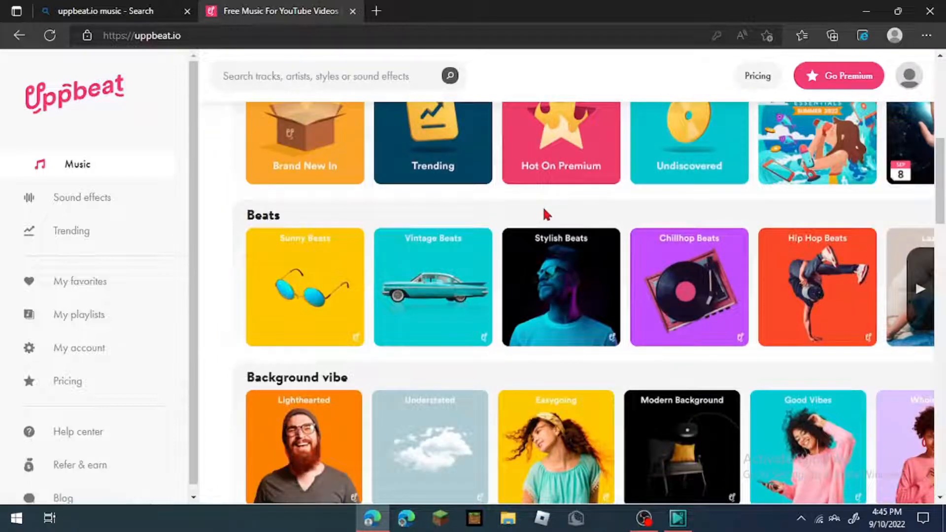
{"action": "scroll", "coordinate": [543, 205], "scroll_direction": "up", "scroll_amount": 1}
{"action": "scroll", "coordinate": [567, 226], "scroll_direction": "up", "scroll_amount": 3}
{"action": "scroll", "coordinate": [571, 236], "scroll_direction": "down", "scroll_amount": 6}
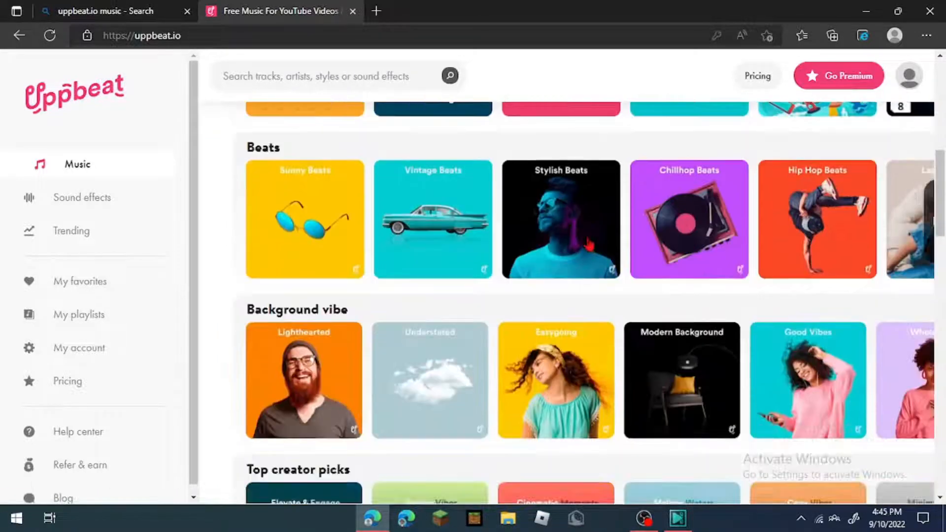
{"action": "scroll", "coordinate": [533, 300], "scroll_direction": "down", "scroll_amount": 4}
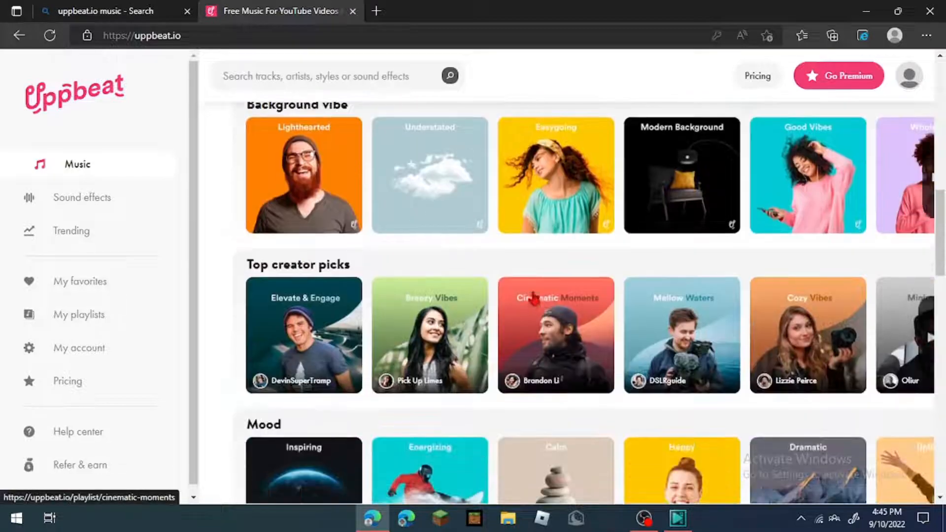
{"action": "scroll", "coordinate": [533, 258], "scroll_direction": "down", "scroll_amount": 4}
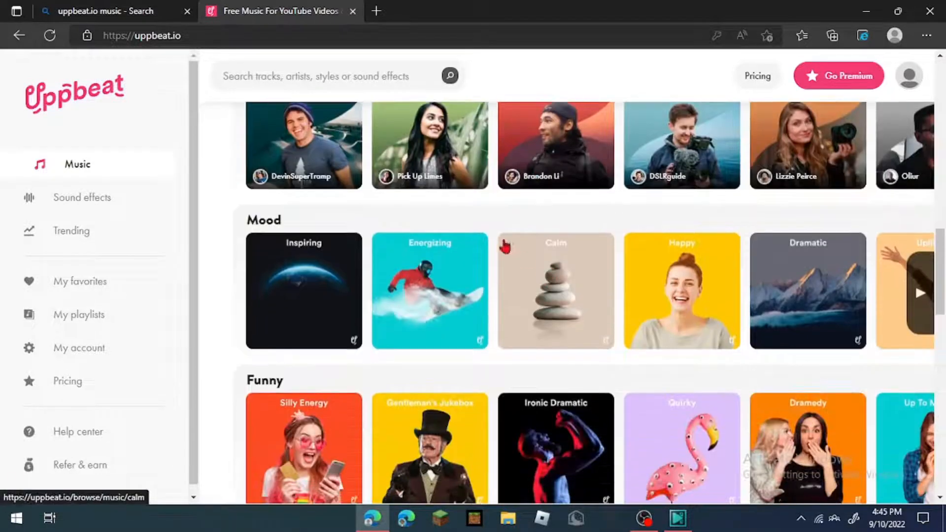
{"action": "scroll", "coordinate": [439, 202], "scroll_direction": "down", "scroll_amount": 5}
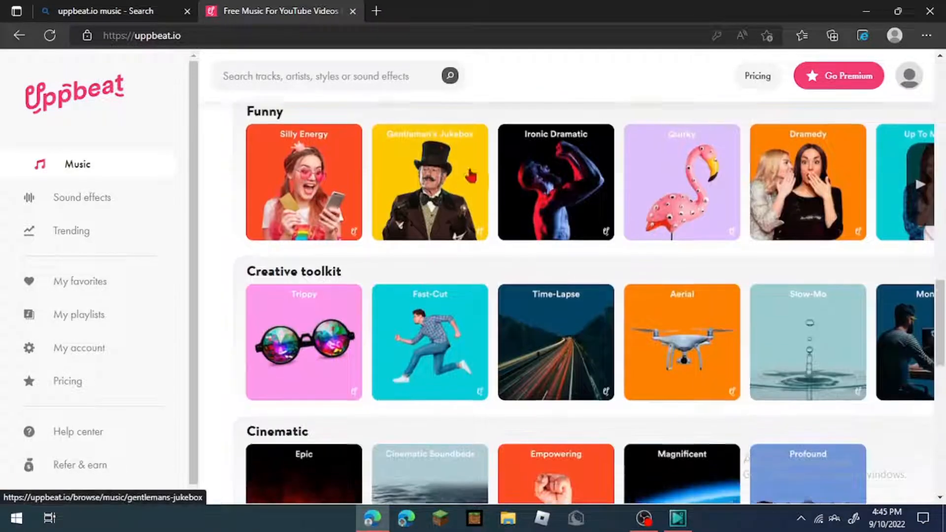
{"action": "scroll", "coordinate": [490, 184], "scroll_direction": "down", "scroll_amount": 4}
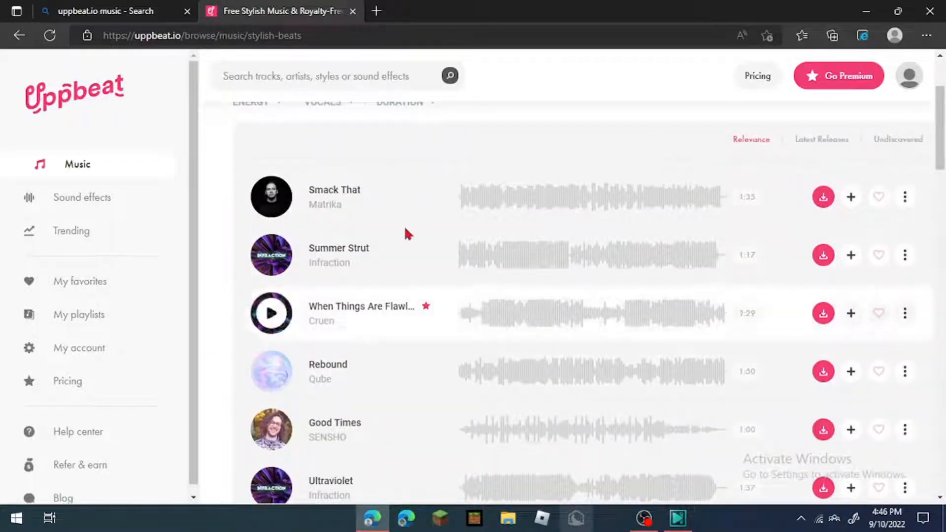
- Preview the track Smack That in the Stylish Beats list and download it
{"action": "left_click", "coordinate": [267, 196]}
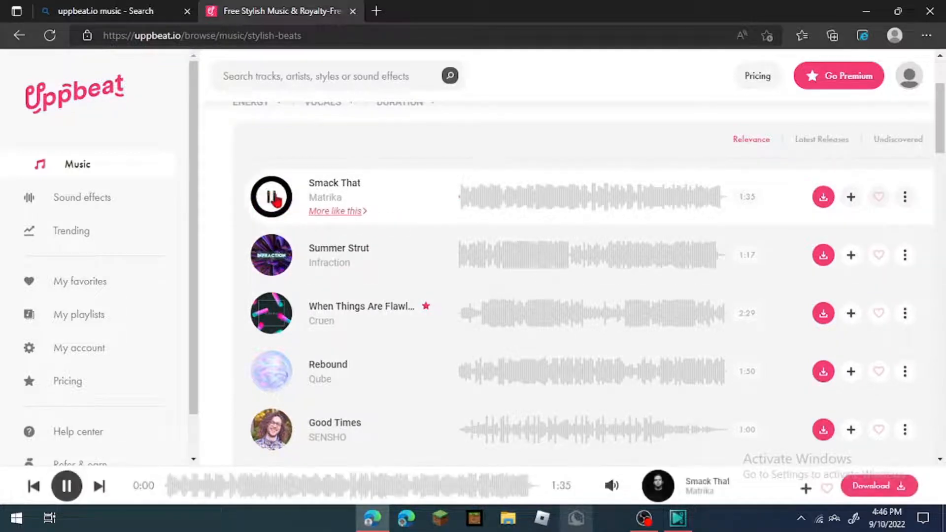
{"action": "left_click", "coordinate": [272, 198]}
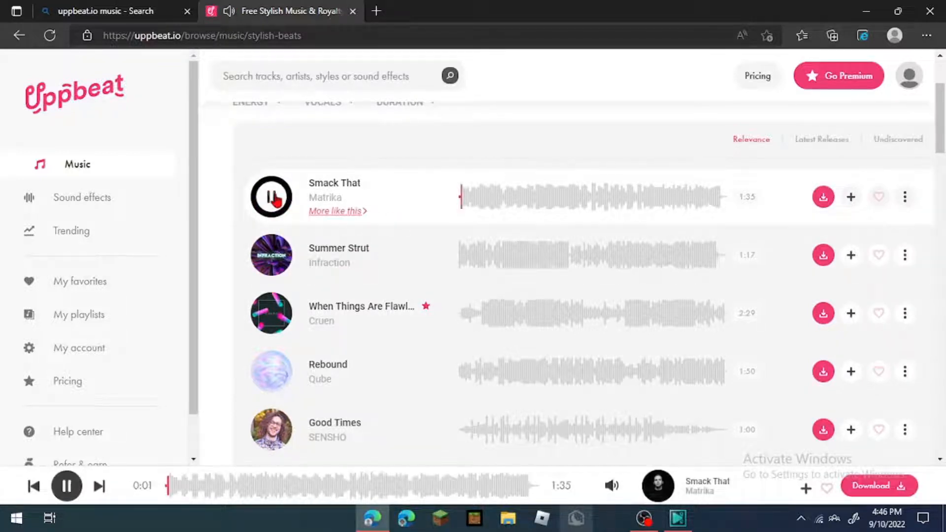
{"action": "left_click", "coordinate": [274, 199]}
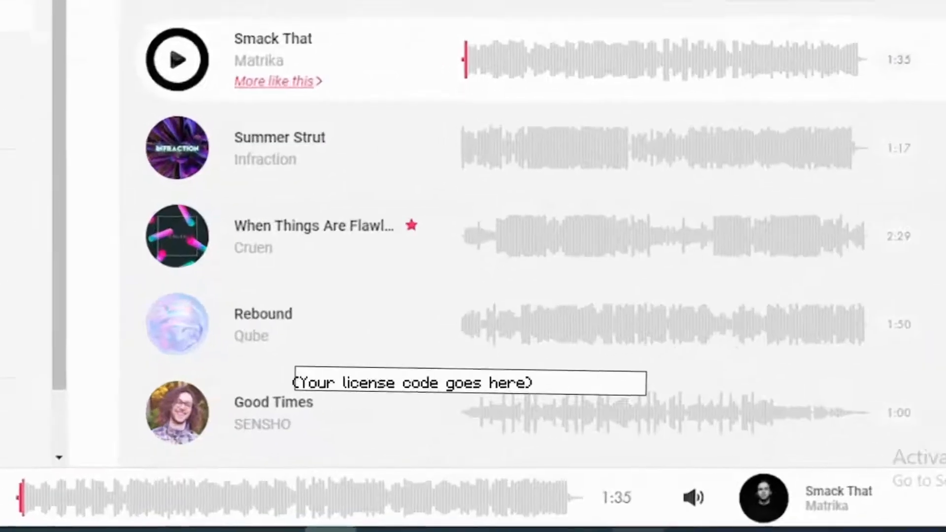
{"action": "left_click", "coordinate": [822, 197]}
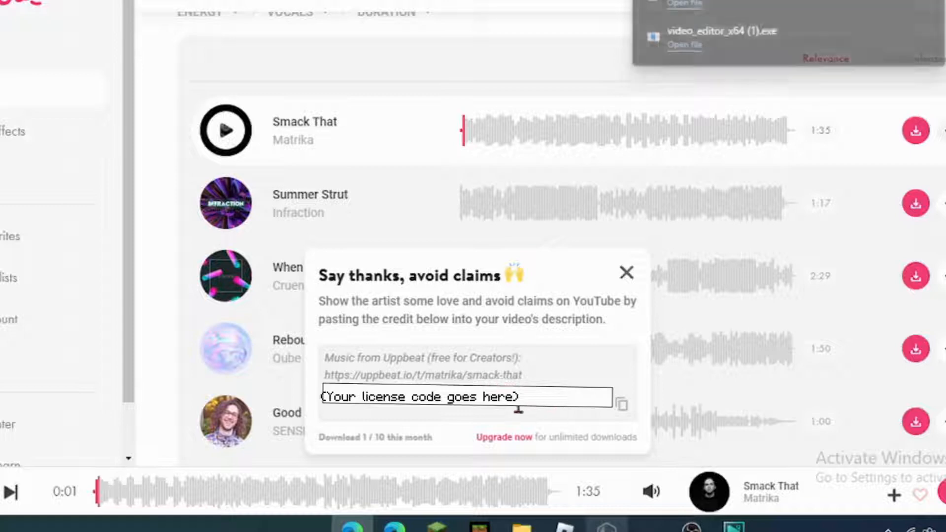
- Copy the Smack That credit text for the video description and close the credit message
{"action": "left_click_drag", "start_coordinate": [523, 379], "coordinate": [319, 363]}
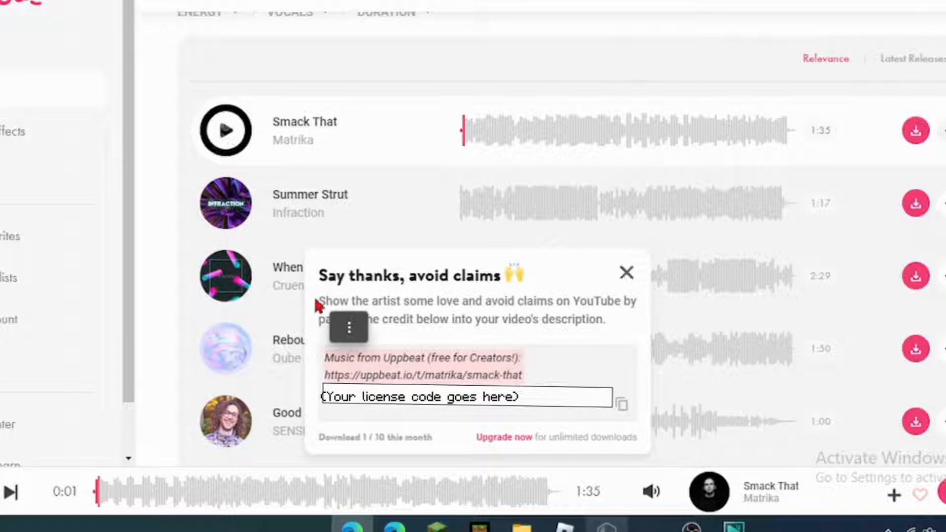
{"action": "left_click", "coordinate": [622, 405]}
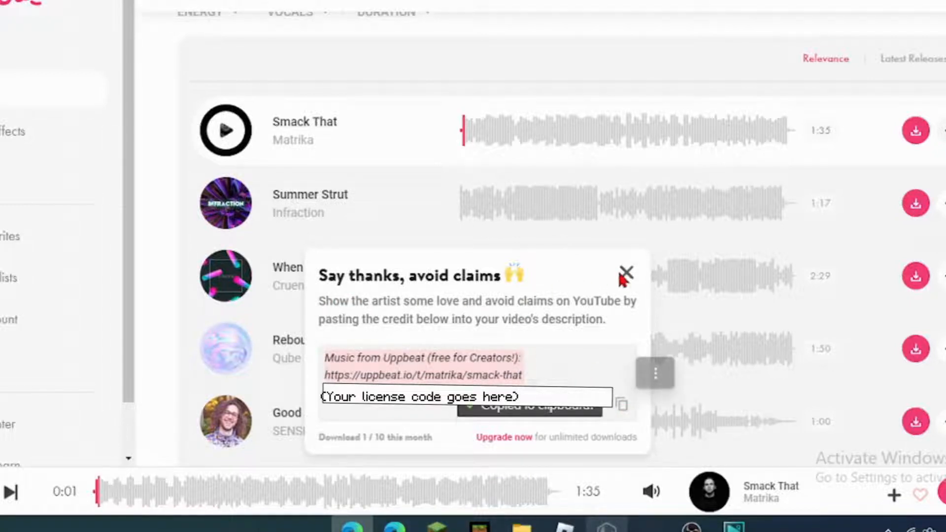
{"action": "left_click", "coordinate": [624, 274]}
- View the Smack That credit in the account's download history, and return to the music page with the credit closed
{"action": "left_click", "coordinate": [4, 329]}
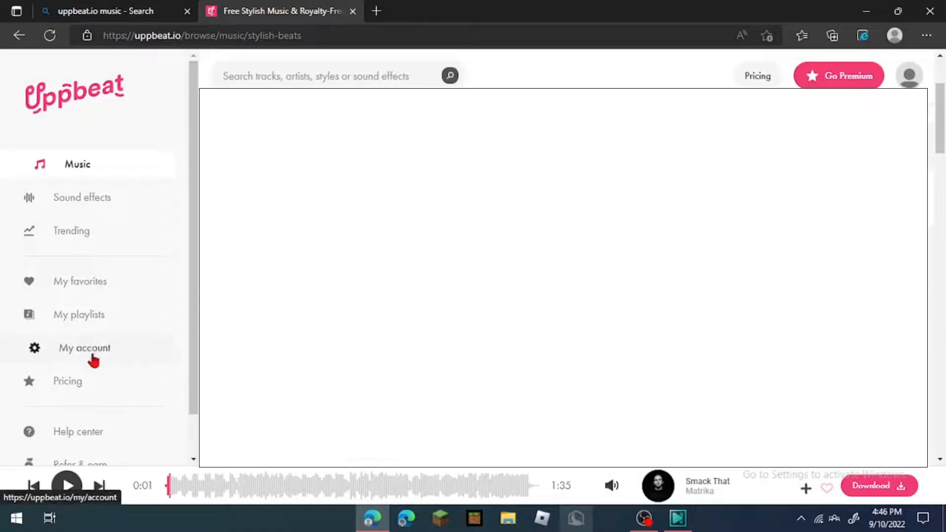
{"action": "left_click", "coordinate": [93, 356]}
{"action": "scroll", "coordinate": [563, 277], "scroll_direction": "down", "scroll_amount": 8}
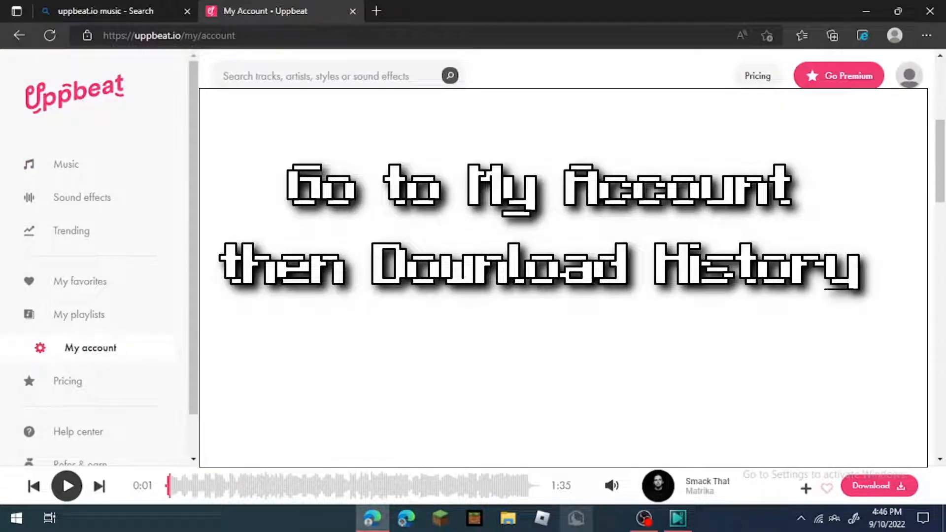
{"action": "scroll", "coordinate": [563, 277], "scroll_direction": "down", "scroll_amount": 8}
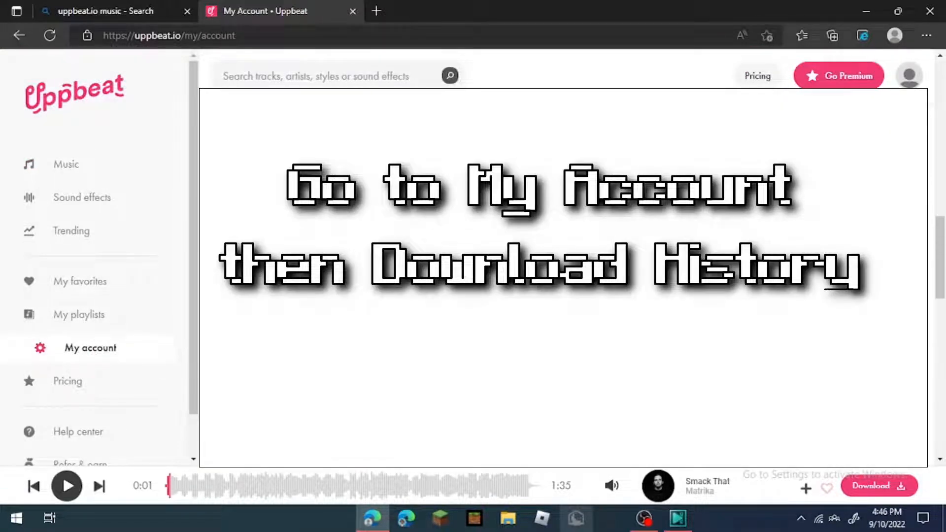
{"action": "left_click", "coordinate": [298, 251]}
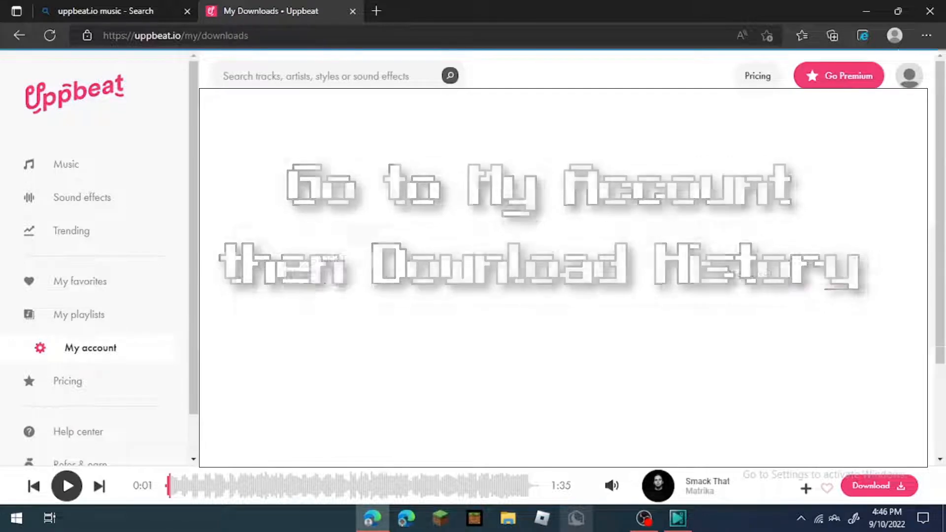
{"action": "scroll", "coordinate": [298, 252], "scroll_direction": "down", "scroll_amount": 3}
{"action": "left_click", "coordinate": [744, 149]}
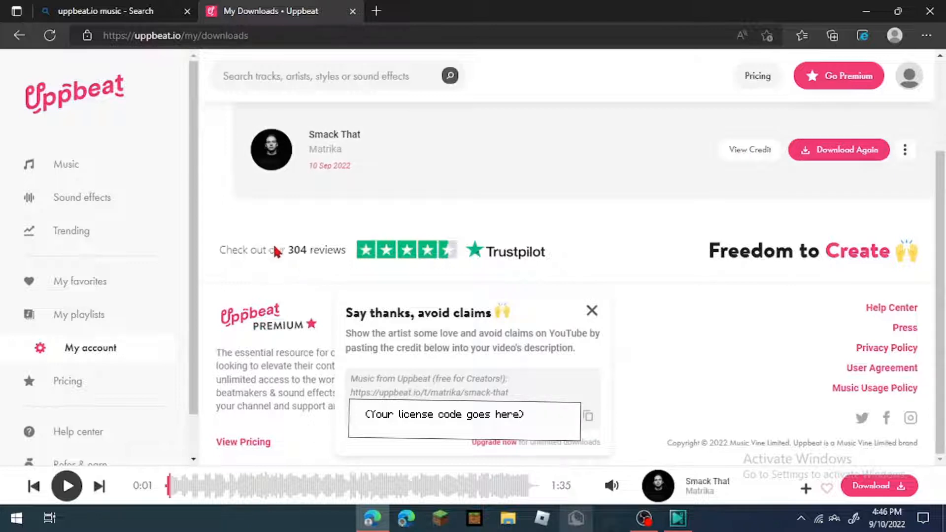
{"action": "left_click", "coordinate": [116, 169]}
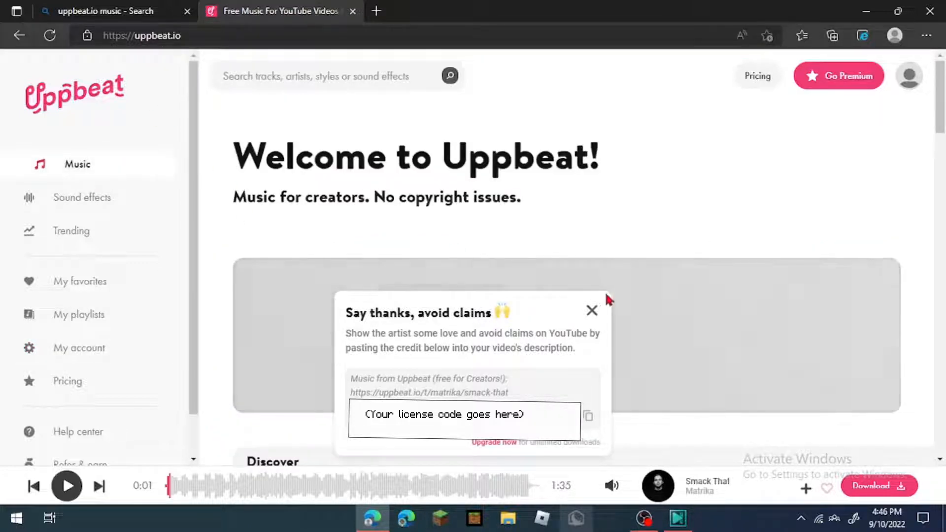
{"action": "left_click", "coordinate": [593, 312]}
- Switch to VSDC and add the downloaded smack-that-matrika-main-version audio file from the browser's downloads to the Bedwars timeline
{"action": "left_click", "coordinate": [926, 35]}
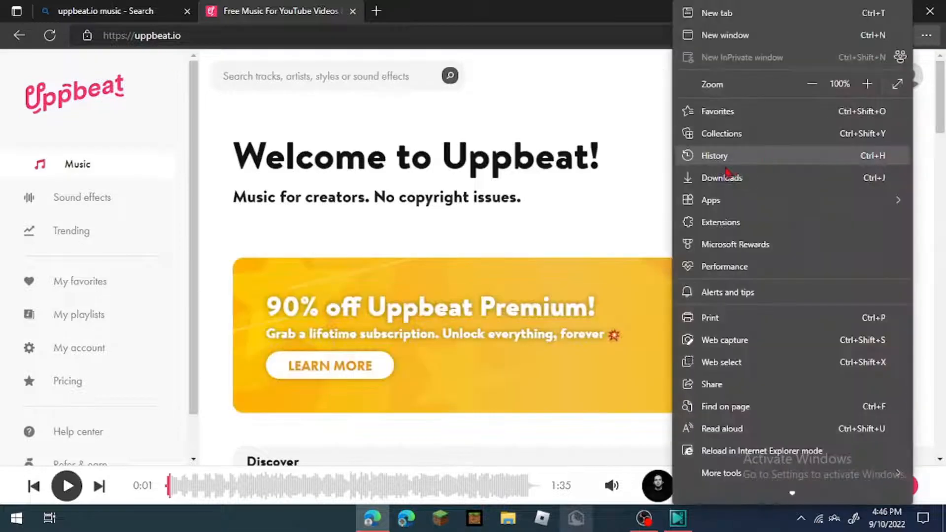
{"action": "left_click", "coordinate": [719, 177]}
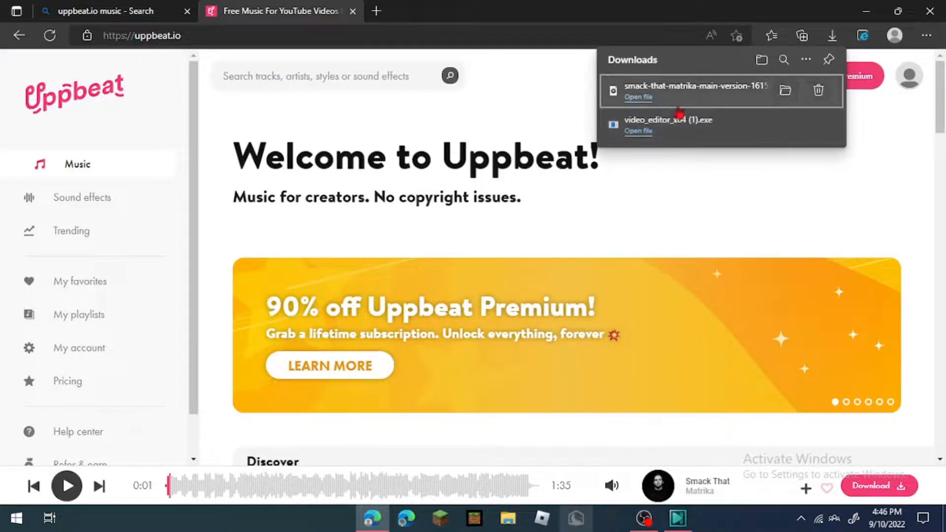
{"action": "left_click_drag", "start_coordinate": [658, 92], "coordinate": [408, 466]}
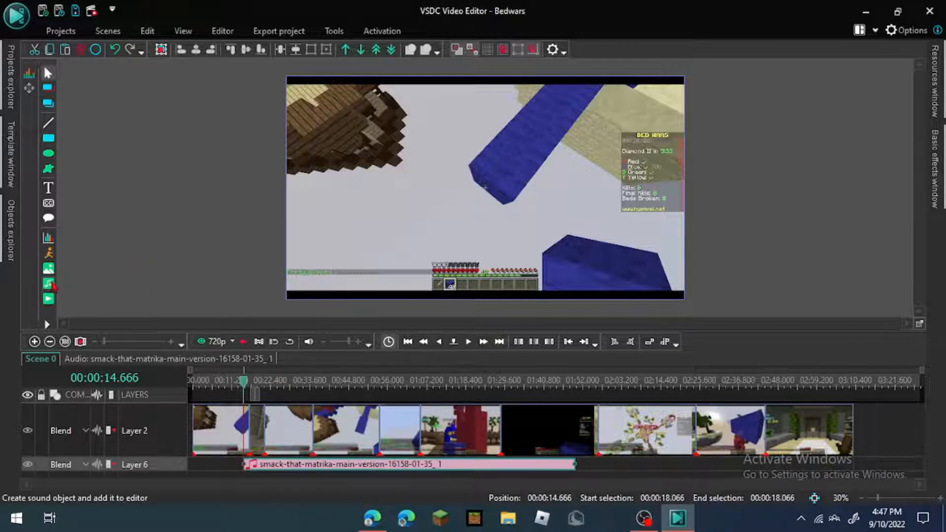
{"action": "left_click", "coordinate": [222, 30]}
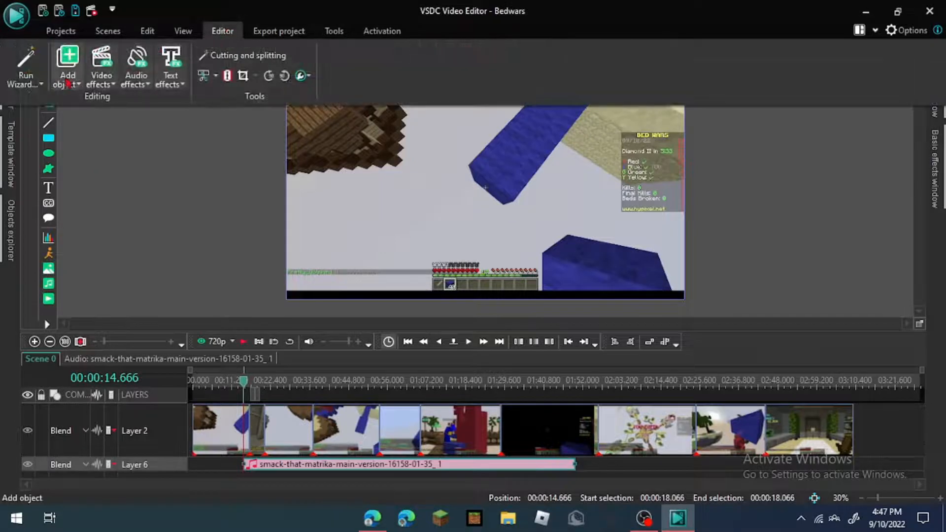
{"action": "left_click", "coordinate": [67, 67]}
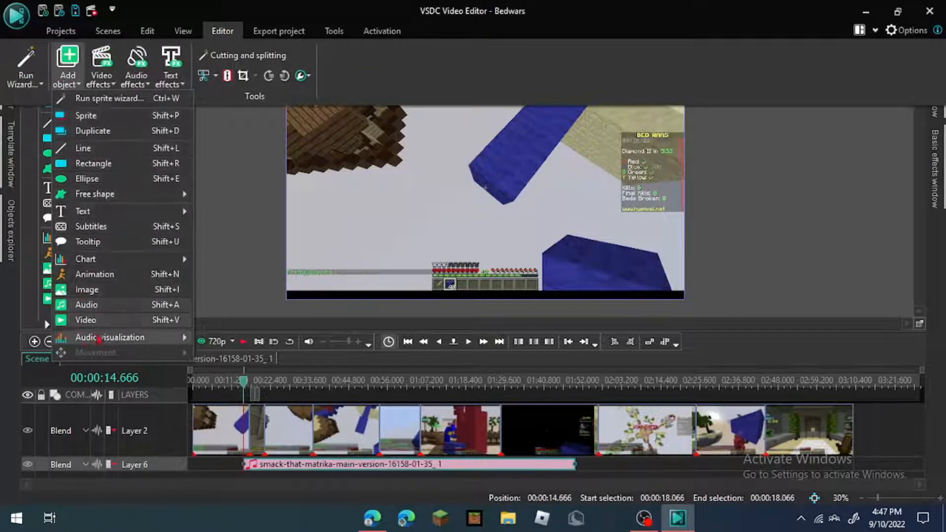
{"action": "left_click", "coordinate": [311, 380]}
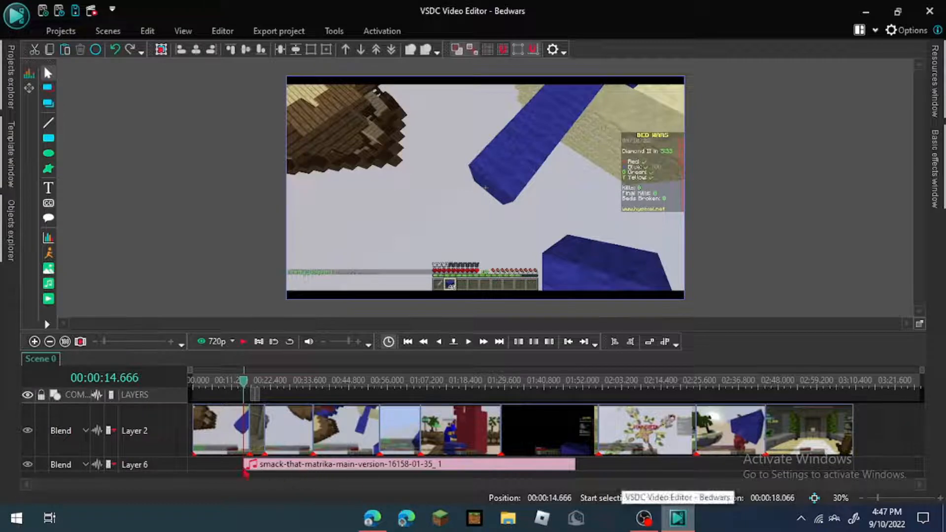
- Set the longer smack-that-matrika music clip on Layer 6 to Loop audio and adjust its audio volume in the object's properties
{"action": "left_click", "coordinate": [249, 466]}
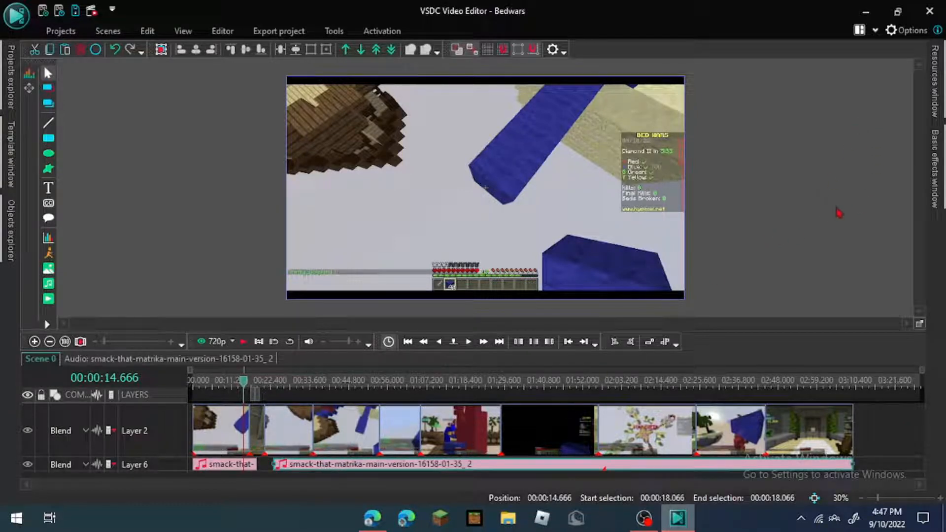
{"action": "left_click", "coordinate": [182, 31]}
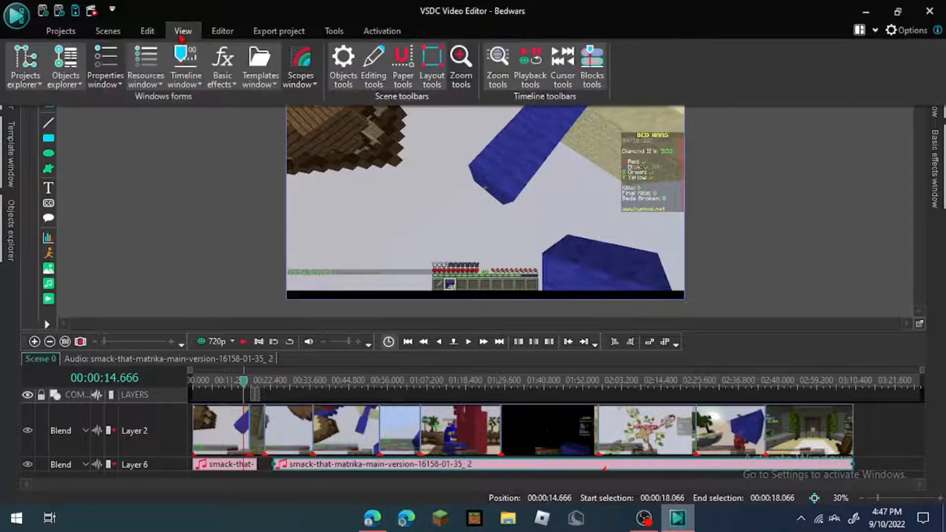
{"action": "left_click", "coordinate": [105, 67]}
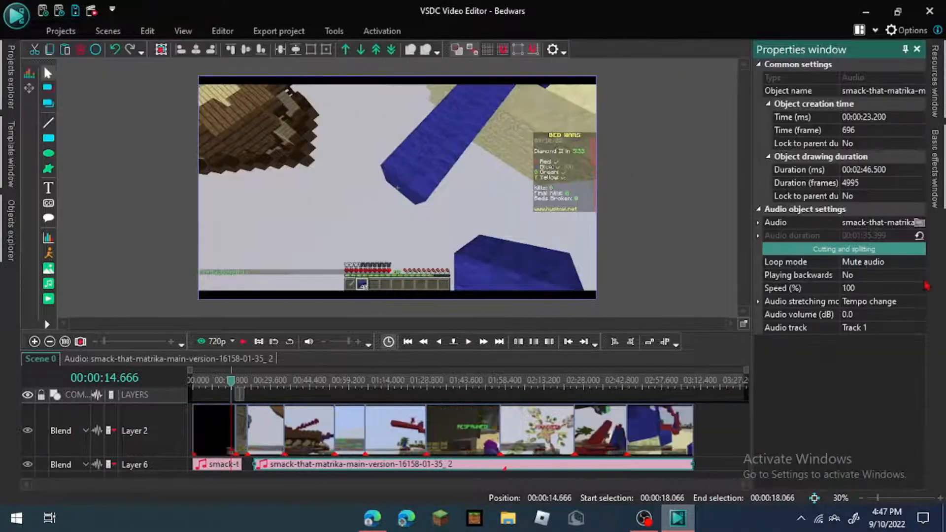
{"action": "left_click", "coordinate": [890, 266]}
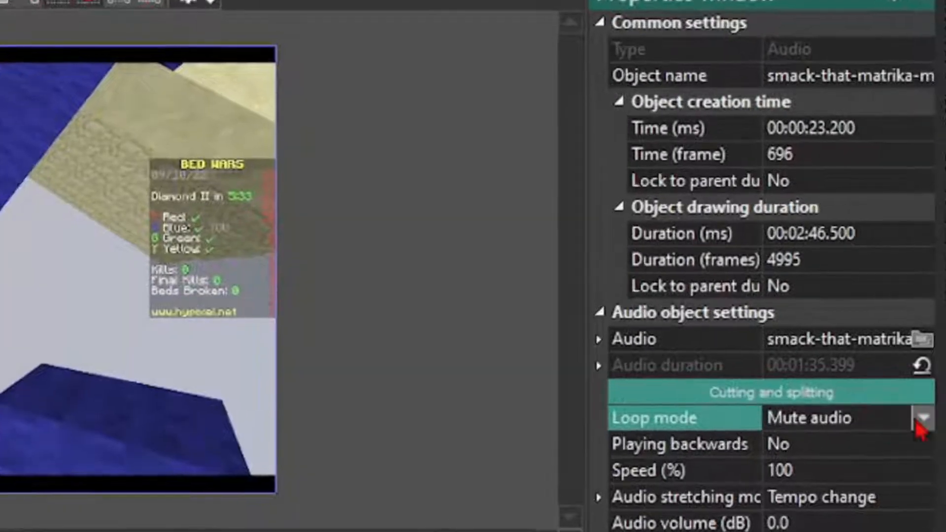
{"action": "left_click", "coordinate": [919, 261]}
{"action": "left_click", "coordinate": [828, 472]}
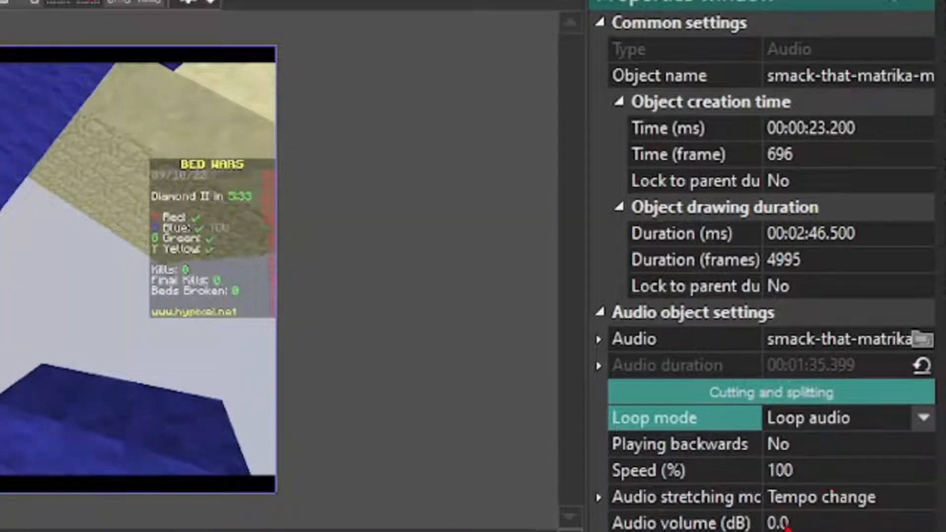
{"action": "left_click", "coordinate": [783, 522]}
{"action": "left_click", "coordinate": [859, 520]}
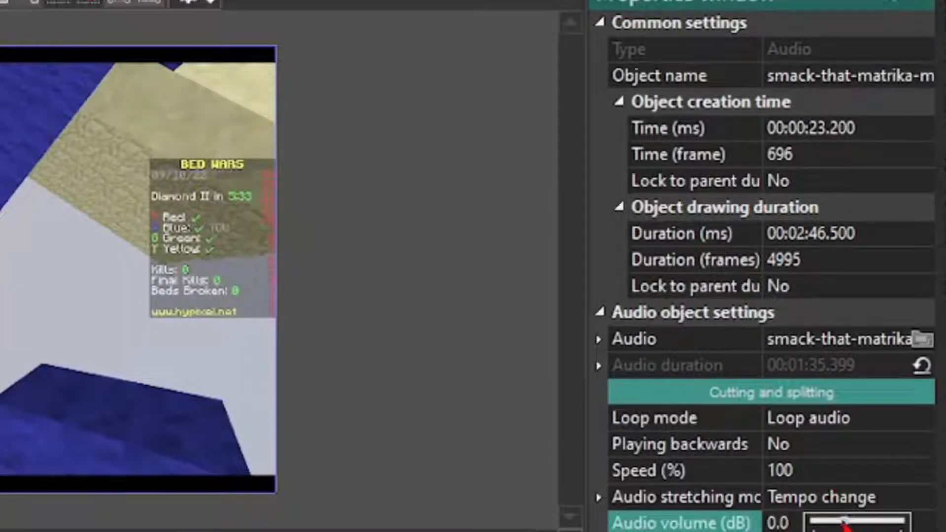
{"action": "left_click", "coordinate": [844, 525]}
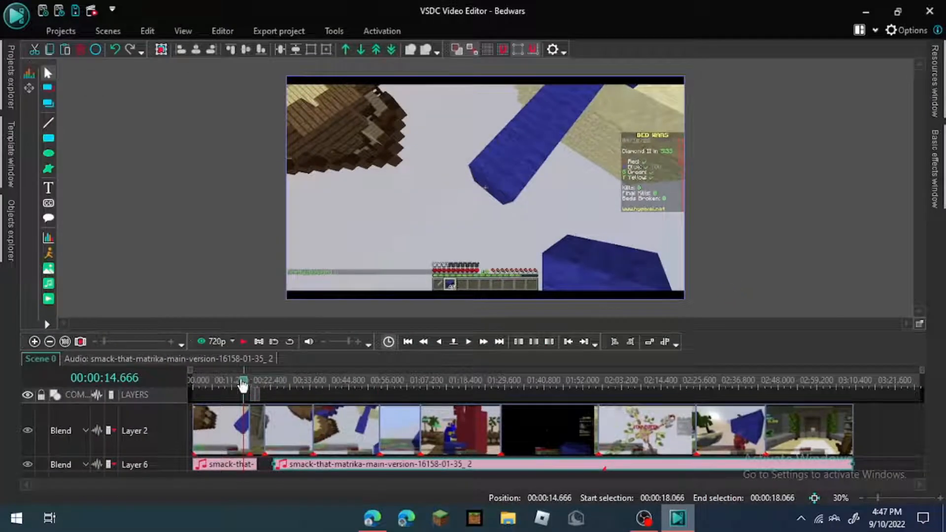
- Preview the scene with its music from just after the start of the second music clip, stopping at 28.2 seconds
{"action": "left_click_drag", "start_coordinate": [243, 384], "coordinate": [283, 384]}
{"action": "key", "text": "space"}
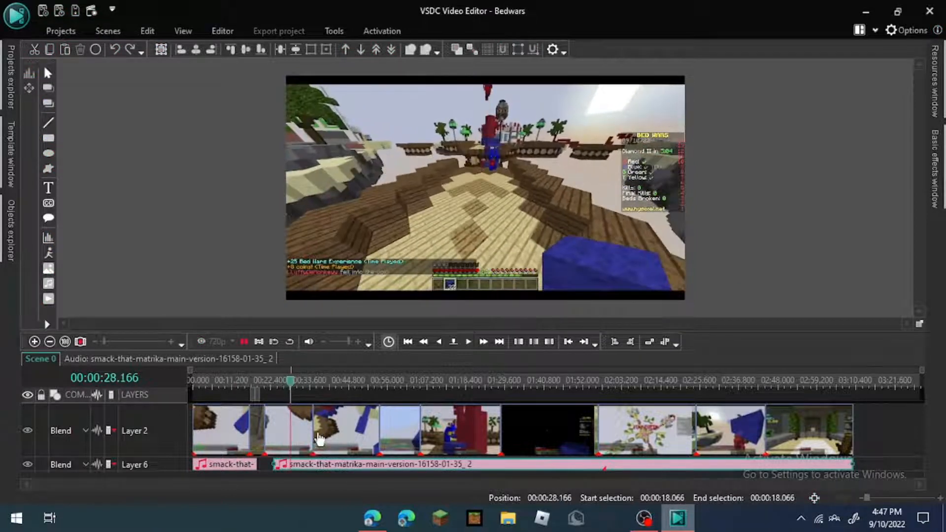
{"action": "key", "text": "space"}
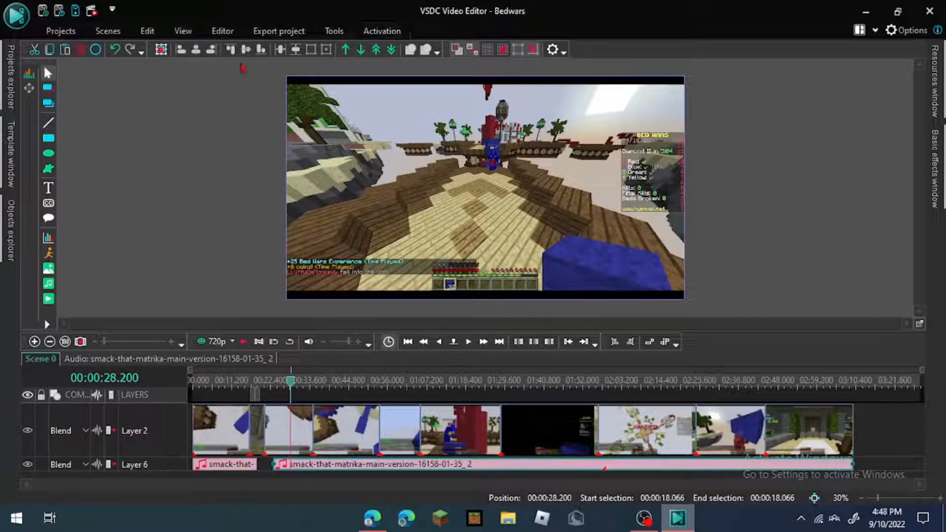
{"action": "left_click", "coordinate": [190, 37]}
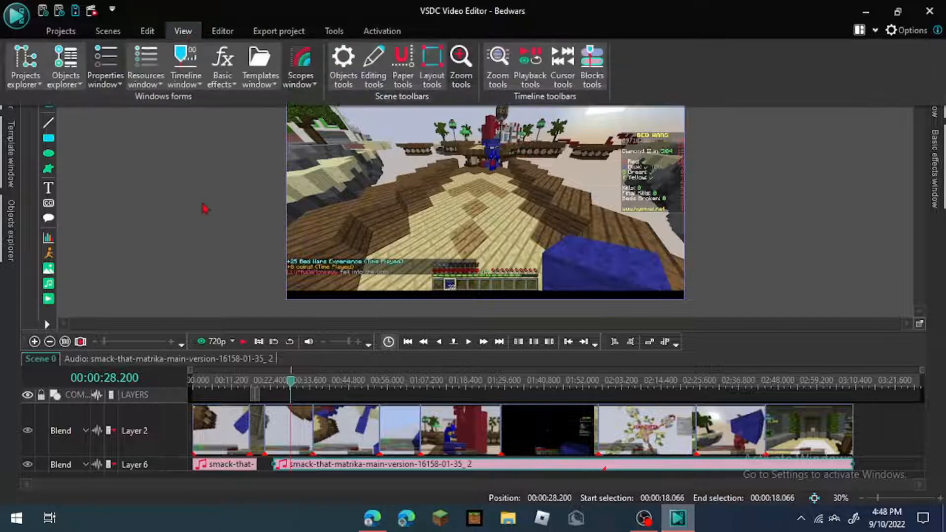
{"action": "left_click", "coordinate": [208, 220]}
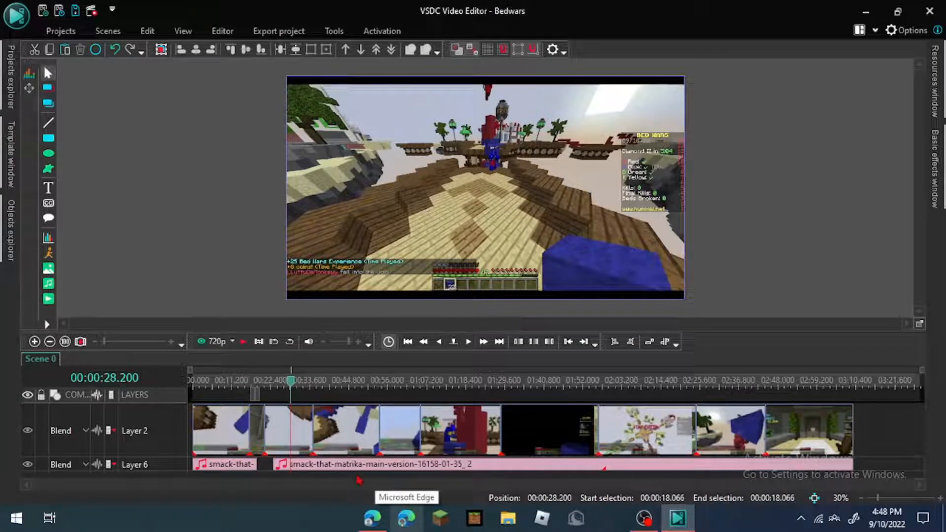
- Switch to the Edge browser, open the Myinstants Sound Effects soundboard, and sample the YEET sound
{"action": "left_click", "coordinate": [373, 518]}
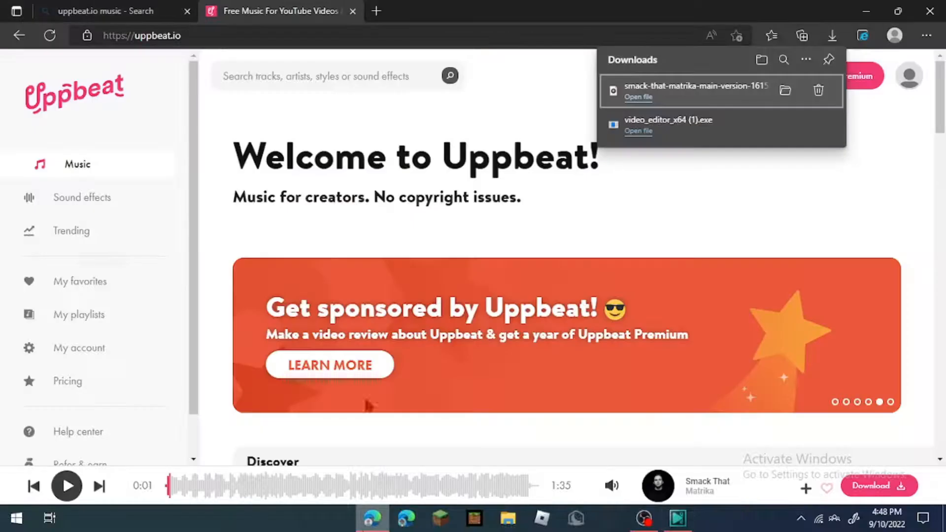
{"action": "left_click", "coordinate": [376, 11]}
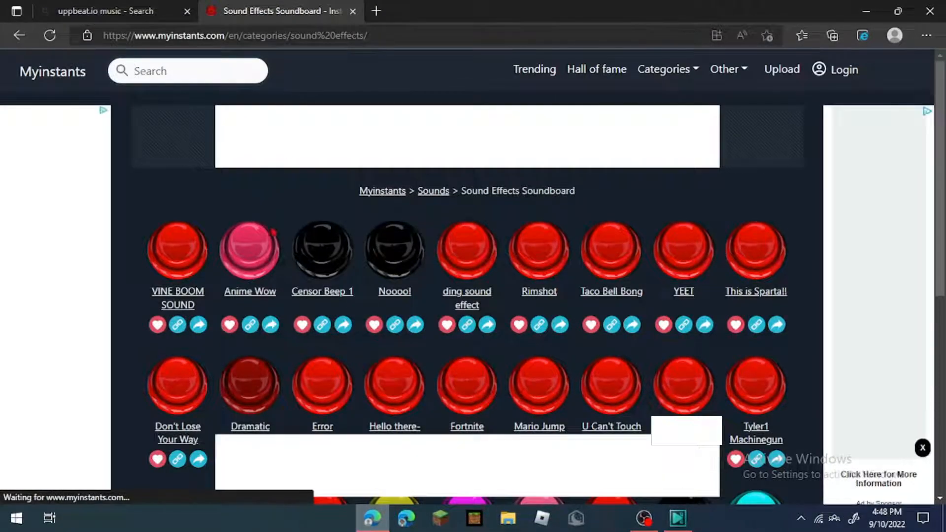
{"action": "scroll", "coordinate": [271, 207], "scroll_direction": "down", "scroll_amount": 8}
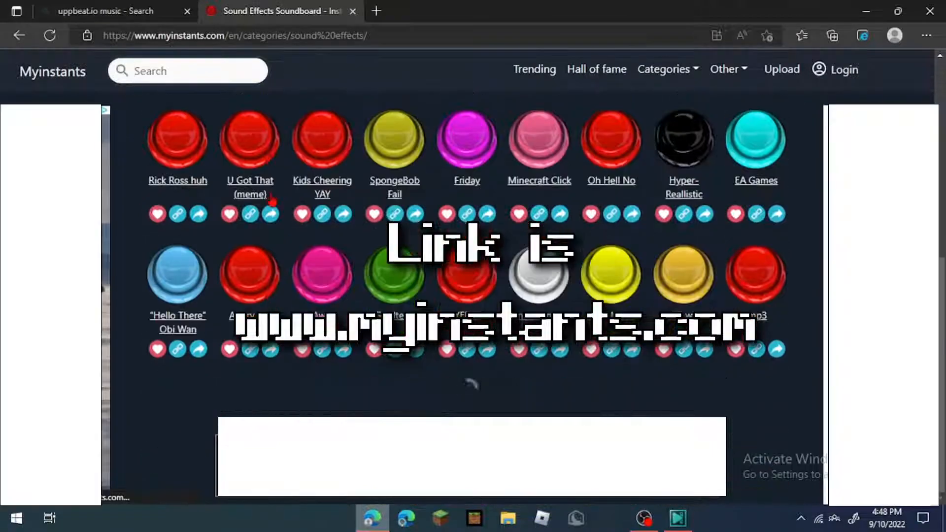
{"action": "scroll", "coordinate": [461, 395], "scroll_direction": "up", "scroll_amount": 8}
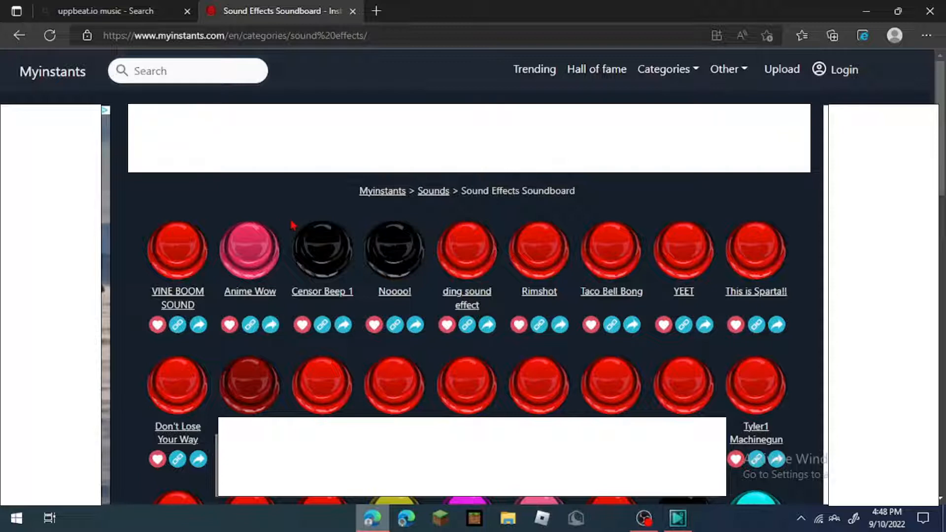
{"action": "left_click", "coordinate": [679, 248]}
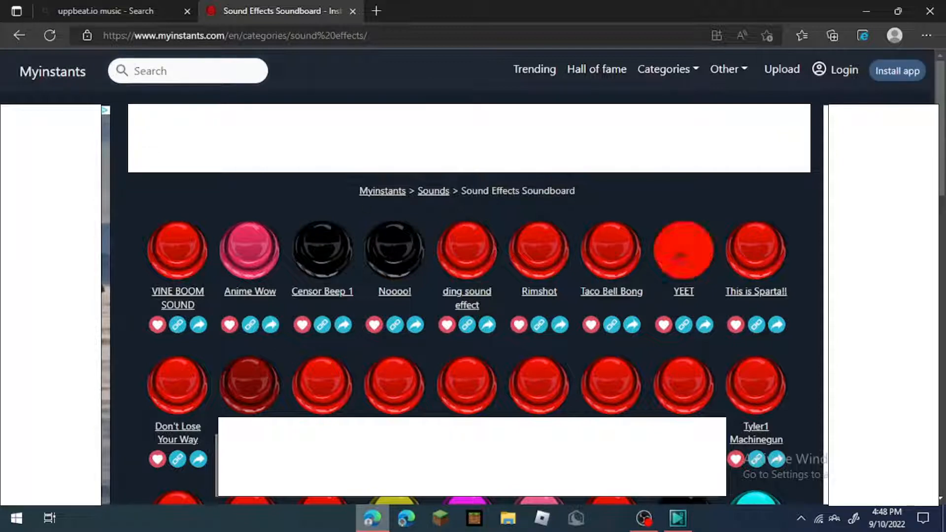
- Open the Taco Bell Bong sound's page and download it as an MP3
{"action": "left_click", "coordinate": [627, 295]}
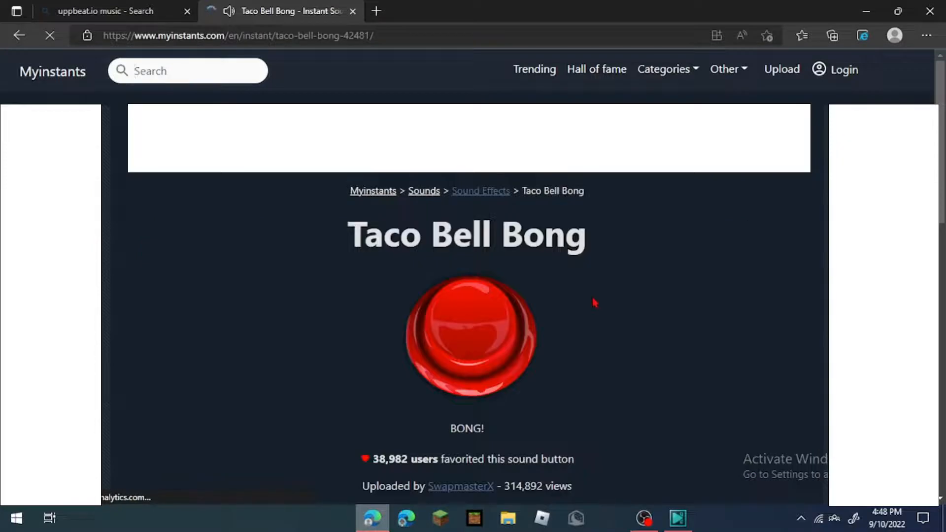
{"action": "scroll", "coordinate": [562, 311], "scroll_direction": "down", "scroll_amount": 7}
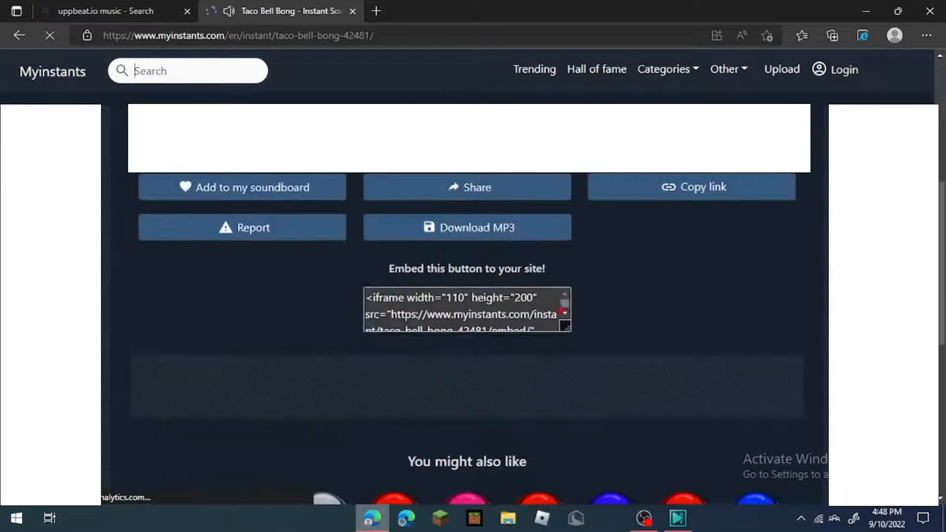
{"action": "left_click", "coordinate": [480, 233]}
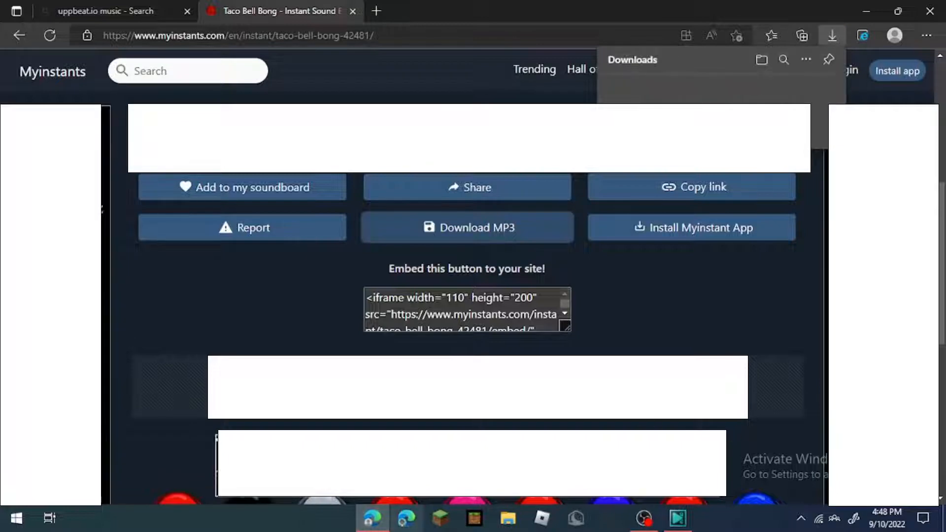
- Switch to VSDC and add the downloaded taco-bell-bong-sfx file to the Bedwars timeline beneath the music, starting at 28.2 seconds
{"action": "left_click_drag", "start_coordinate": [725, 100], "coordinate": [542, 476]}
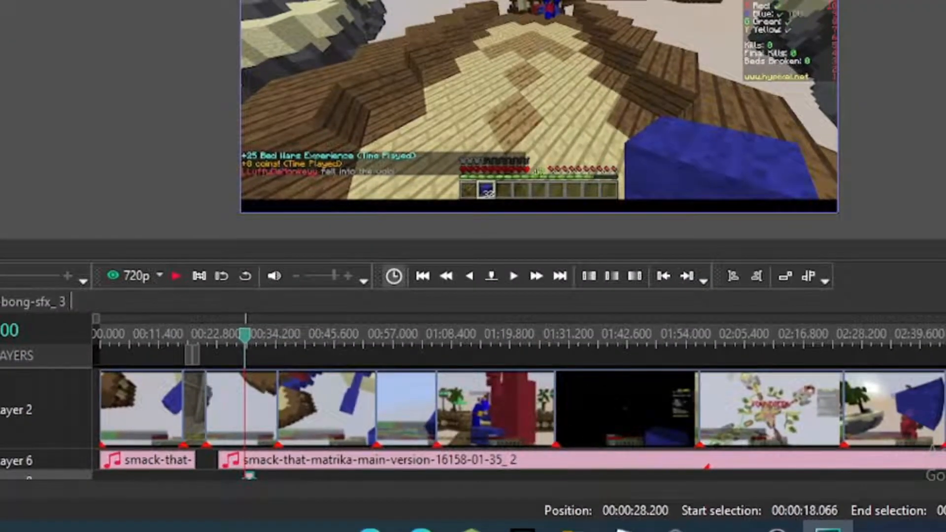
{"action": "scroll", "coordinate": [249, 476], "scroll_direction": "down", "scroll_amount": 2}
{"action": "left_click_drag", "start_coordinate": [10, 276], "coordinate": [42, 283]}
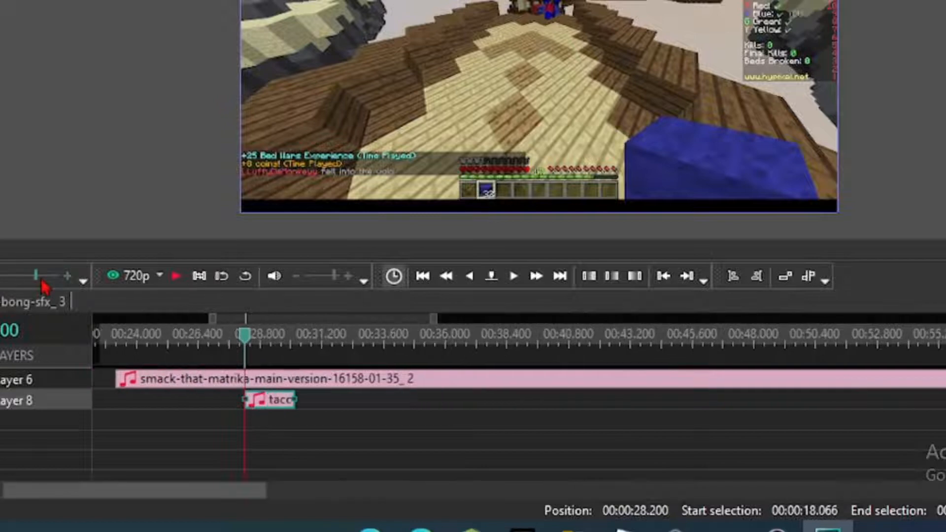
- Trim both ends of the Taco Bell Bong clip on Layer 8 and move it back to the playhead
{"action": "mouse_move", "coordinate": [291, 408]}
{"action": "left_mouse_down"}
{"action": "mouse_move", "coordinate": [370, 418]}
{"action": "mouse_move", "coordinate": [288, 420]}
{"action": "left_mouse_up"}
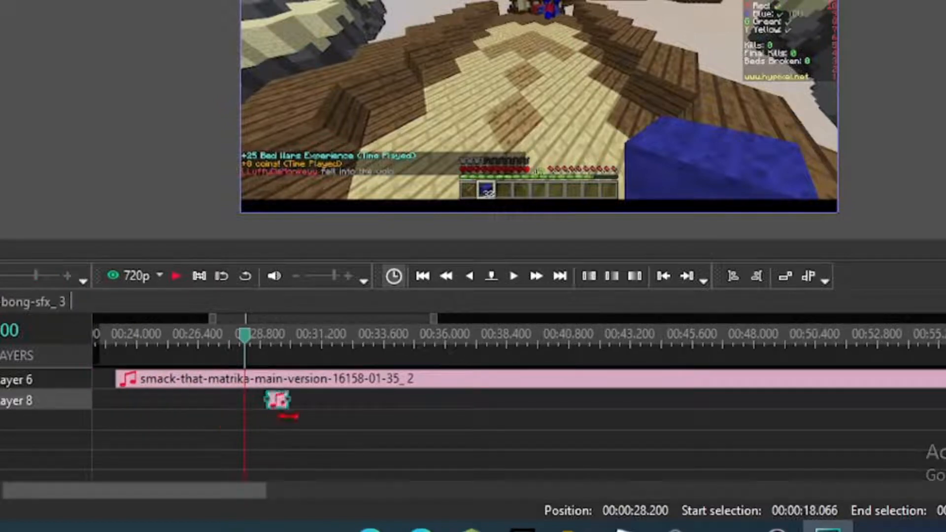
{"action": "left_click_drag", "start_coordinate": [281, 409], "coordinate": [248, 400]}
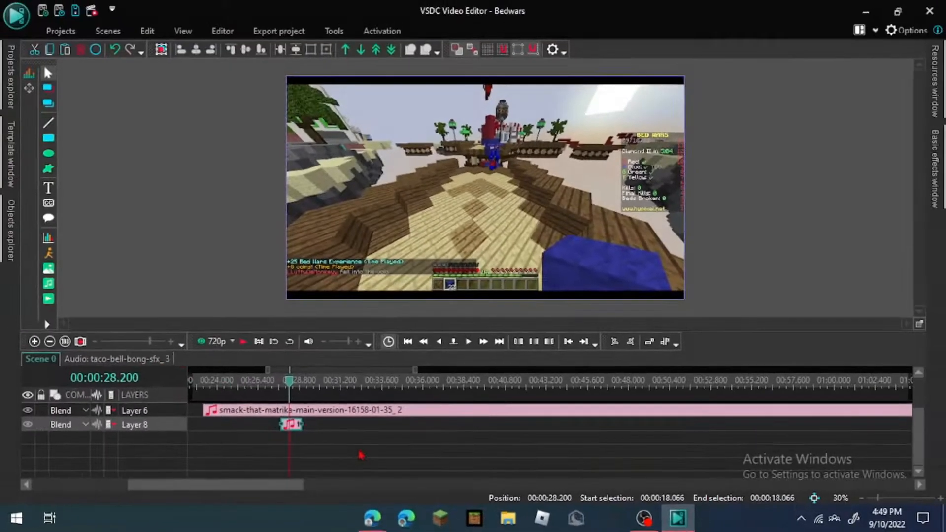
- Open the short second video clip on Layer 2 for editing and add taco-bell-bong-sfx from the browser's downloads at its start
{"action": "scroll", "coordinate": [360, 454], "scroll_direction": "left", "scroll_amount": 5}
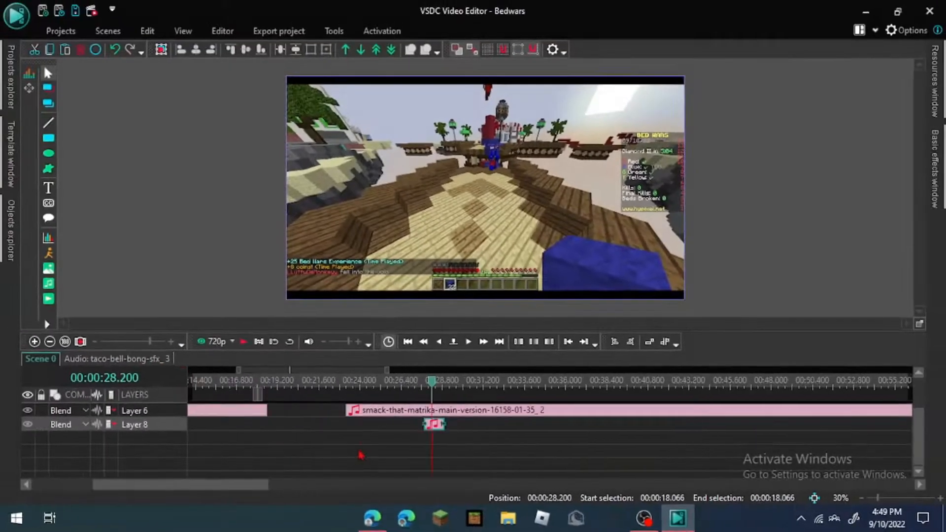
{"action": "scroll", "coordinate": [924, 414], "scroll_direction": "up", "scroll_amount": 2}
{"action": "left_click_drag", "start_coordinate": [924, 414], "coordinate": [920, 421]}
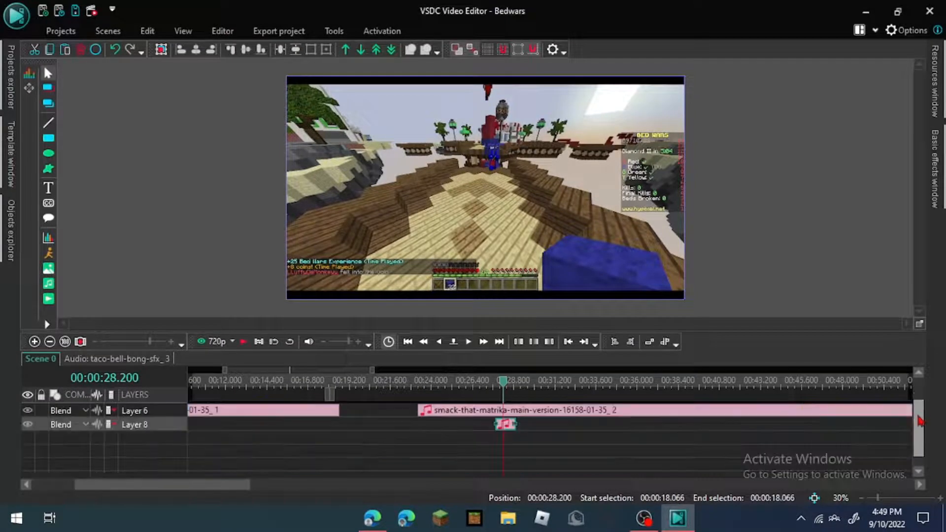
{"action": "mouse_move", "coordinate": [513, 427]}
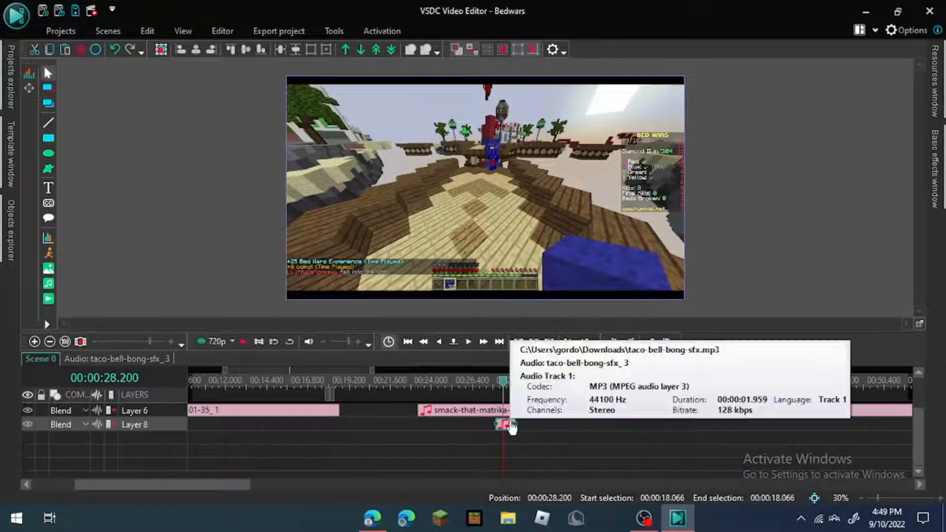
{"action": "scroll", "coordinate": [571, 453], "scroll_direction": "up", "scroll_amount": 3}
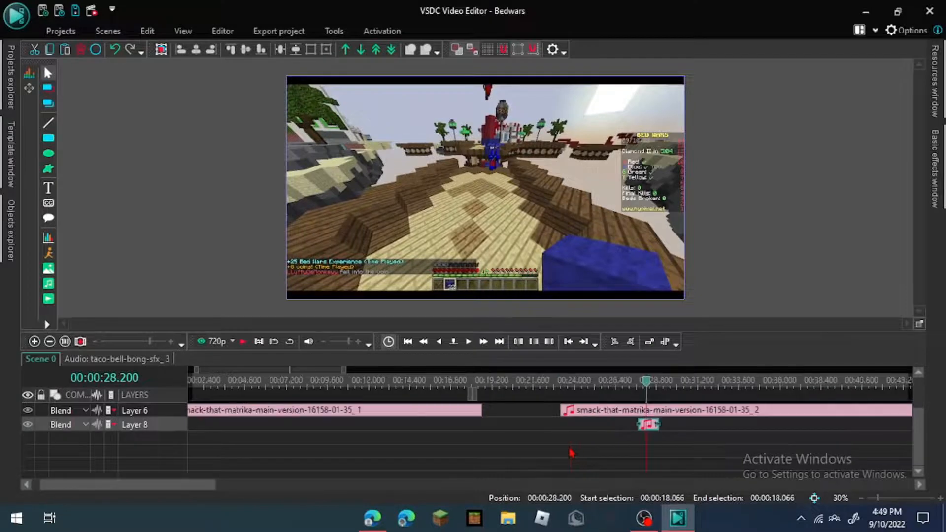
{"action": "scroll", "coordinate": [918, 433], "scroll_direction": "up", "scroll_amount": 2}
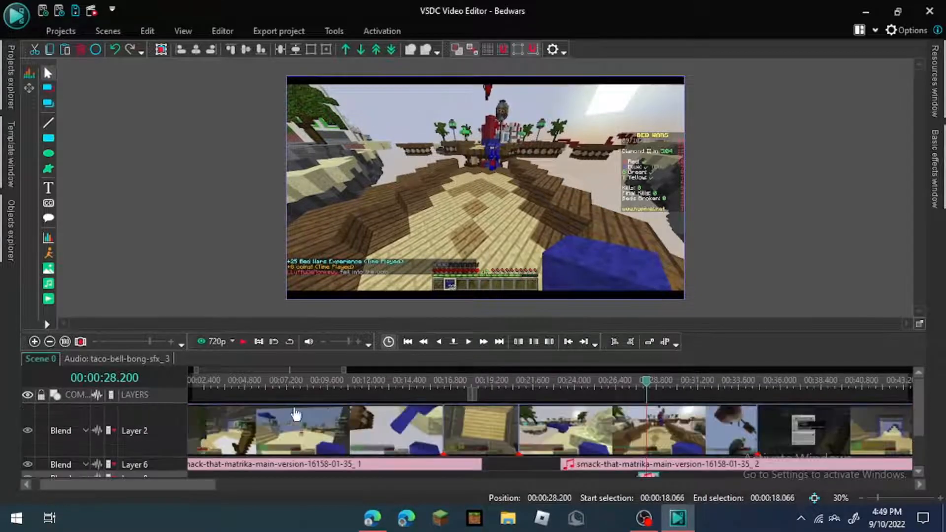
{"action": "left_click_drag", "start_coordinate": [150, 342], "coordinate": [133, 341]}
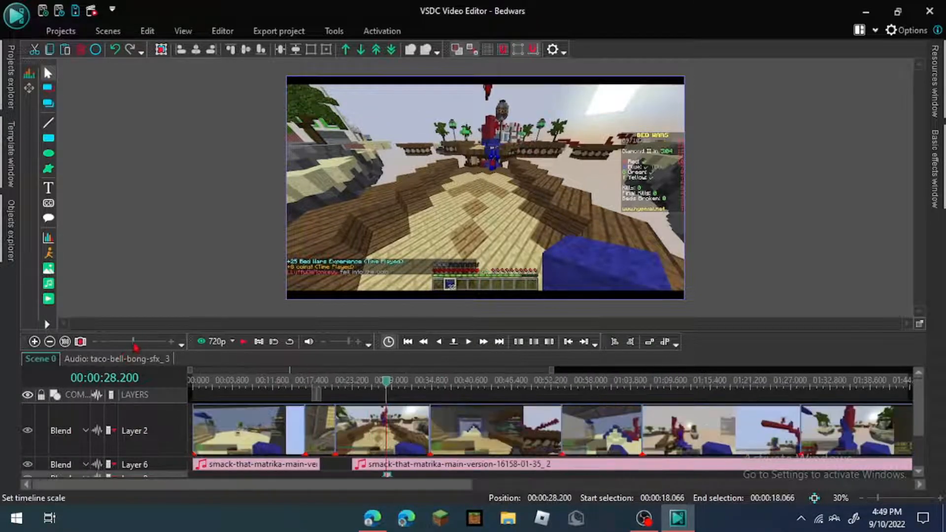
{"action": "left_click", "coordinate": [325, 432]}
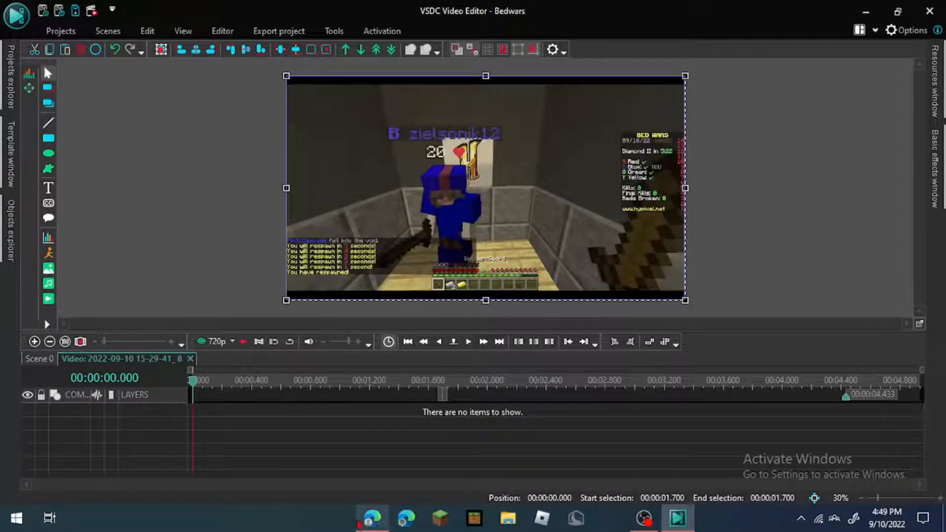
{"action": "left_click", "coordinate": [372, 518]}
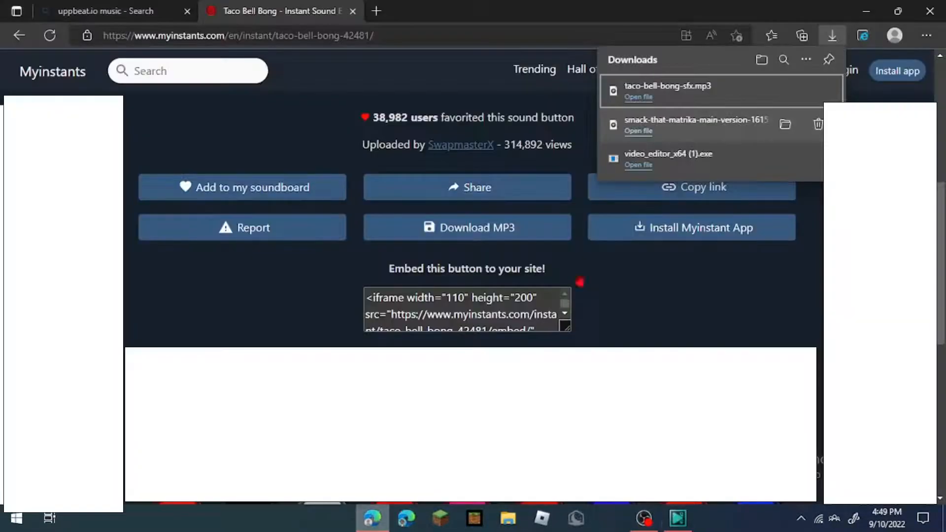
{"action": "left_click_drag", "start_coordinate": [730, 92], "coordinate": [236, 453]}
{"action": "left_click_drag", "start_coordinate": [246, 414], "coordinate": [246, 413]}
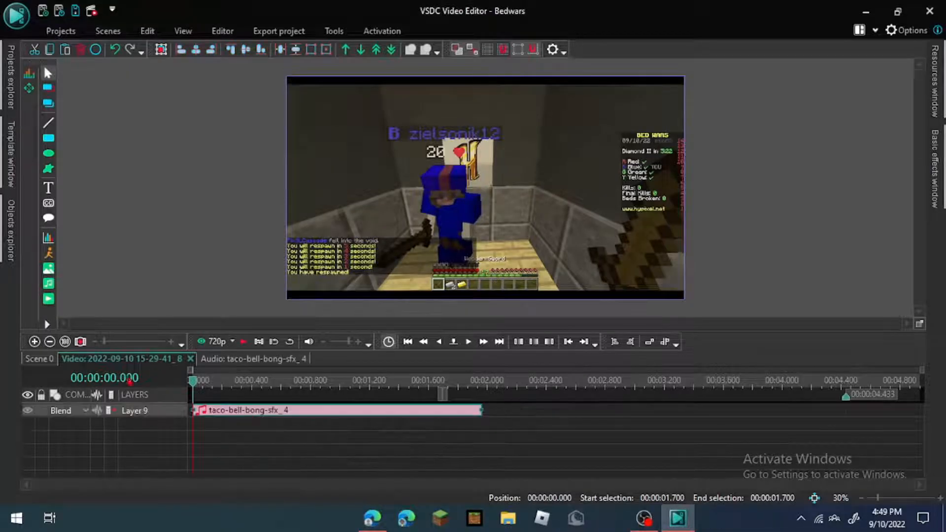
- Return to the main scene, play back the timeline around the sound effect near 28 seconds, and go back to the second clip's timeline
{"action": "left_click", "coordinate": [50, 361]}
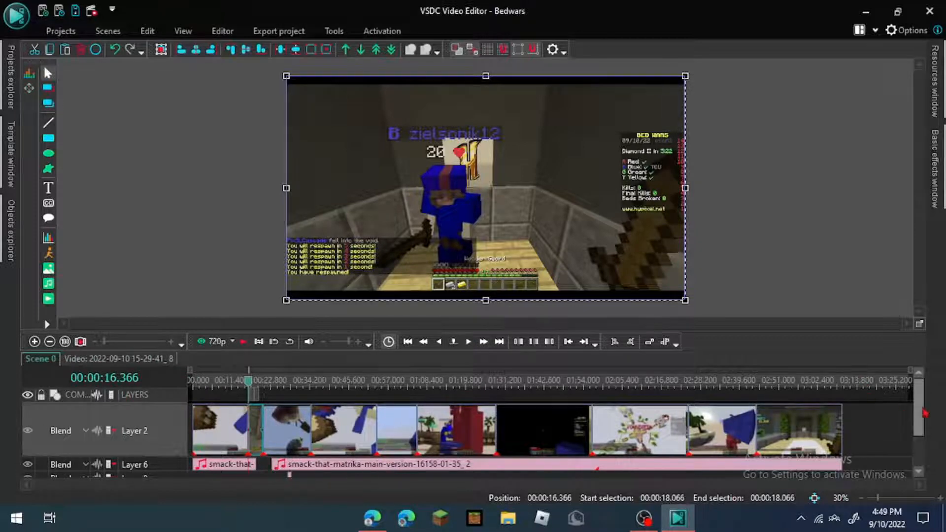
{"action": "left_click_drag", "start_coordinate": [921, 411], "coordinate": [919, 391]}
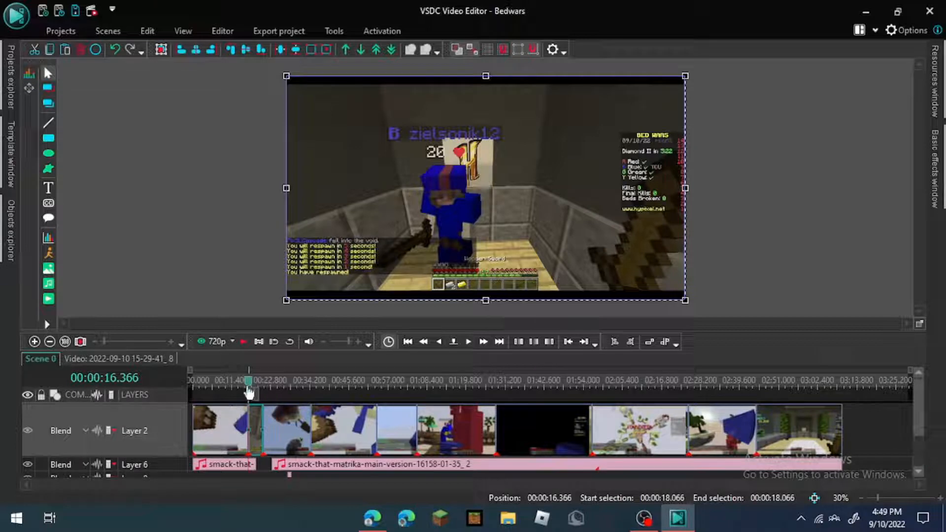
{"action": "left_click_drag", "start_coordinate": [248, 392], "coordinate": [286, 400]}
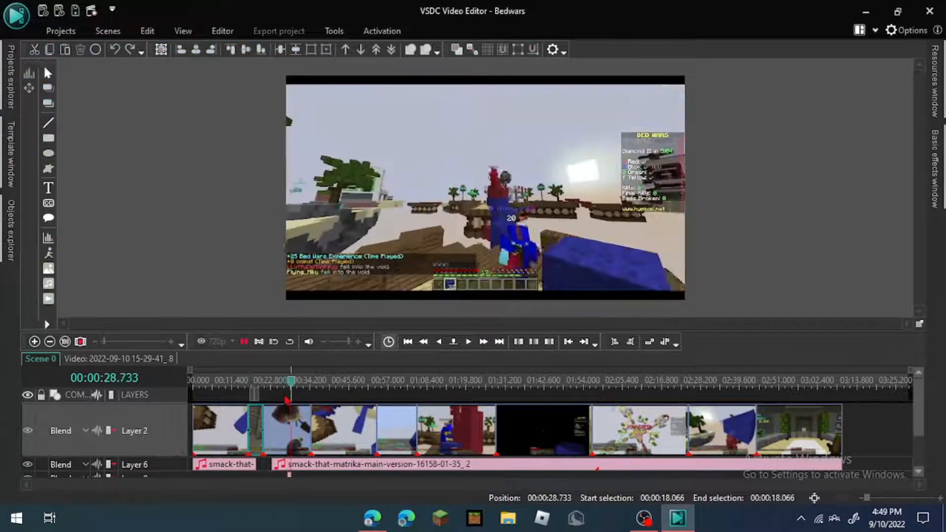
{"action": "key", "text": "space"}
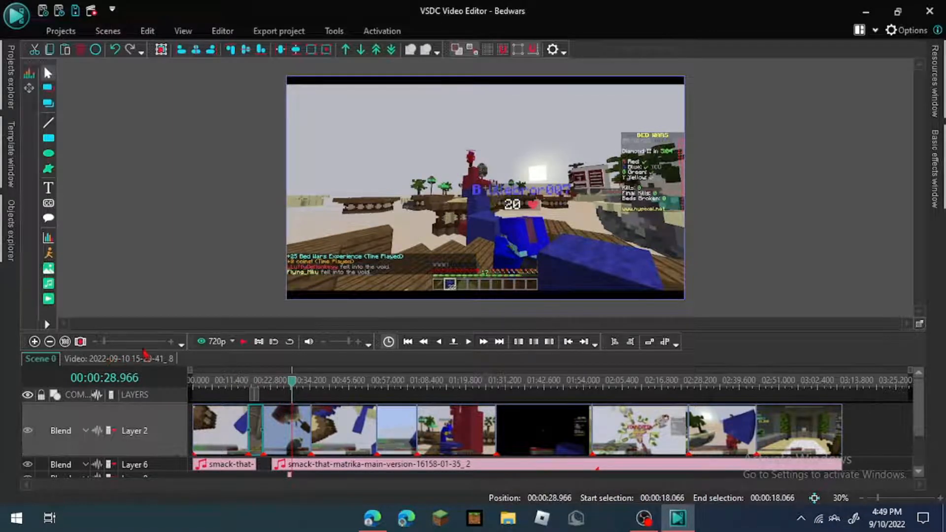
{"action": "left_click", "coordinate": [144, 353]}
- Switch to the web browser, return to the Myinstants home page and close that page
{"action": "left_click", "coordinate": [373, 518]}
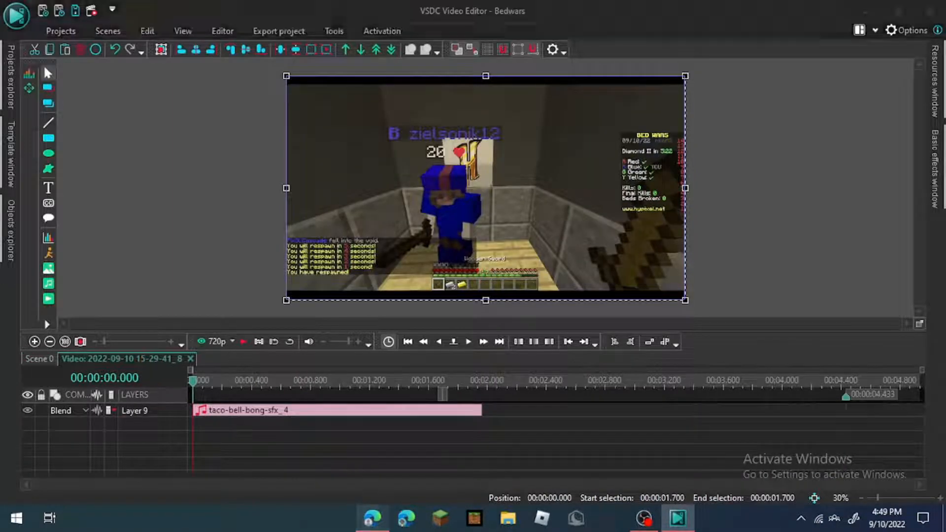
{"action": "left_click", "coordinate": [255, 293]}
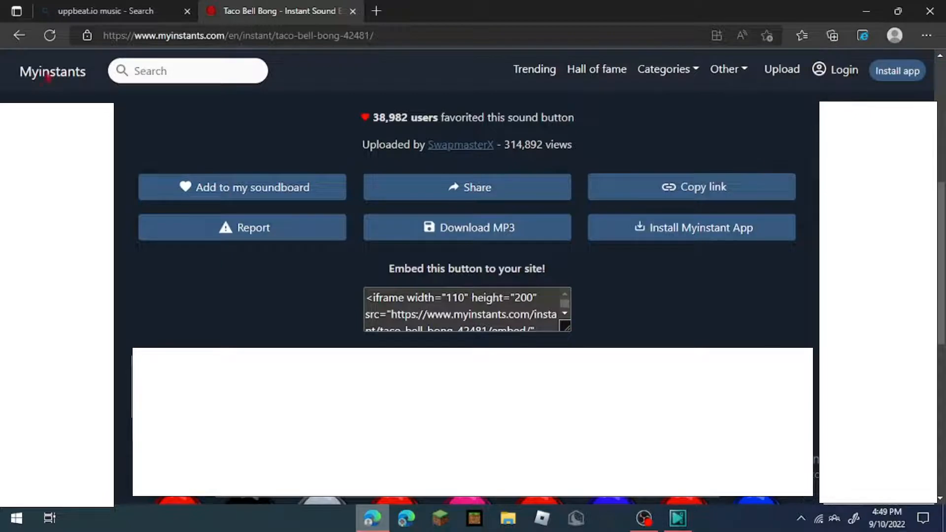
{"action": "left_click", "coordinate": [61, 69]}
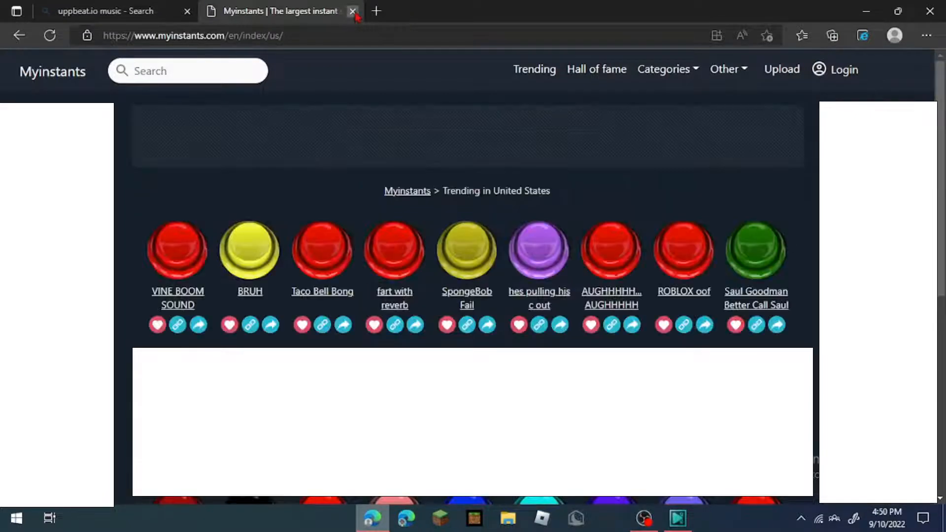
{"action": "left_click", "coordinate": [354, 13]}
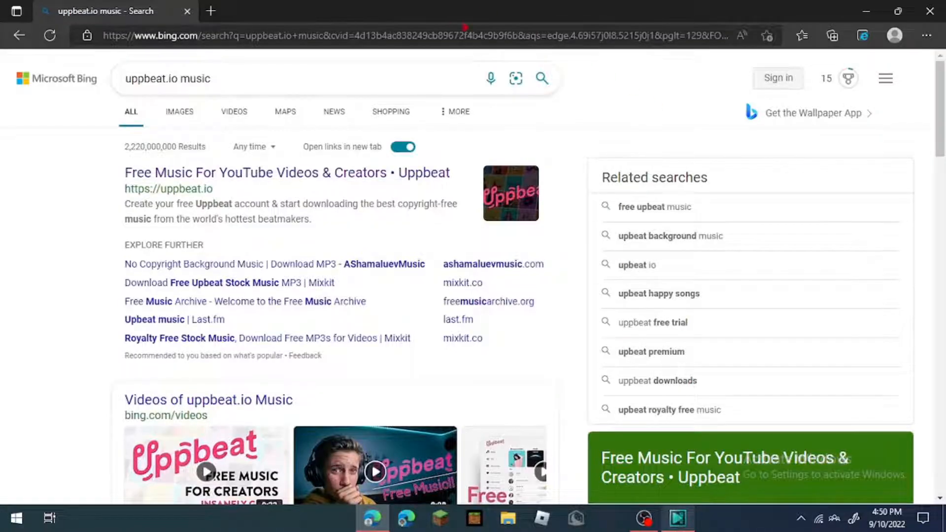
- Search Bing for emoji and show the image results
{"action": "left_click", "coordinate": [416, 36]}
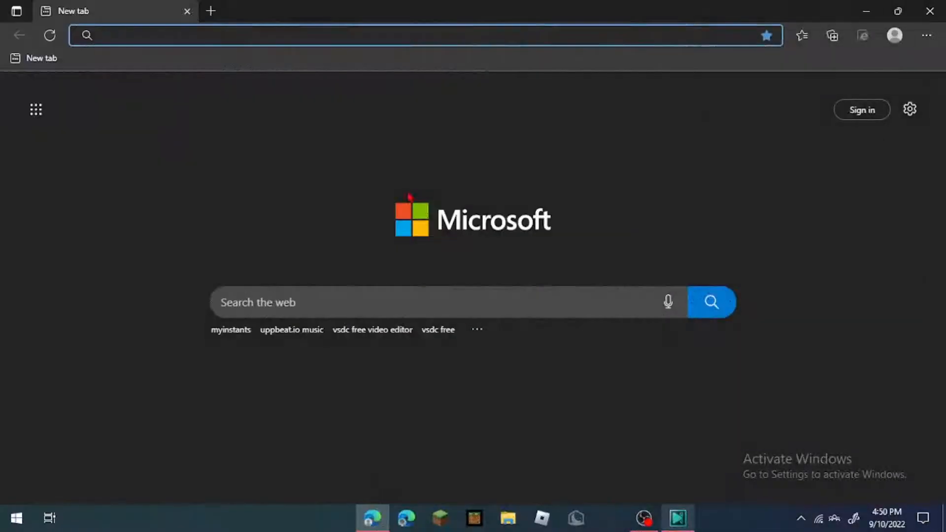
{"action": "type", "text": "emoji"}
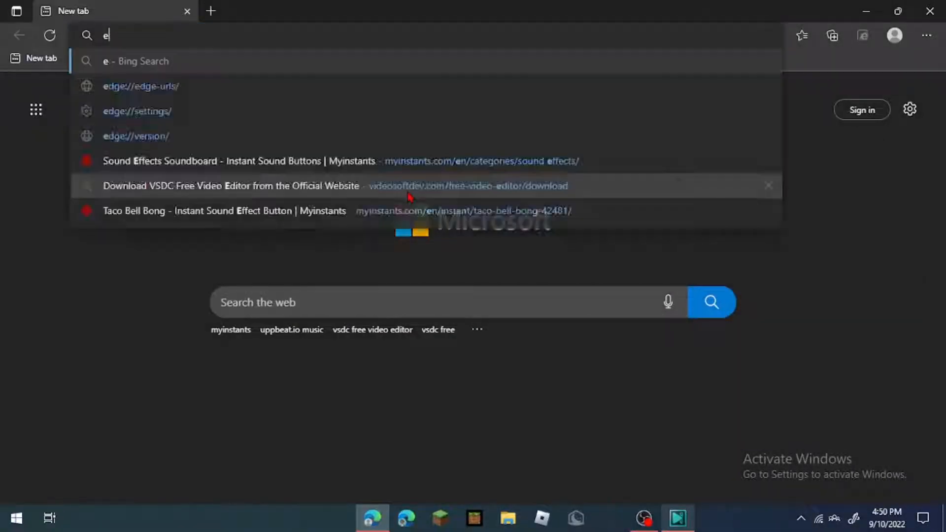
{"action": "key", "text": "Return"}
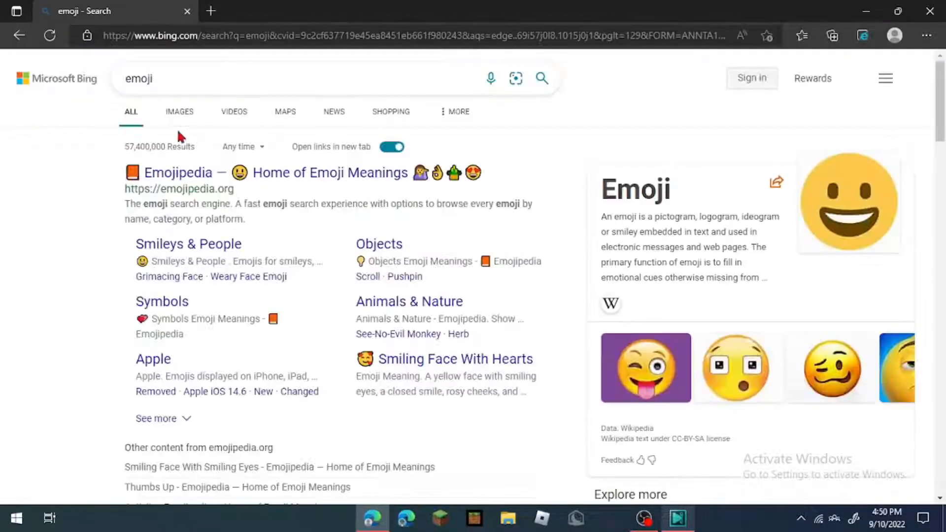
{"action": "left_click", "coordinate": [178, 118]}
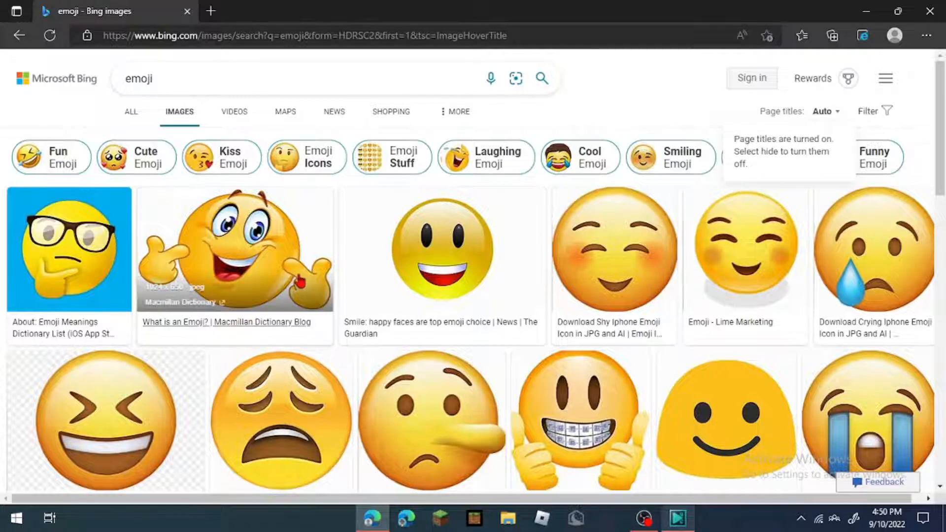
- Open the neutral straight-faced emoji on a black background and save it as R.jfif in Downloads
{"action": "scroll", "coordinate": [127, 285], "scroll_direction": "down", "scroll_amount": 5}
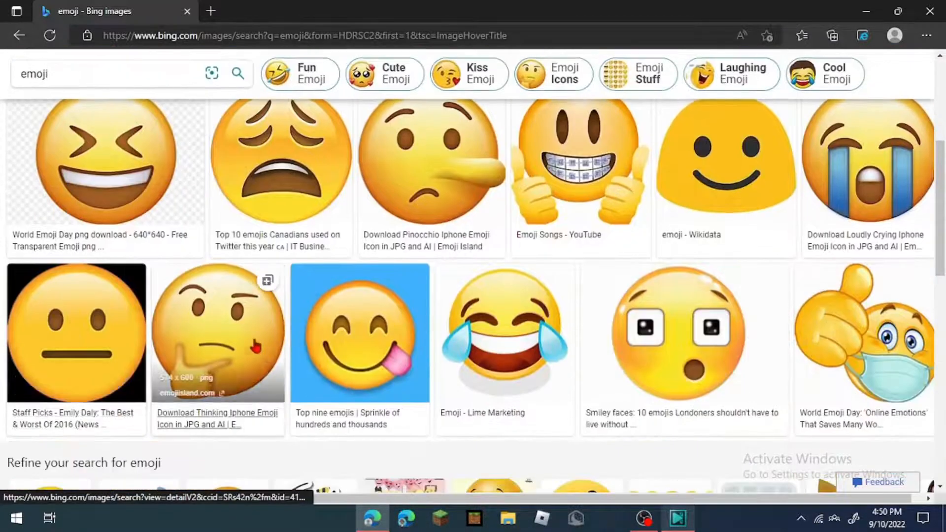
{"action": "left_click", "coordinate": [47, 323]}
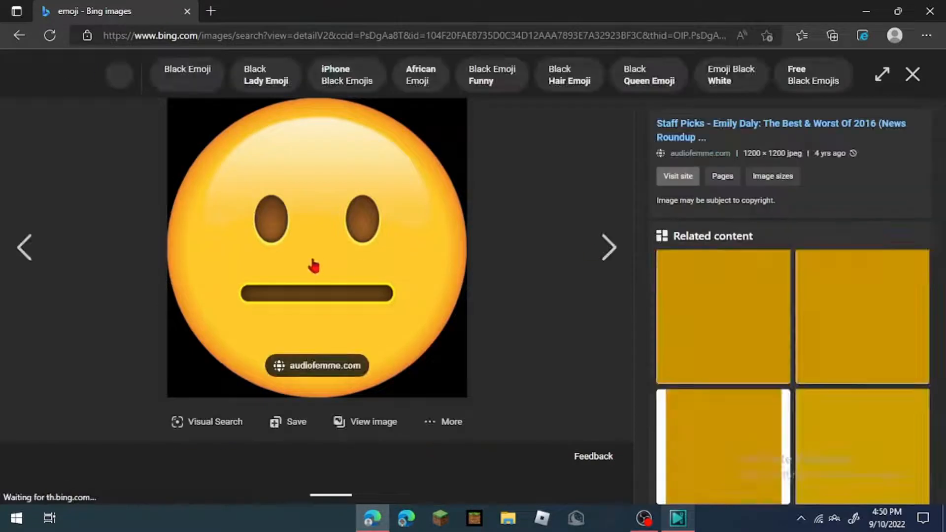
{"action": "right_click", "coordinate": [313, 264]}
{"action": "left_click", "coordinate": [377, 263]}
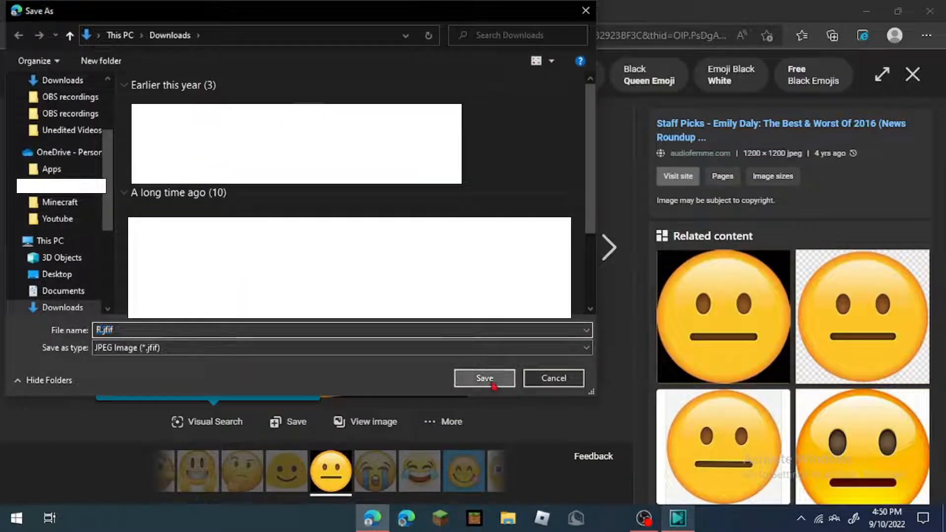
{"action": "left_click", "coordinate": [493, 384]}
- Add the downloaded R image from the browser to the main scene's timeline in VSDC, beneath the sound effect on Layer 8
{"action": "left_click_drag", "start_coordinate": [699, 101], "coordinate": [228, 433]}
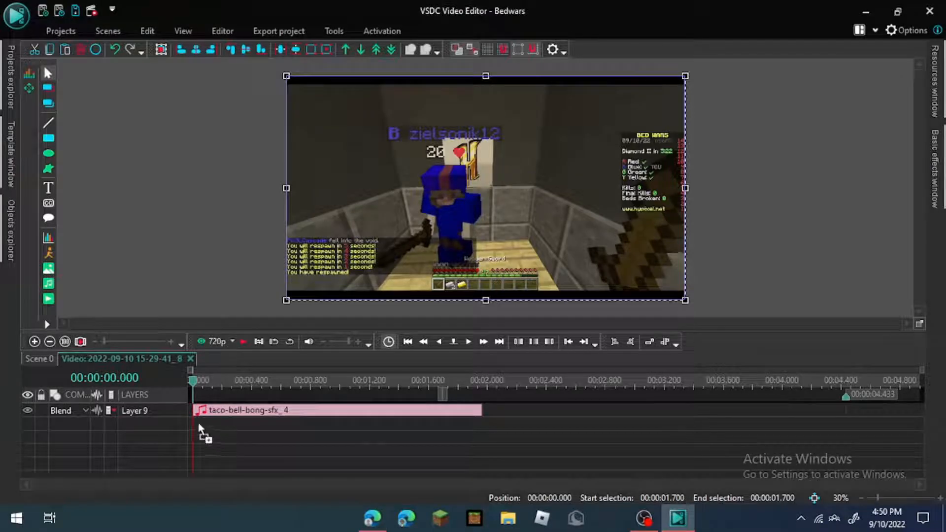
{"action": "left_click_drag", "start_coordinate": [43, 360], "coordinate": [206, 408]}
{"action": "left_click_drag", "start_coordinate": [36, 366], "coordinate": [919, 461]}
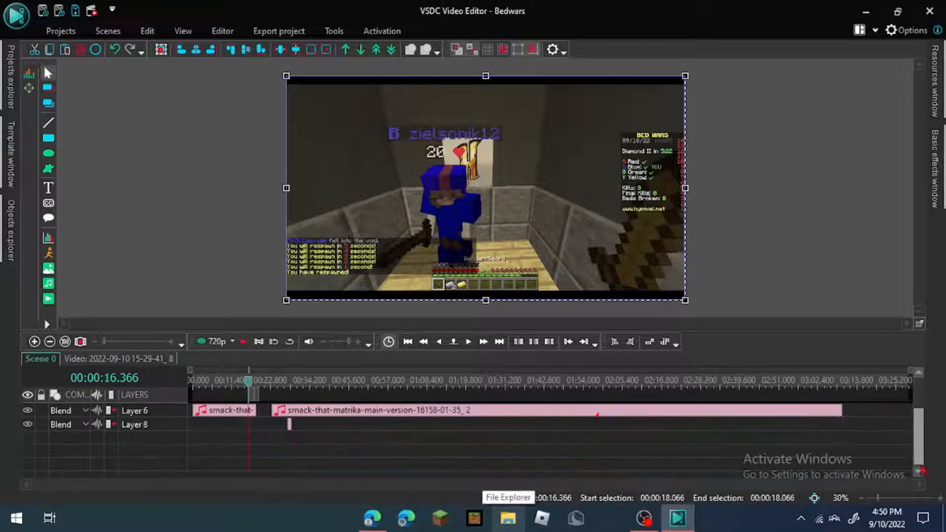
{"action": "left_click", "coordinate": [373, 517]}
{"action": "left_click_drag", "start_coordinate": [777, 90], "coordinate": [228, 438]}
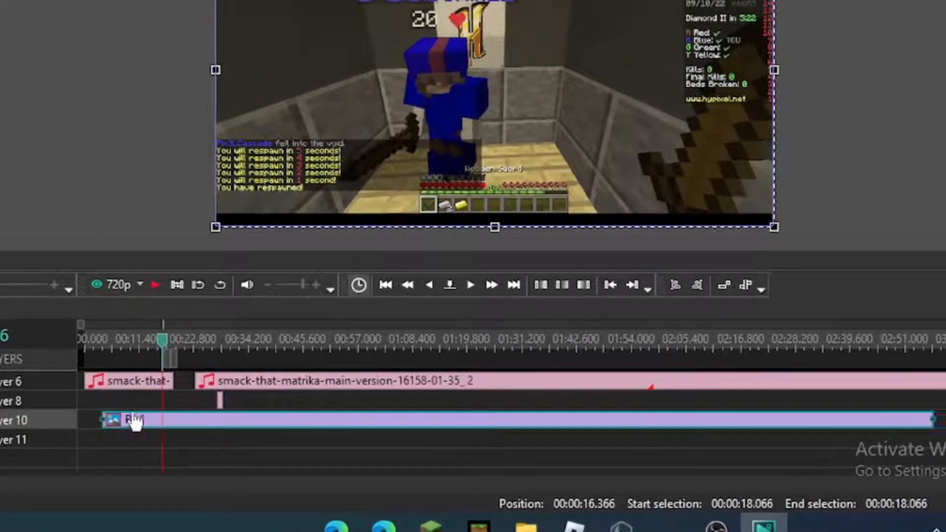
- Reposition the R image clip on the timeline and shorten it to about 1.1 seconds, ending near 11 seconds
{"action": "left_click_drag", "start_coordinate": [134, 421], "coordinate": [85, 420]}
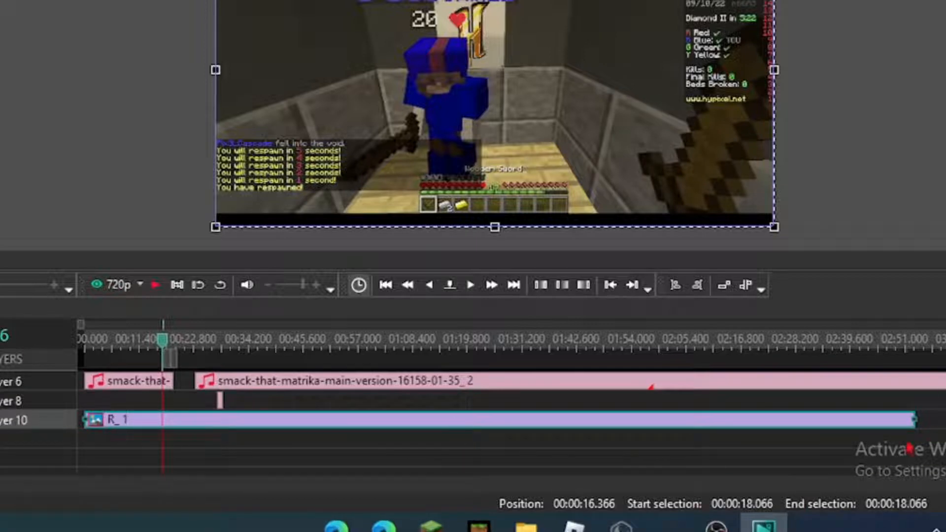
{"action": "left_click_drag", "start_coordinate": [912, 424], "coordinate": [945, 421]}
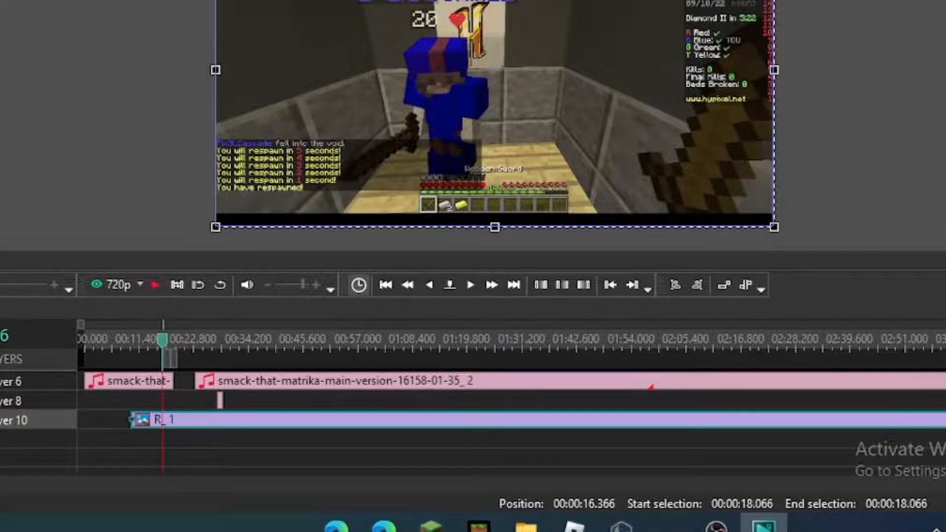
{"action": "left_click_drag", "start_coordinate": [650, 387], "coordinate": [527, 414]}
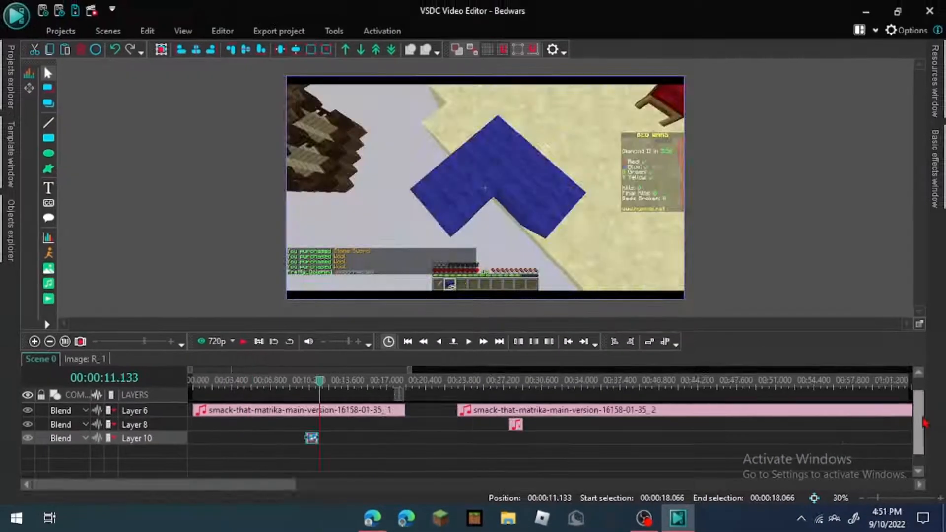
- Move the layer holding the short emoji image up so that it sits above the video on Layer 2
{"action": "scroll", "coordinate": [924, 422], "scroll_direction": "up", "scroll_amount": 3}
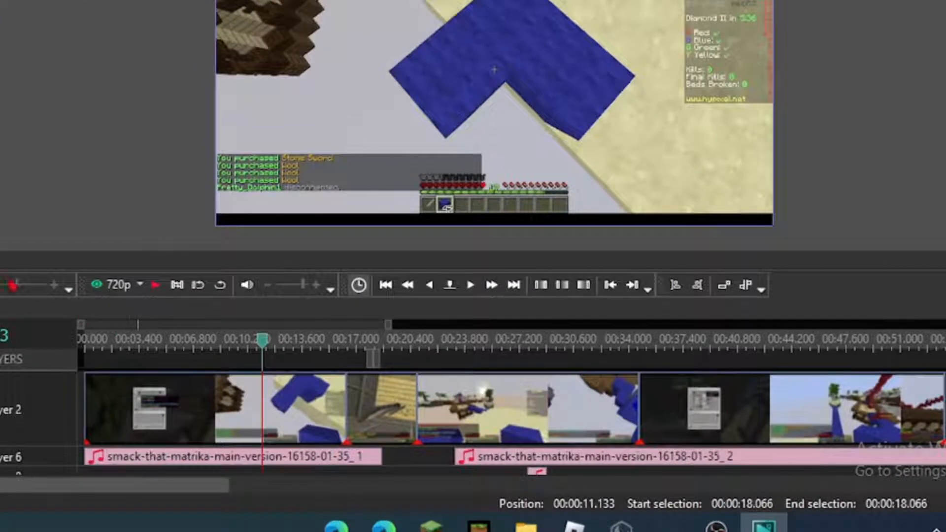
{"action": "mouse_move", "coordinate": [12, 284]}
{"action": "left_mouse_down"}
{"action": "mouse_move", "coordinate": [31, 288]}
{"action": "mouse_move", "coordinate": [0, 287]}
{"action": "left_mouse_up"}
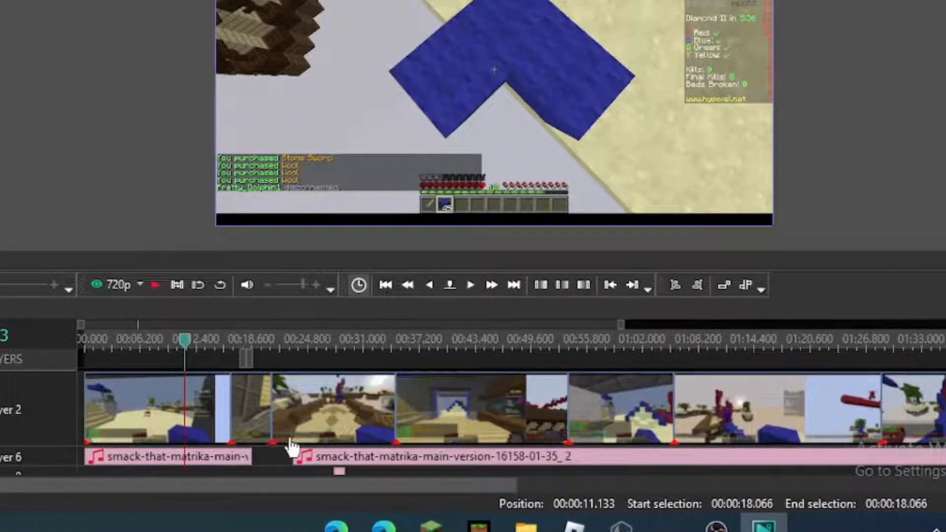
{"action": "scroll", "coordinate": [294, 426], "scroll_direction": "down", "scroll_amount": 1}
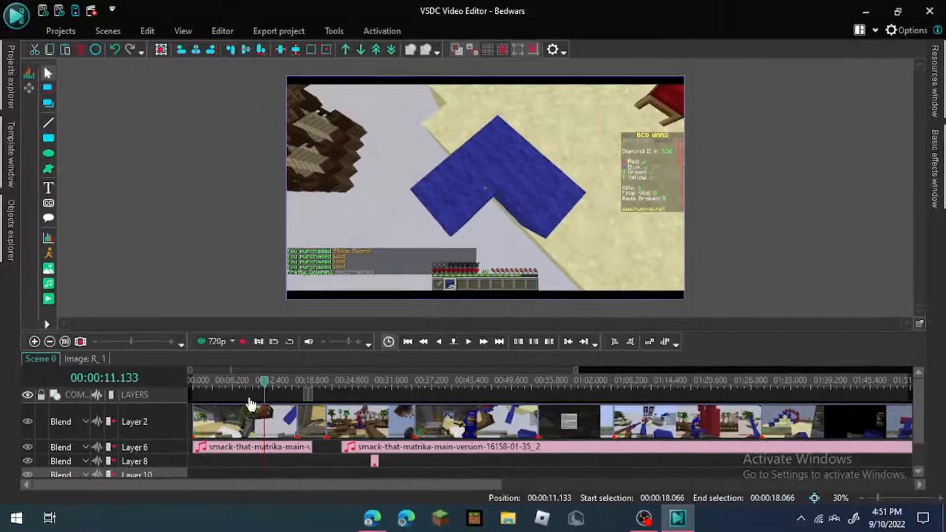
{"action": "scroll", "coordinate": [173, 397], "scroll_direction": "right", "scroll_amount": 5}
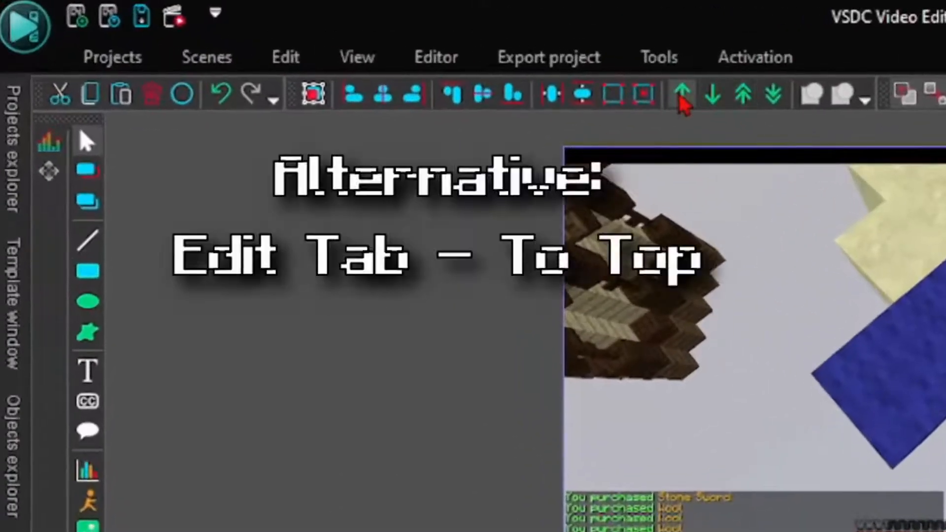
{"action": "left_click", "coordinate": [683, 96]}
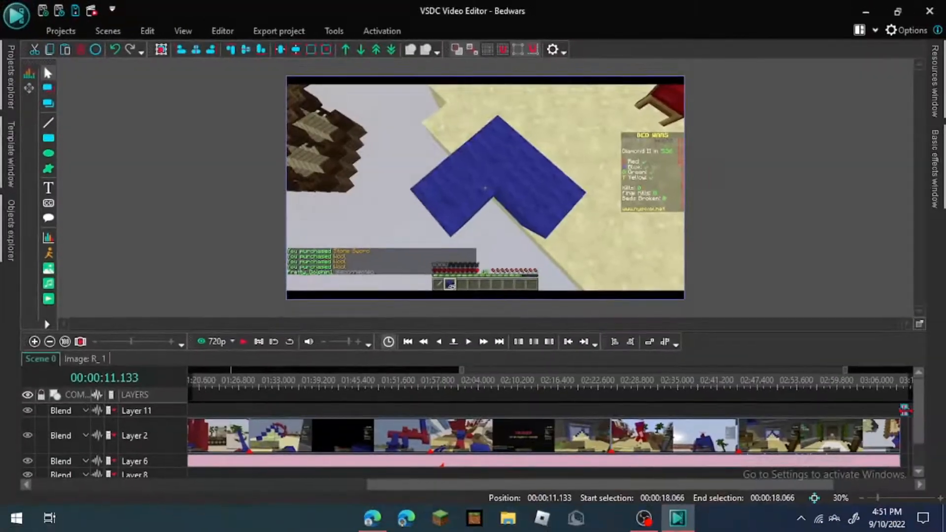
- Move the emoji image on Layer 11 to about 2:44.7, over the cut between two video clips, and play that section
{"action": "left_click_drag", "start_coordinate": [903, 410], "coordinate": [746, 404]}
{"action": "left_click", "coordinate": [742, 382]}
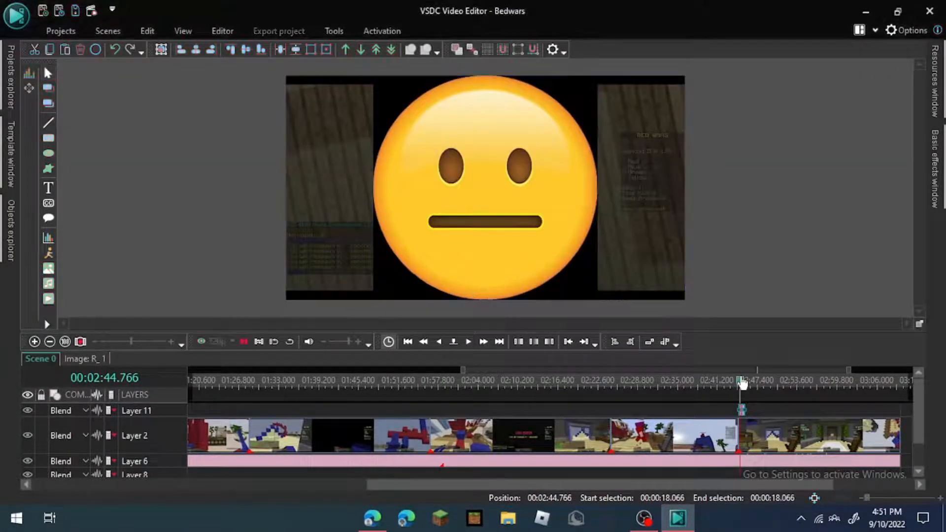
{"action": "left_click_drag", "start_coordinate": [743, 382], "coordinate": [736, 388]}
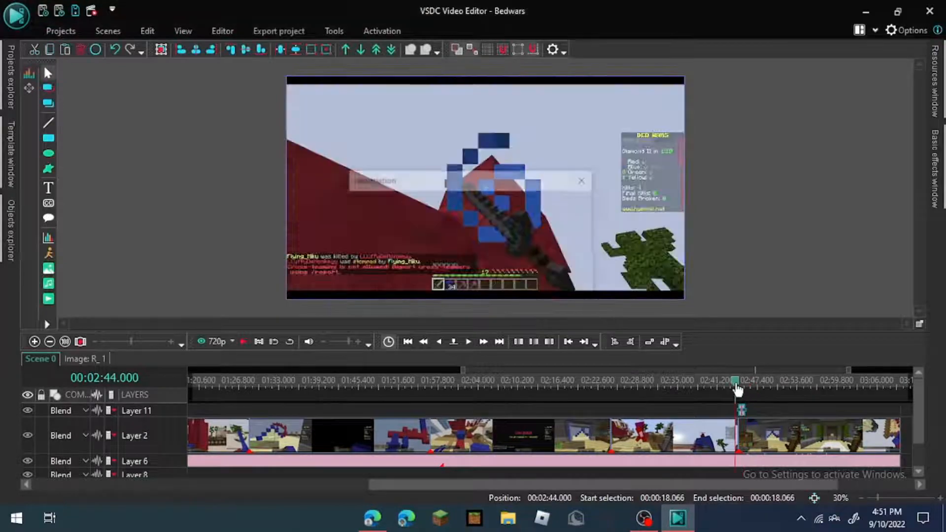
{"action": "key", "text": "space"}
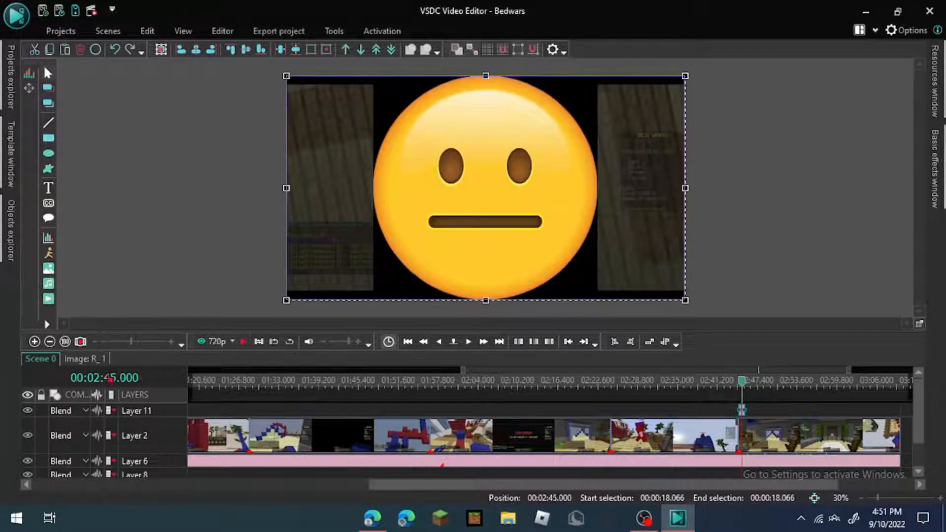
- Open the emoji image for editing and add a Fade In transparency effect from the start of the scene on a new layer
{"action": "left_click", "coordinate": [89, 363]}
{"action": "left_click", "coordinate": [222, 31]}
{"action": "left_click", "coordinate": [100, 66]}
{"action": "mouse_move", "coordinate": [131, 164]}
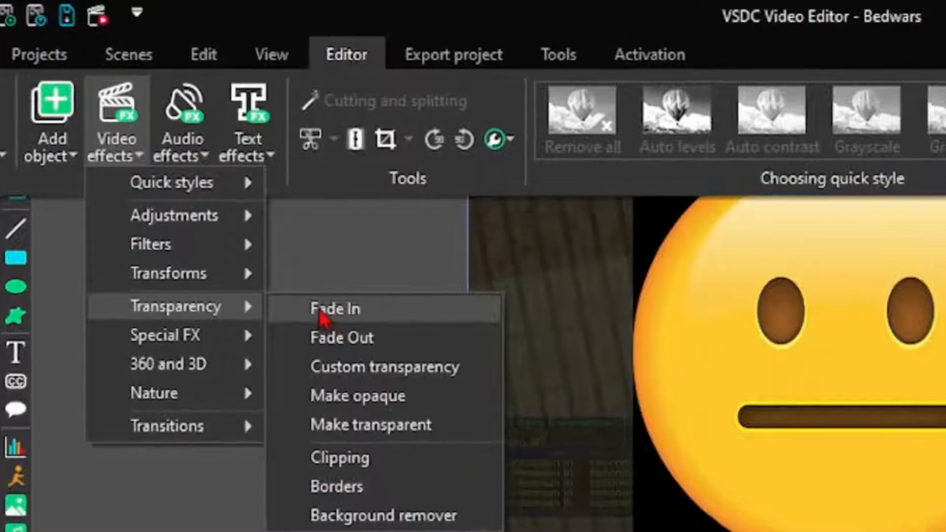
{"action": "left_click", "coordinate": [320, 313]}
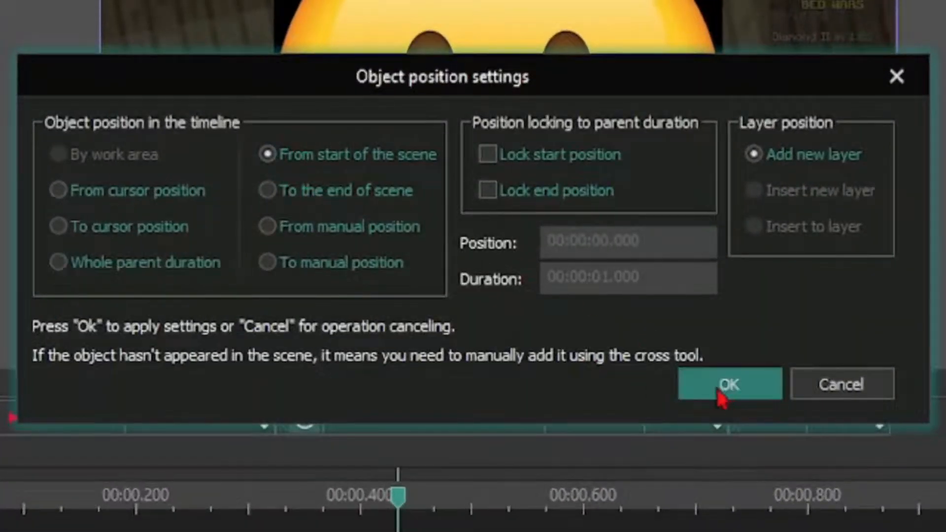
{"action": "left_click", "coordinate": [720, 389]}
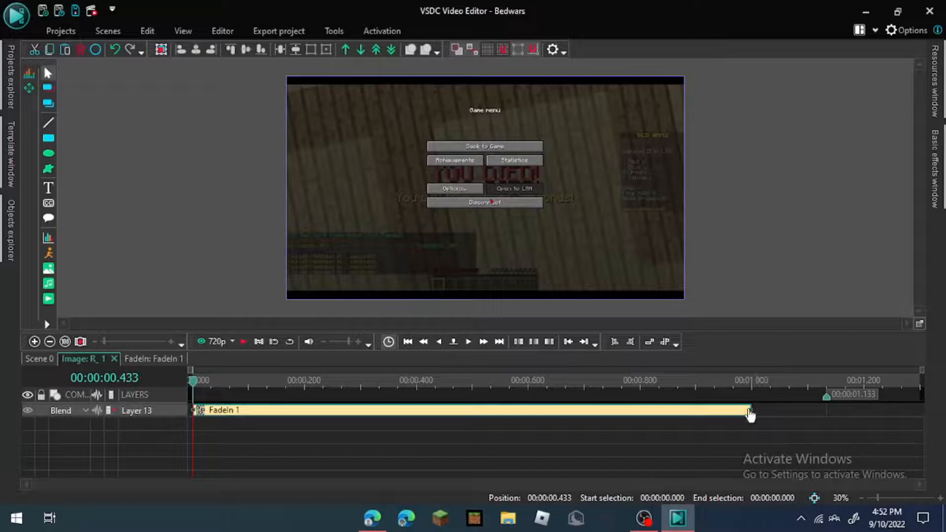
- Shorten the Fade In effect on the emoji image to 0.766 seconds and preview it
{"action": "left_click_drag", "start_coordinate": [750, 415], "coordinate": [620, 414]}
{"action": "key", "text": "space"}
- Show the Properties window for the Fade In effect
{"action": "left_click", "coordinate": [148, 30]}
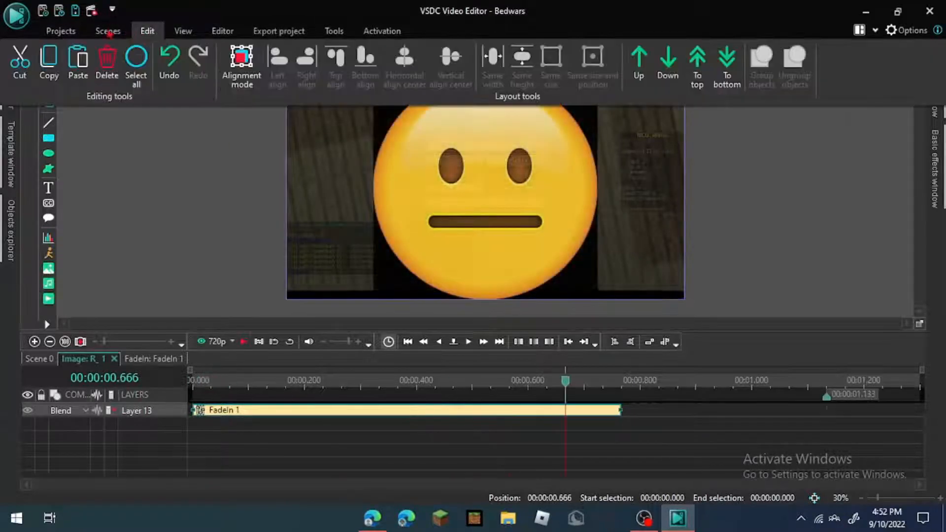
{"action": "left_click", "coordinate": [107, 30]}
{"action": "left_click", "coordinate": [188, 31]}
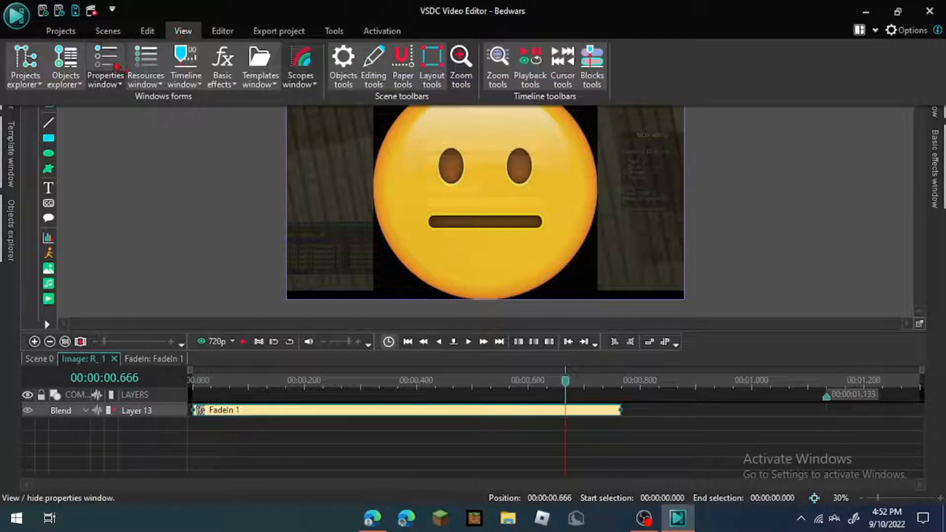
{"action": "left_click", "coordinate": [105, 64]}
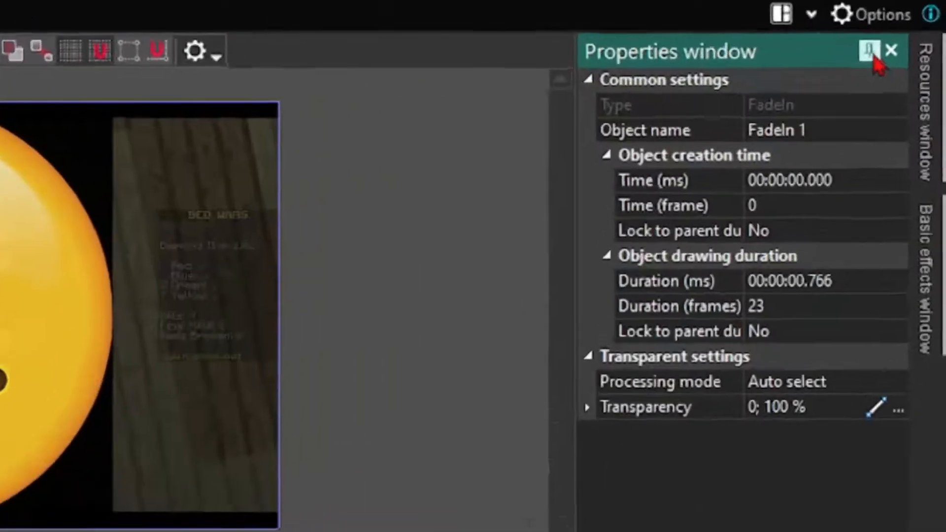
- Set the Fade In effect's initial transparency to 20 %, play the result and close its Properties window
{"action": "left_click", "coordinate": [905, 49]}
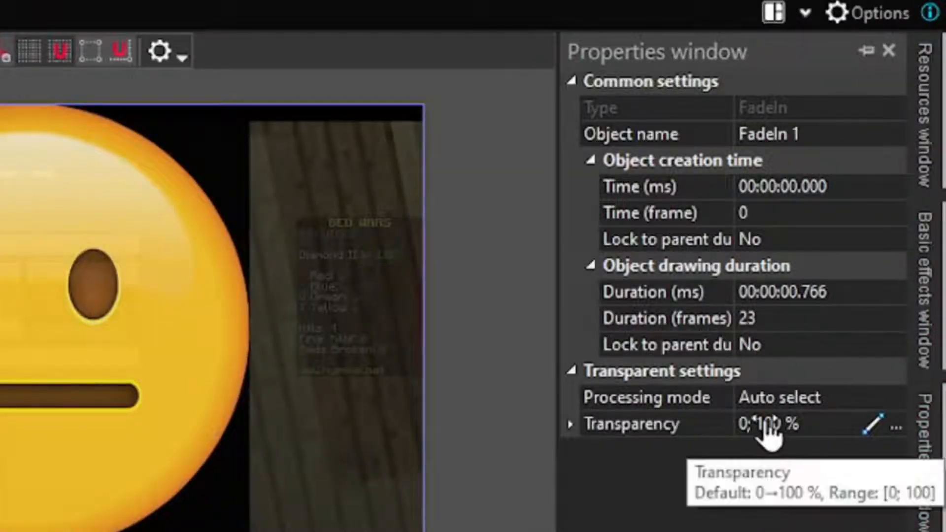
{"action": "double_click", "coordinate": [743, 425]}
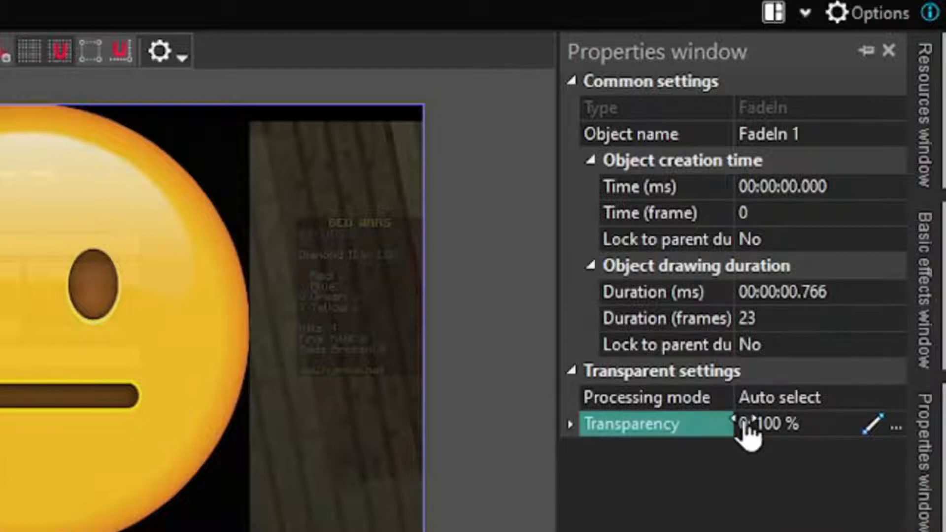
{"action": "left_click", "coordinate": [745, 425]}
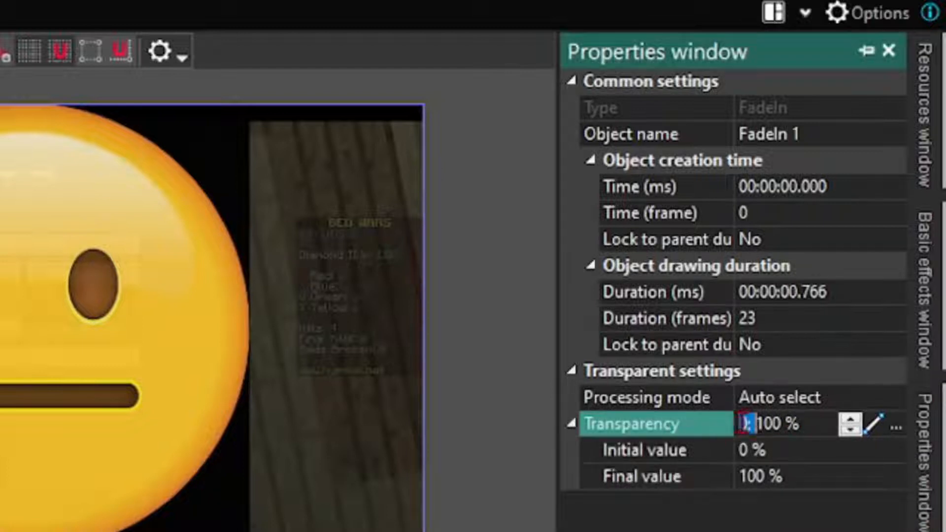
{"action": "key", "text": "Delete"}
{"action": "key", "text": "Delete"}
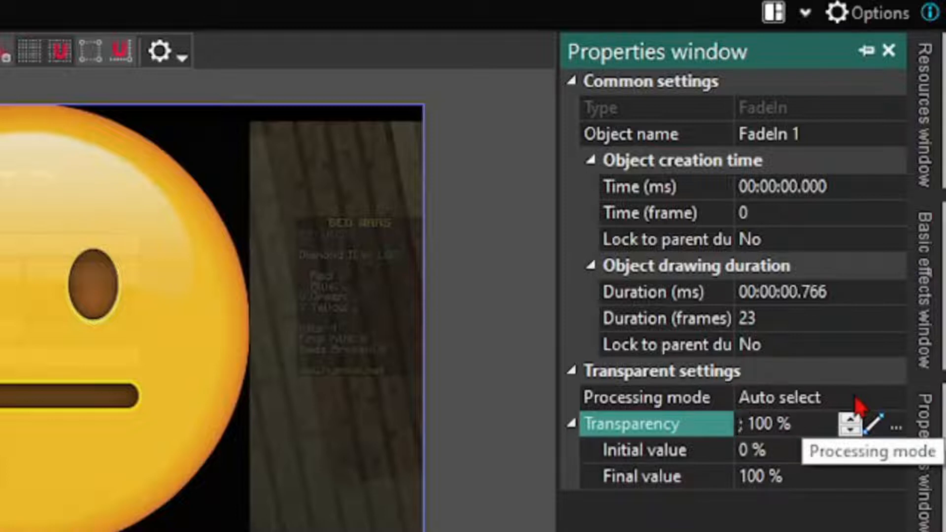
{"action": "type", "text": "20;"}
{"action": "key", "text": "Return"}
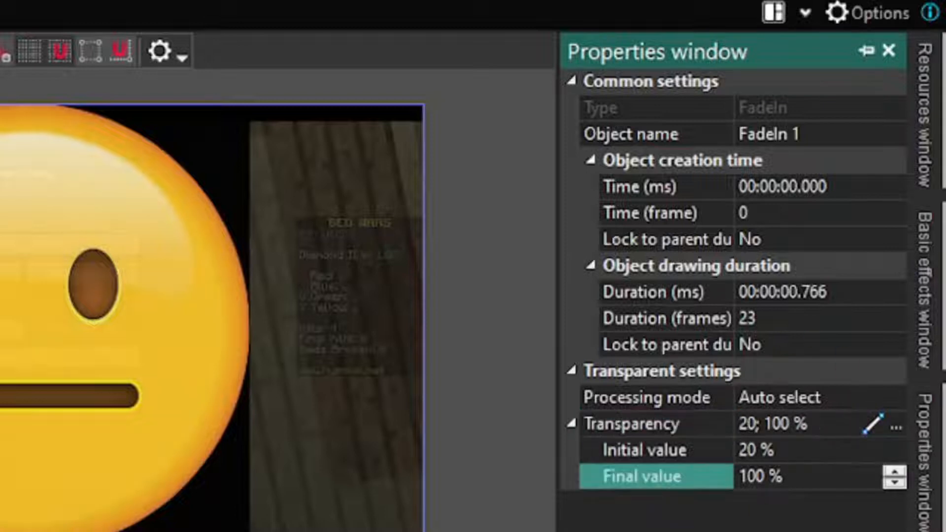
{"action": "key", "text": "space"}
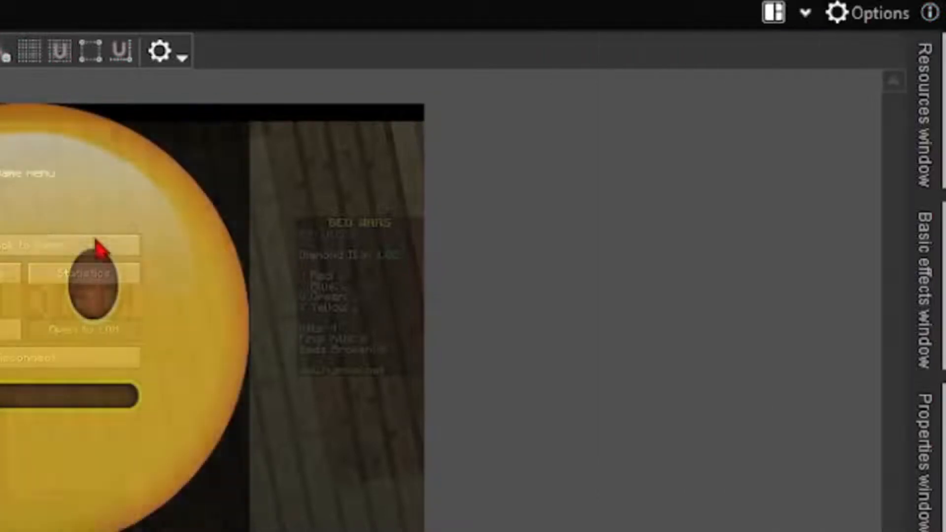
{"action": "mouse_move", "coordinate": [926, 450]}
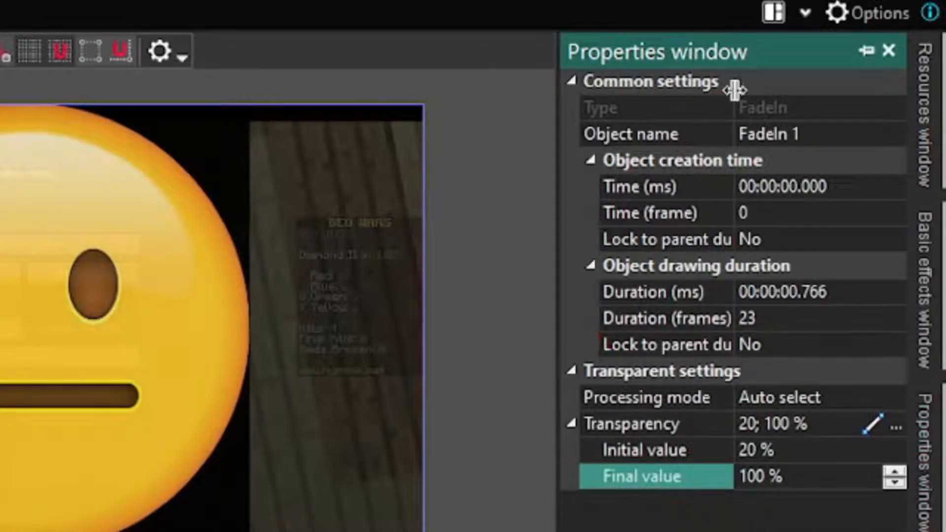
{"action": "left_click", "coordinate": [889, 51]}
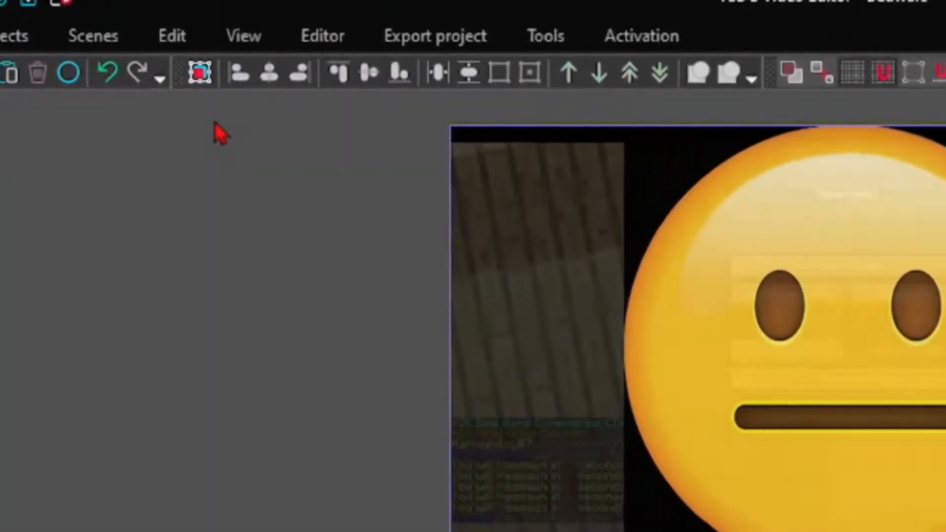
- Add a Grayscale video effect to the emoji image on a new layer above the Fade In effect
{"action": "left_click", "coordinate": [157, 38]}
{"action": "left_click", "coordinate": [198, 35]}
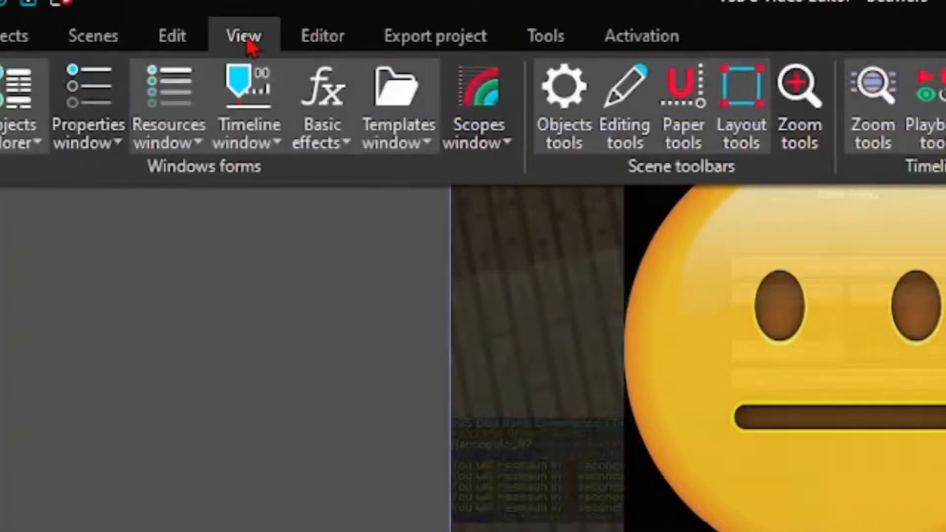
{"action": "left_click", "coordinate": [323, 36]}
{"action": "left_click", "coordinate": [80, 114]}
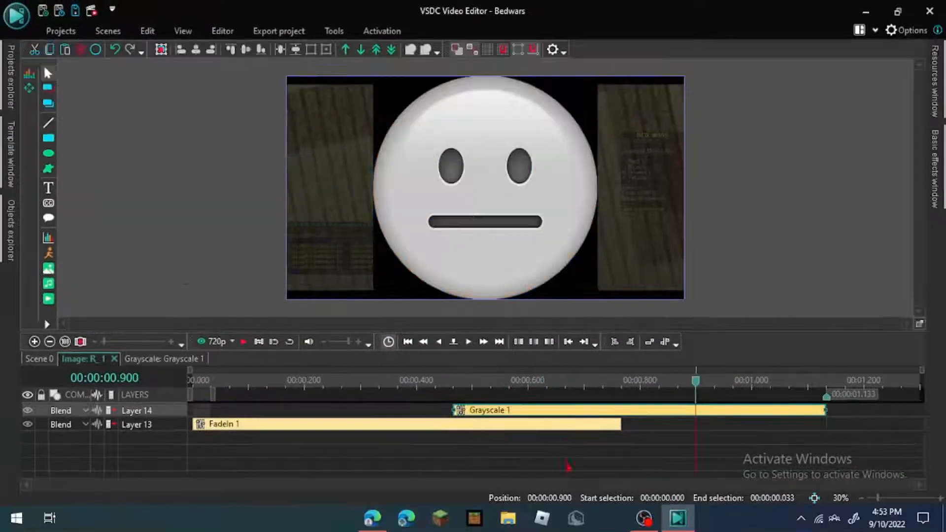
- Look at the available video effects and return the main scene's playhead to 00:00:00.000
{"action": "left_click", "coordinate": [223, 30]}
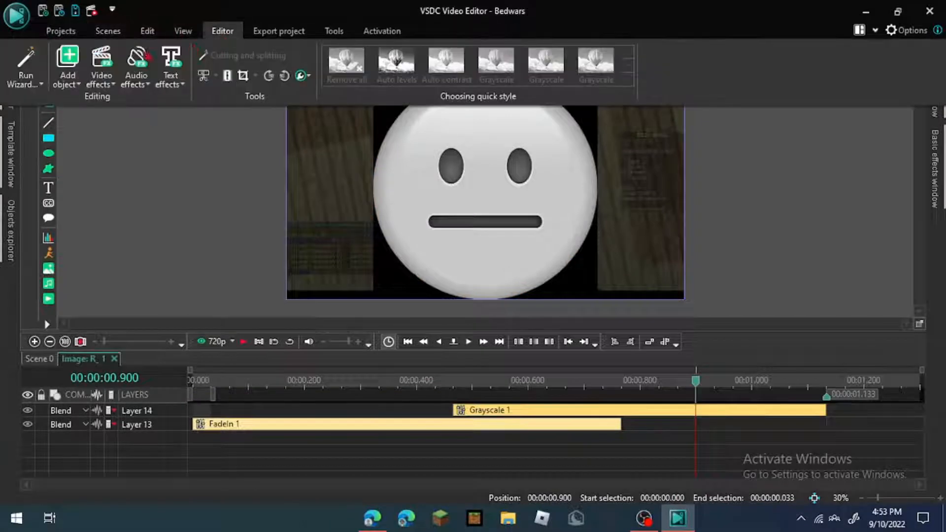
{"action": "left_click", "coordinate": [101, 73]}
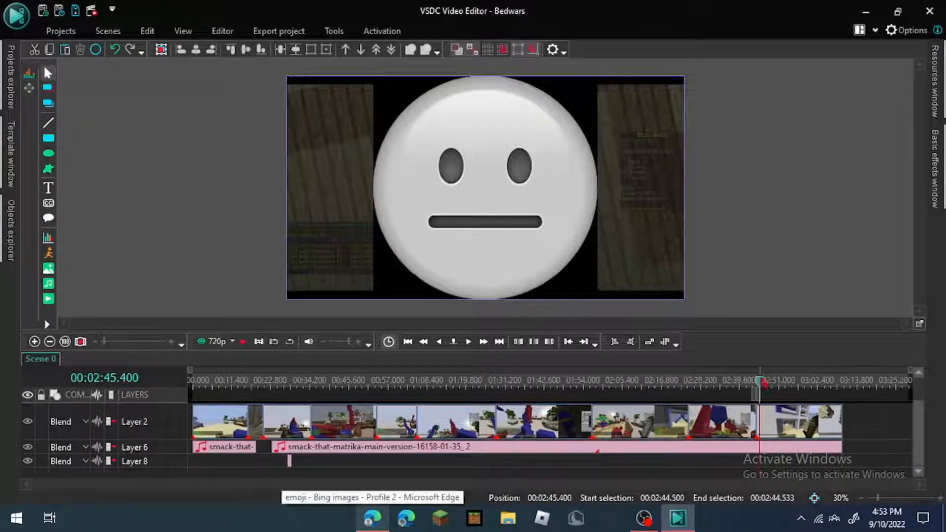
{"action": "left_click_drag", "start_coordinate": [763, 385], "coordinate": [192, 384]}
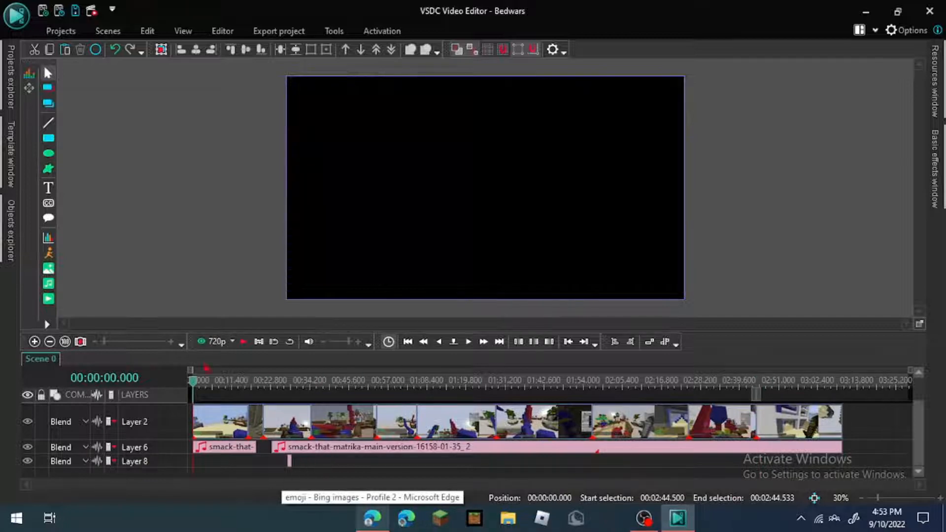
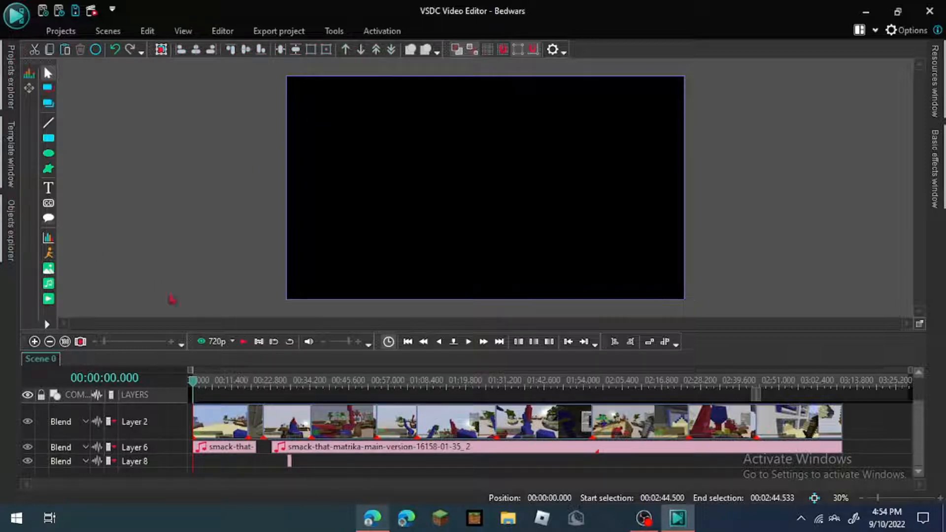
- Insert a "Hello world!" text object from the cursor position at 00:00:34.666 on a new layer, over the gameplay clip starting there
{"action": "left_click", "coordinate": [335, 423]}
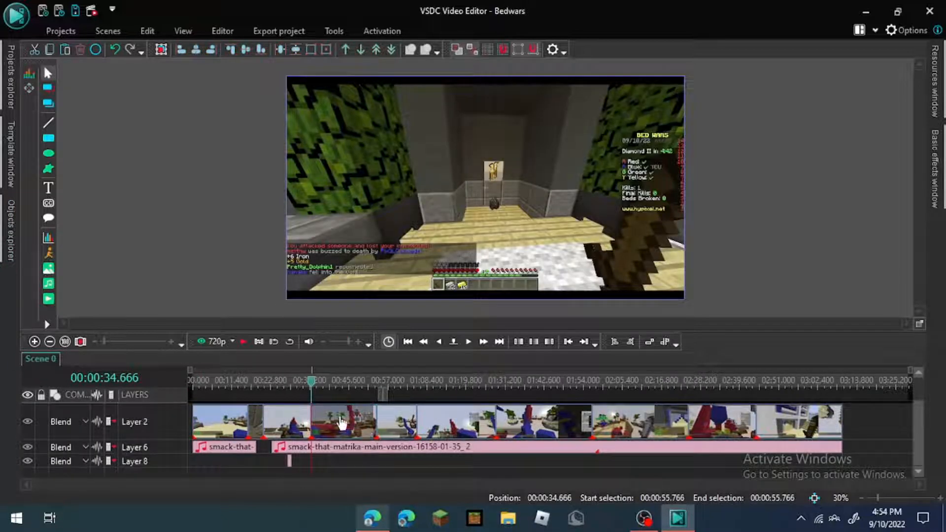
{"action": "left_click", "coordinate": [123, 359]}
{"action": "left_click", "coordinate": [37, 359]}
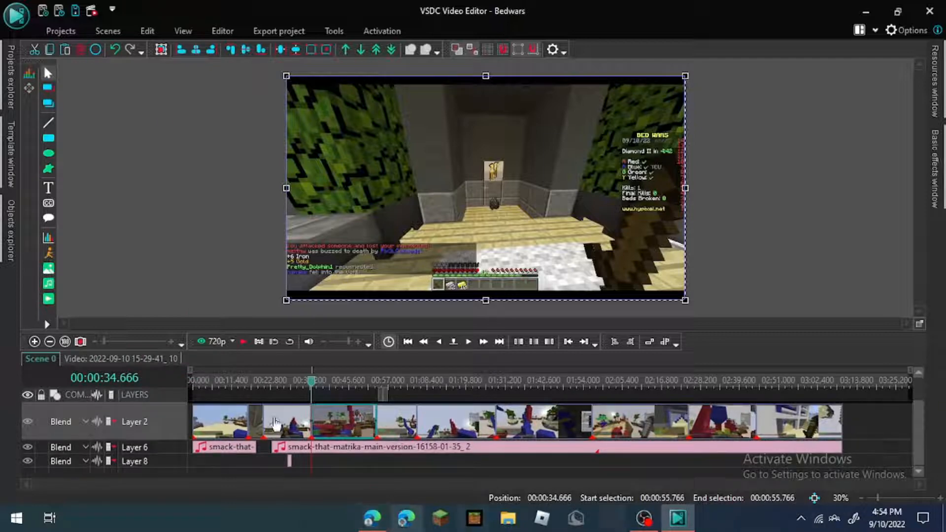
{"action": "left_click", "coordinate": [148, 25]}
{"action": "left_click", "coordinate": [183, 30]}
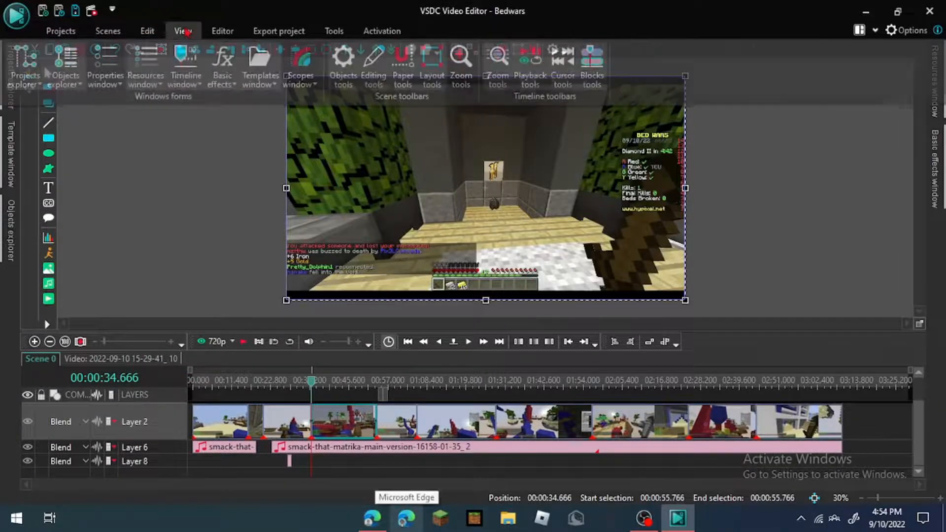
{"action": "left_click", "coordinate": [221, 30]}
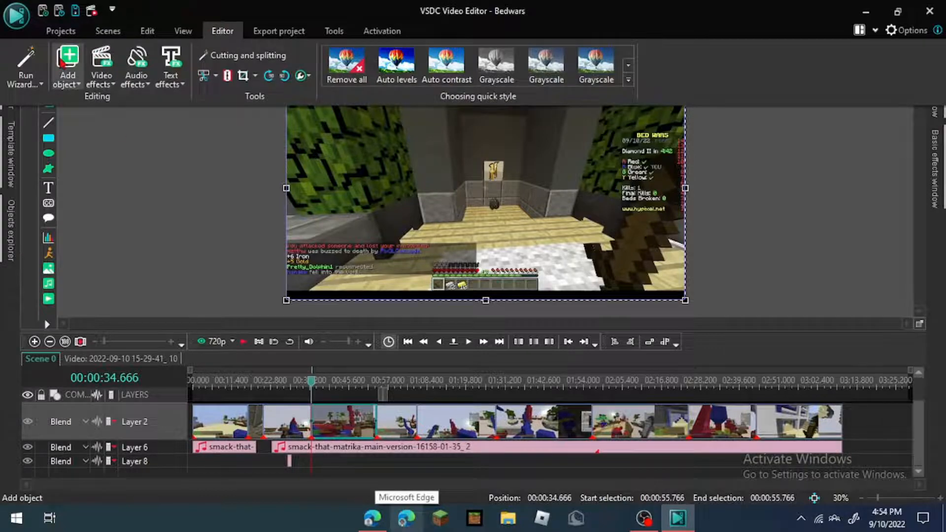
{"action": "left_click", "coordinate": [64, 64]}
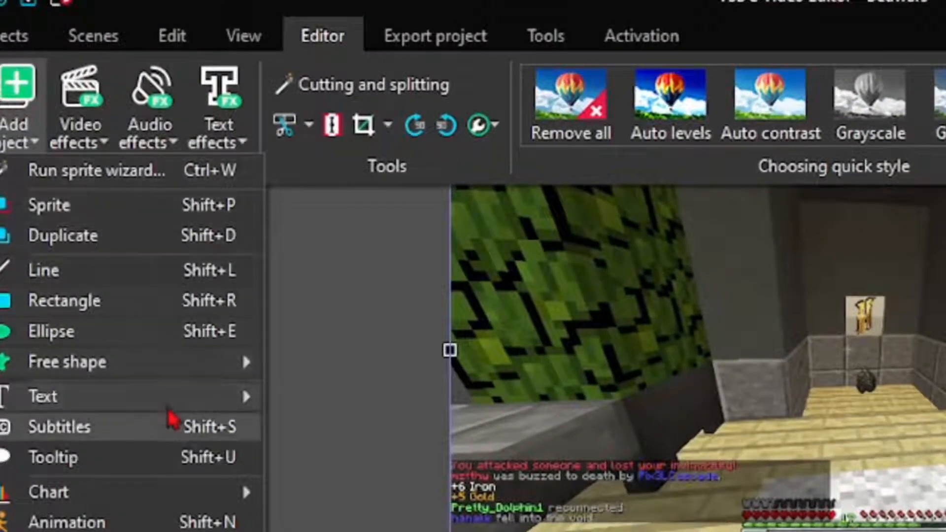
{"action": "mouse_move", "coordinate": [158, 402]}
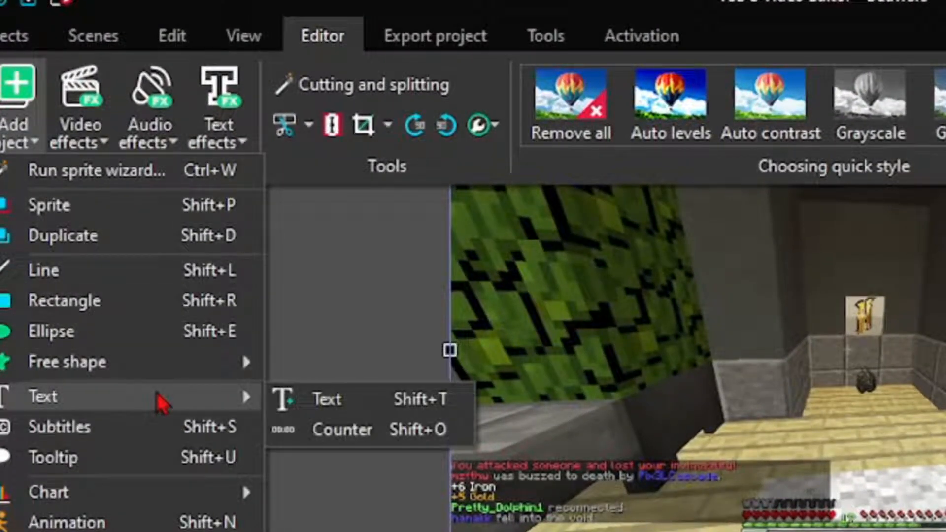
{"action": "left_click", "coordinate": [316, 409]}
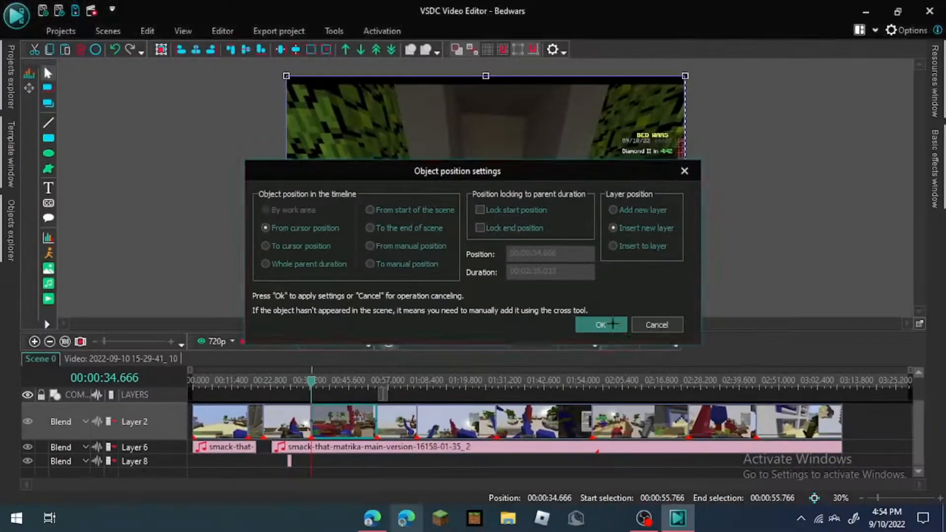
{"action": "left_click", "coordinate": [625, 340]}
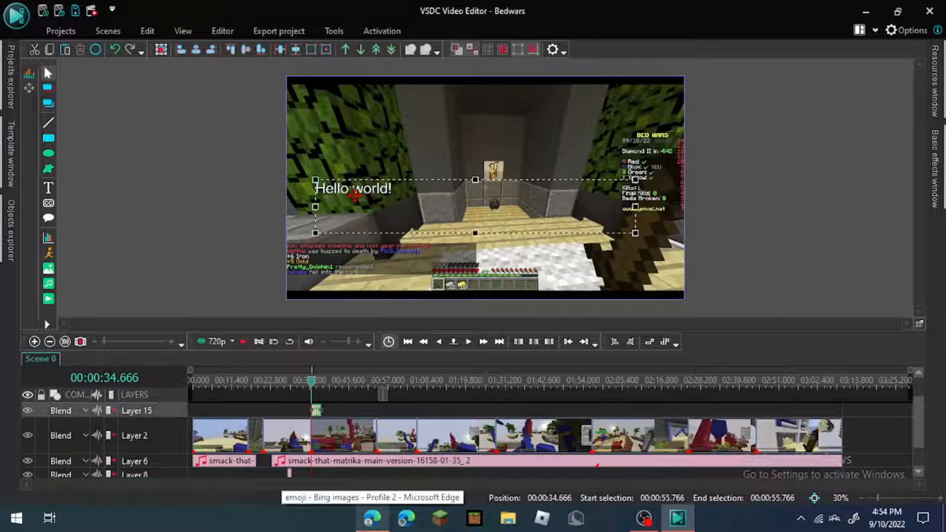
- Move the "Hello world!" text to the lower part of the frame, reduce its box height and play that section
{"action": "left_click_drag", "start_coordinate": [357, 188], "coordinate": [369, 238]}
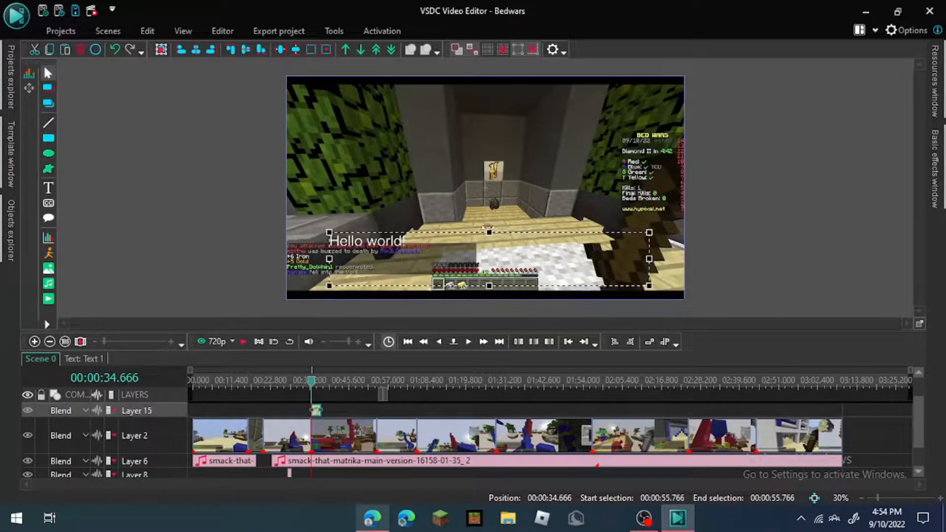
{"action": "left_click_drag", "start_coordinate": [489, 230], "coordinate": [489, 258]}
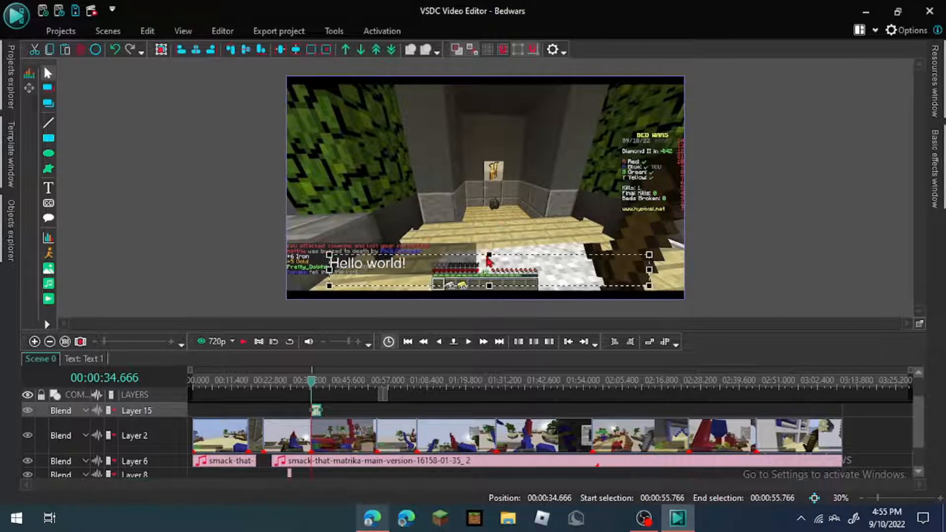
{"action": "left_click", "coordinate": [862, 197]}
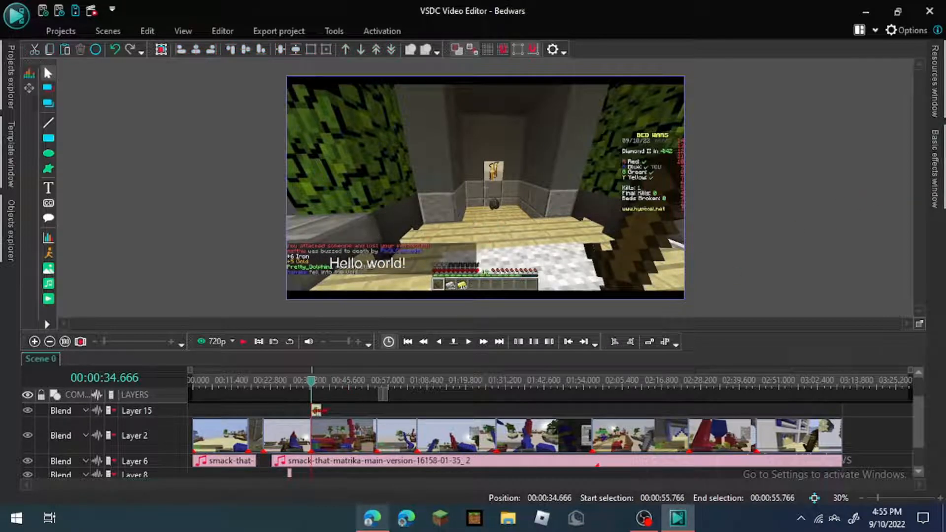
{"action": "key", "text": "space"}
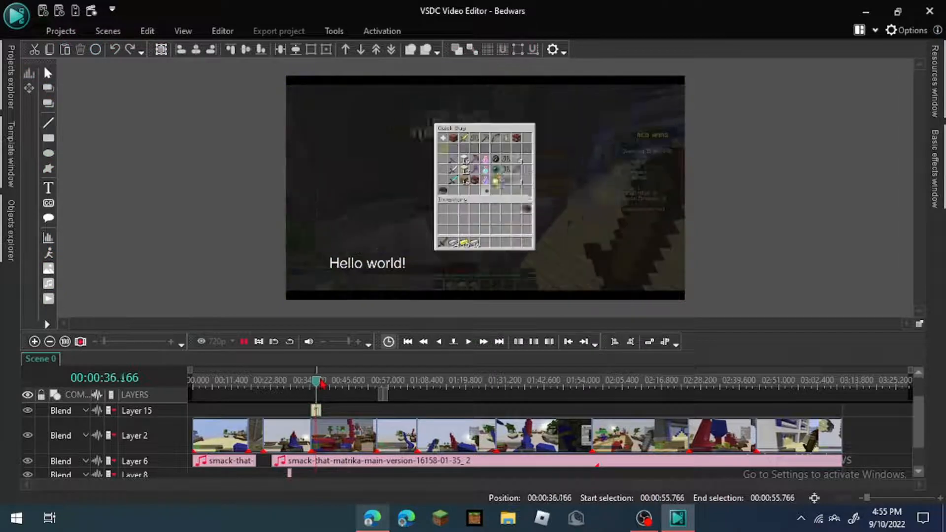
- Select the "Hello world!" text object on Layer 15 and set its font to Impact
{"action": "left_click", "coordinate": [316, 410]}
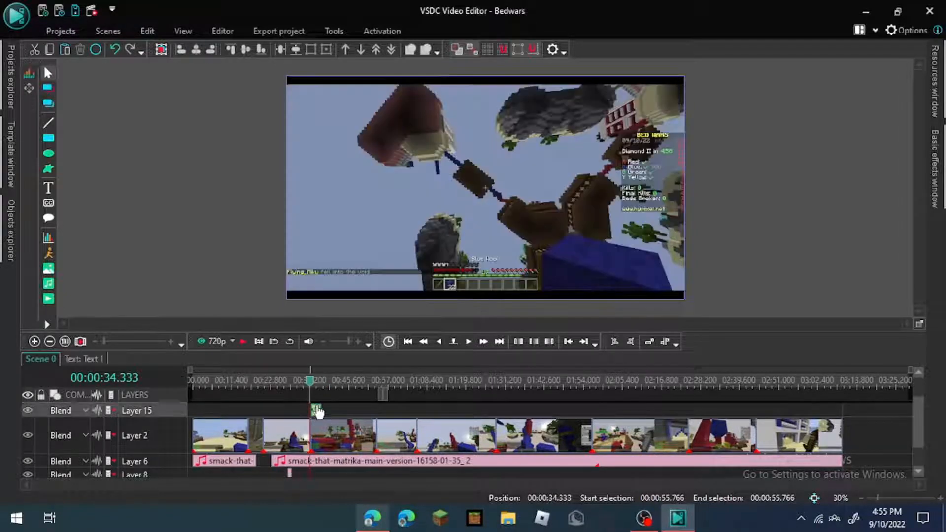
{"action": "left_click", "coordinate": [217, 32]}
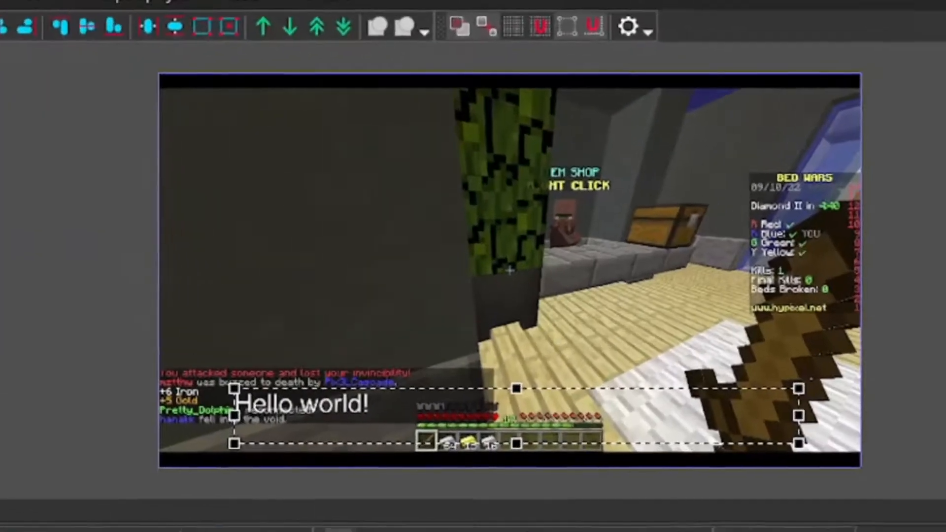
{"action": "left_click", "coordinate": [223, 32]}
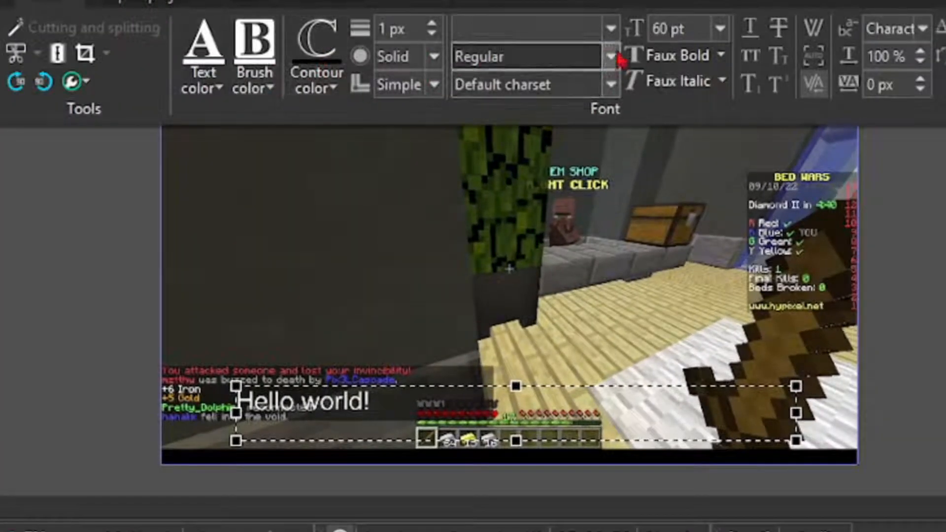
{"action": "left_click", "coordinate": [611, 29]}
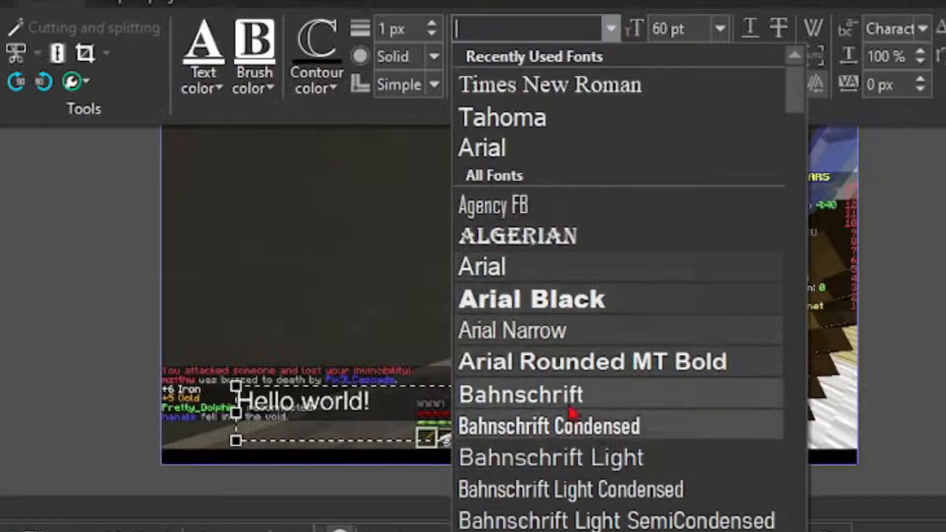
{"action": "scroll", "coordinate": [574, 420], "scroll_direction": "down", "scroll_amount": 5}
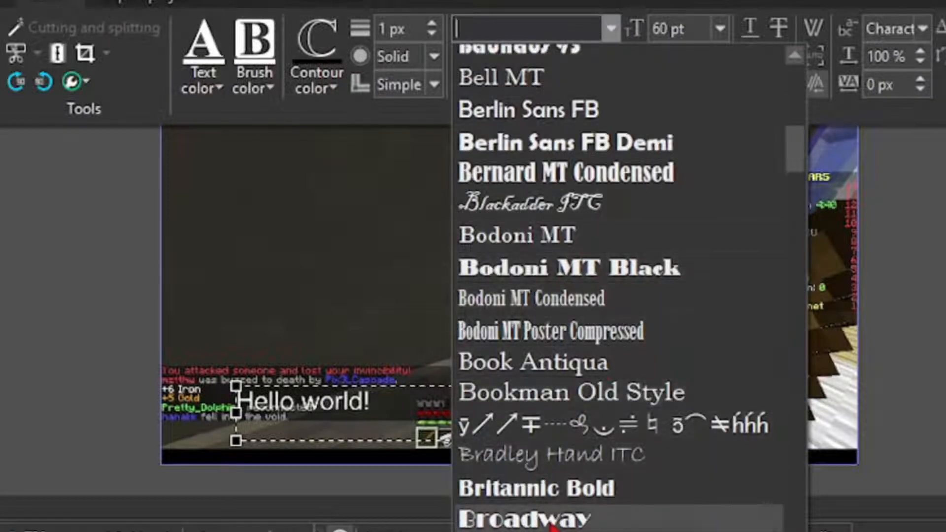
{"action": "scroll", "coordinate": [539, 460], "scroll_direction": "up", "scroll_amount": 5}
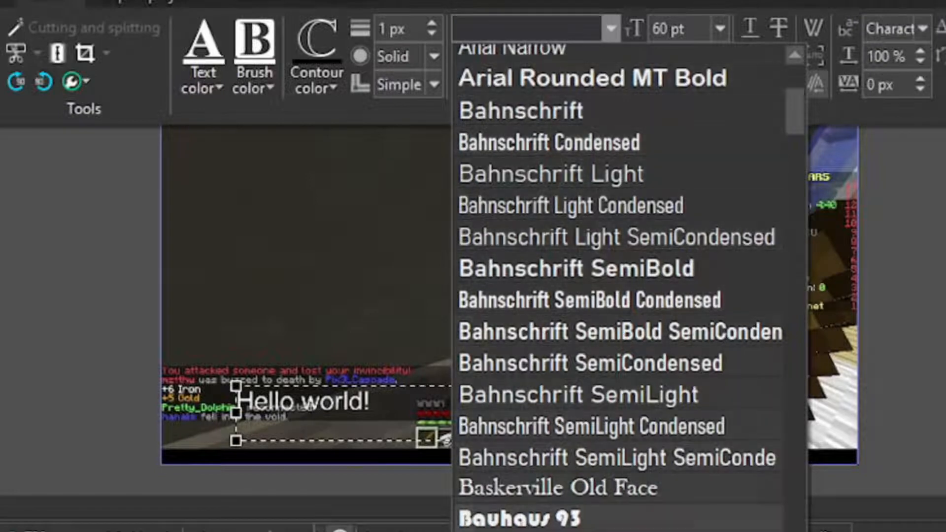
{"action": "scroll", "coordinate": [630, 241], "scroll_direction": "down", "scroll_amount": 18}
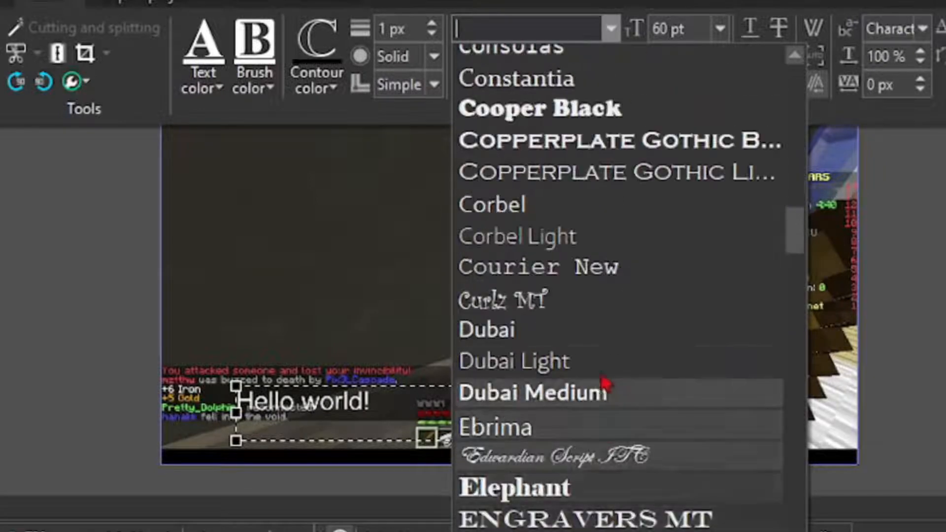
{"action": "scroll", "coordinate": [645, 239], "scroll_direction": "down", "scroll_amount": 3}
{"action": "scroll", "coordinate": [646, 239], "scroll_direction": "down", "scroll_amount": 7}
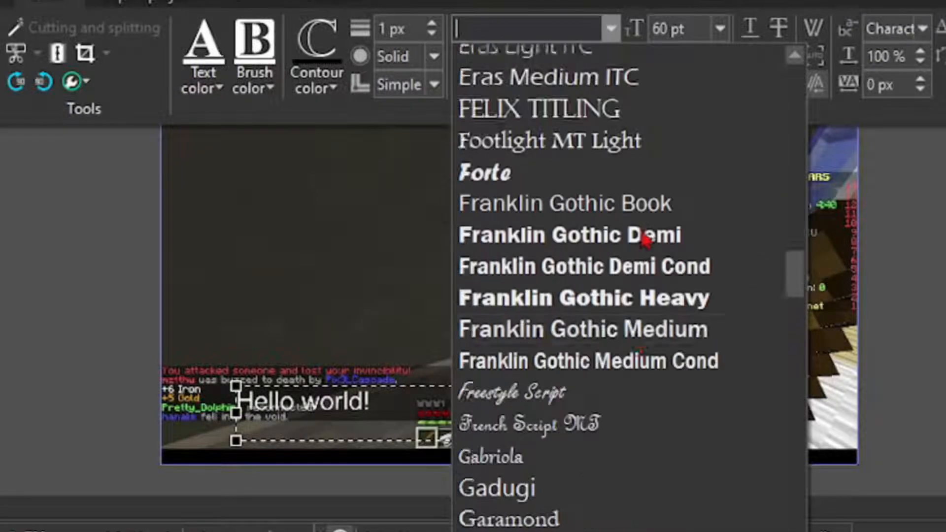
{"action": "scroll", "coordinate": [619, 485], "scroll_direction": "down", "scroll_amount": 3}
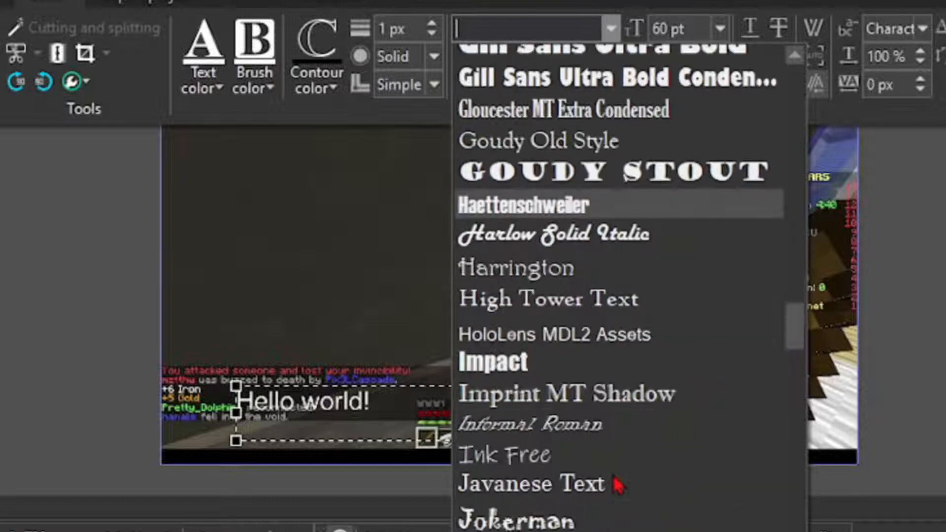
{"action": "left_click", "coordinate": [535, 362]}
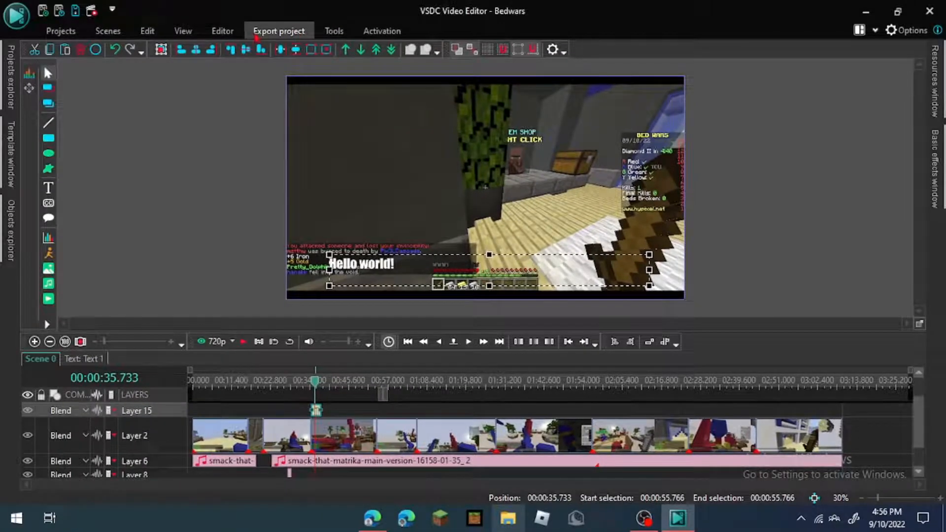
- Raise the contour colour's opacity for the "Hello world!" text and inspect the outline up close
{"action": "left_click", "coordinate": [257, 33]}
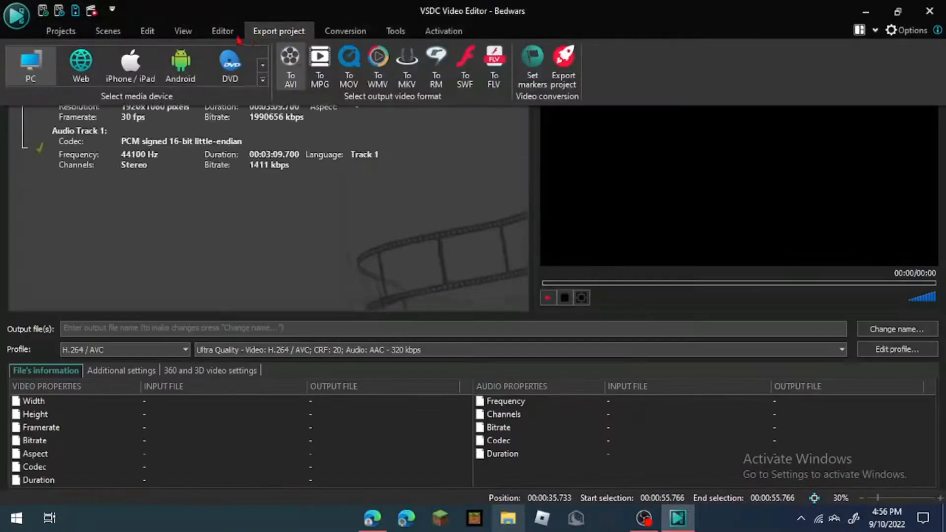
{"action": "left_click", "coordinate": [225, 32]}
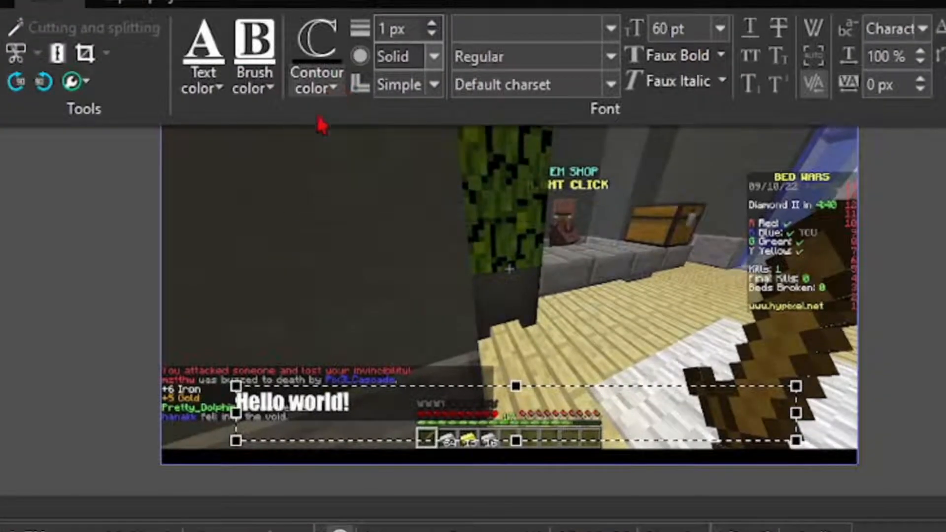
{"action": "left_click", "coordinate": [332, 89]}
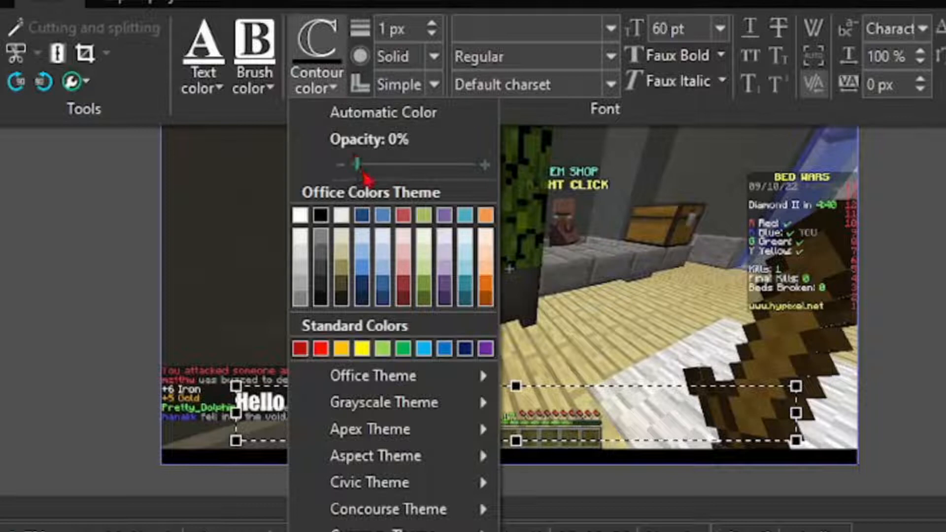
{"action": "left_click_drag", "start_coordinate": [358, 167], "coordinate": [405, 170]}
{"action": "left_click", "coordinate": [538, 167]}
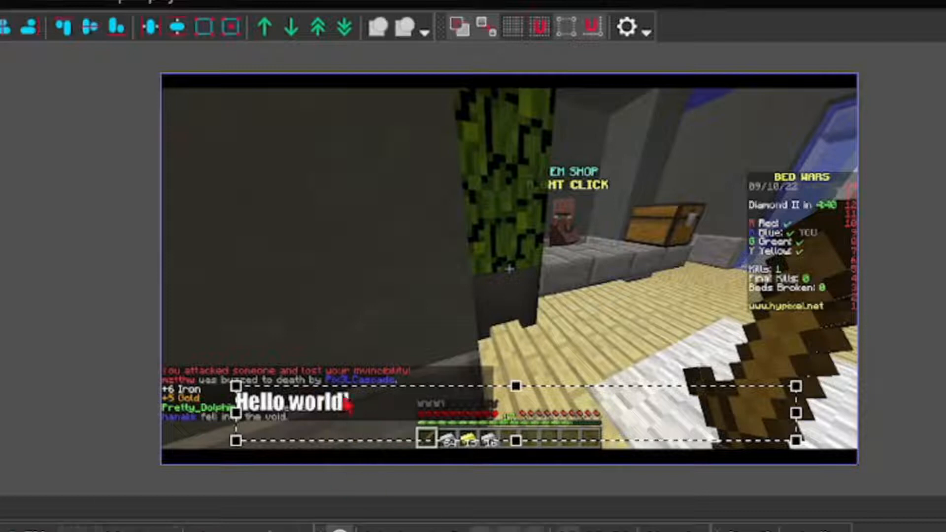
{"action": "scroll", "coordinate": [741, 359], "scroll_direction": "up", "scroll_amount": 5}
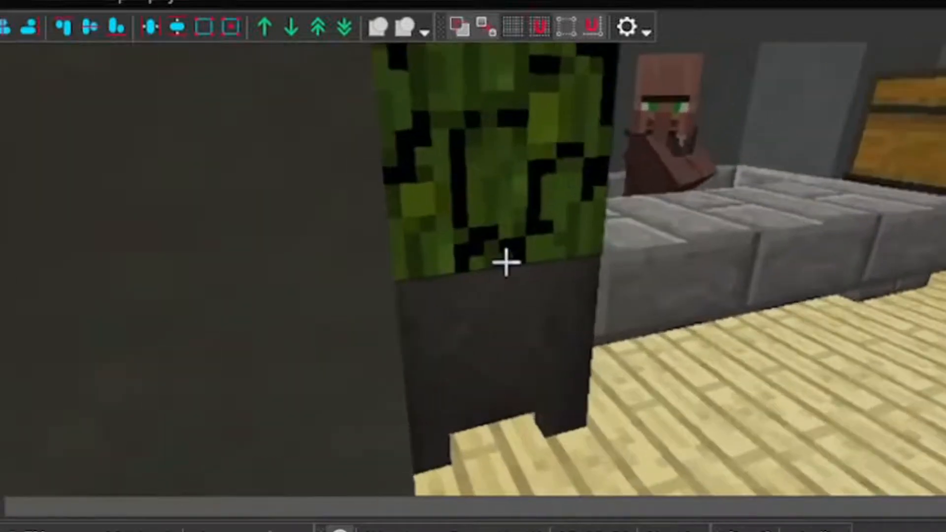
{"action": "scroll", "coordinate": [507, 261], "scroll_direction": "down", "scroll_amount": 5}
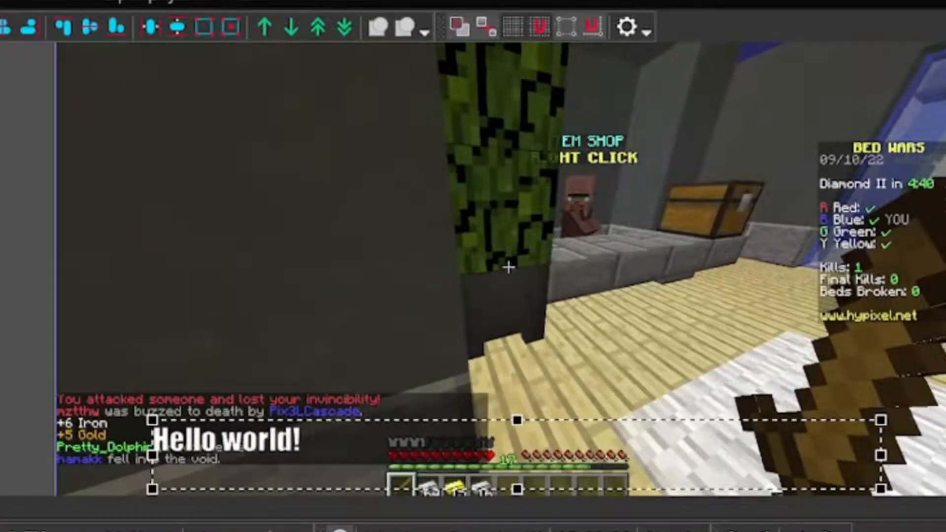
{"action": "scroll", "coordinate": [508, 266], "scroll_direction": "down", "scroll_amount": 3}
{"action": "scroll", "coordinate": [509, 267], "scroll_direction": "up", "scroll_amount": 1}
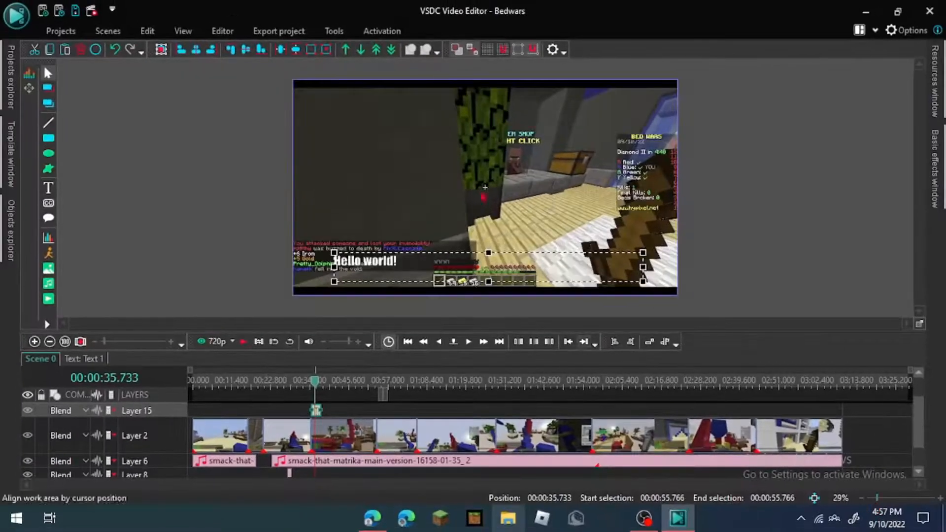
- Set the contour thickness of the "Hello world!" text to 6 px
{"action": "left_click", "coordinate": [278, 30]}
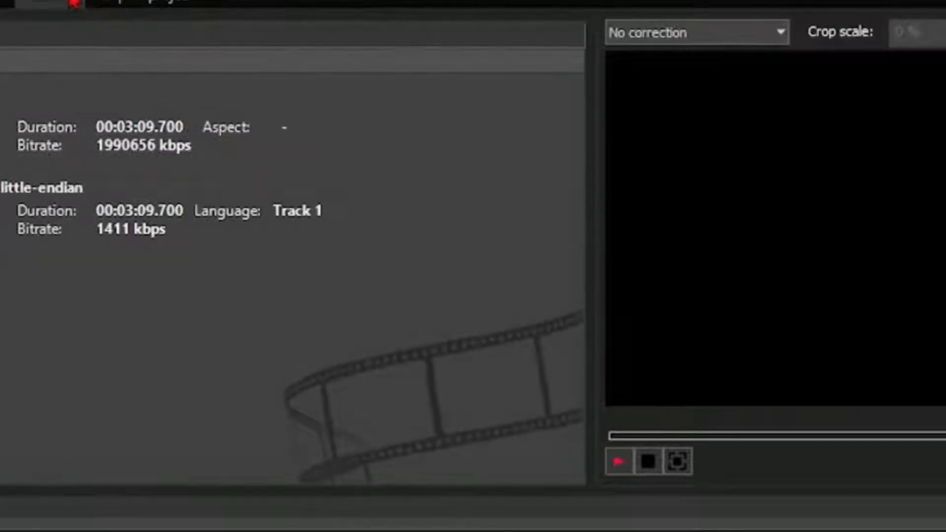
{"action": "left_click", "coordinate": [73, 2]}
{"action": "left_click", "coordinate": [40, 3]}
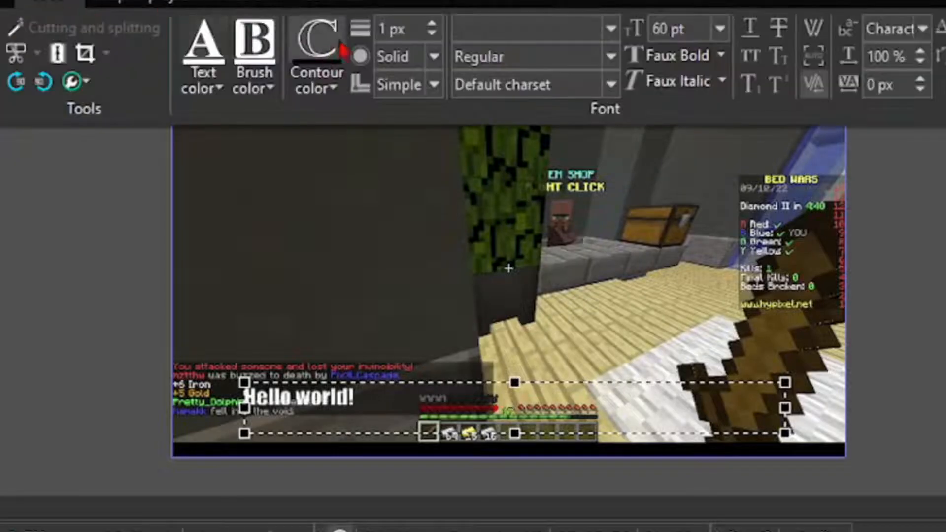
{"action": "left_click", "coordinate": [431, 23]}
{"action": "left_click", "coordinate": [432, 24]}
{"action": "left_click", "coordinate": [431, 23]}
{"action": "left_click", "coordinate": [432, 23]}
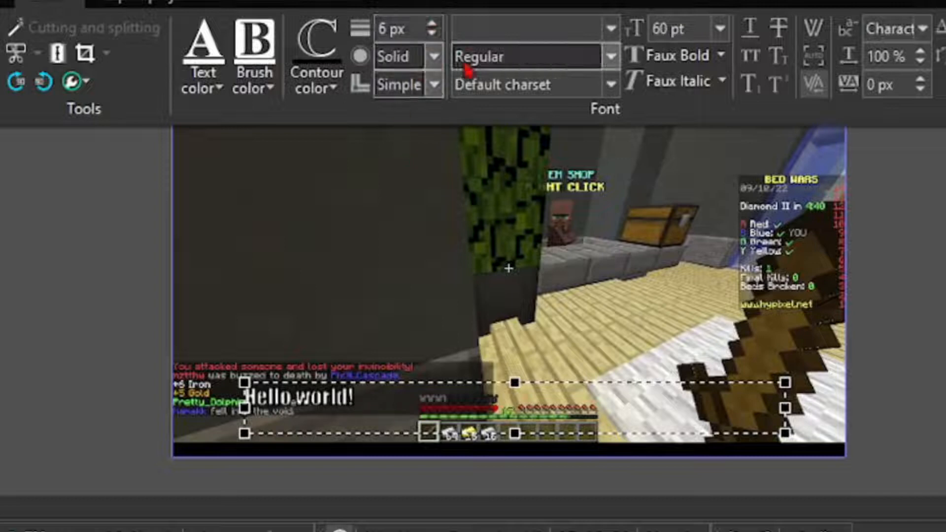
- Check the available text colours and increase the contour thickness of the "Hello world!" text to 8 px
{"action": "right_click", "coordinate": [353, 0]}
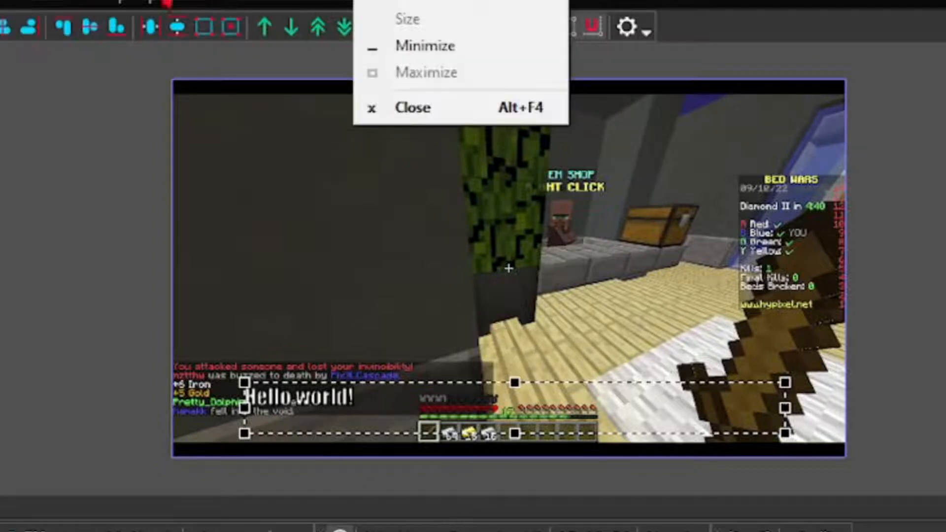
{"action": "left_click", "coordinate": [43, 2]}
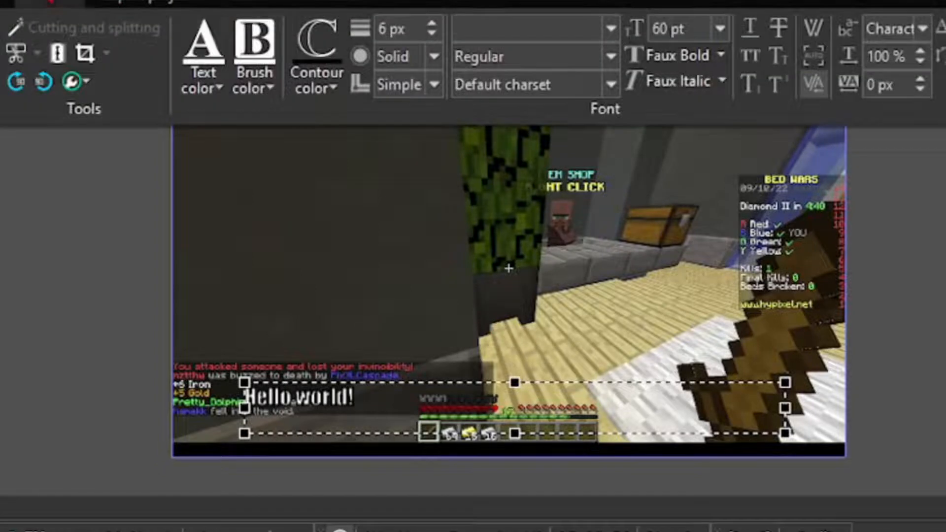
{"action": "left_click", "coordinate": [195, 86]}
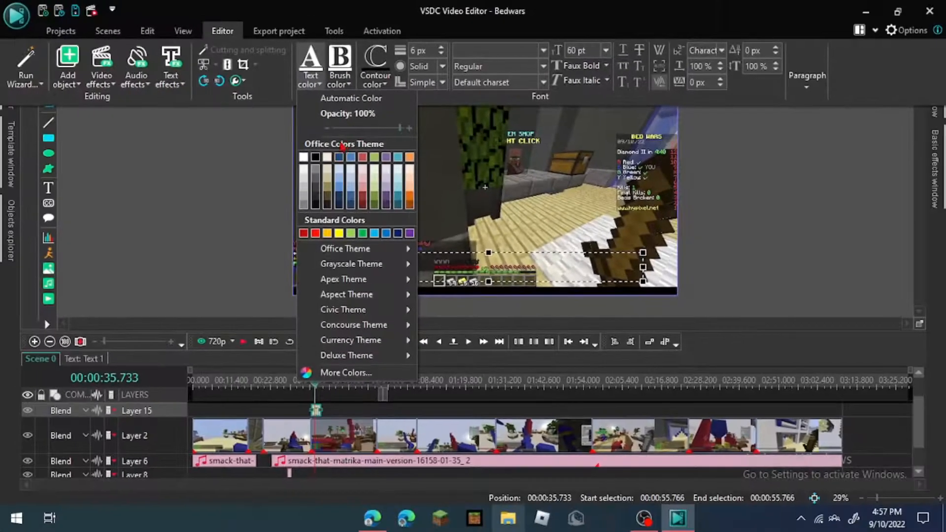
{"action": "left_click", "coordinate": [64, 2]}
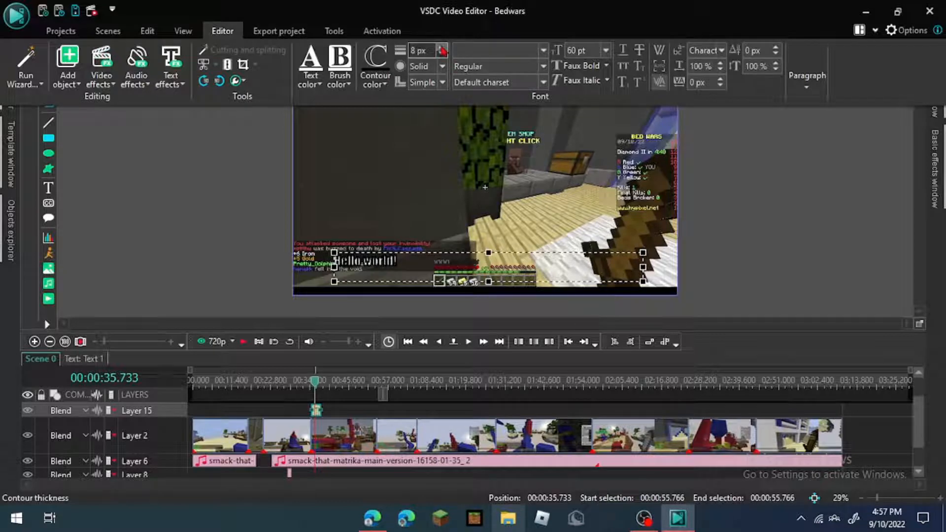
- Check the font style choices, try a faux bold weight of 78%, and set the "Hello world!" text's weight to Semibold
{"action": "left_click", "coordinate": [543, 66]}
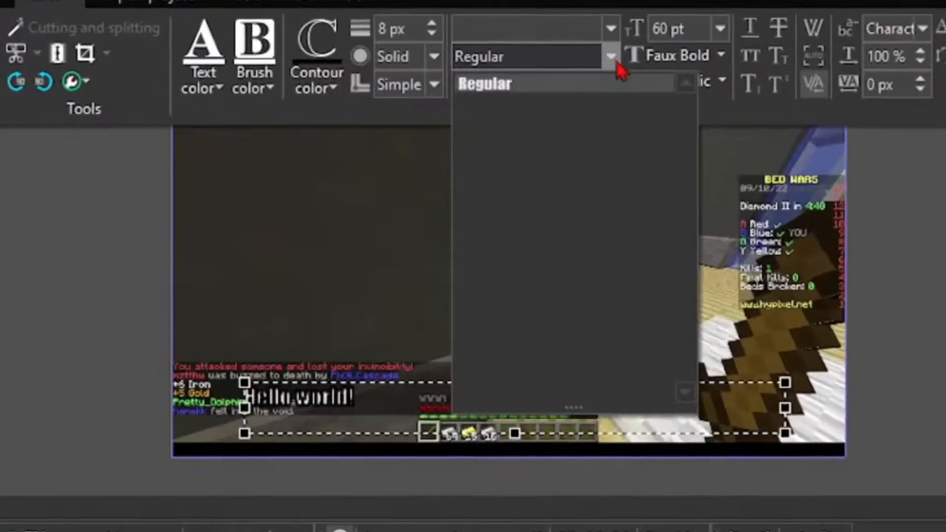
{"action": "left_click", "coordinate": [329, 121]}
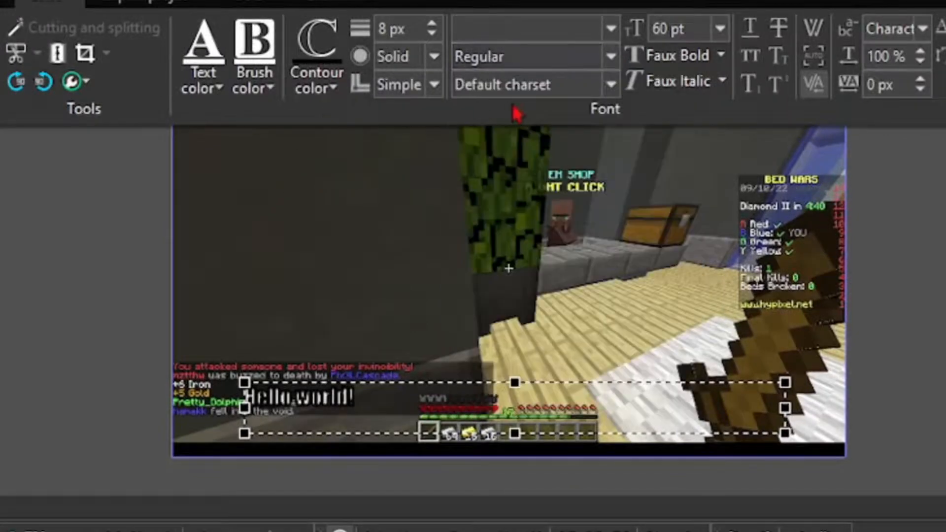
{"action": "left_click", "coordinate": [719, 65]}
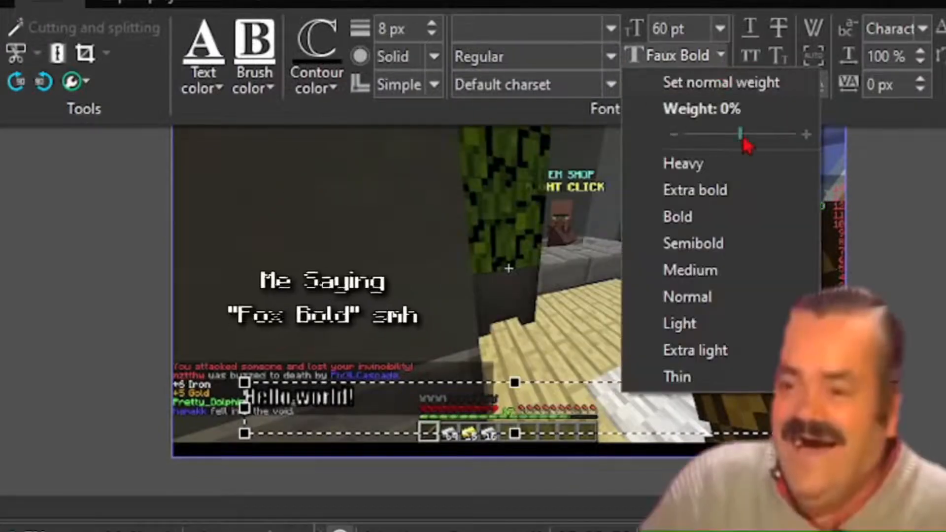
{"action": "left_click_drag", "start_coordinate": [741, 135], "coordinate": [787, 147]}
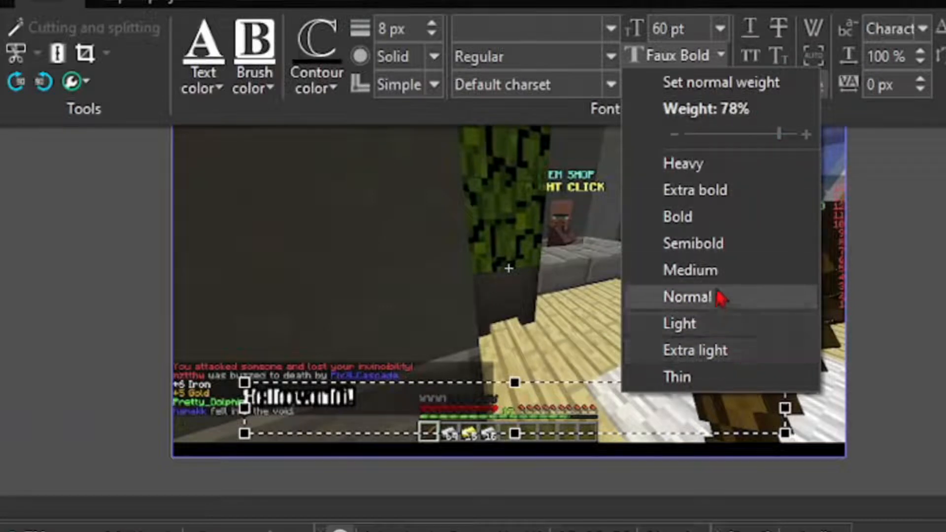
{"action": "left_click", "coordinate": [728, 244]}
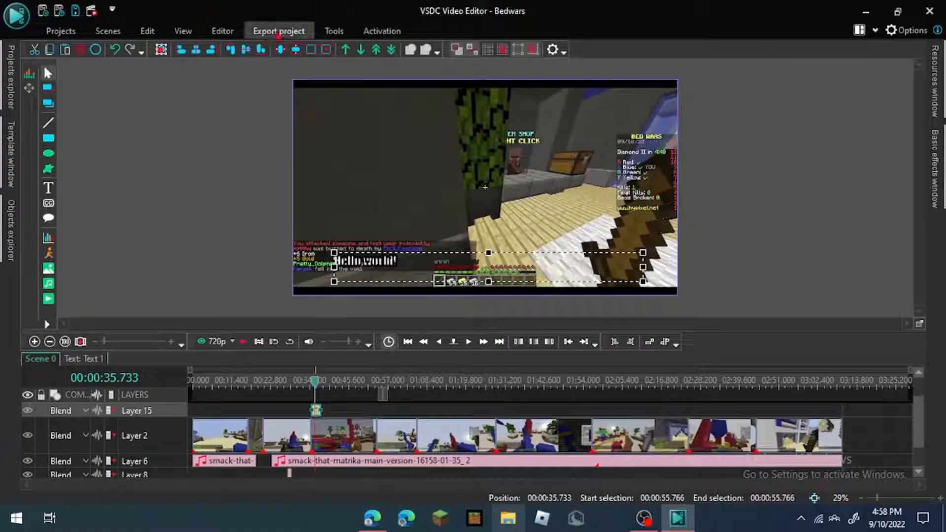
- Set the font size of the "Hello world!" text to 144 pt
{"action": "left_click", "coordinate": [278, 32]}
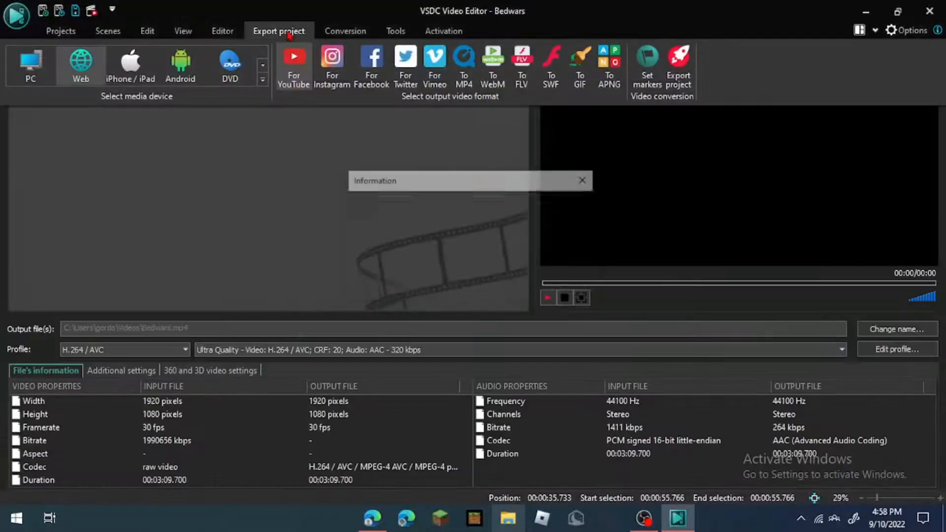
{"action": "left_click", "coordinate": [228, 32]}
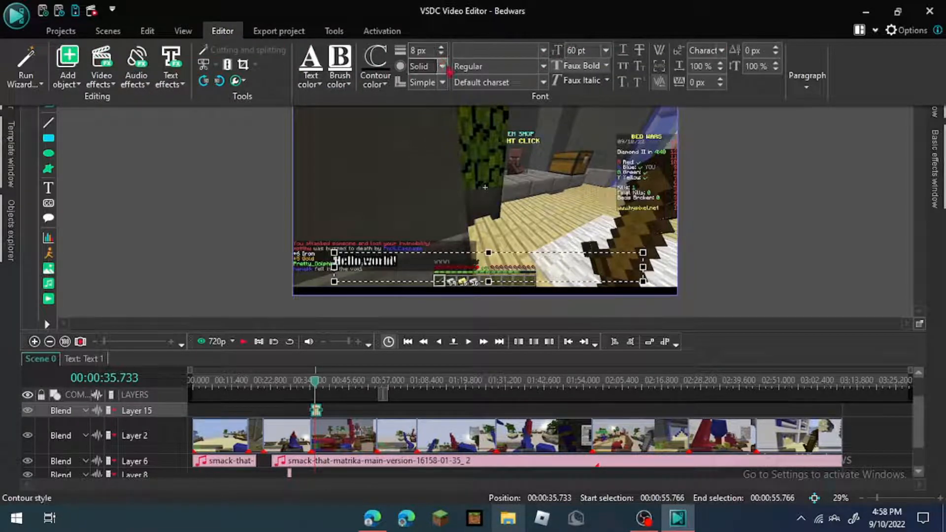
{"action": "left_click", "coordinate": [607, 52]}
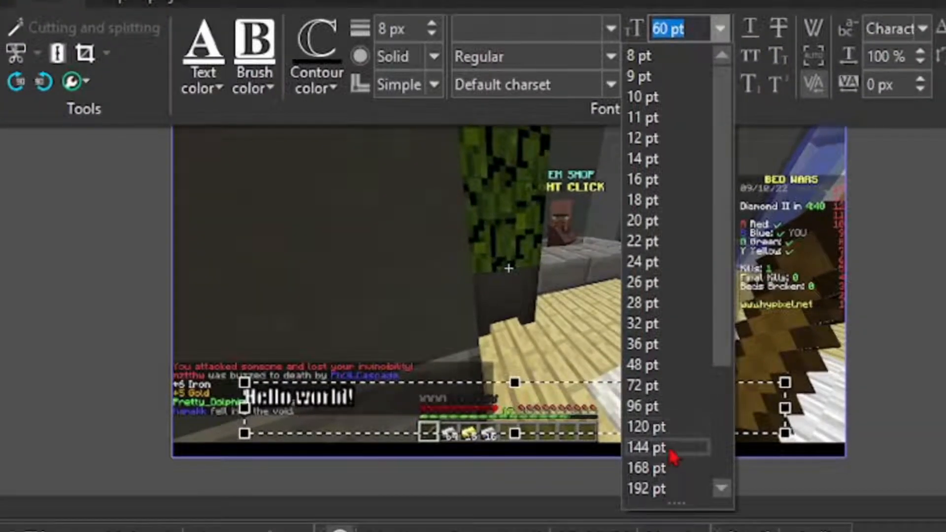
{"action": "left_click", "coordinate": [564, 290]}
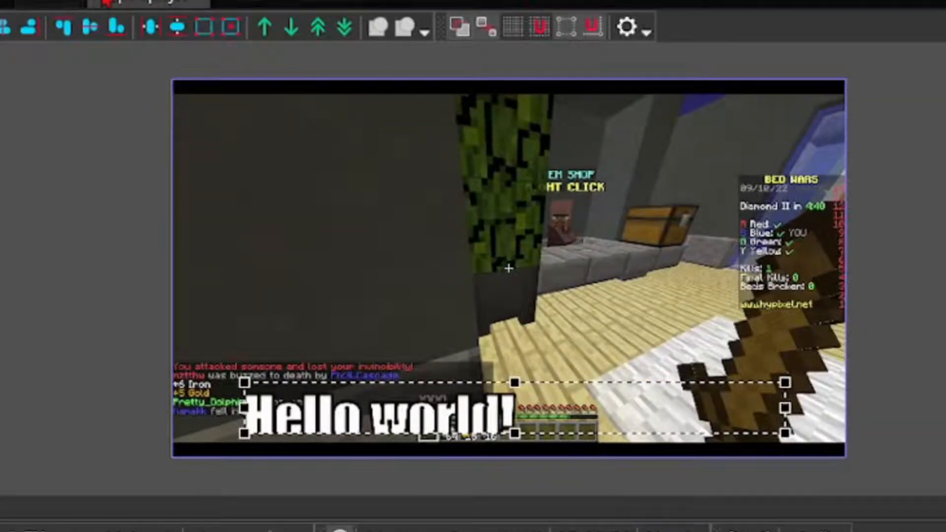
- Try a font size of 72 pt on the "Hello world!" text and settle on 96 pt
{"action": "left_click", "coordinate": [132, 5]}
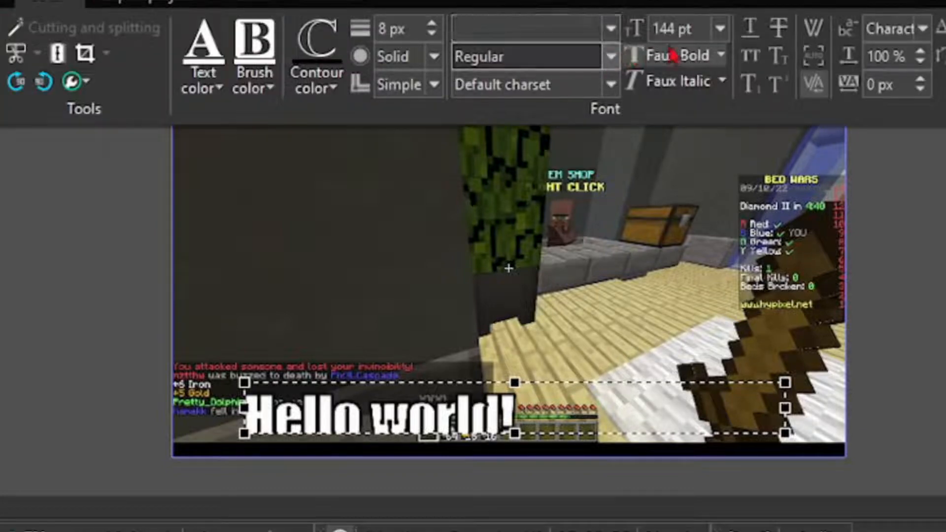
{"action": "left_click", "coordinate": [720, 27]}
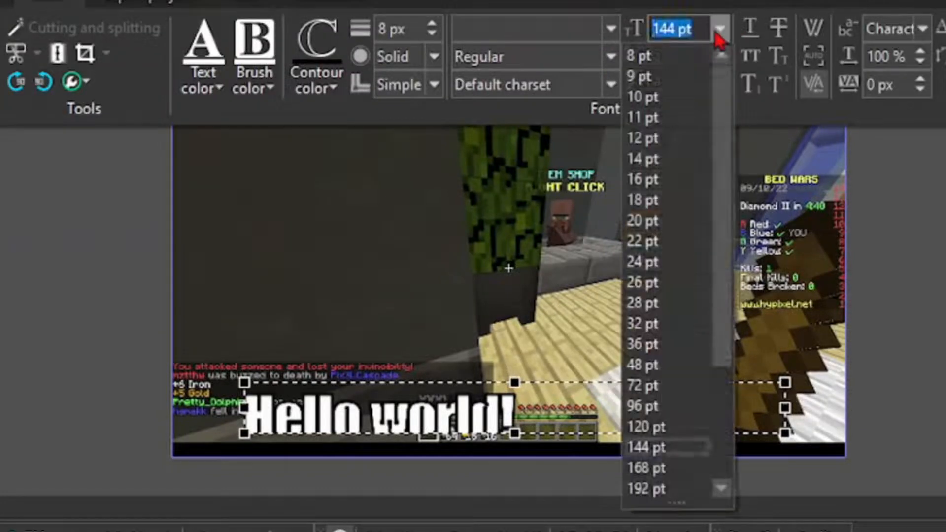
{"action": "left_click", "coordinate": [666, 390]}
{"action": "left_click", "coordinate": [62, 4]}
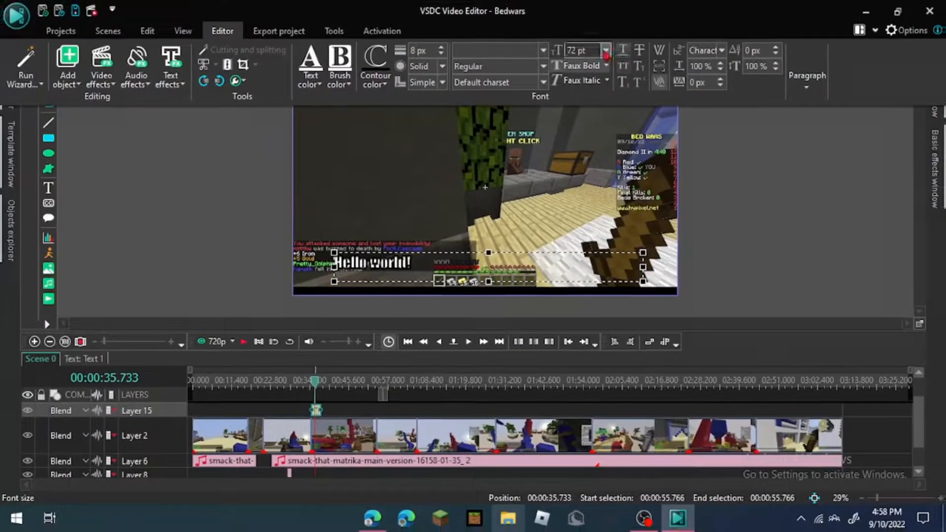
{"action": "left_click", "coordinate": [606, 50]}
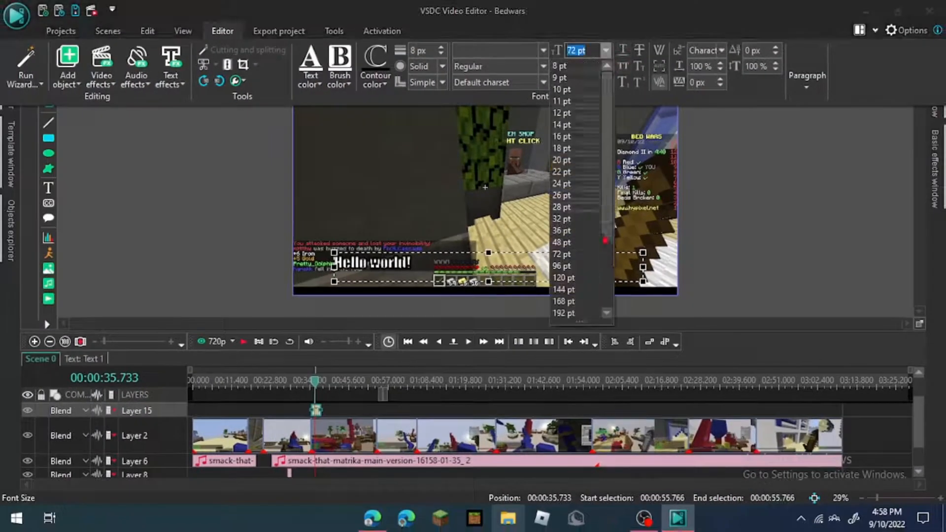
{"action": "left_click", "coordinate": [574, 285]}
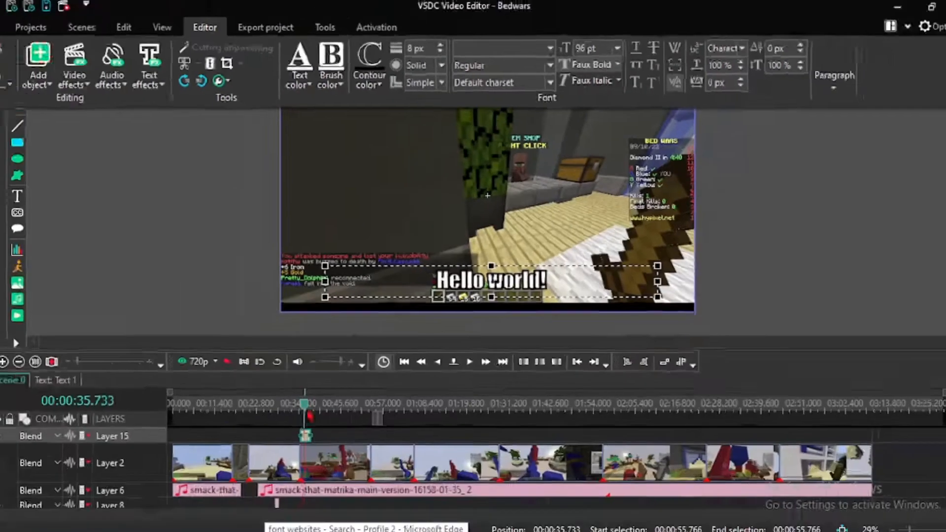
- Add a Zoom transform effect to the "Hello world!" text, placed from the cursor position on a new layer
{"action": "left_click_drag", "start_coordinate": [316, 387], "coordinate": [315, 389]}
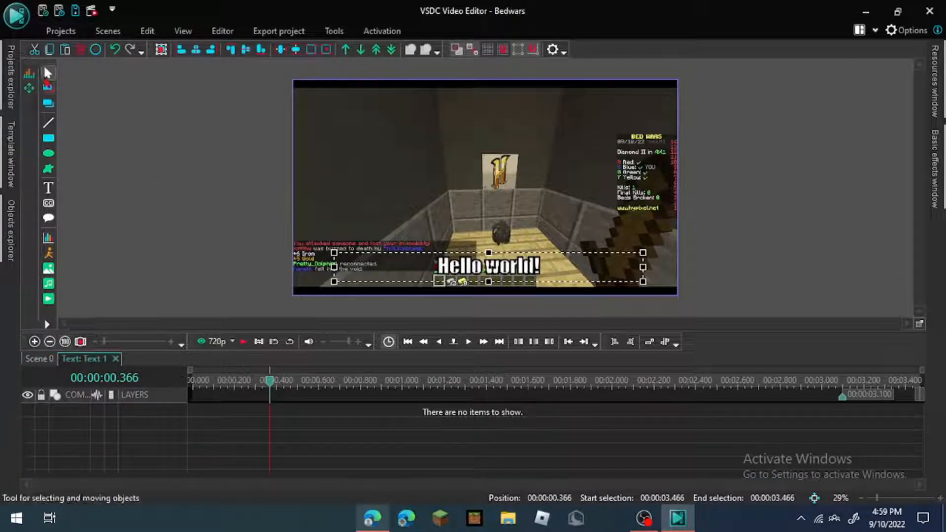
{"action": "left_click", "coordinate": [185, 33]}
{"action": "left_click", "coordinate": [222, 31]}
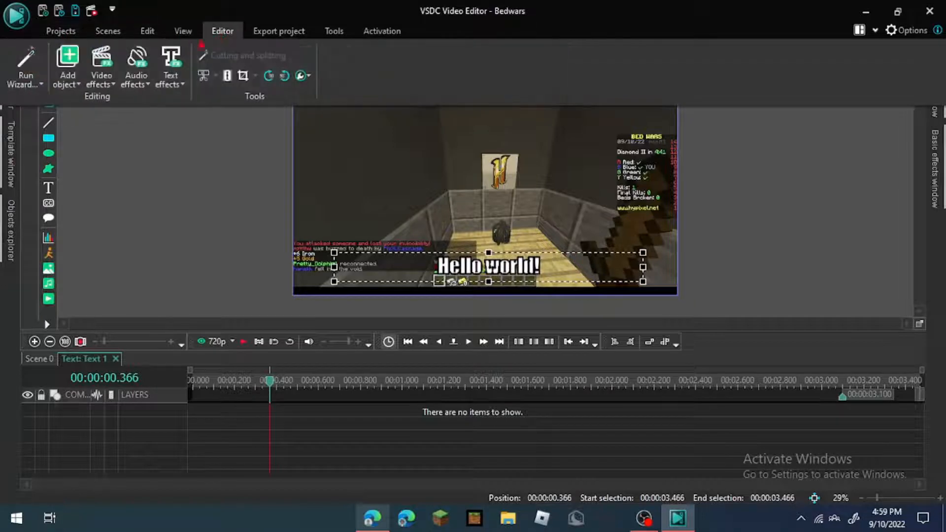
{"action": "left_click", "coordinate": [68, 64]}
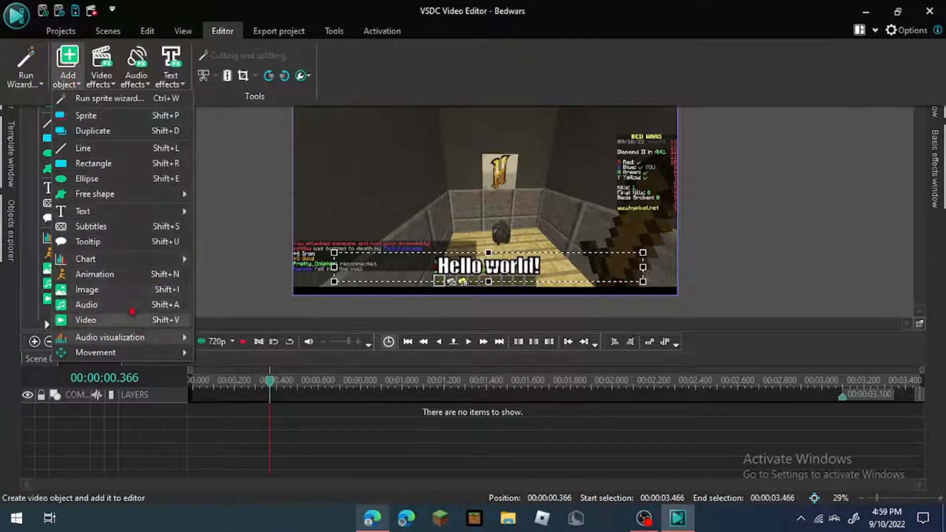
{"action": "left_click", "coordinate": [100, 74]}
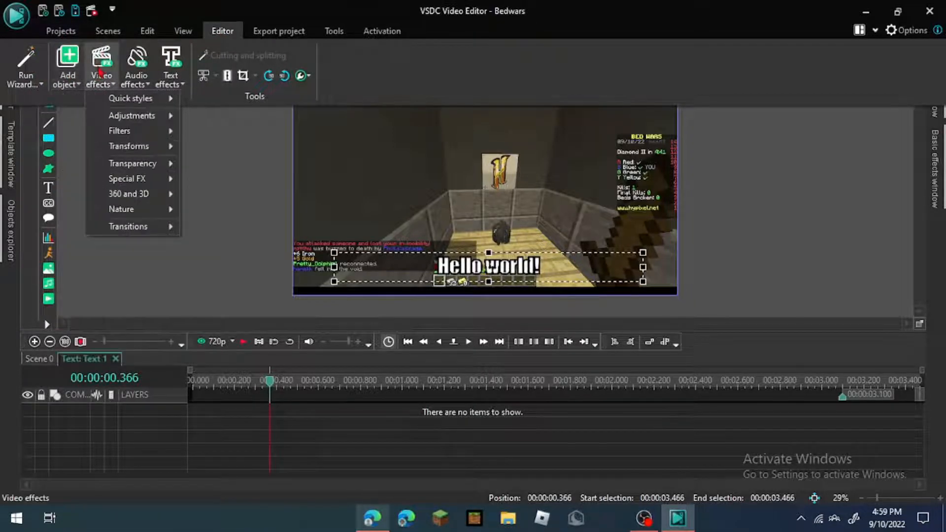
{"action": "mouse_move", "coordinate": [138, 146]}
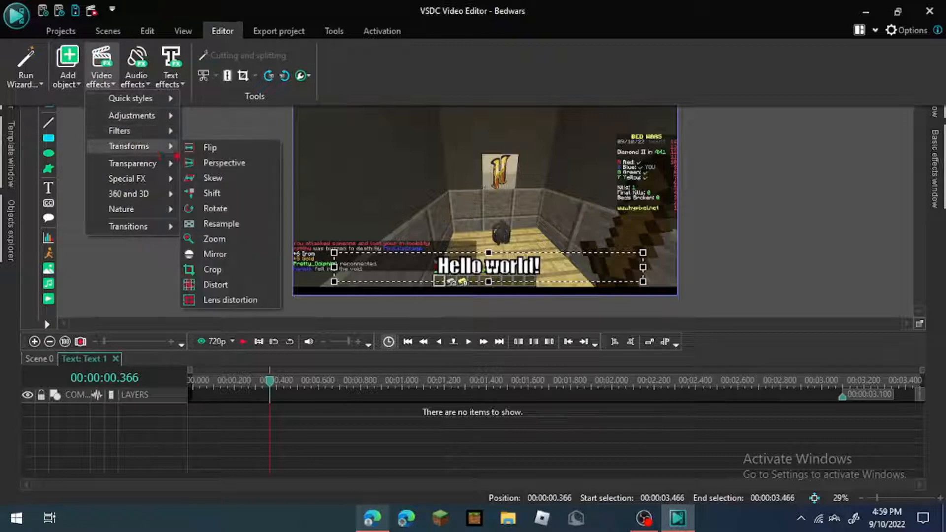
{"action": "left_click", "coordinate": [234, 241]}
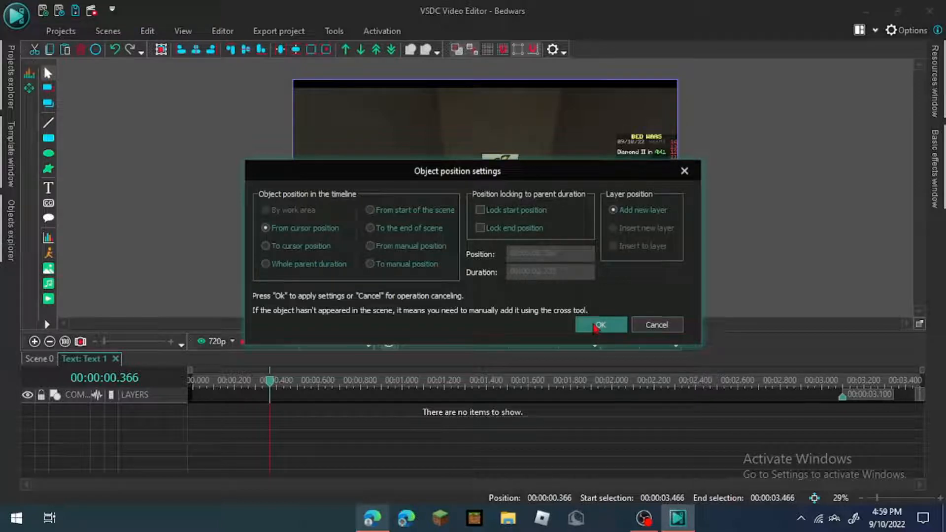
{"action": "left_click", "coordinate": [597, 326]}
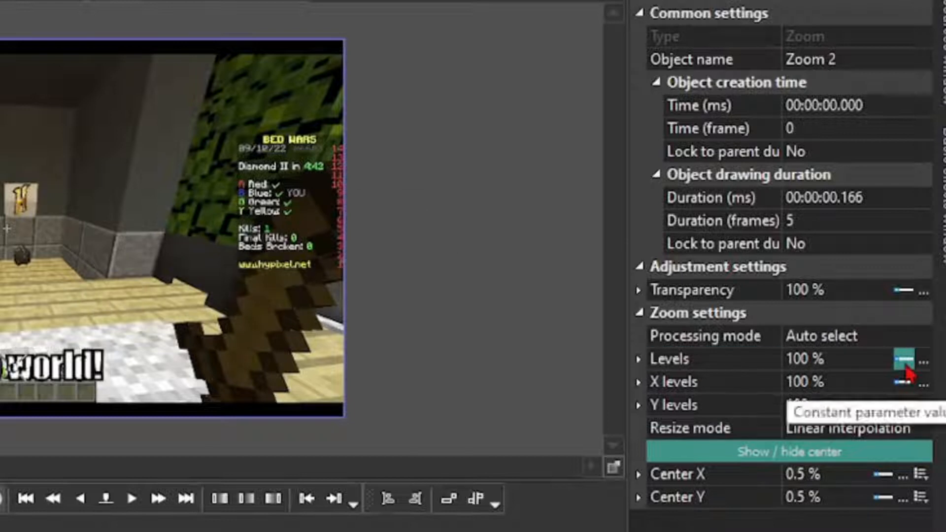
- Make the text's Zoom levels change linearly from 0 to 100%, close the properties and play the text animation
{"action": "left_click", "coordinate": [906, 365]}
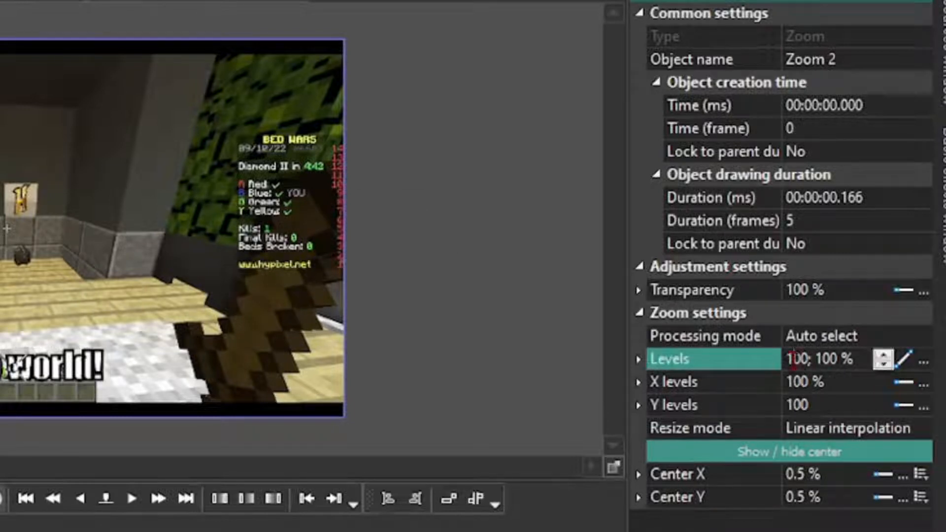
{"action": "key", "text": "BackSpace"}
{"action": "key", "text": "Return"}
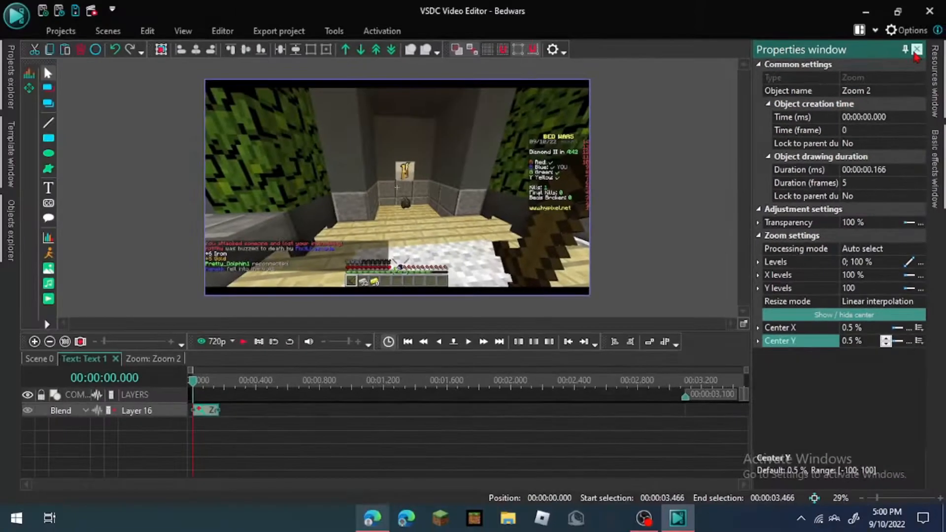
{"action": "left_click", "coordinate": [918, 49]}
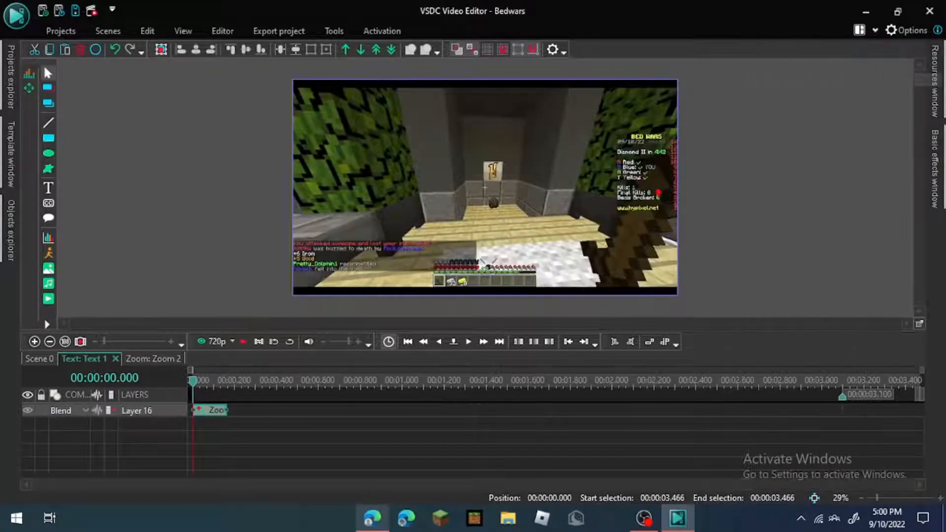
{"action": "key", "text": "space"}
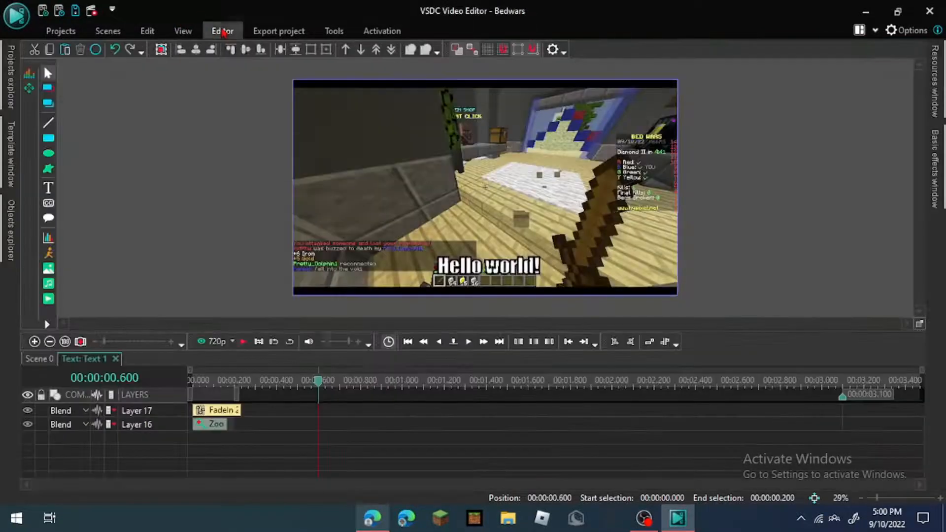
- Return to the main scene, paste four copies of the "Hello world!" text and move one further along the timeline
{"action": "left_click", "coordinate": [47, 360]}
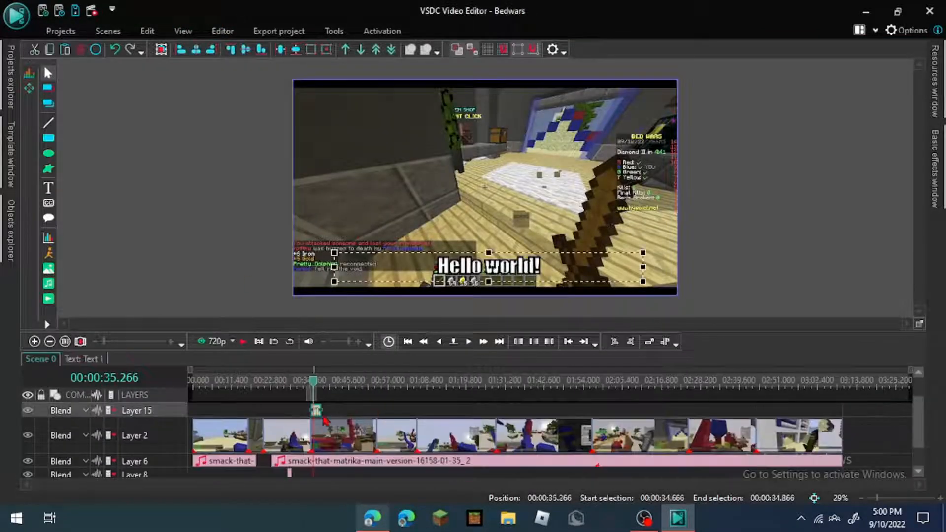
{"action": "key", "text": "ctrl+v"}
{"action": "key", "text": "ctrl+v"}
{"action": "key", "text": "ctrl+v"}
{"action": "key", "text": "ctrl+v"}
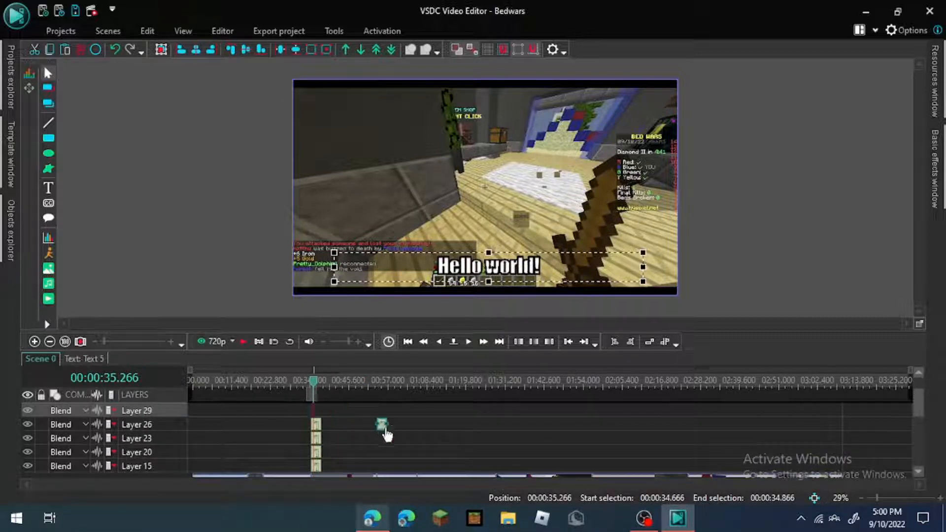
{"action": "left_click_drag", "start_coordinate": [387, 434], "coordinate": [401, 434]}
- Replace the wording of one pasted text copy with "hi"
{"action": "left_click", "coordinate": [451, 264]}
{"action": "double_click", "coordinate": [450, 264]}
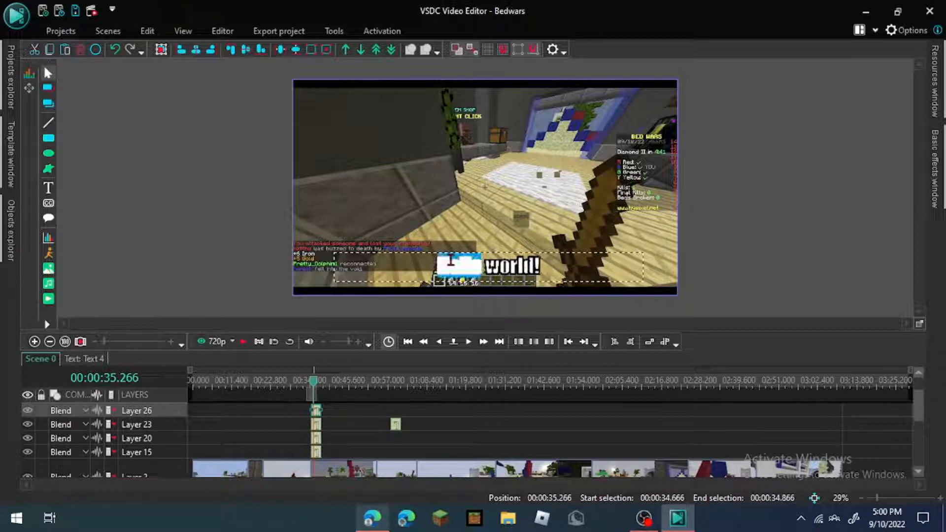
{"action": "type", "text": "Hello"}
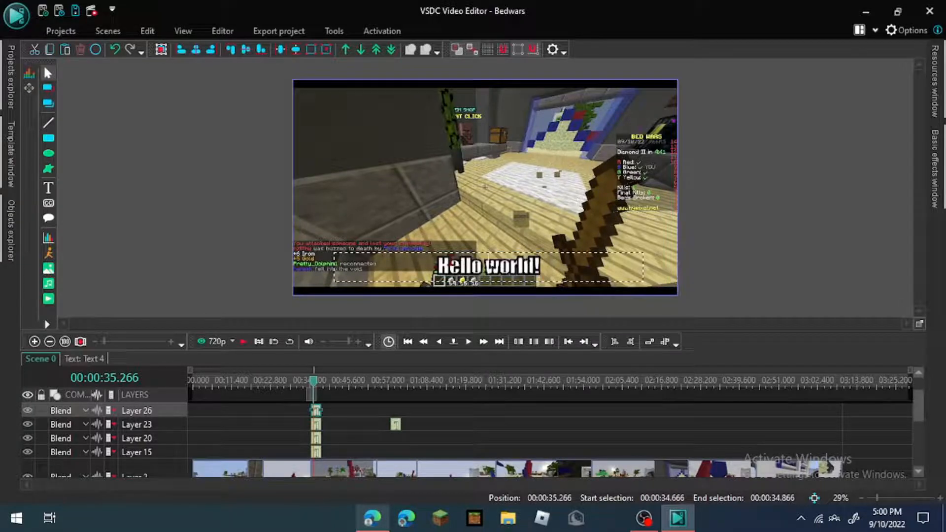
{"action": "left_click", "coordinate": [473, 433]}
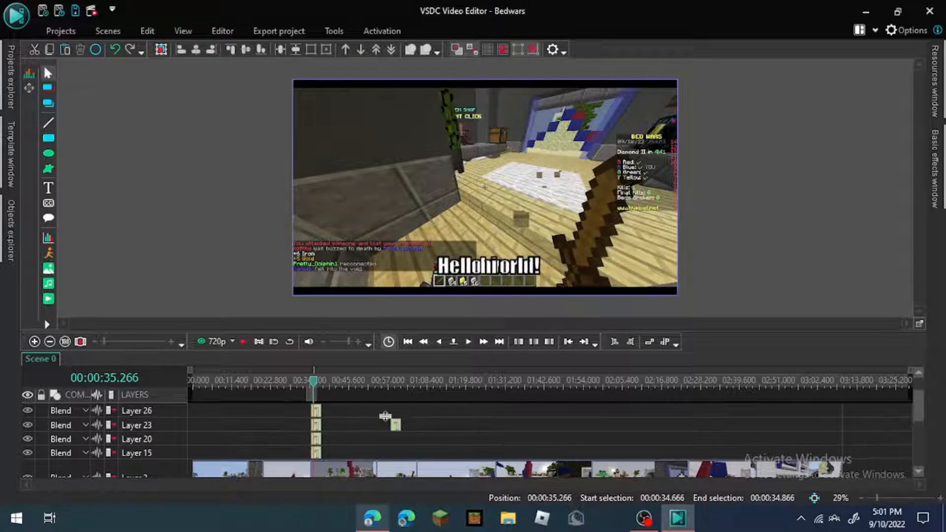
- Select the pasted text copies on the timeline and delete them
{"action": "left_click_drag", "start_coordinate": [412, 430], "coordinate": [304, 415]}
{"action": "key", "text": "Delete"}
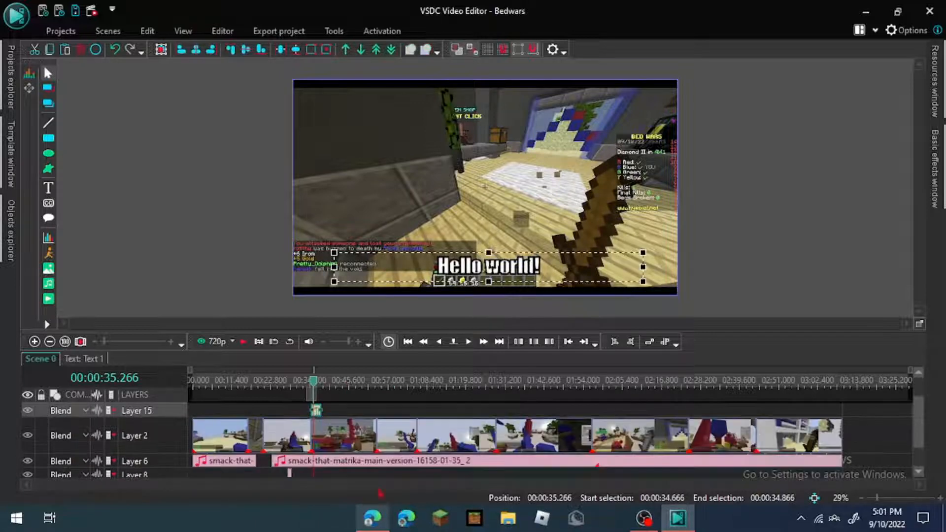
{"action": "key", "text": "Delete"}
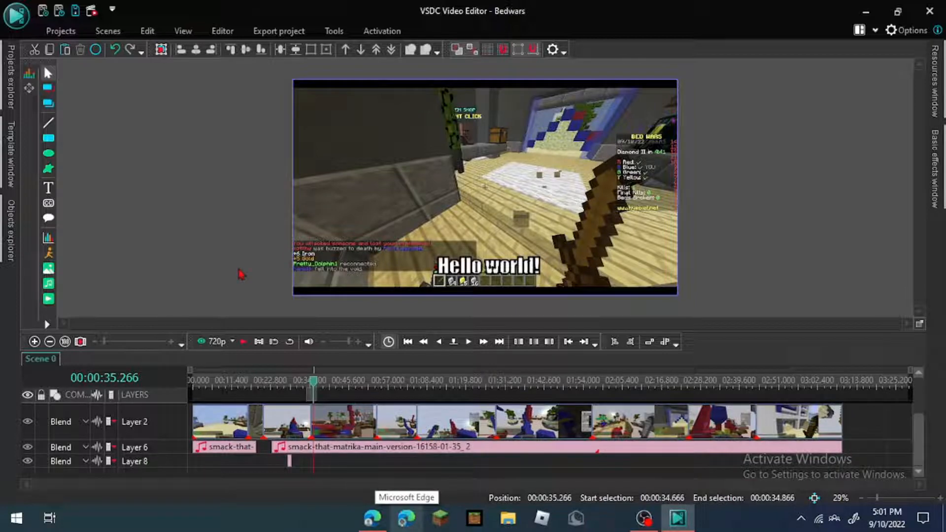
- Add a Zoom transform effect to the first video clip from cursor position 00:00:04.466 on a new layer
{"action": "left_click", "coordinate": [262, 385]}
{"action": "left_click_drag", "start_coordinate": [262, 385], "coordinate": [231, 399]}
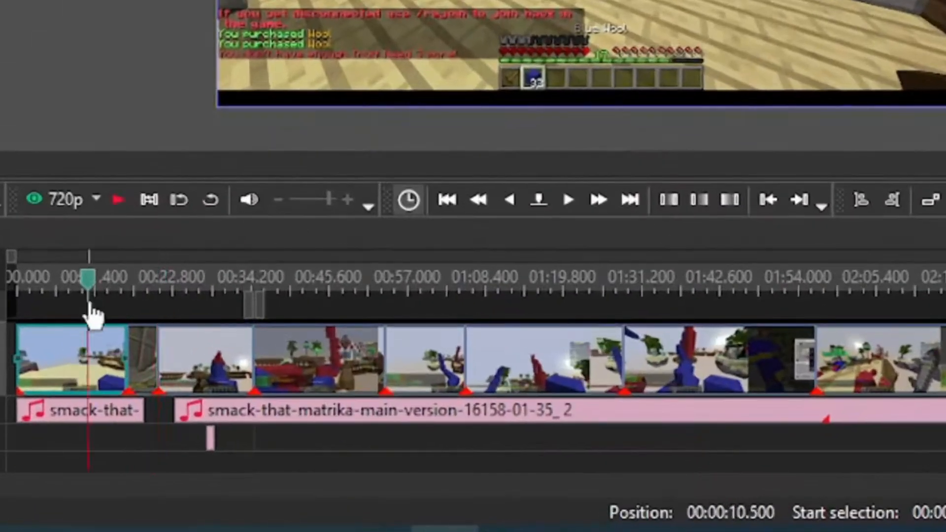
{"action": "left_click_drag", "start_coordinate": [90, 302], "coordinate": [54, 283]}
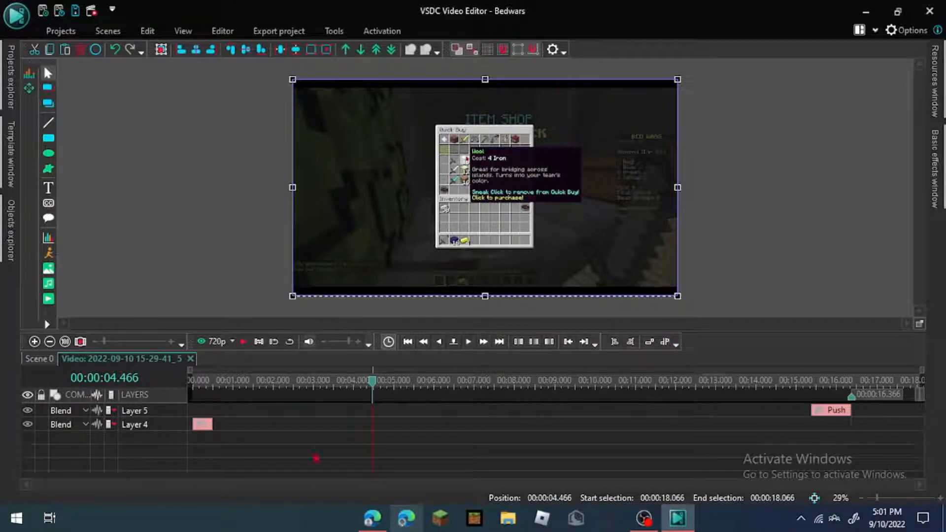
{"action": "left_click", "coordinate": [147, 31]}
{"action": "left_click", "coordinate": [182, 31]}
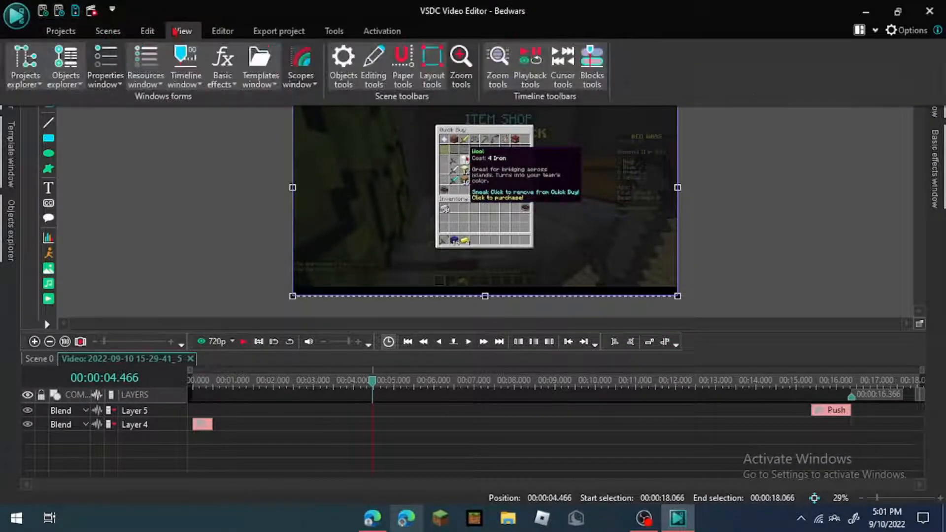
{"action": "left_click", "coordinate": [222, 31]}
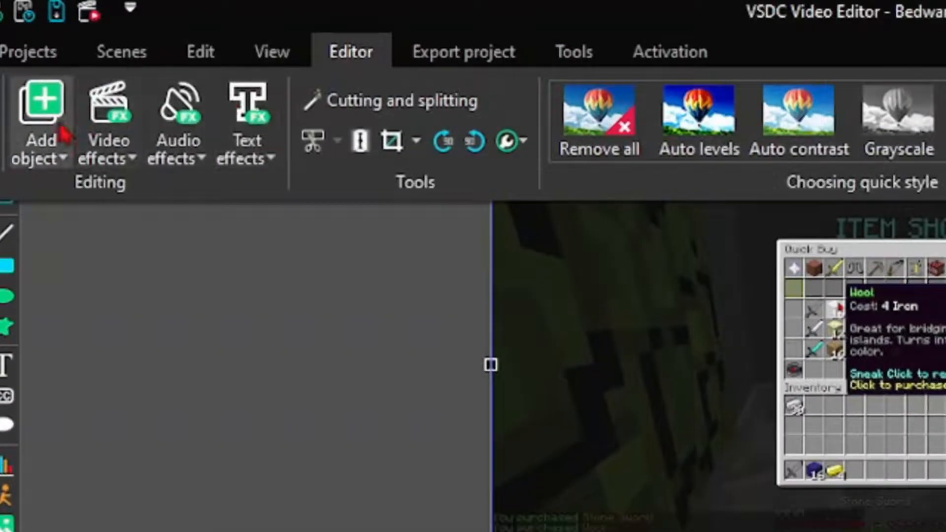
{"action": "left_click", "coordinate": [98, 73]}
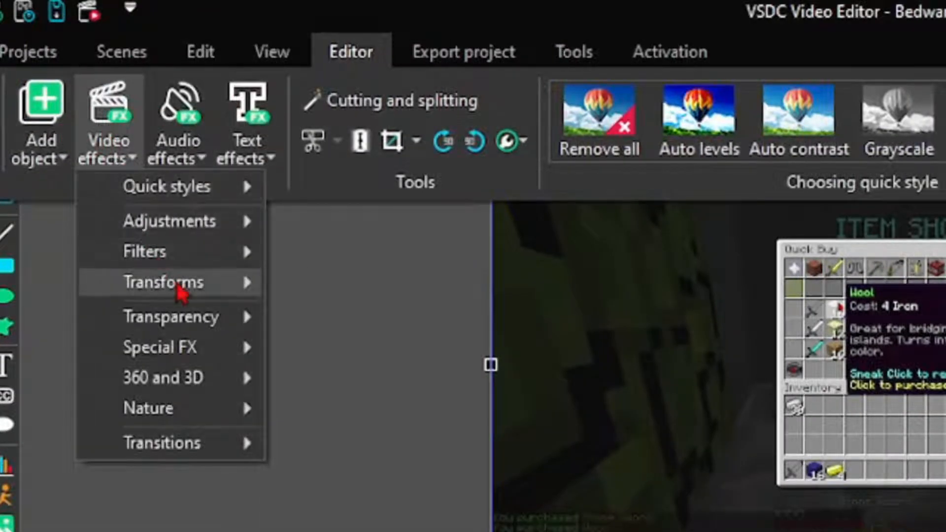
{"action": "mouse_move", "coordinate": [184, 285]}
{"action": "left_click", "coordinate": [335, 468]}
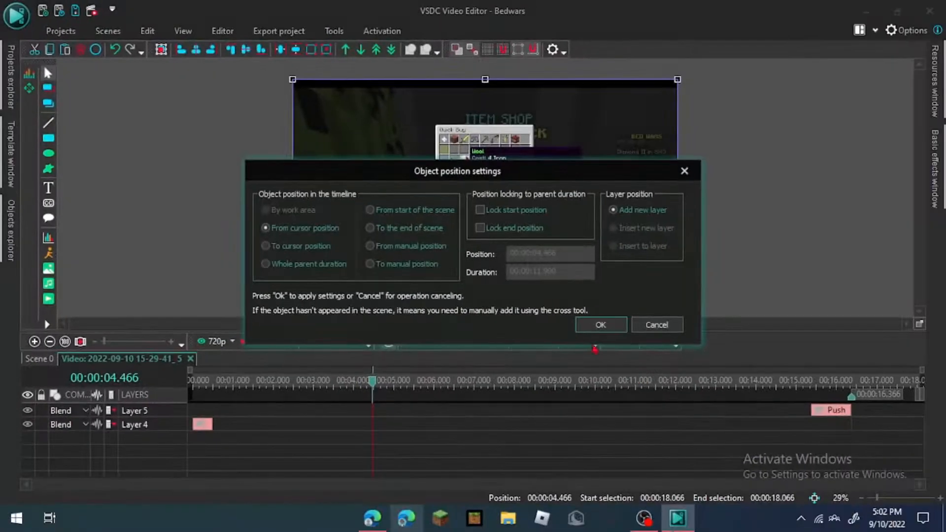
{"action": "left_click", "coordinate": [597, 324]}
- Move the Zoom effect close to the start of the first video clip and play back the zoom
{"action": "left_click_drag", "start_coordinate": [504, 416], "coordinate": [332, 406]}
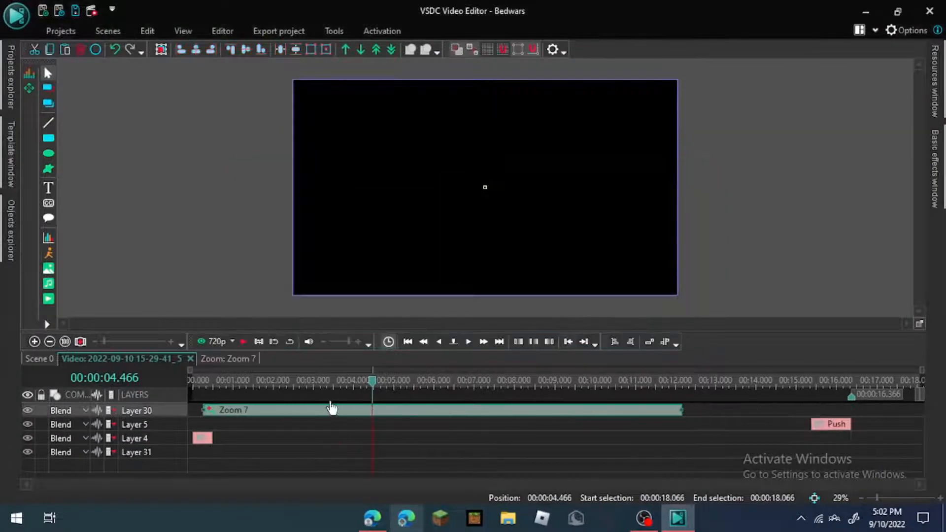
{"action": "left_click", "coordinate": [299, 394]}
{"action": "key", "text": "space"}
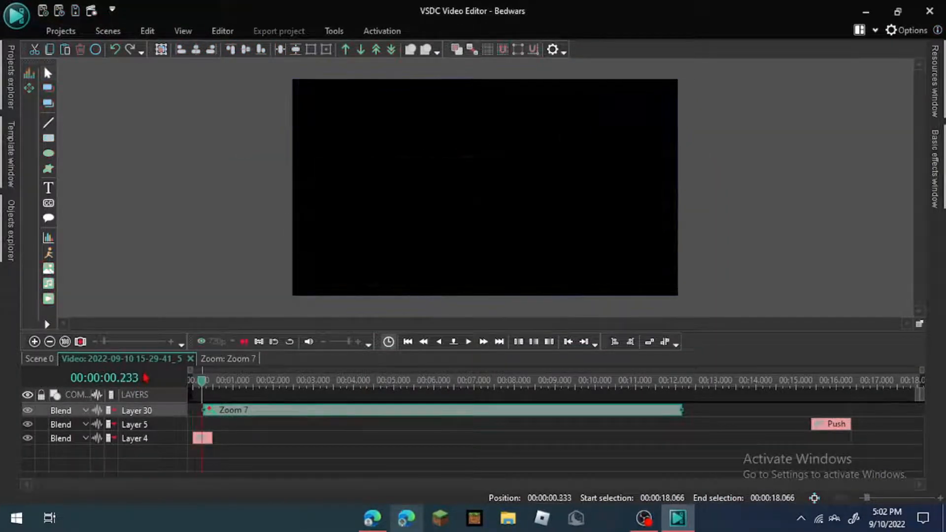
{"action": "left_click", "coordinate": [648, 412]}
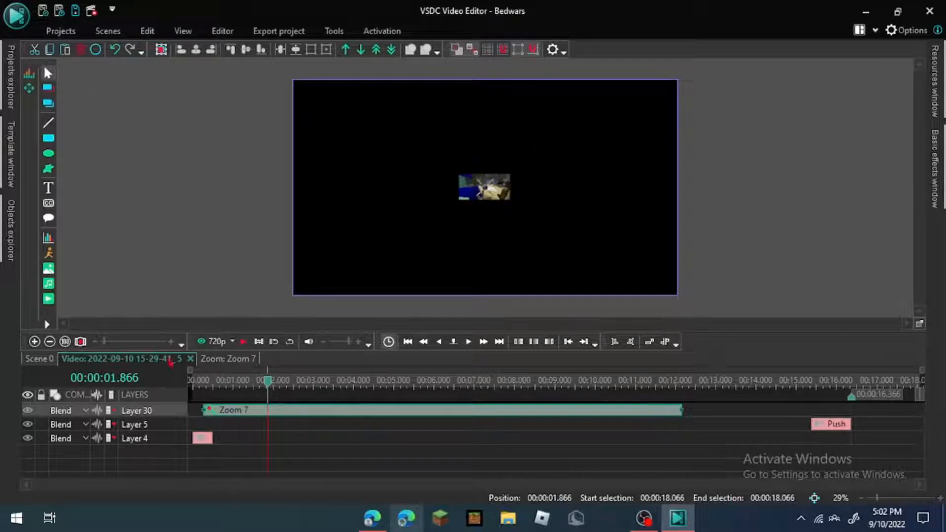
{"action": "key", "text": "space"}
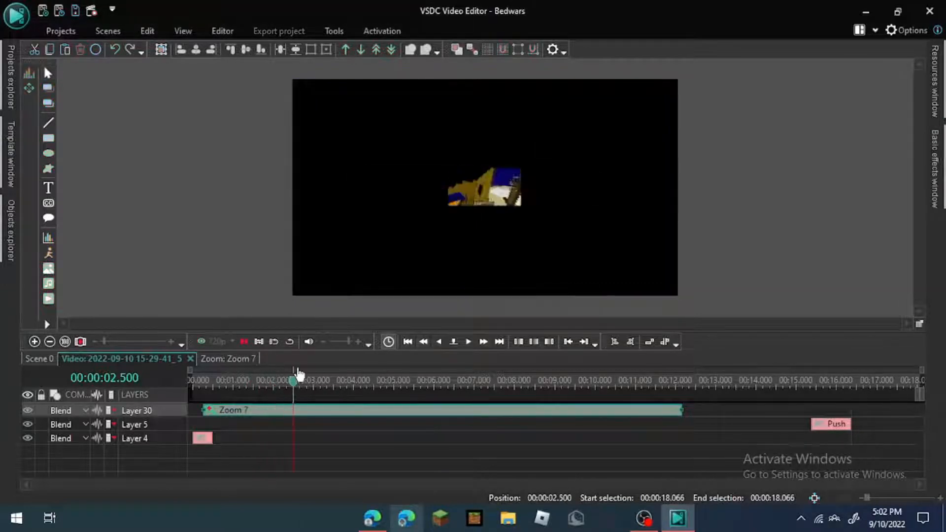
{"action": "key", "text": "space"}
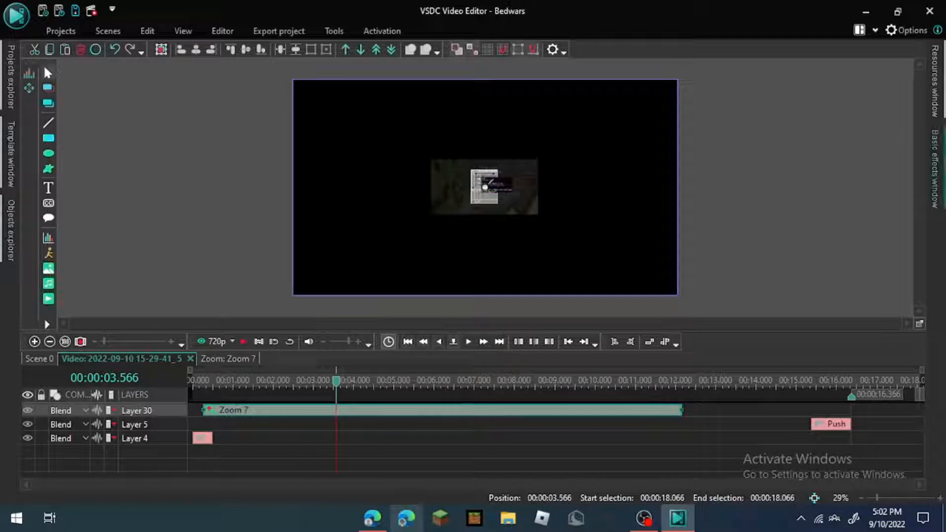
- Set the Zoom effect's levels to 100; 300 % and its centre to X 0.49 % and Y 0.46 % in its properties
{"action": "left_click", "coordinate": [182, 31]}
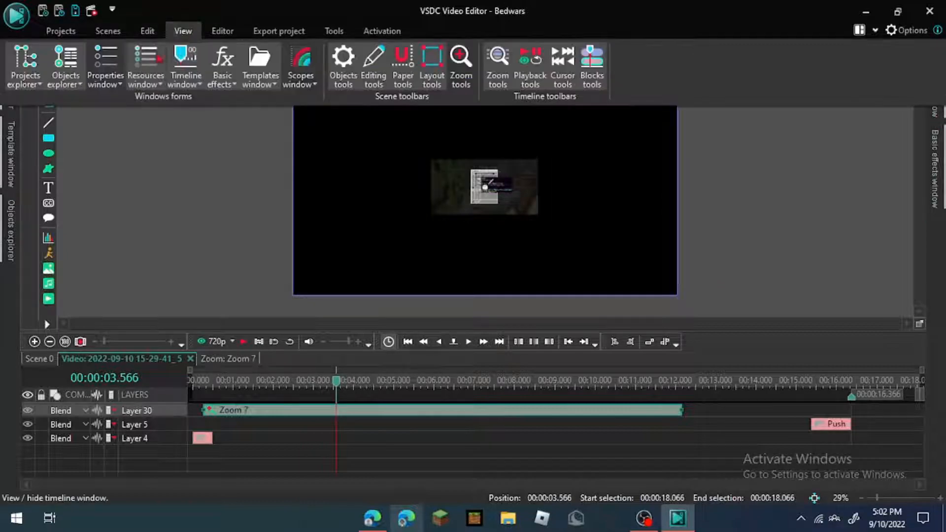
{"action": "left_click", "coordinate": [120, 65]}
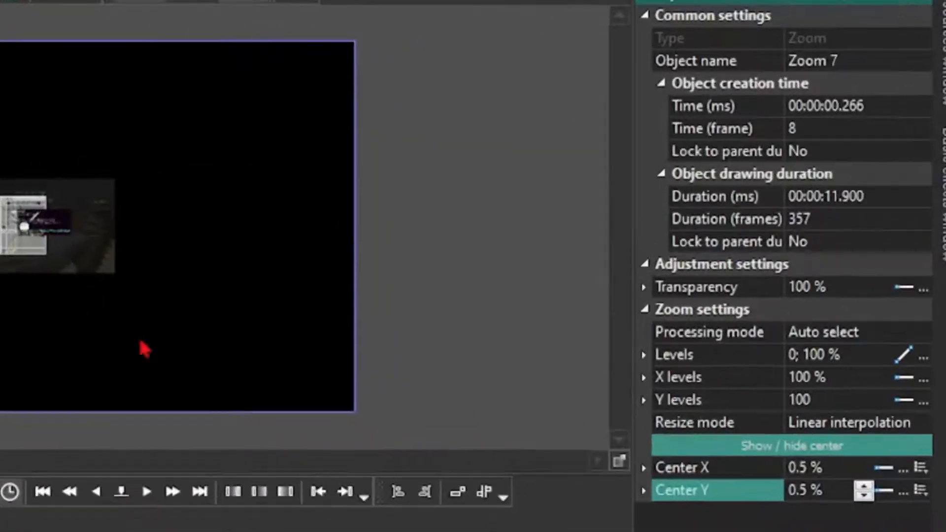
{"action": "left_click", "coordinate": [791, 357]}
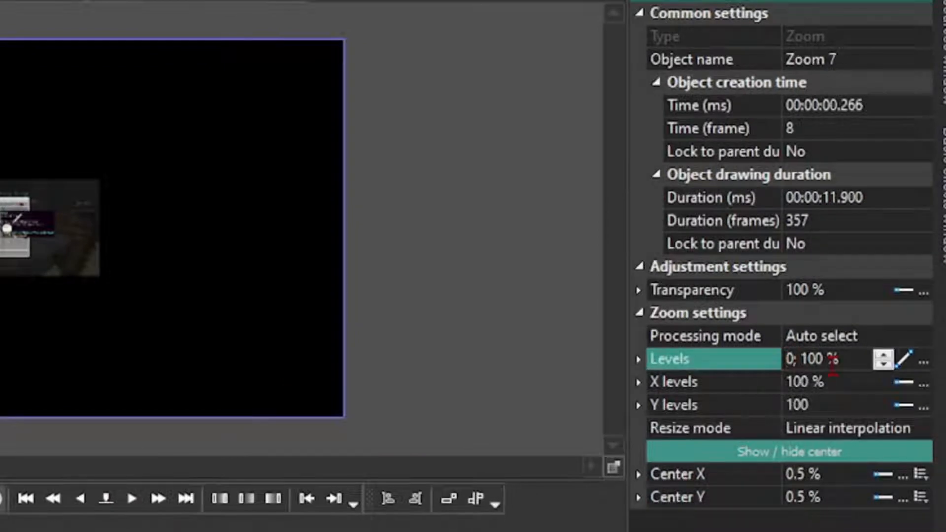
{"action": "type", "text": "10"}
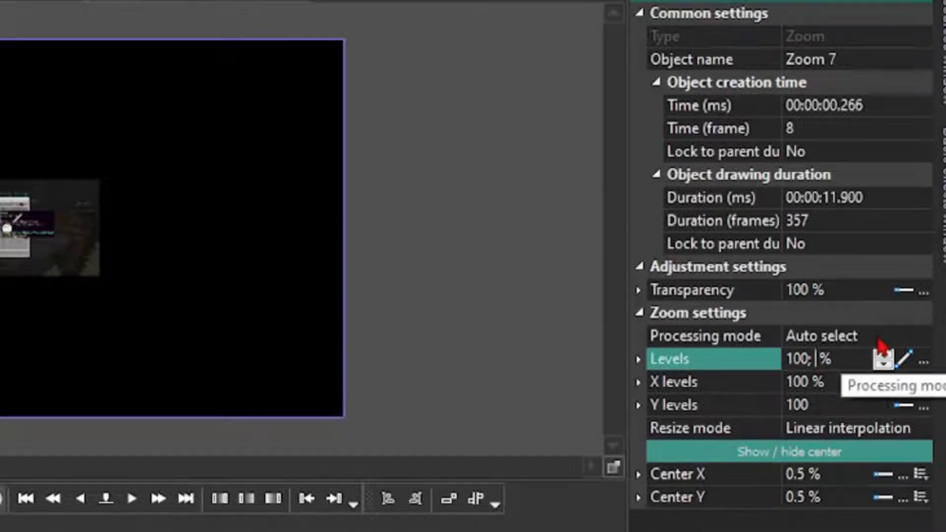
{"action": "type", "text": "200"}
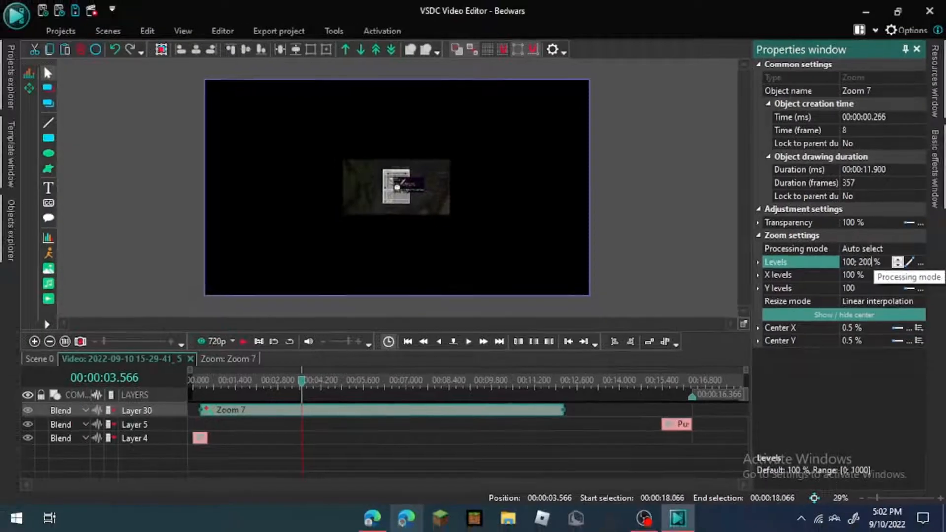
{"action": "left_click", "coordinate": [861, 408]}
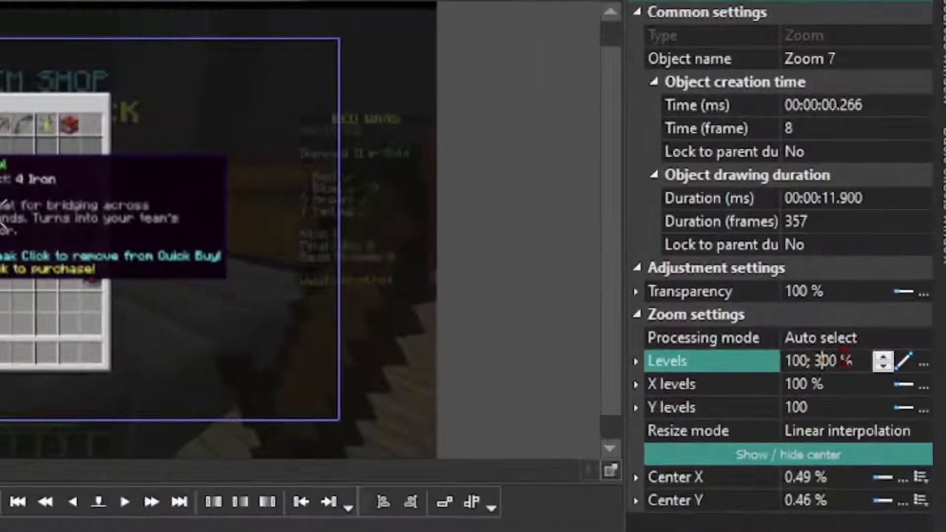
{"action": "left_click", "coordinate": [808, 501]}
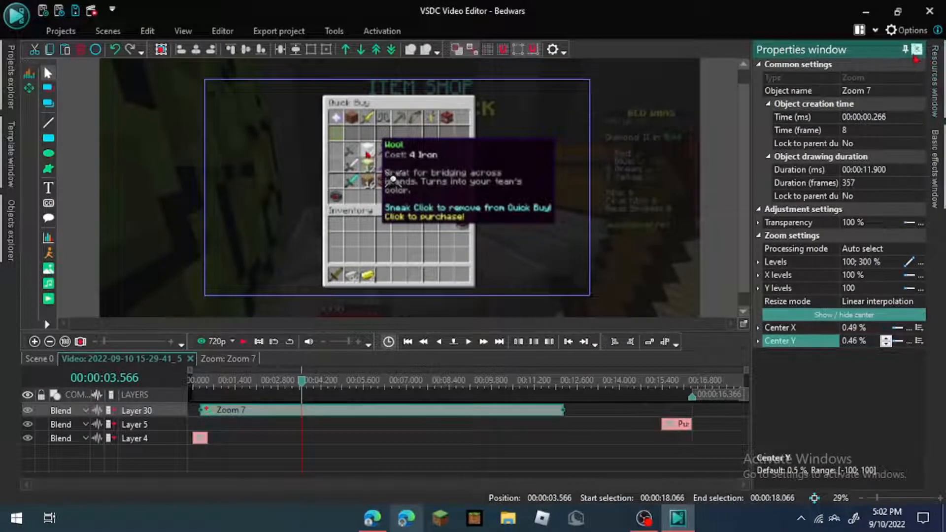
{"action": "left_click", "coordinate": [917, 50]}
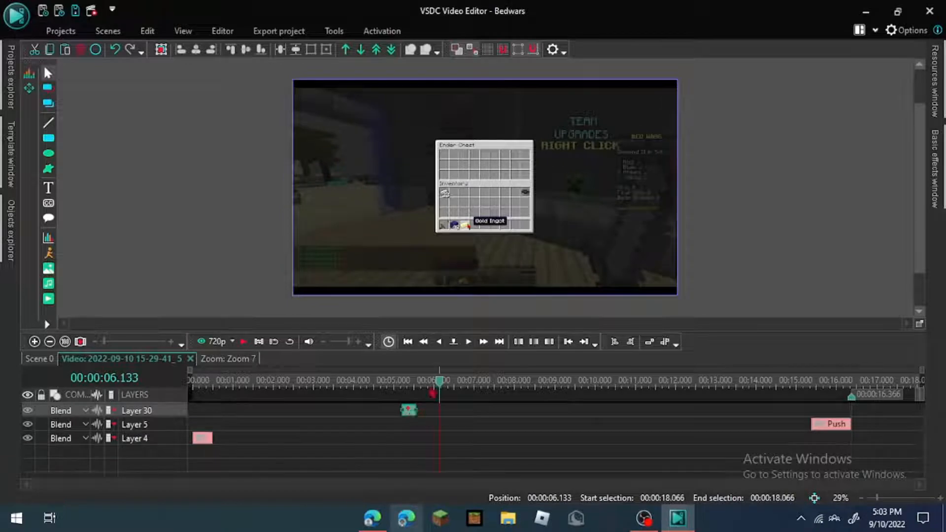
- Paste a copy of the short Zoom effect at 00:00:05.266, place it directly after the original on Layer 30, and extend it to about 1.6 seconds
{"action": "left_click_drag", "start_coordinate": [438, 394], "coordinate": [405, 401]}
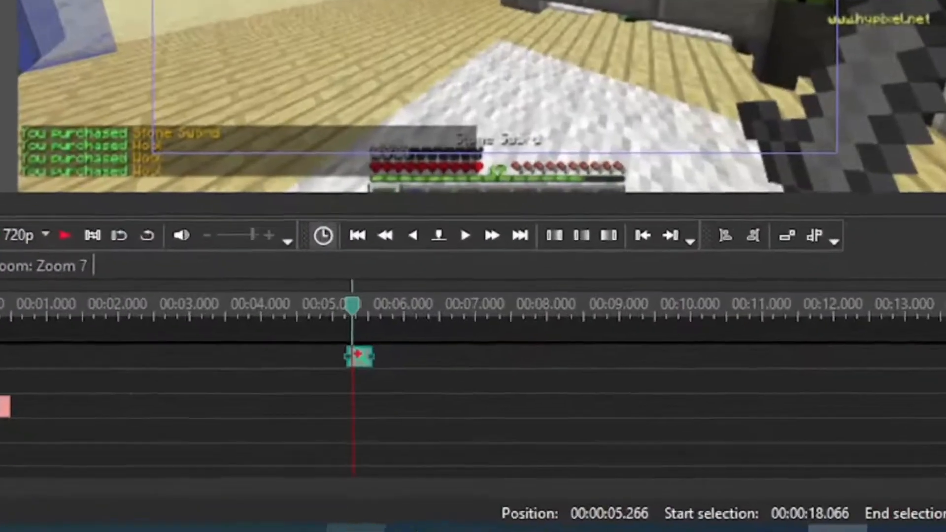
{"action": "key", "text": "ctrl+v"}
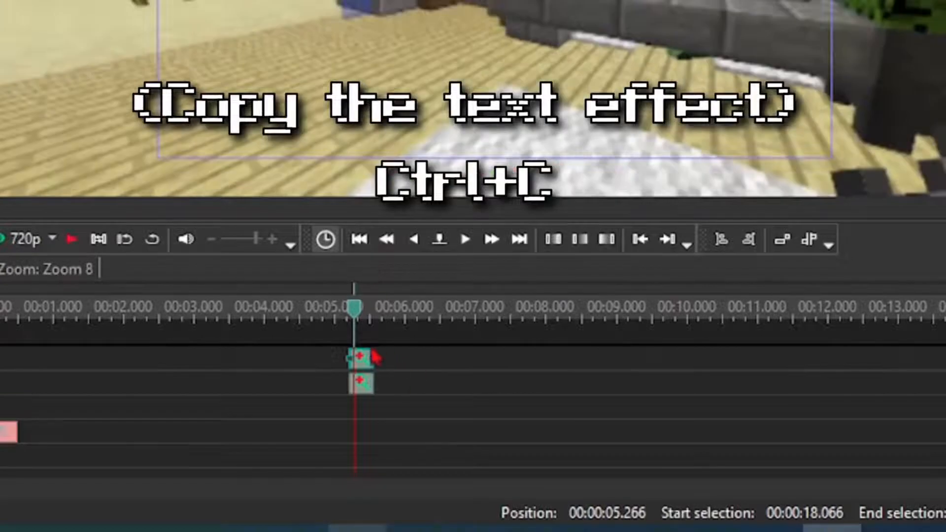
{"action": "mouse_move", "coordinate": [361, 382]}
{"action": "left_mouse_down"}
{"action": "mouse_move", "coordinate": [412, 374]}
{"action": "mouse_move", "coordinate": [386, 393]}
{"action": "mouse_move", "coordinate": [371, 387]}
{"action": "left_mouse_up"}
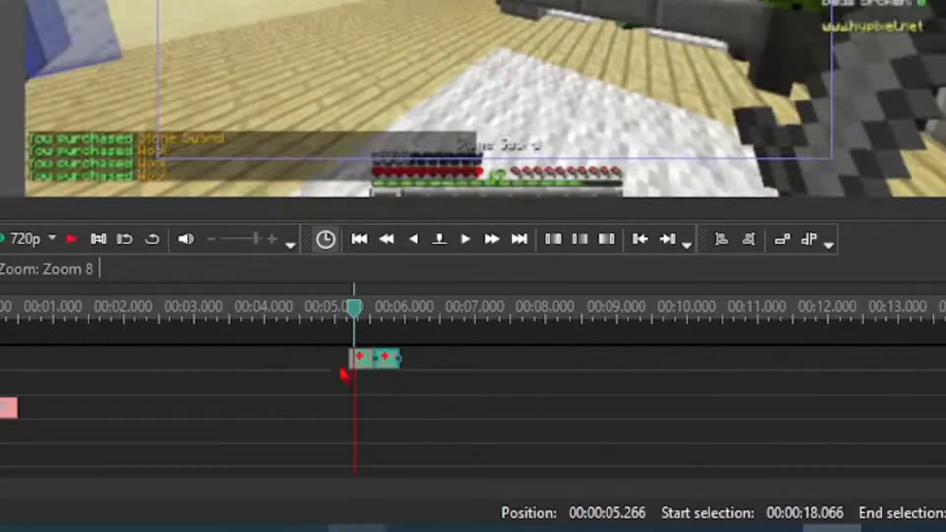
{"action": "left_click_drag", "start_coordinate": [397, 357], "coordinate": [488, 404]}
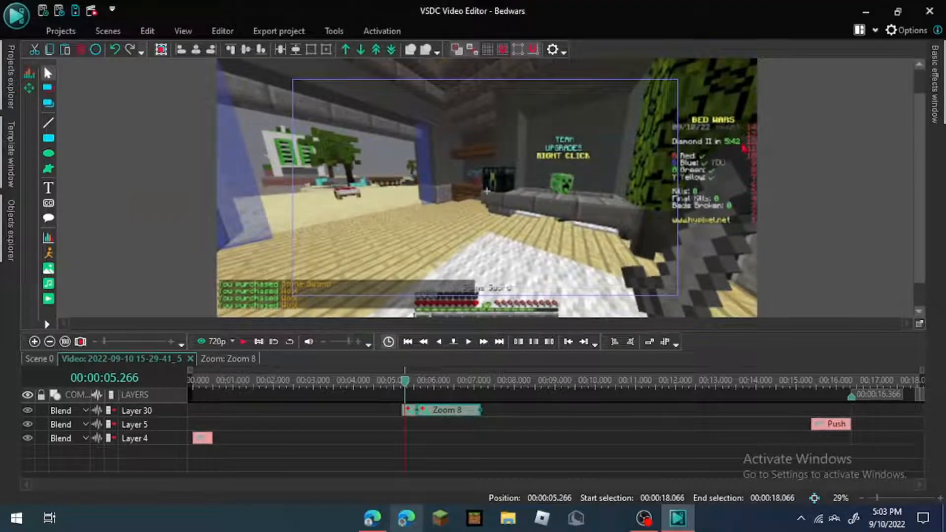
- Change the second Zoom effect's levels to a constant value of 300 % in its properties
{"action": "left_click", "coordinate": [178, 31]}
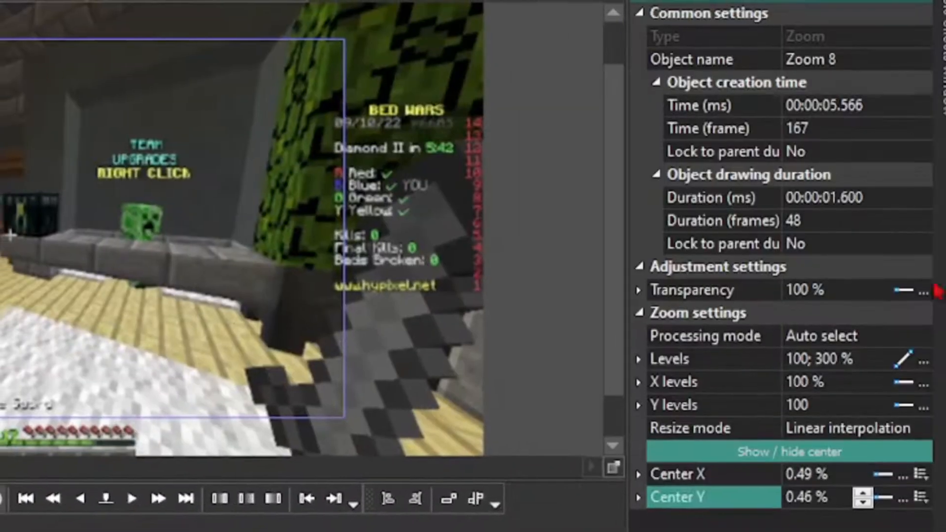
{"action": "left_click", "coordinate": [905, 368]}
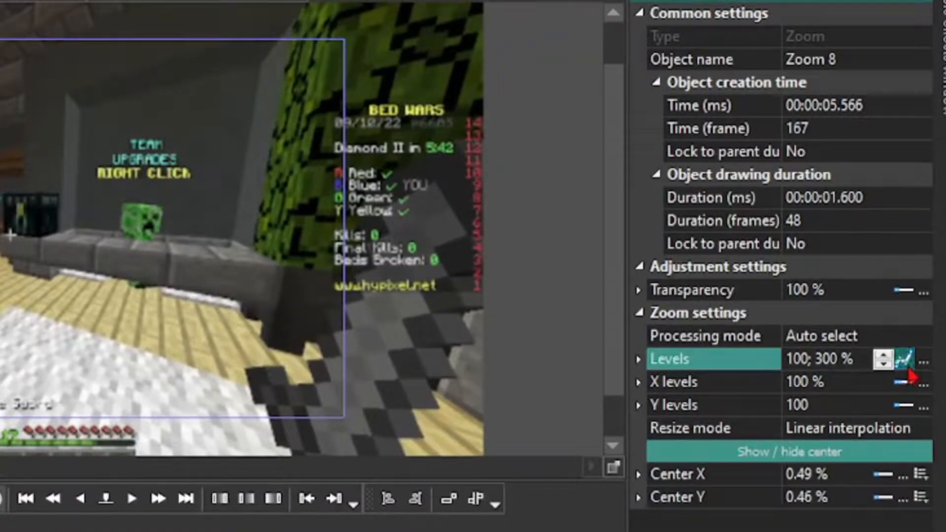
{"action": "left_click", "coordinate": [909, 368]}
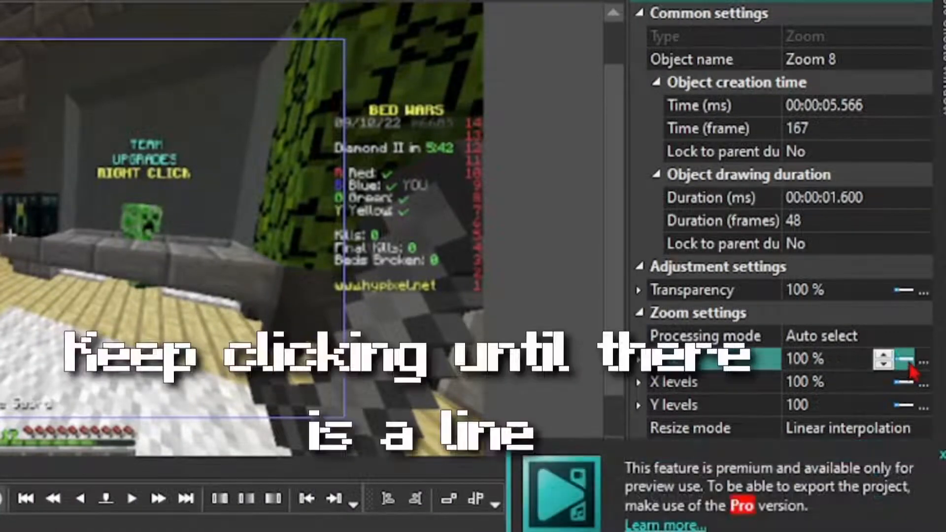
{"action": "left_click", "coordinate": [792, 359]}
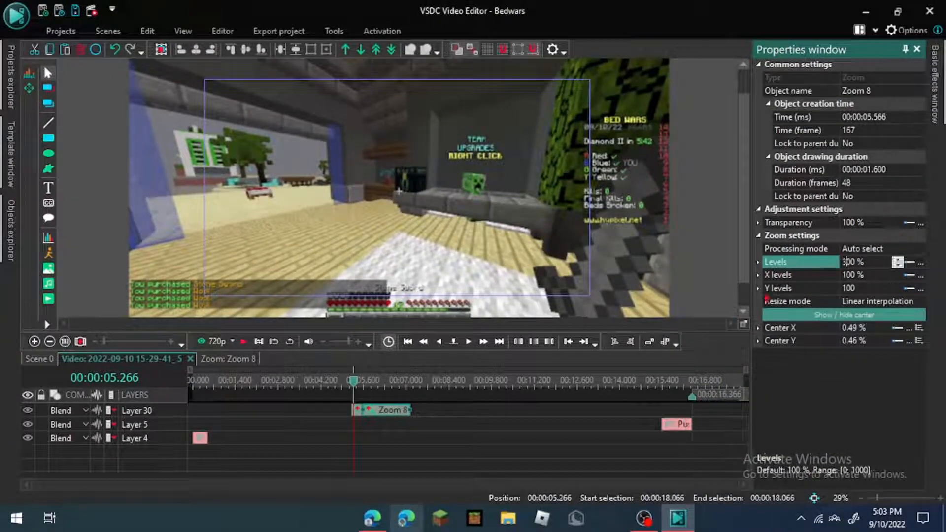
{"action": "left_click", "coordinate": [917, 49]}
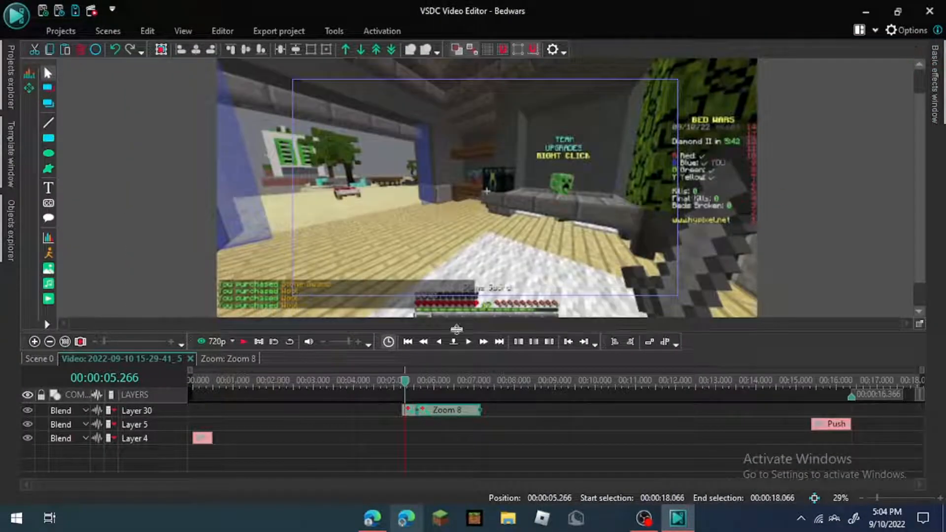
- Play back the two consecutive Zoom effects from 00:00:05.066
{"action": "left_click_drag", "start_coordinate": [404, 382], "coordinate": [397, 383]}
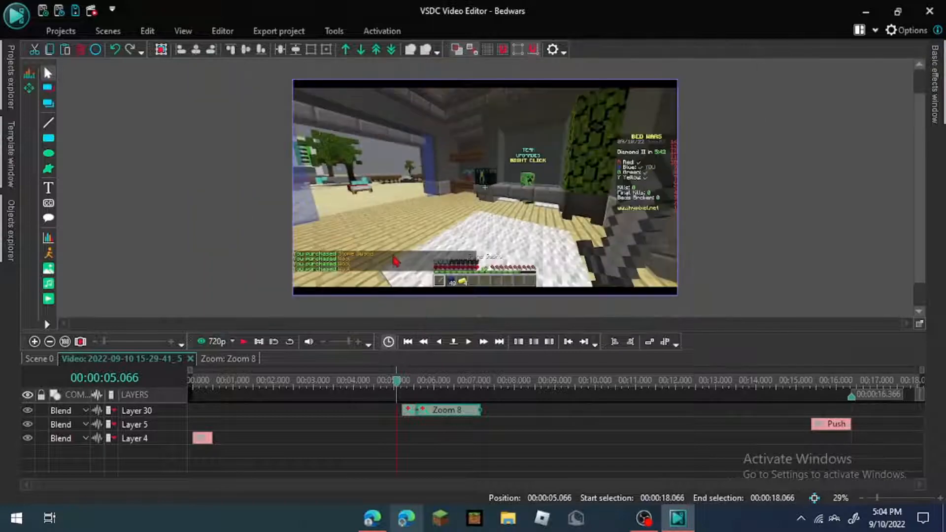
{"action": "key", "text": "space"}
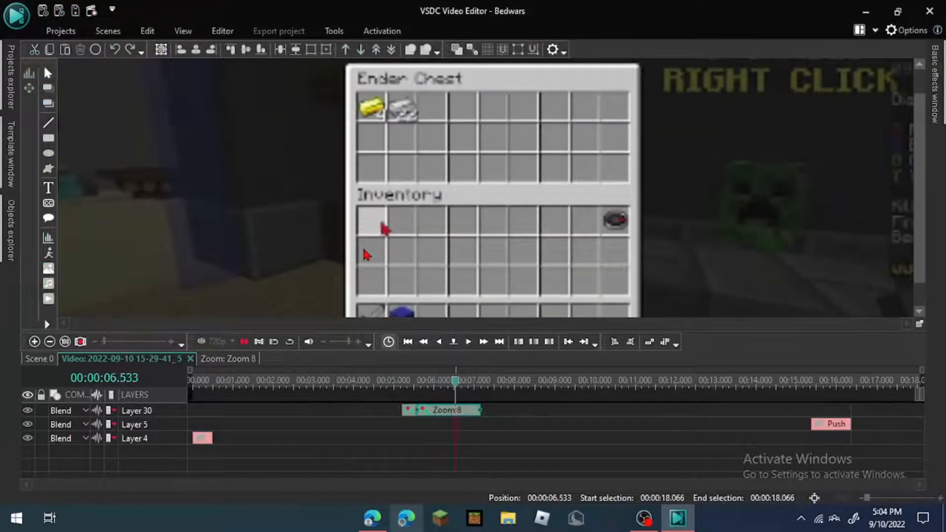
{"action": "key", "text": "space"}
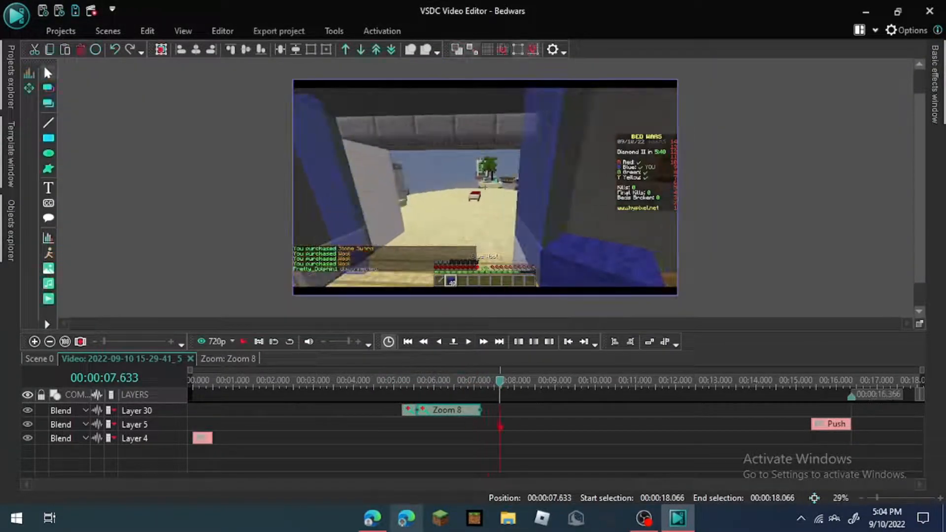
- Copy the short first Zoom effect and paste it with the cursor at the end of the second one
{"action": "left_click_drag", "start_coordinate": [498, 381], "coordinate": [487, 427]}
{"action": "left_click", "coordinate": [408, 413]}
{"action": "key", "text": "ctrl+c"}
{"action": "key", "text": "ctrl+v"}
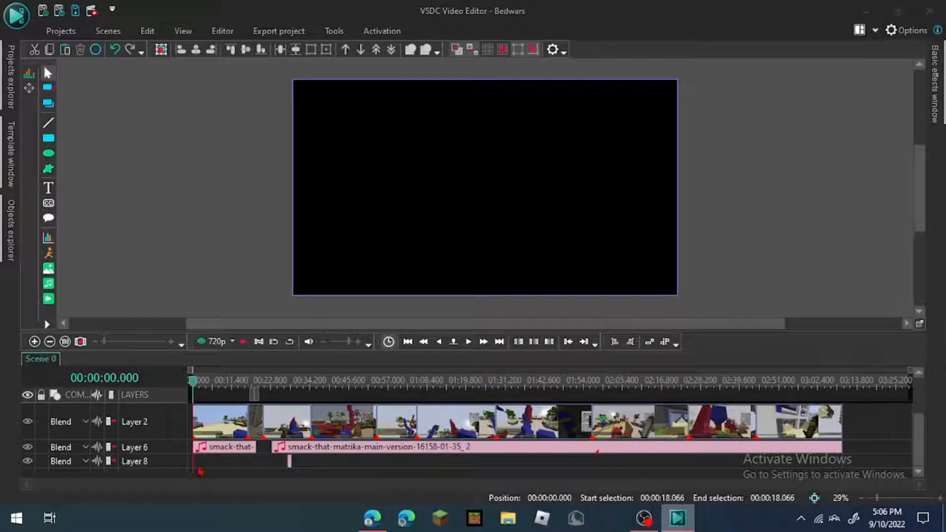
- Switch to the Edge browser and search Bing Images for "green screne image"
{"action": "left_click", "coordinate": [369, 516]}
{"action": "left_click", "coordinate": [210, 10]}
{"action": "left_click", "coordinate": [184, 12]}
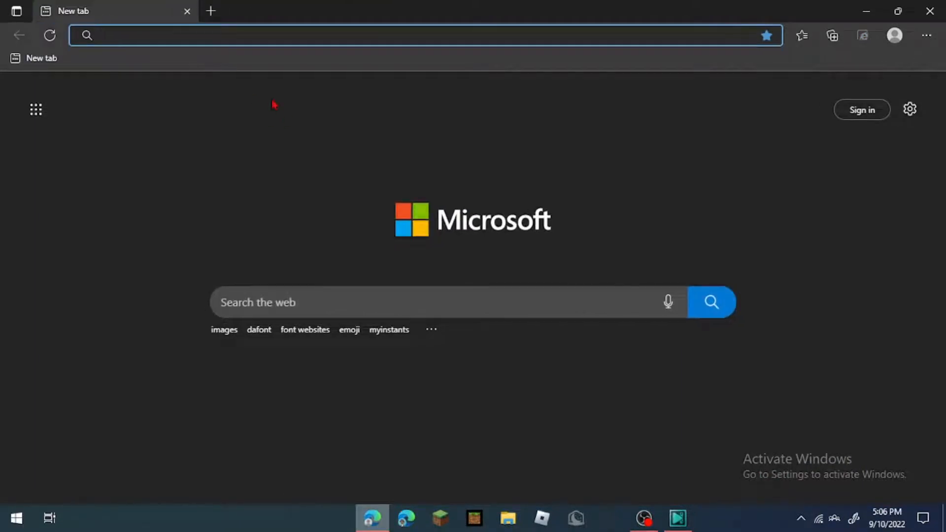
{"action": "type", "text": "green scre"}
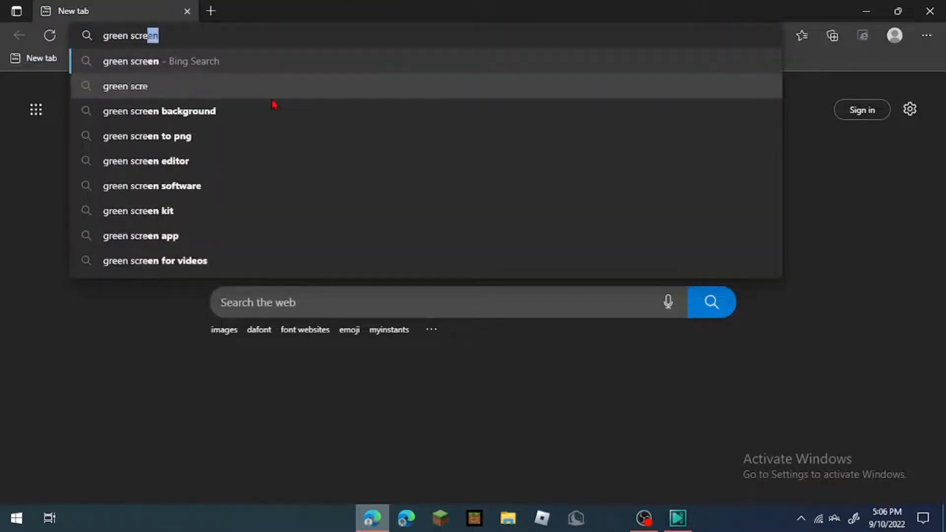
{"action": "type", "text": "ne image"}
{"action": "key", "text": "Return"}
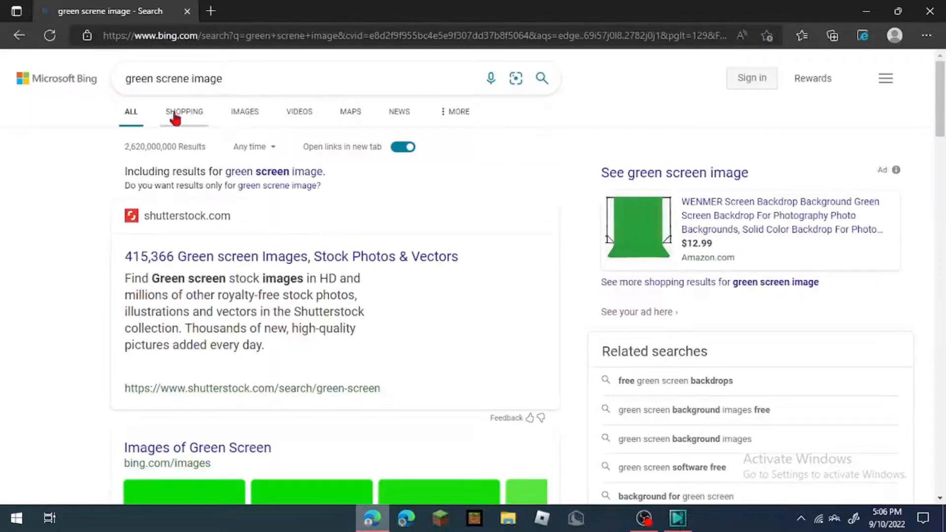
{"action": "left_click", "coordinate": [234, 114]}
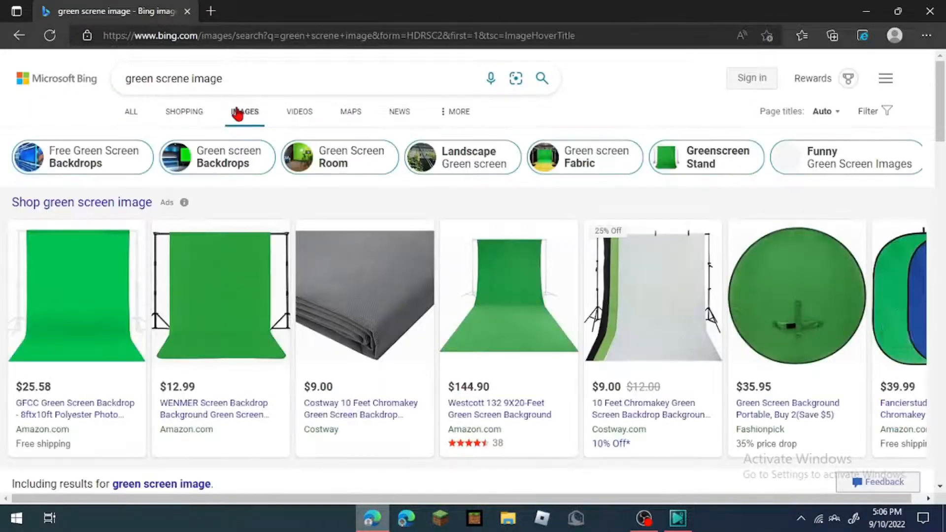
- Save the Earth Rotate Green Screen image as a PNG in Downloads and add the file to the VSDC timeline
{"action": "scroll", "coordinate": [273, 214], "scroll_direction": "down", "scroll_amount": 10}
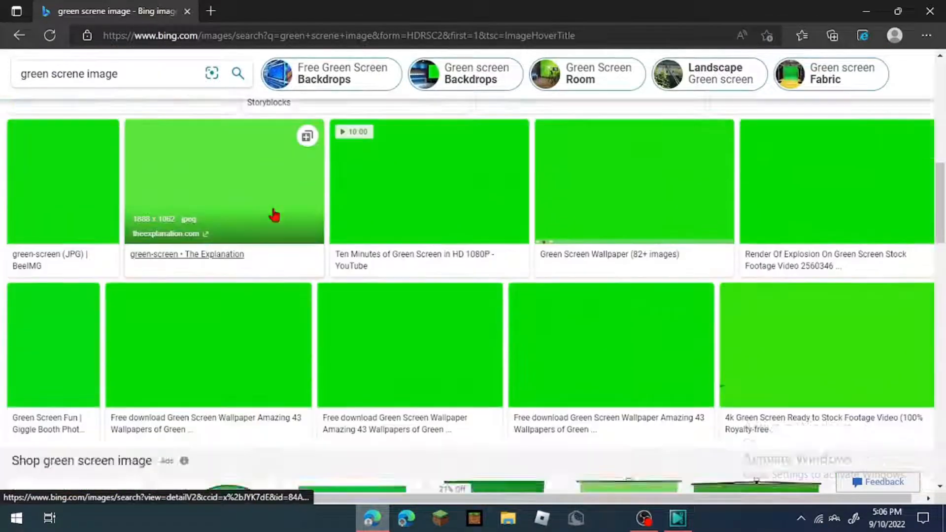
{"action": "scroll", "coordinate": [274, 216], "scroll_direction": "down", "scroll_amount": 10}
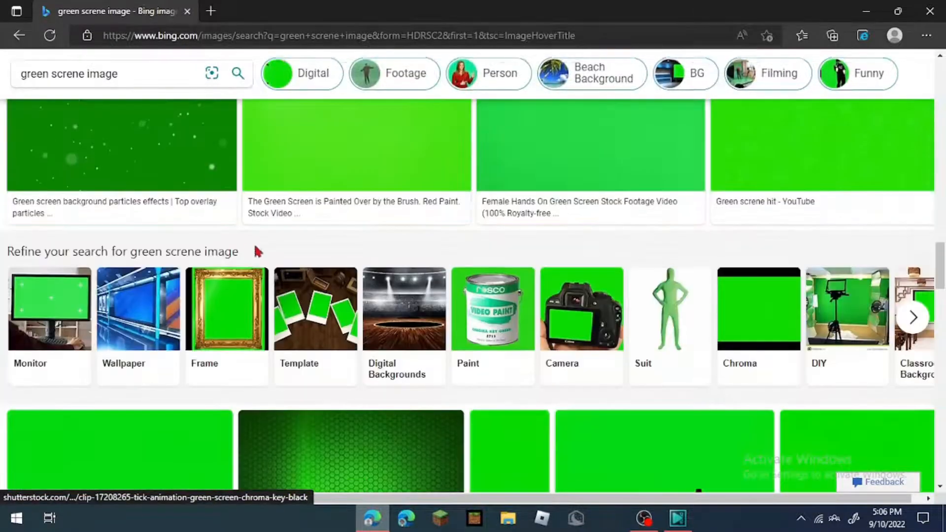
{"action": "scroll", "coordinate": [257, 252], "scroll_direction": "down", "scroll_amount": 8}
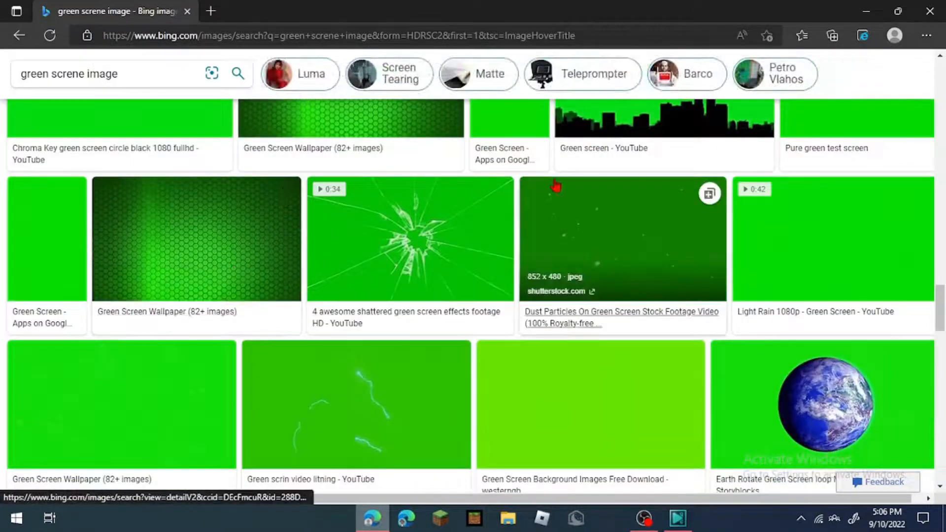
{"action": "left_click", "coordinate": [784, 389]}
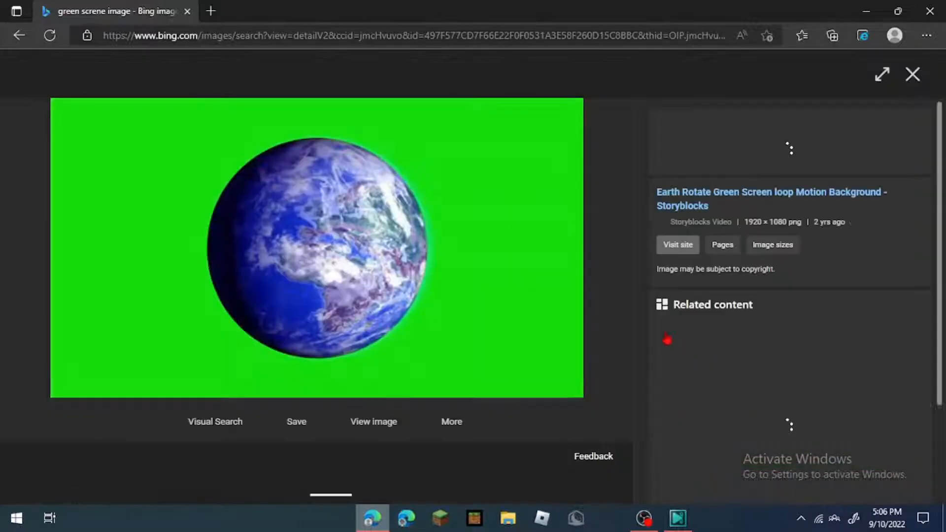
{"action": "right_click", "coordinate": [303, 209]}
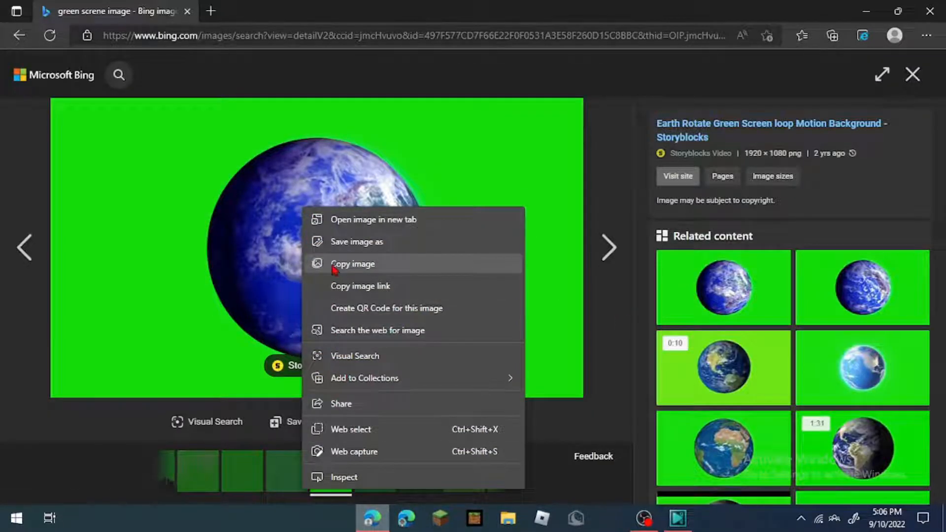
{"action": "left_click", "coordinate": [333, 244]}
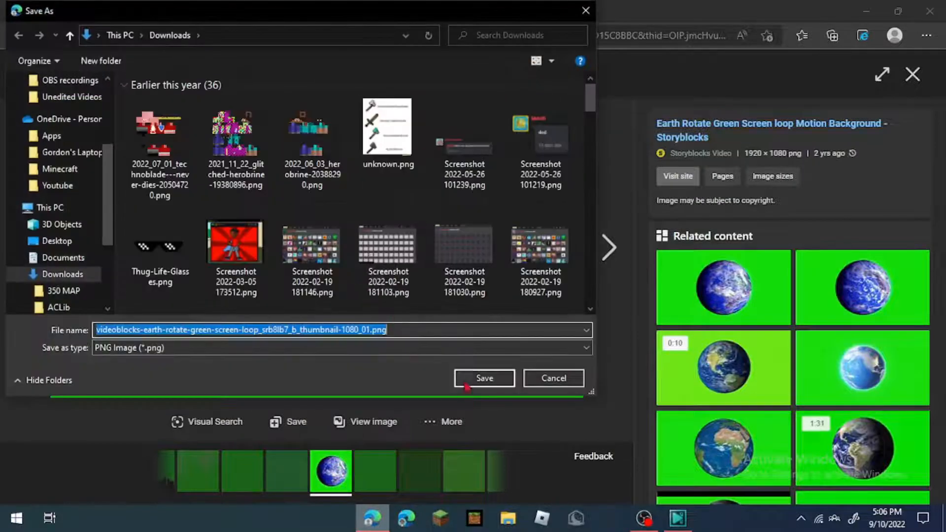
{"action": "left_click", "coordinate": [466, 385]}
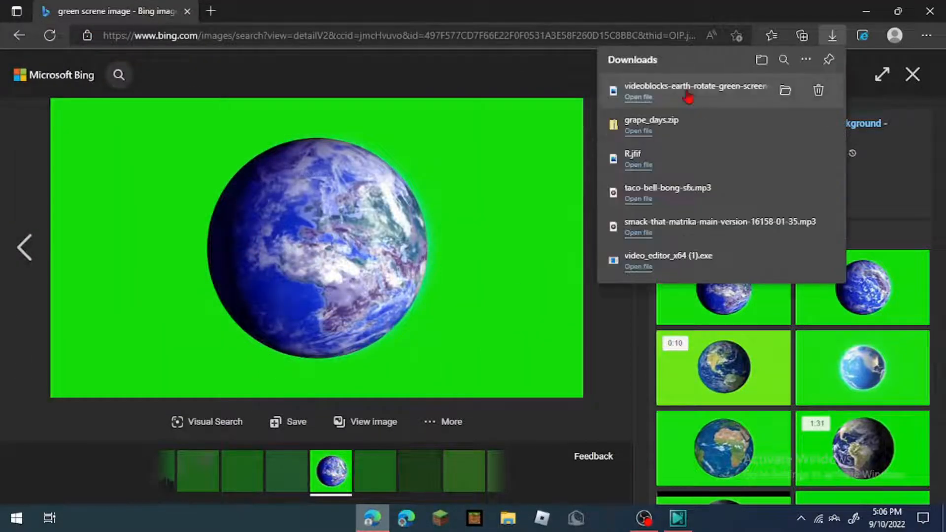
{"action": "left_click_drag", "start_coordinate": [687, 96], "coordinate": [283, 479]}
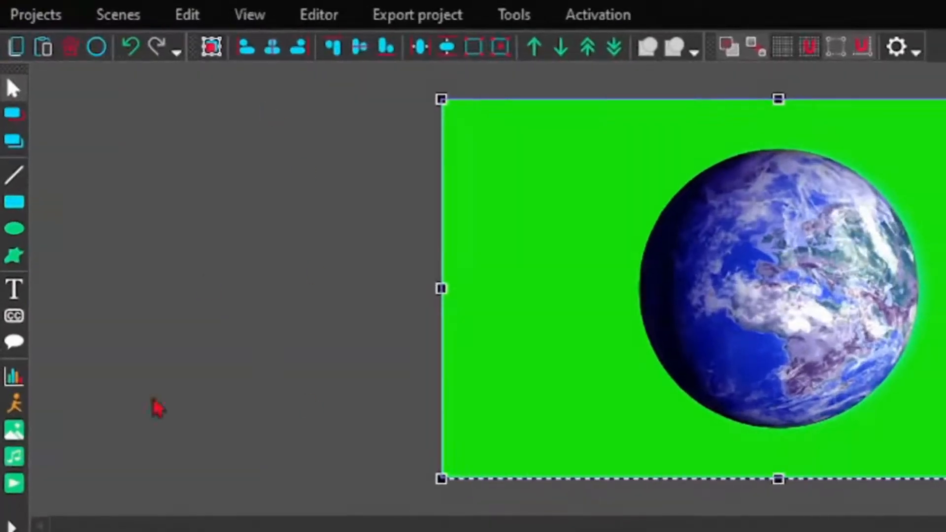
- Apply the Background remover effect to the Earth green screen image for its whole parent duration on a new layer
{"action": "left_click", "coordinate": [197, 16]}
{"action": "left_click", "coordinate": [241, 22]}
{"action": "left_click", "coordinate": [319, 19]}
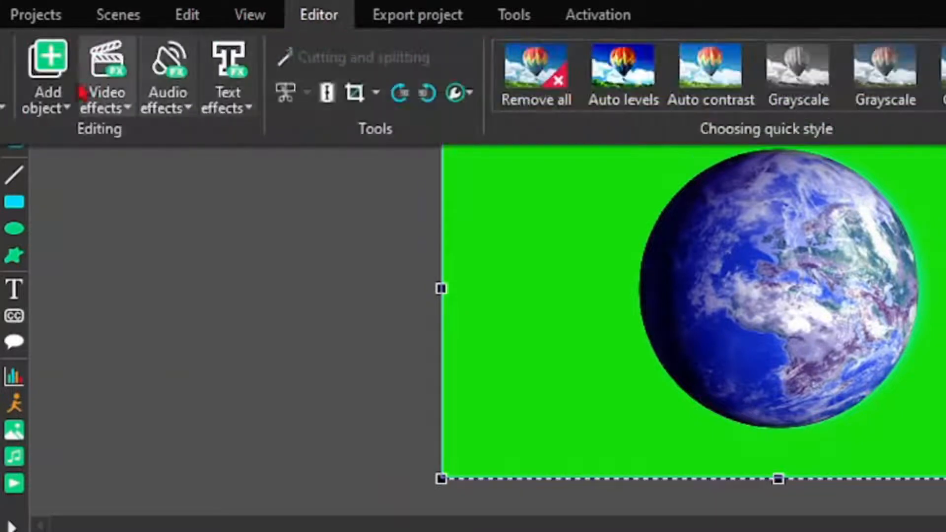
{"action": "left_click", "coordinate": [118, 102]}
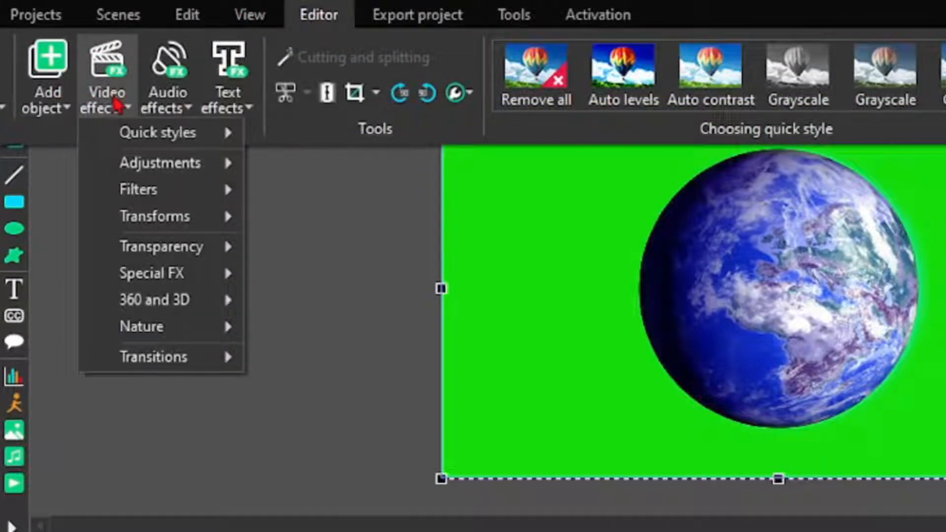
{"action": "mouse_move", "coordinate": [207, 260]}
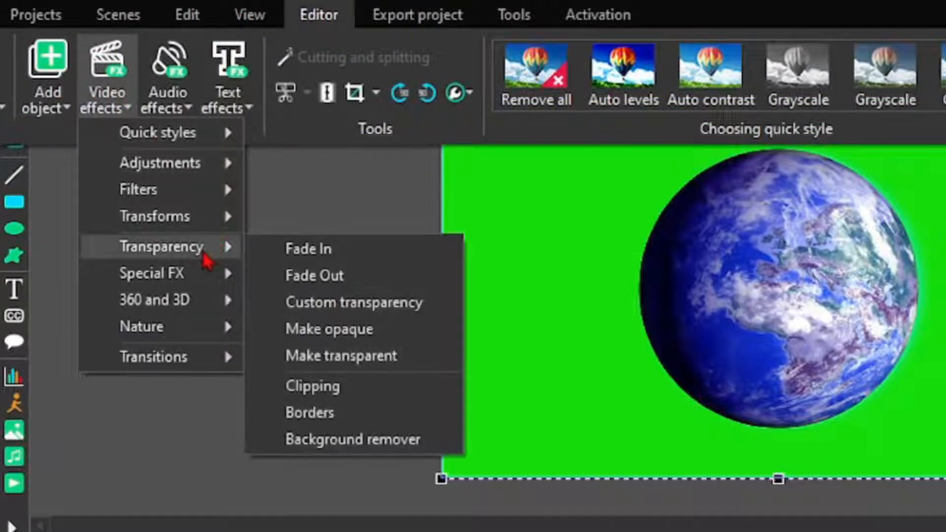
{"action": "left_click", "coordinate": [347, 440]}
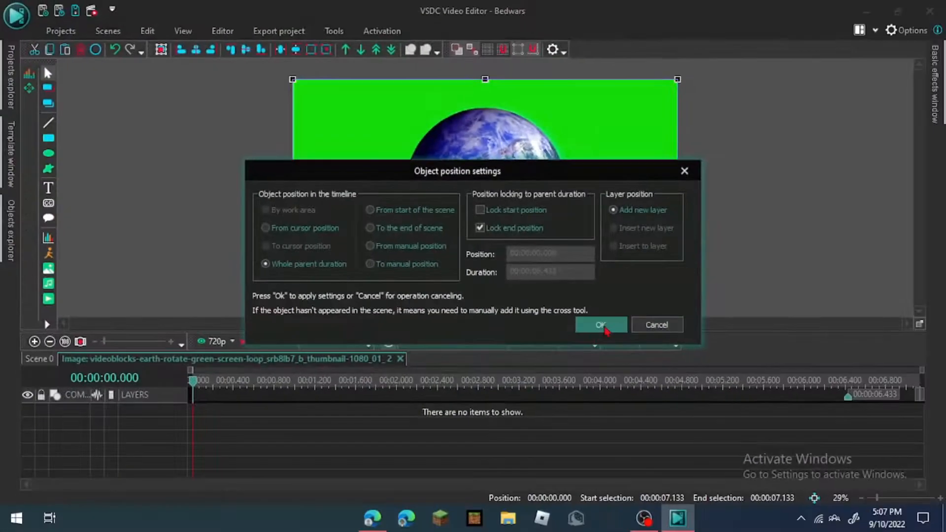
{"action": "left_click", "coordinate": [930, 517]}
{"action": "left_click", "coordinate": [778, 233]}
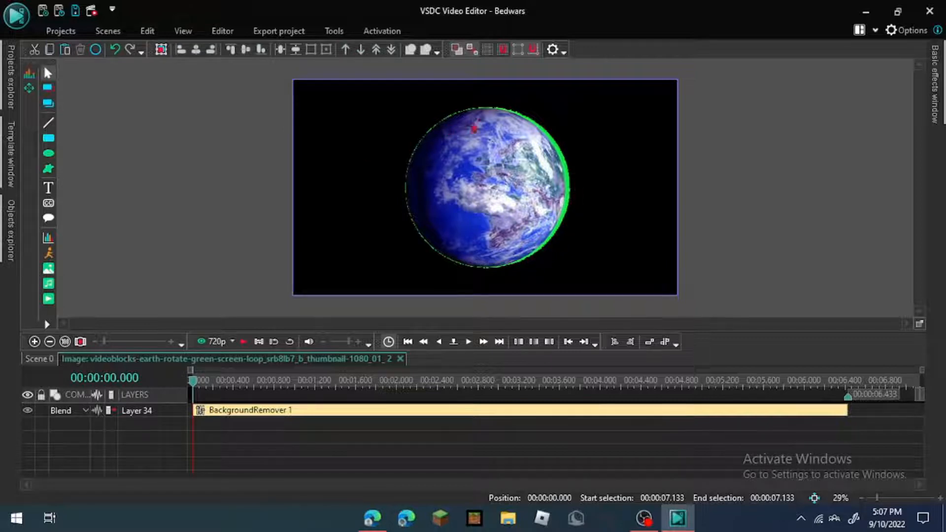
- Show the Background remover's properties and add an additional chromakey color sampled from the green fringe around the Earth
{"action": "left_click", "coordinate": [222, 31]}
{"action": "left_click", "coordinate": [183, 33]}
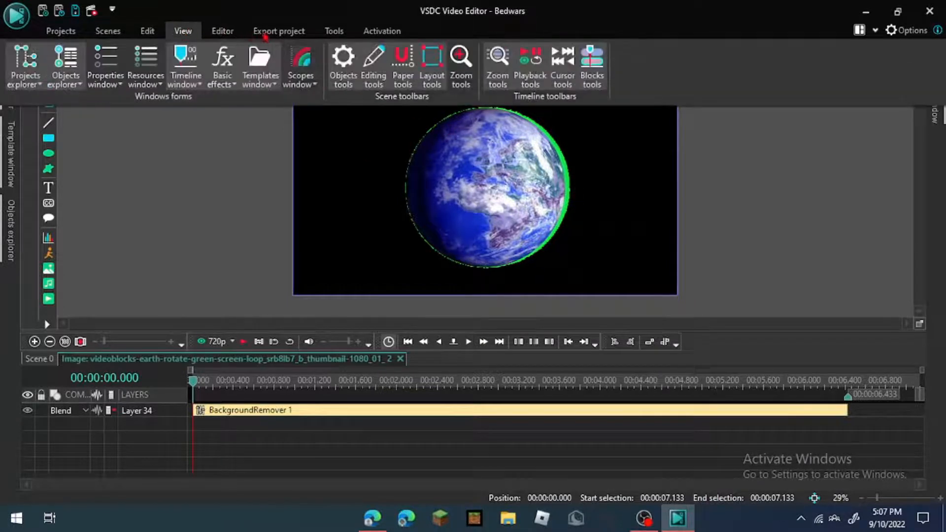
{"action": "left_click", "coordinate": [105, 58]}
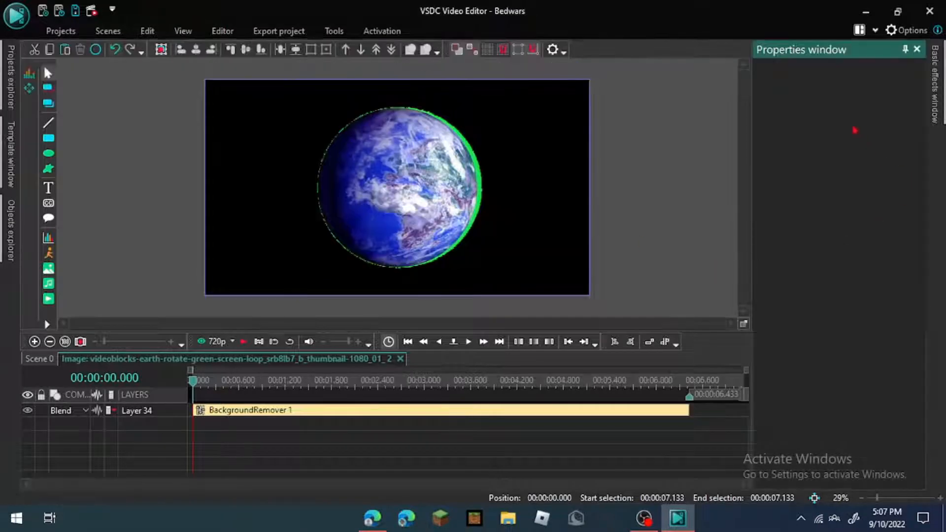
{"action": "left_click", "coordinate": [279, 413]}
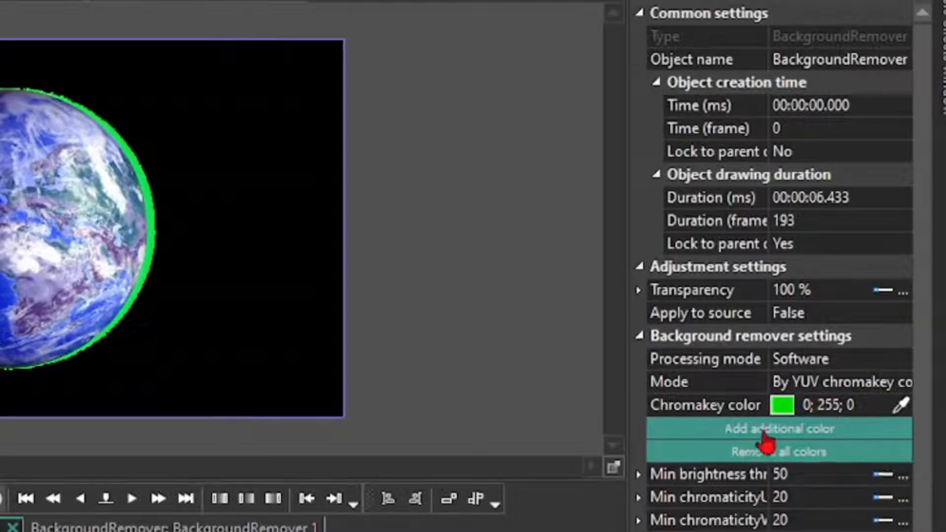
{"action": "left_click", "coordinate": [766, 436]}
{"action": "left_click", "coordinate": [881, 427]}
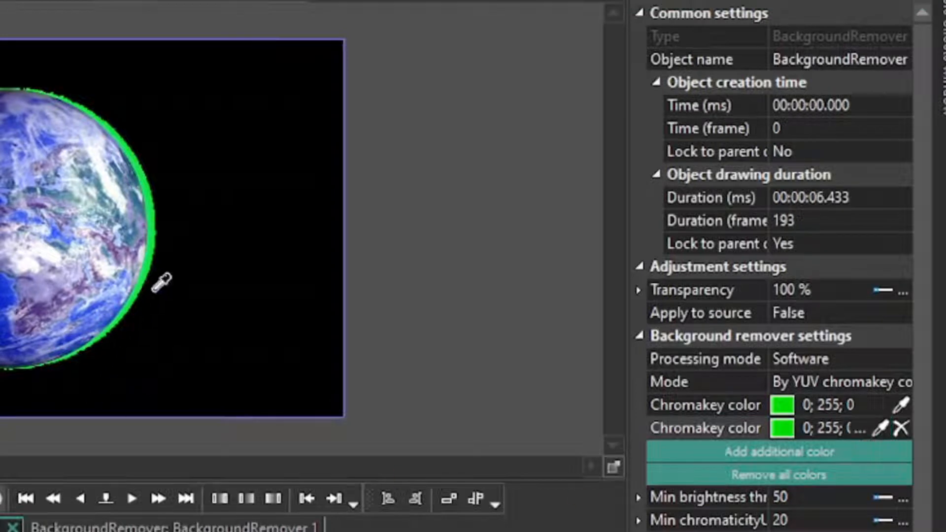
{"action": "left_click", "coordinate": [152, 203]}
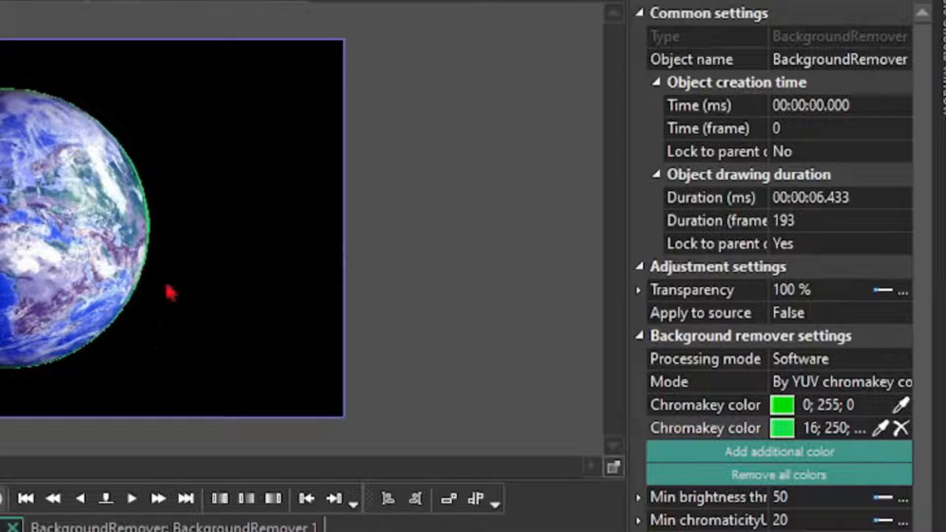
- Set the Background remover's minimum brightness threshold to 63 and raise its minimum chromaticity U threshold
{"action": "scroll", "coordinate": [851, 526], "scroll_direction": "down", "scroll_amount": 1}
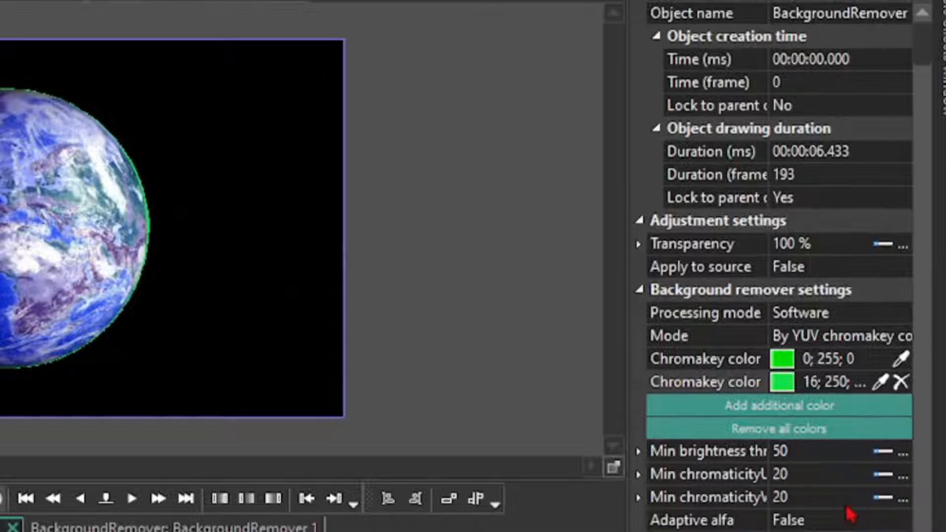
{"action": "left_click", "coordinate": [810, 452]}
{"action": "left_click", "coordinate": [858, 448]}
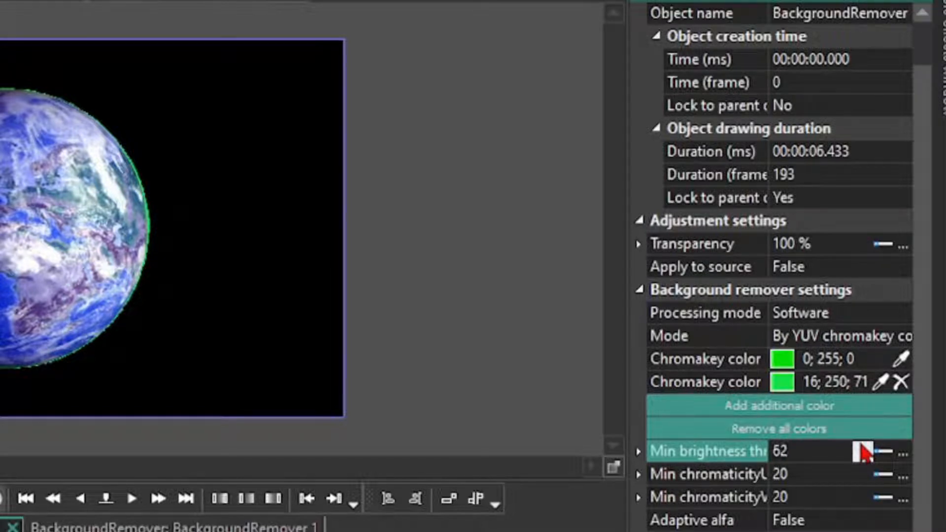
{"action": "left_click", "coordinate": [862, 447]}
{"action": "left_click", "coordinate": [859, 496]}
{"action": "left_click", "coordinate": [778, 473]}
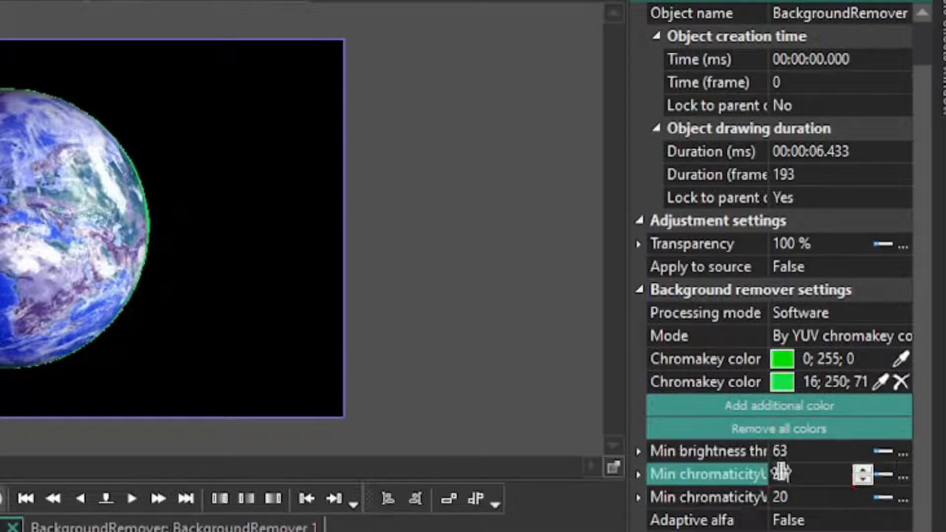
{"action": "mouse_move", "coordinate": [768, 474]}
{"action": "left_mouse_down"}
{"action": "mouse_move", "coordinate": [781, 475]}
{"action": "mouse_move", "coordinate": [772, 475]}
{"action": "left_mouse_up"}
{"action": "left_click", "coordinate": [864, 473]}
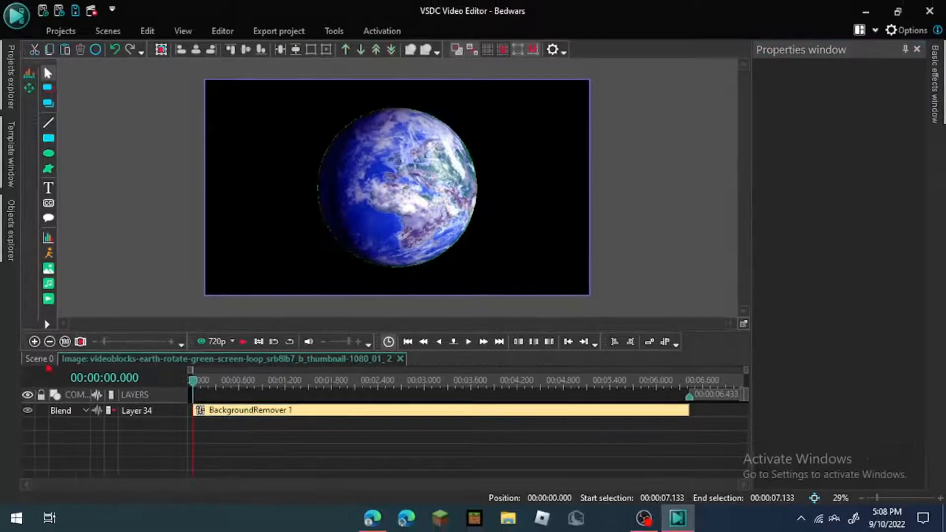
- Return to Scene 0 and close the Properties window
{"action": "left_click", "coordinate": [48, 366]}
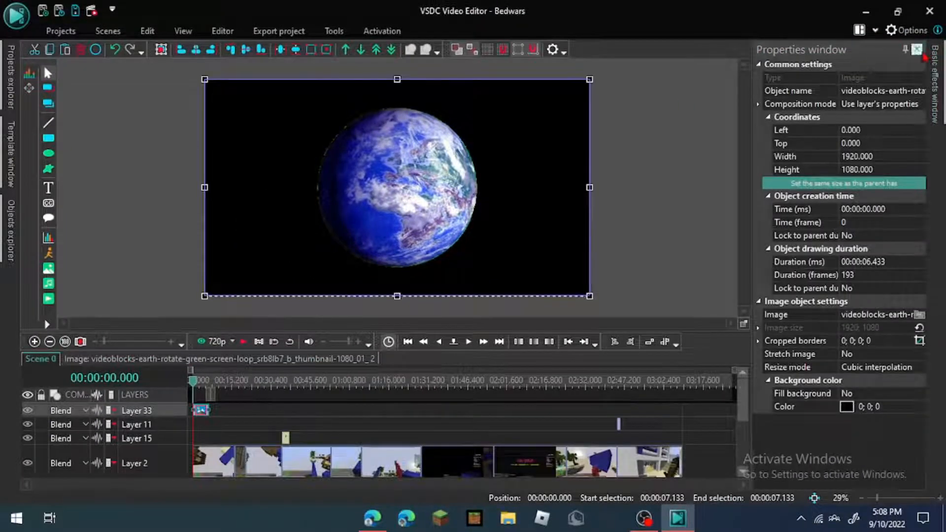
{"action": "left_click", "coordinate": [917, 49]}
{"action": "left_click", "coordinate": [848, 258]}
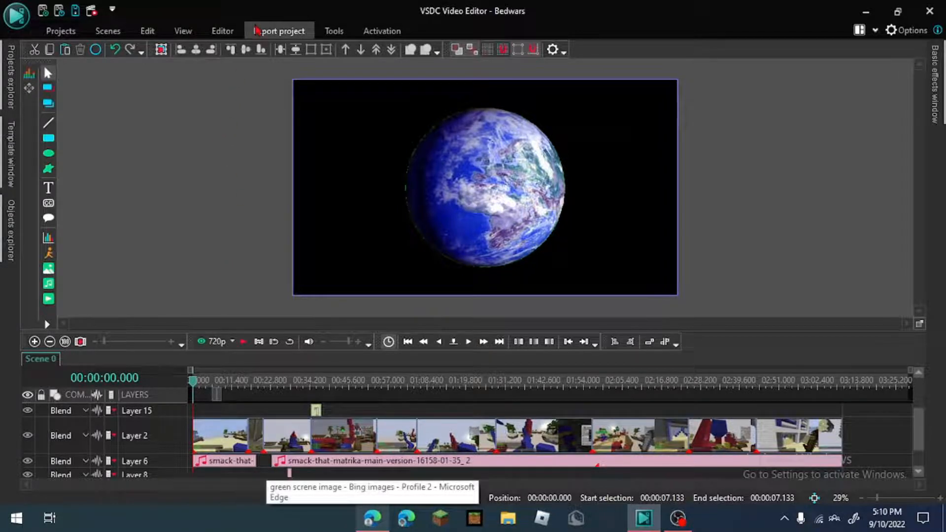
- Set up the project export for the Web media device with the For YouTube output format
{"action": "left_click", "coordinate": [256, 31]}
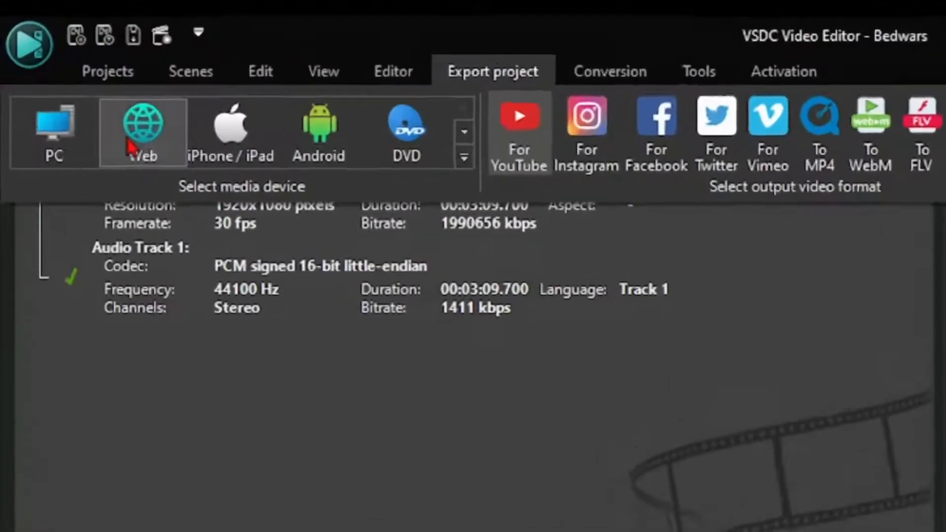
{"action": "left_click", "coordinate": [74, 73]}
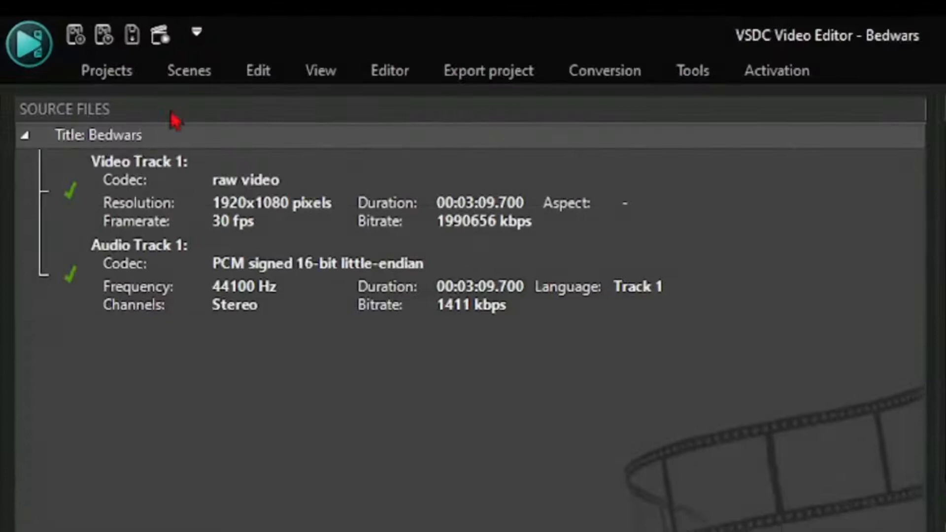
{"action": "left_click", "coordinate": [515, 75]}
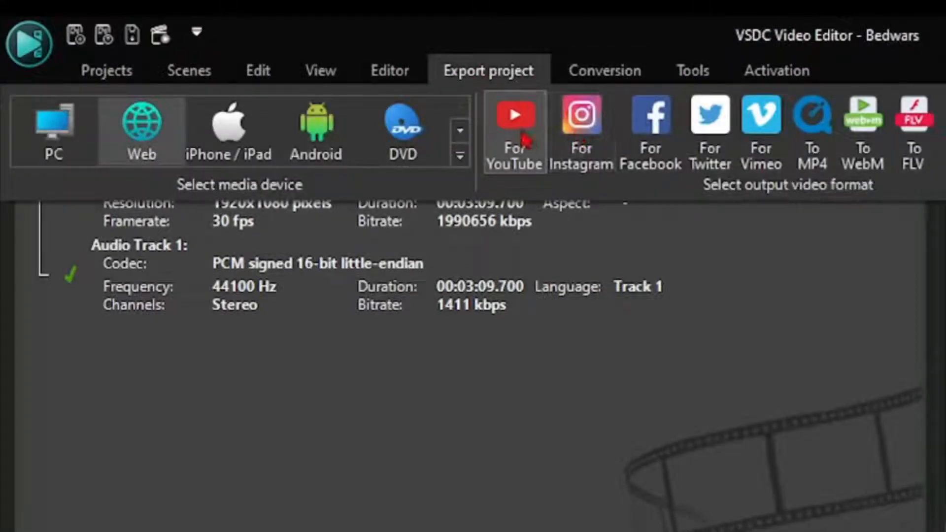
{"action": "left_click", "coordinate": [531, 376]}
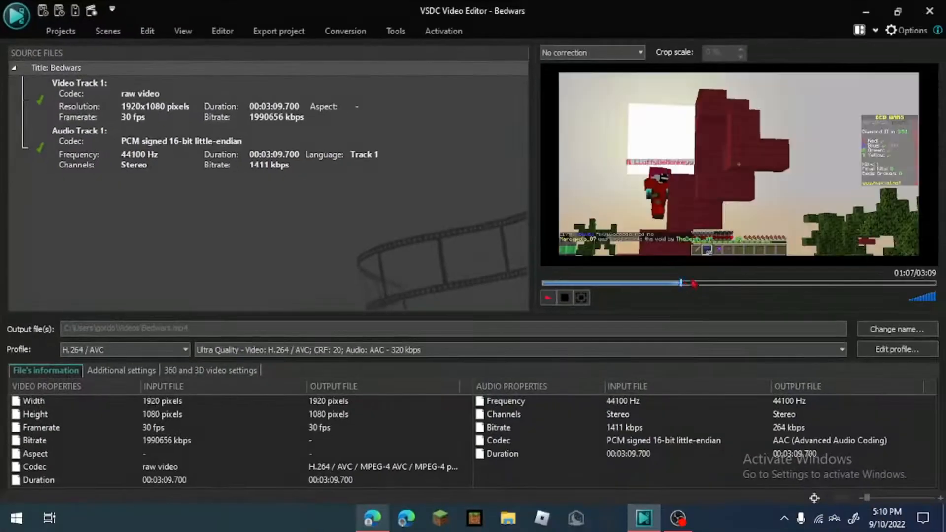
- Scrub the export preview to about 03:01 and back to 00:55, and check the output file and profile
{"action": "left_click_drag", "start_coordinate": [682, 288], "coordinate": [923, 284]}
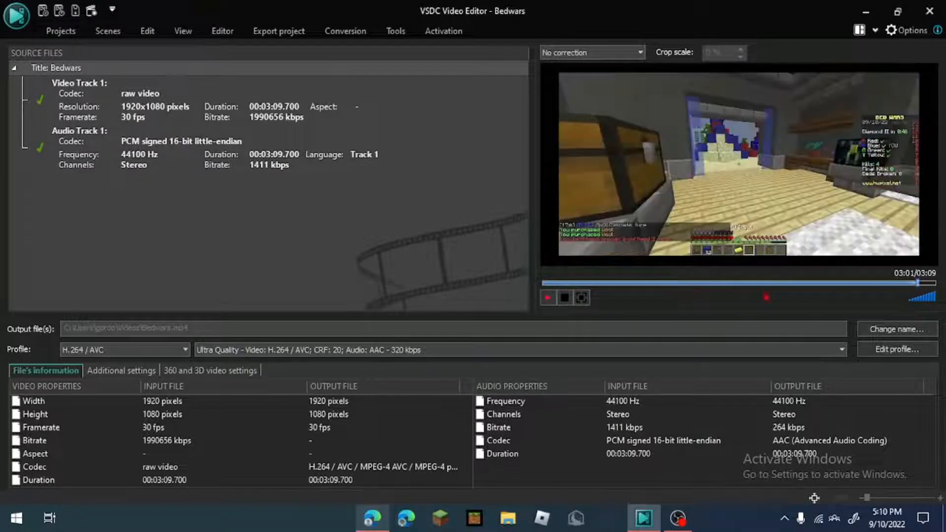
{"action": "left_click", "coordinate": [657, 284]}
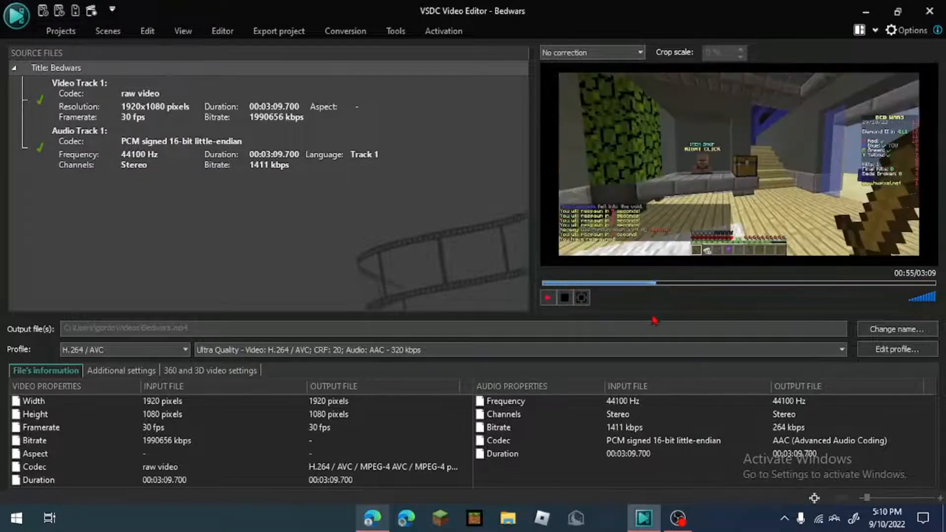
{"action": "left_click", "coordinate": [786, 331]}
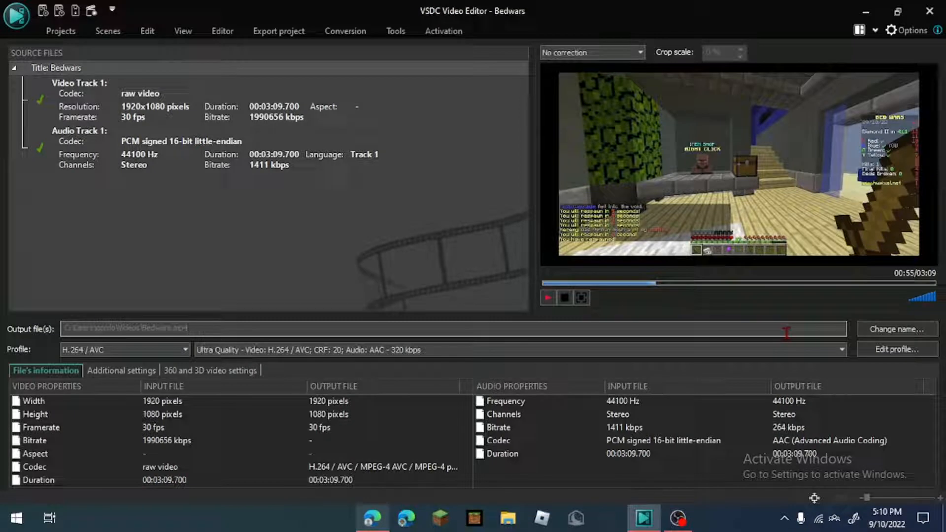
{"action": "left_click", "coordinate": [276, 245]}
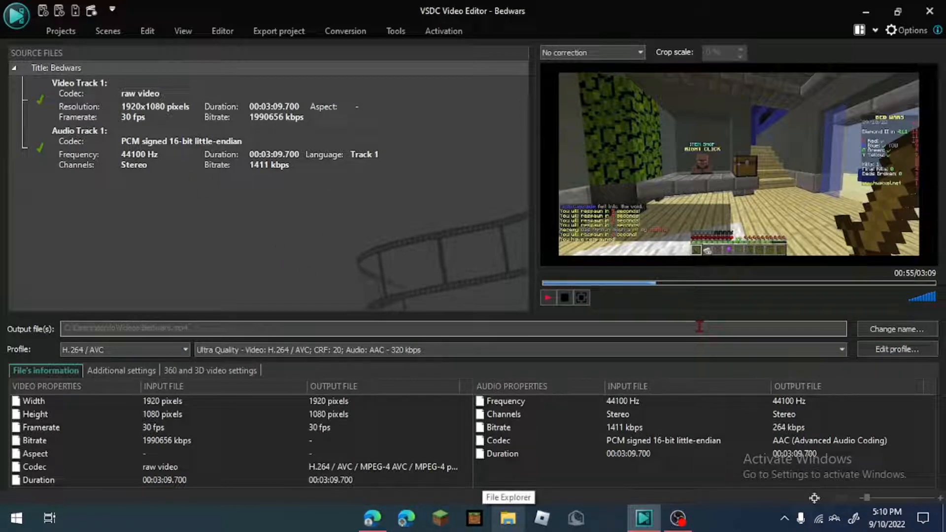
{"action": "left_click", "coordinate": [118, 350]}
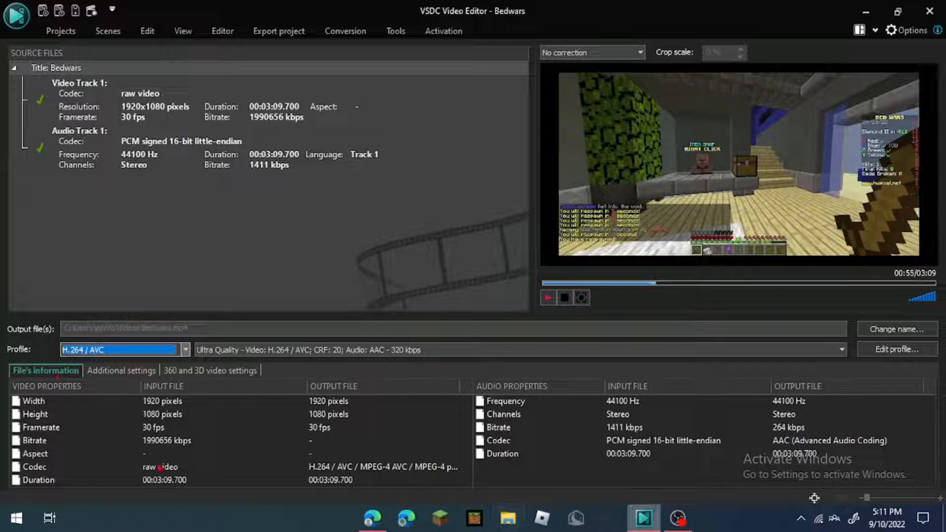
{"action": "left_click", "coordinate": [184, 186]}
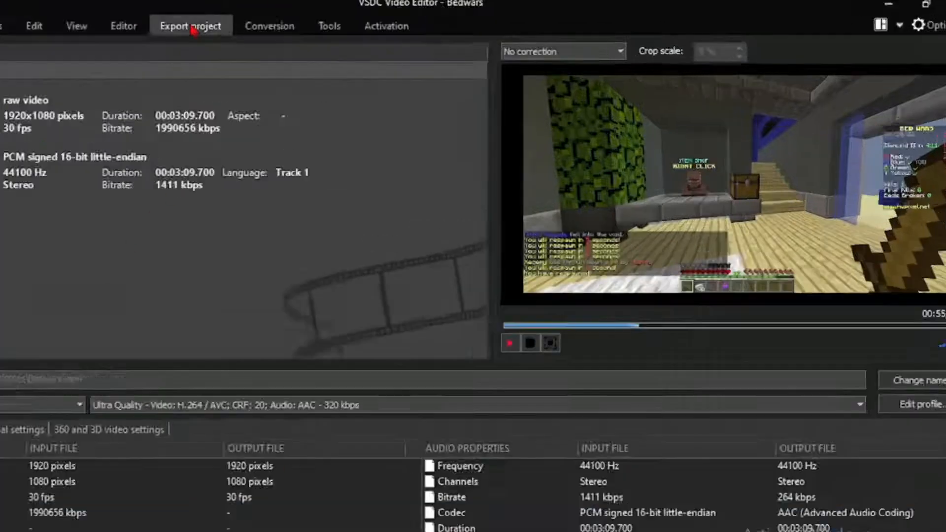
- Start exporting the project and continue without the premium features
{"action": "left_click", "coordinate": [279, 31]}
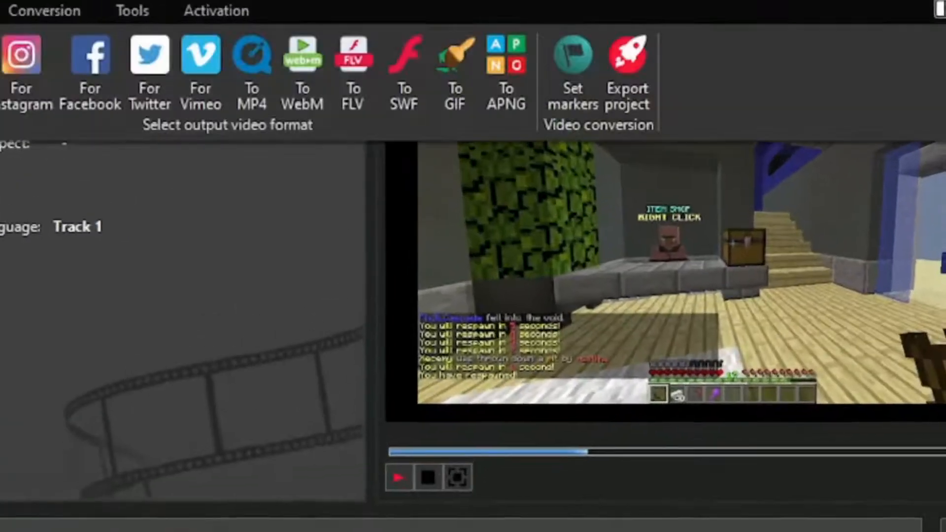
{"action": "left_click", "coordinate": [634, 88]}
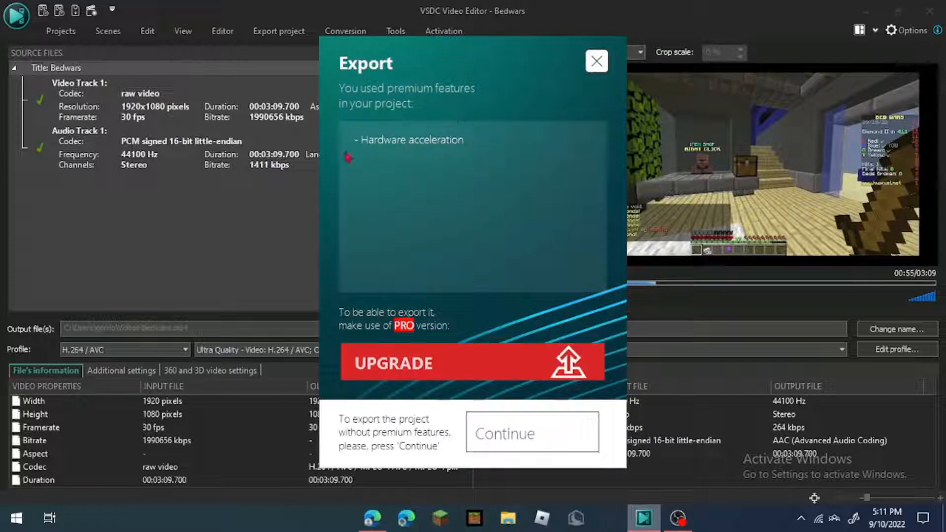
{"action": "left_click", "coordinate": [527, 424]}
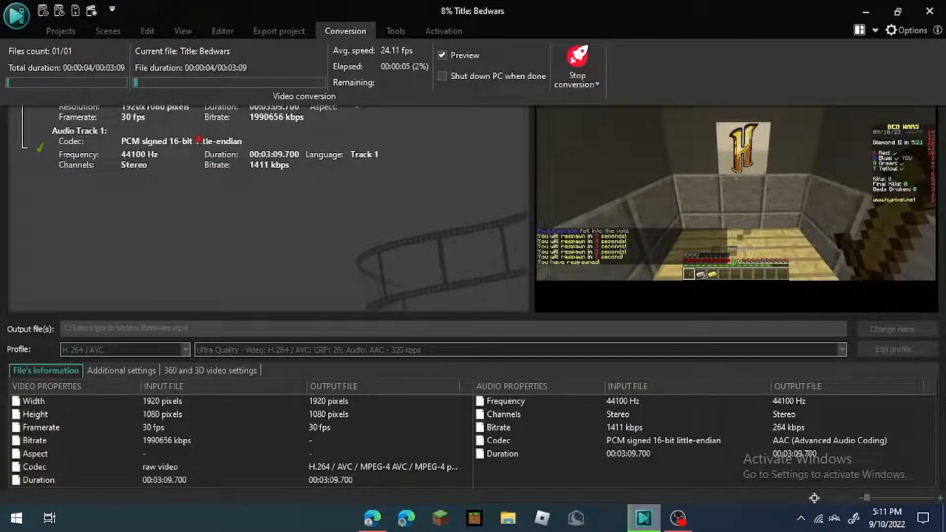